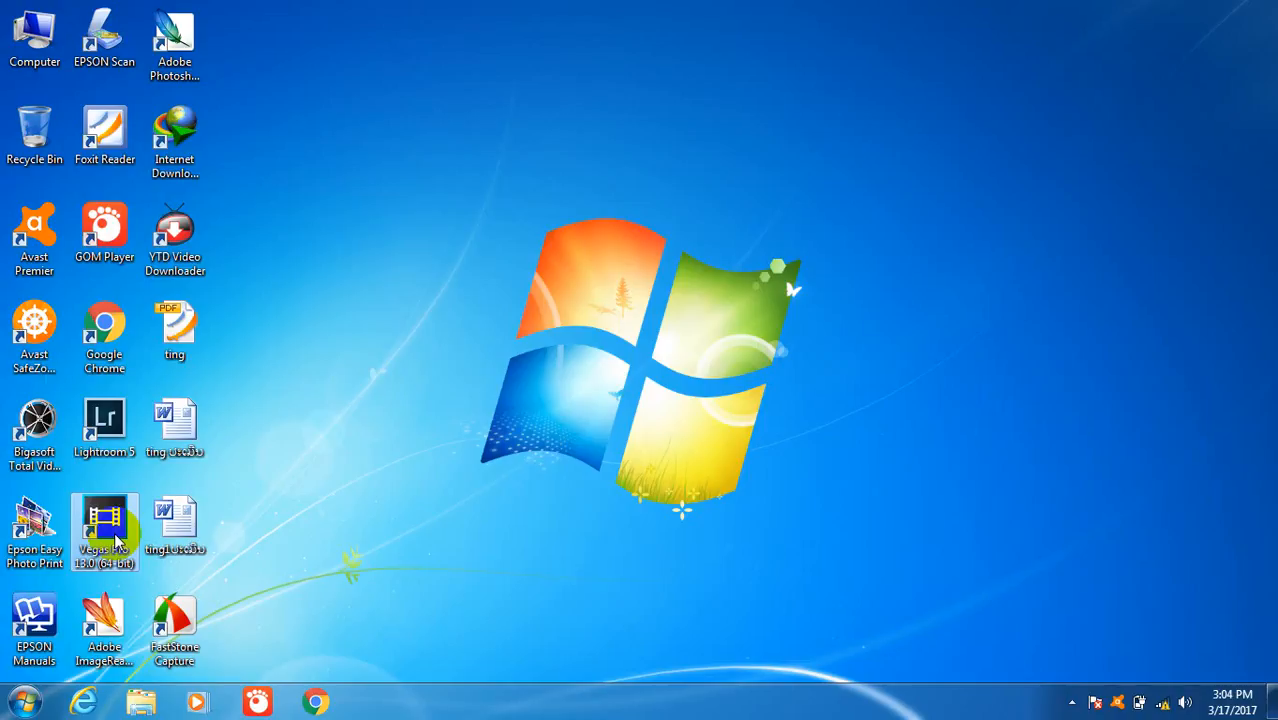
# Open the news folder on the Elements (G:) drive and select the Untitled Vegas project file
pyautogui.doubleClick(32, 32)
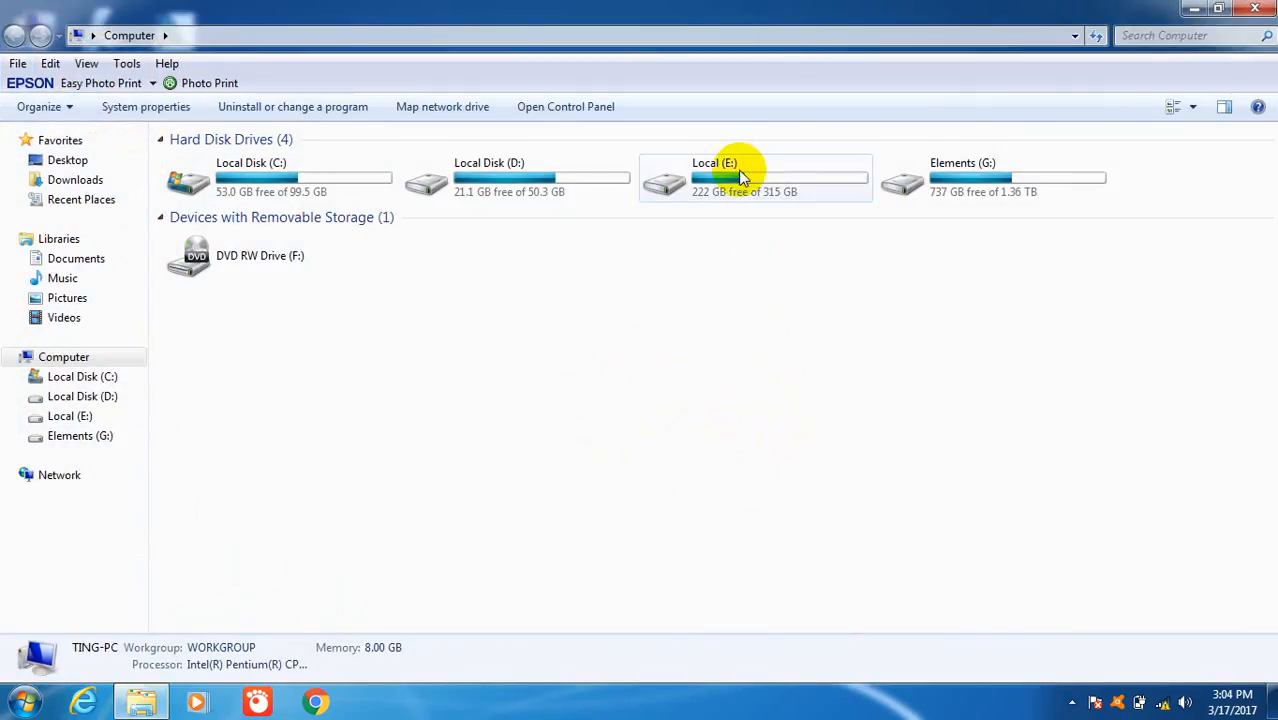
pyautogui.doubleClick(945, 168)
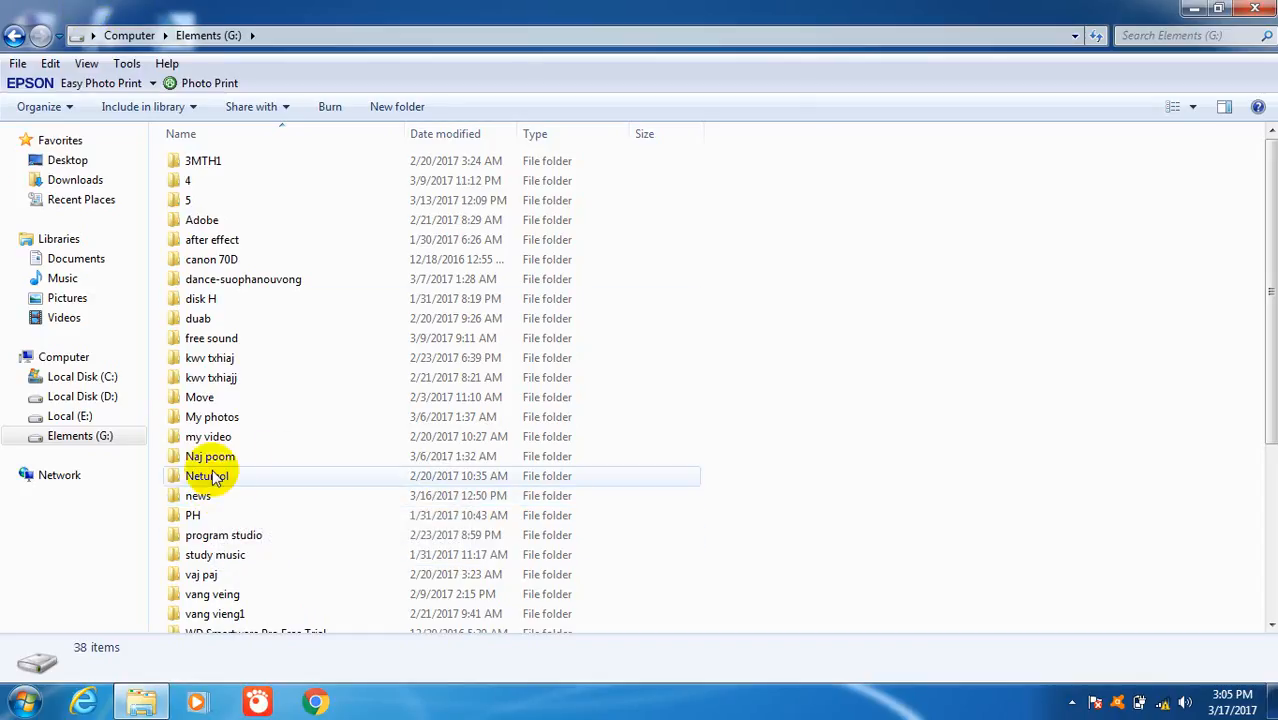
pyautogui.doubleClick(225, 500)
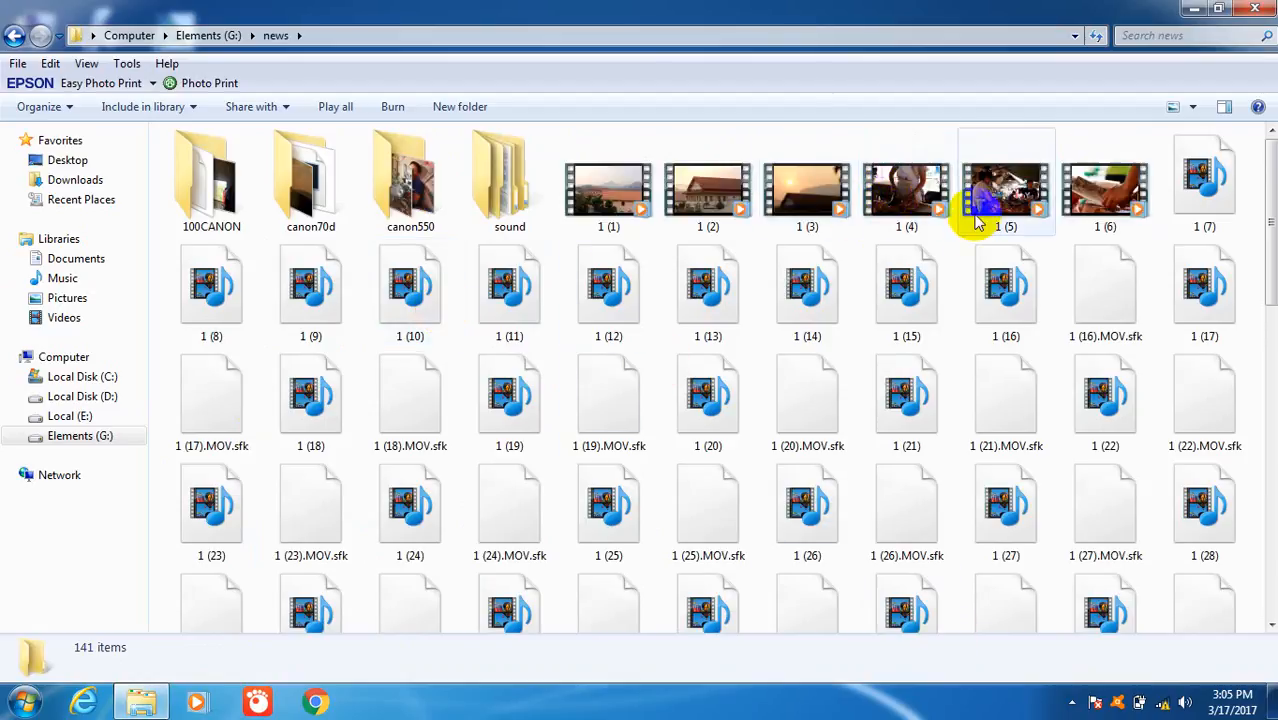
pyautogui.click(1005, 258)
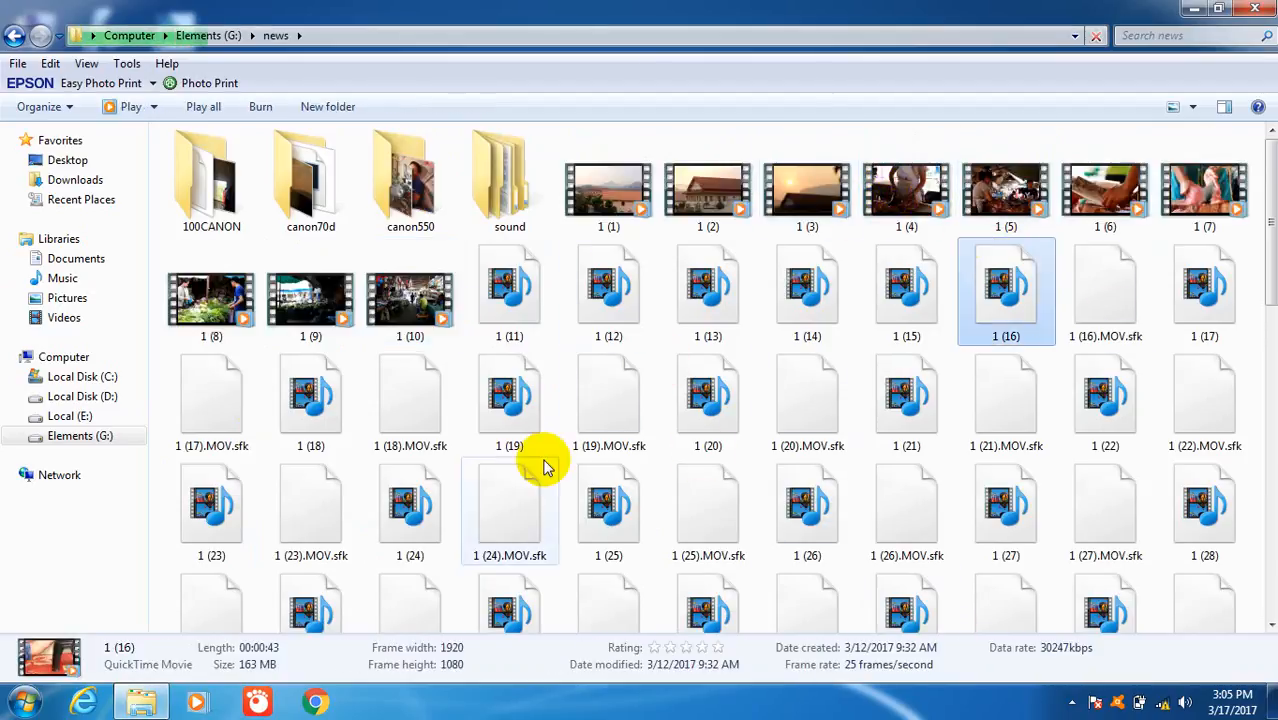
pyautogui.scroll(-10, 895, 420)
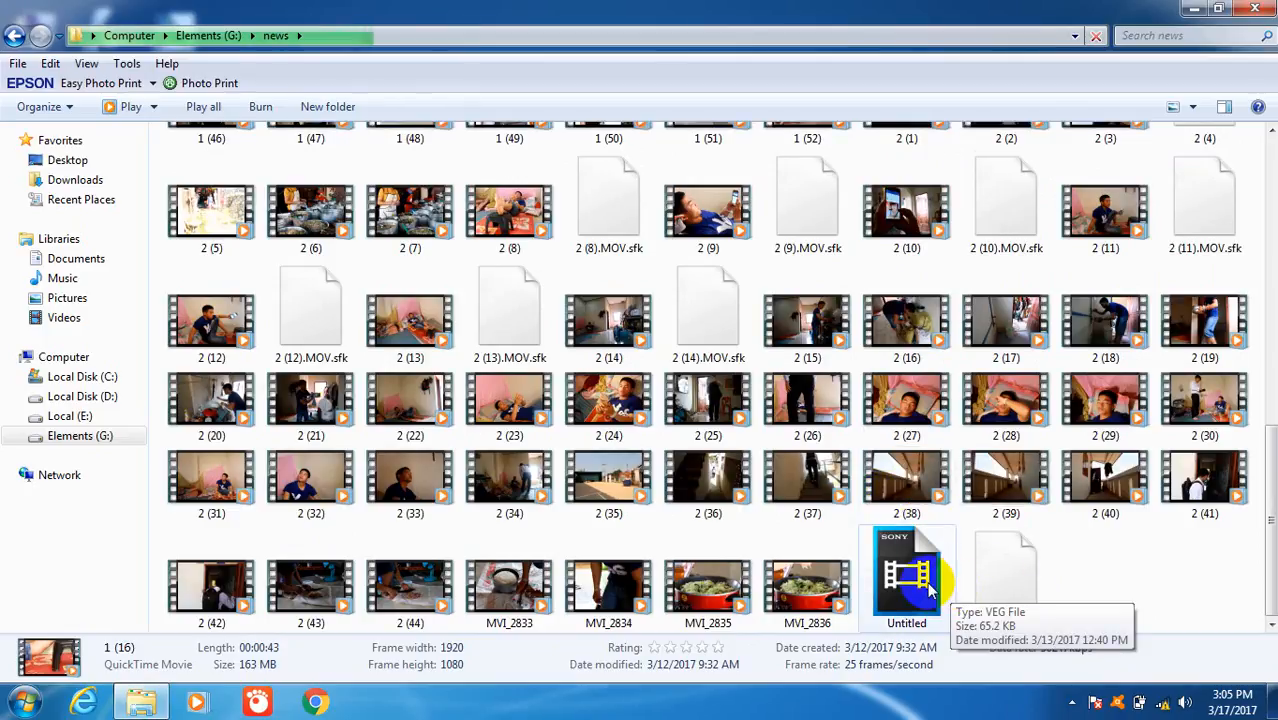
pyautogui.click(896, 576)
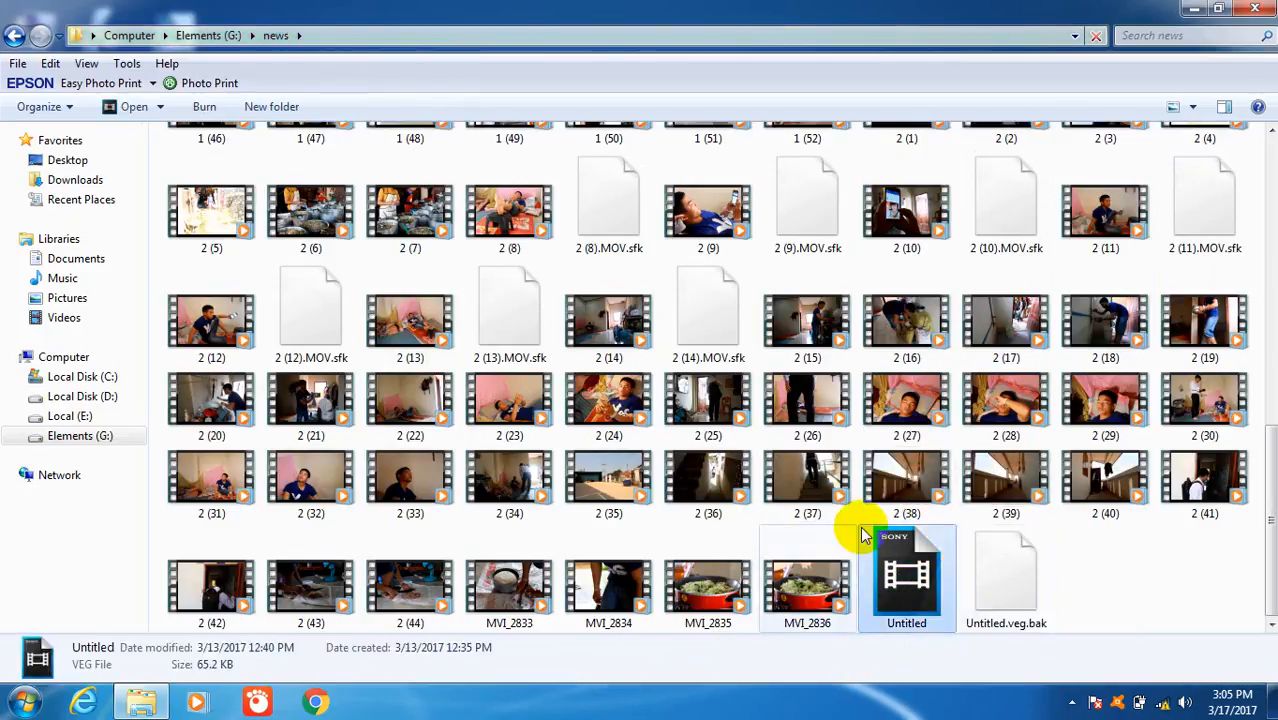
# Launch Vegas Pro 13.0, and refresh and look through the news folder while it loads
pyautogui.click(1190, 10)
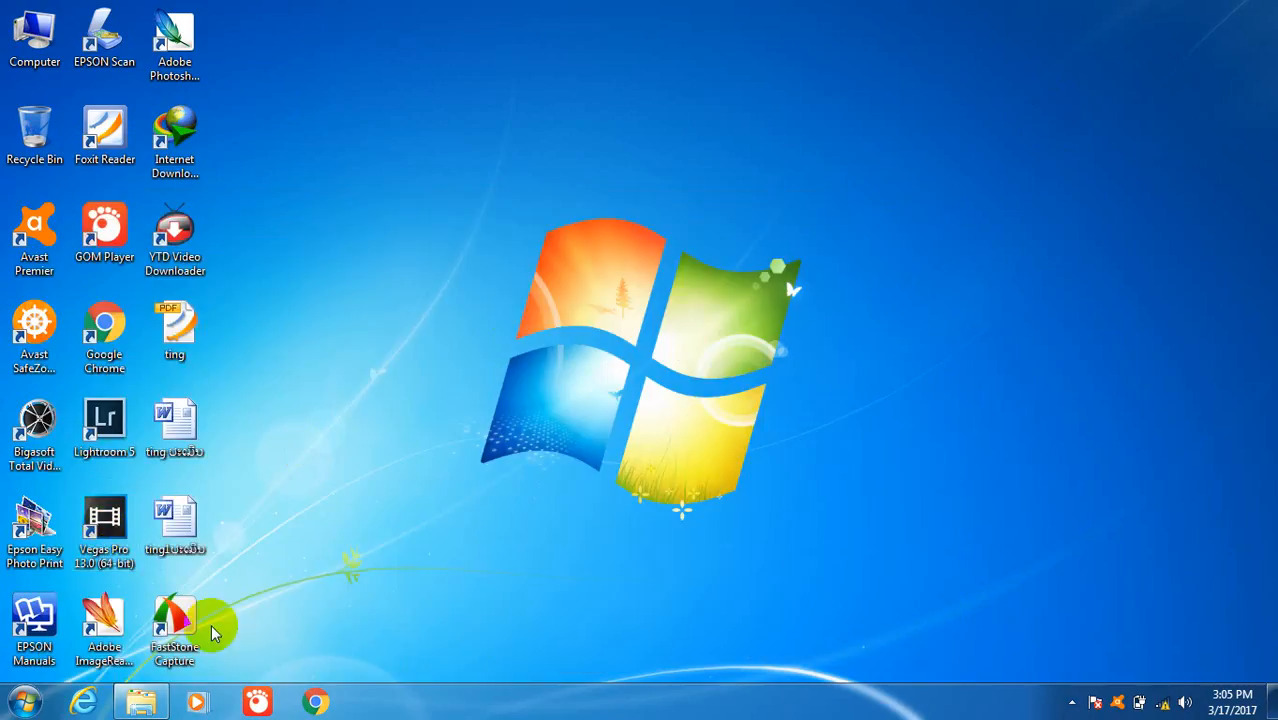
pyautogui.click(150, 702)
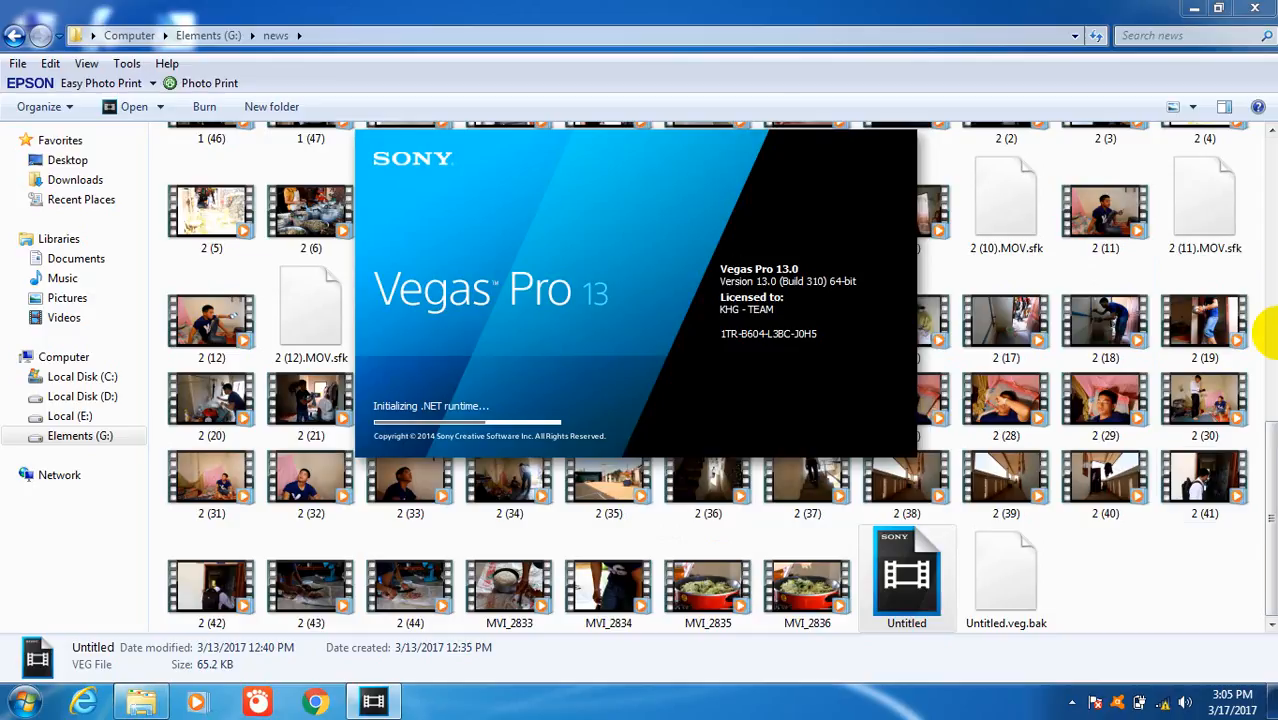
pyautogui.rightClick(1184, 575)
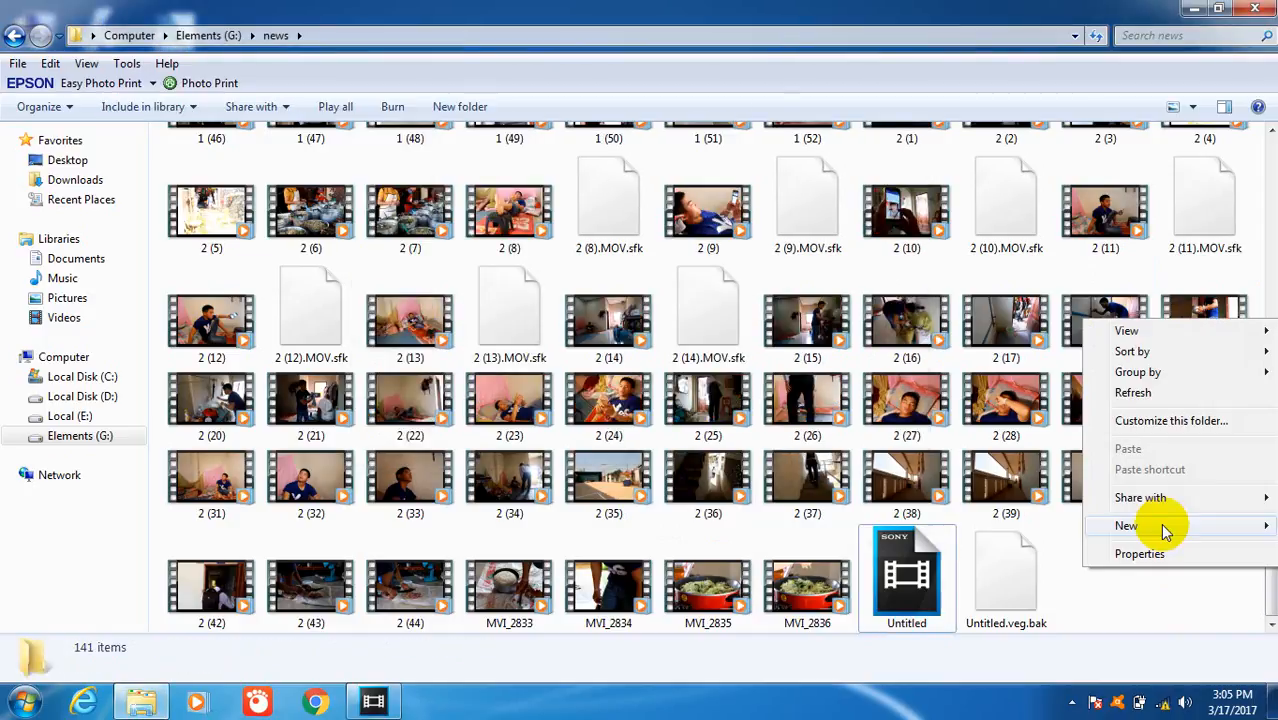
pyautogui.click(1120, 392)
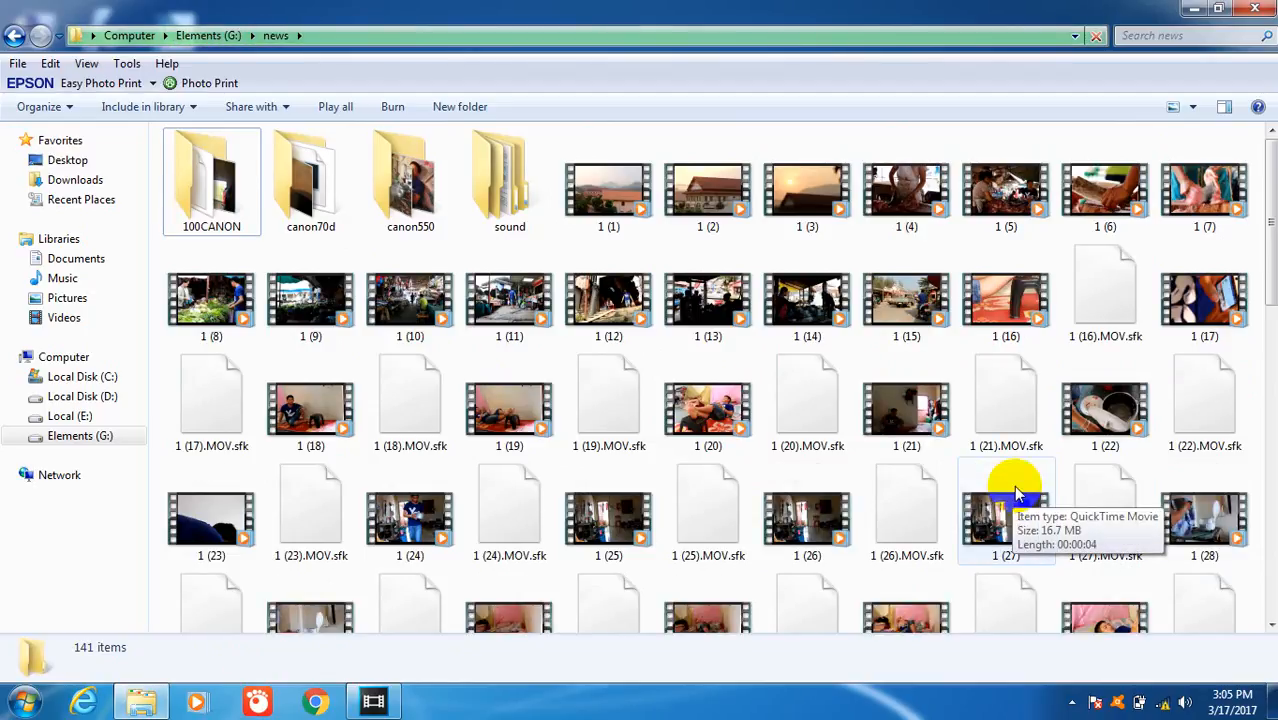
pyautogui.scroll(-10, 1016, 492)
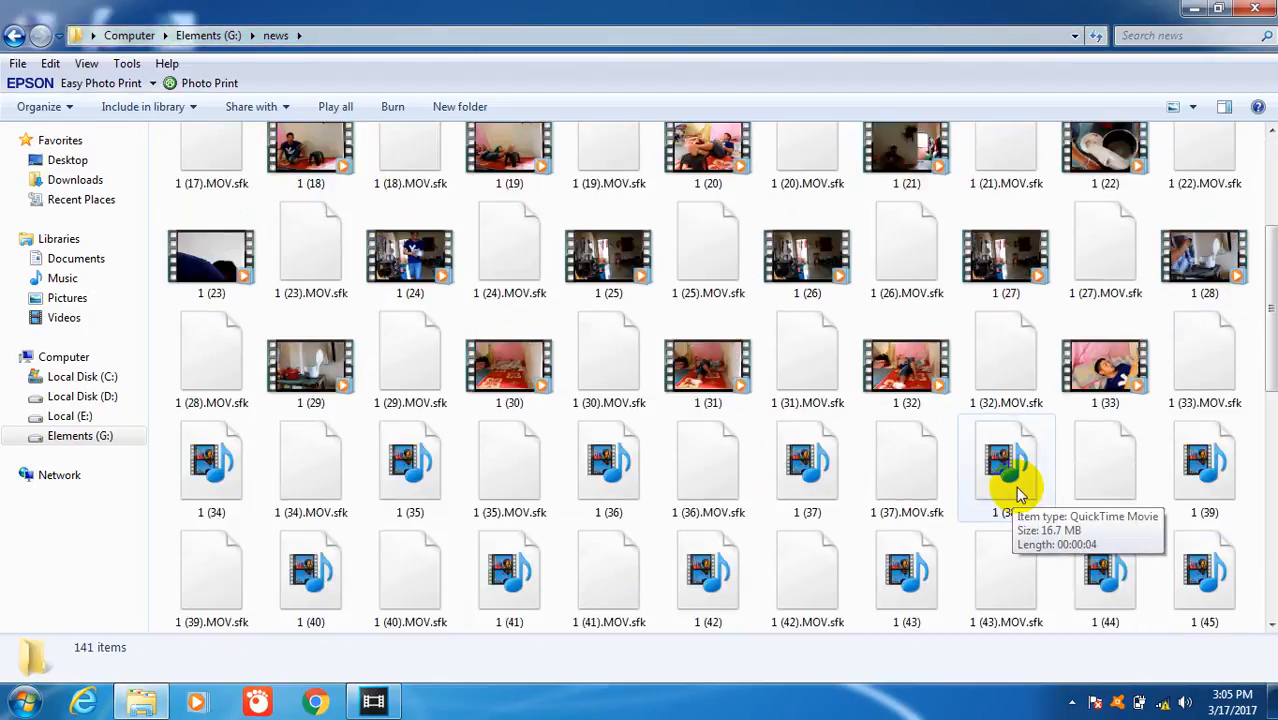
pyautogui.scroll(15, 1016, 492)
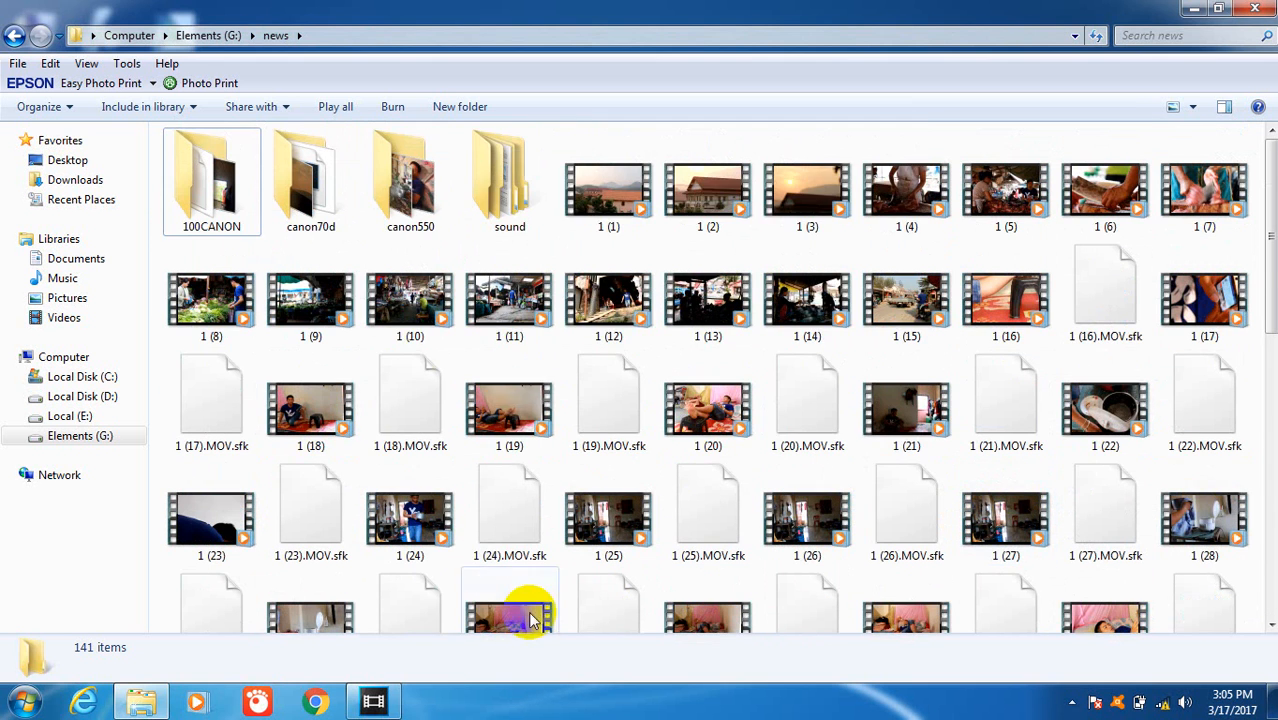
# Minimize the news folder window and refresh the desktop while Vegas Pro loads
pyautogui.click(374, 702)
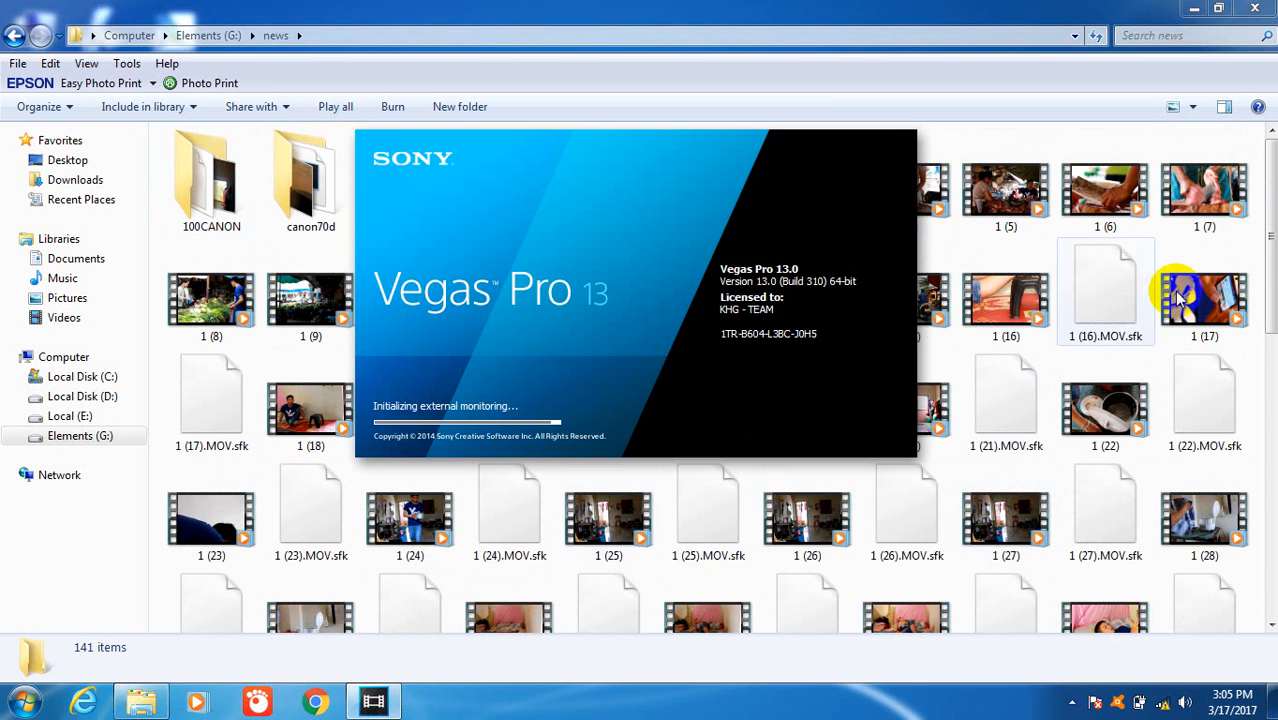
pyautogui.click(1195, 10)
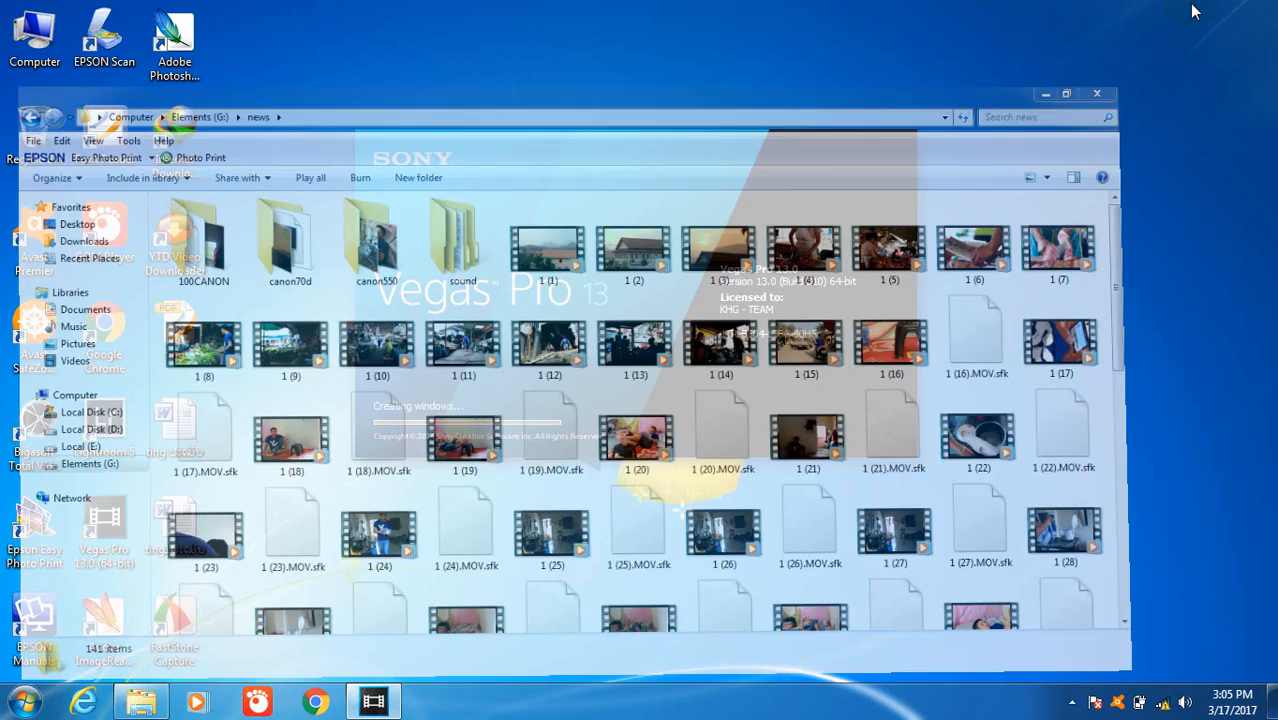
pyautogui.rightClick(977, 228)
pyautogui.click(1018, 280)
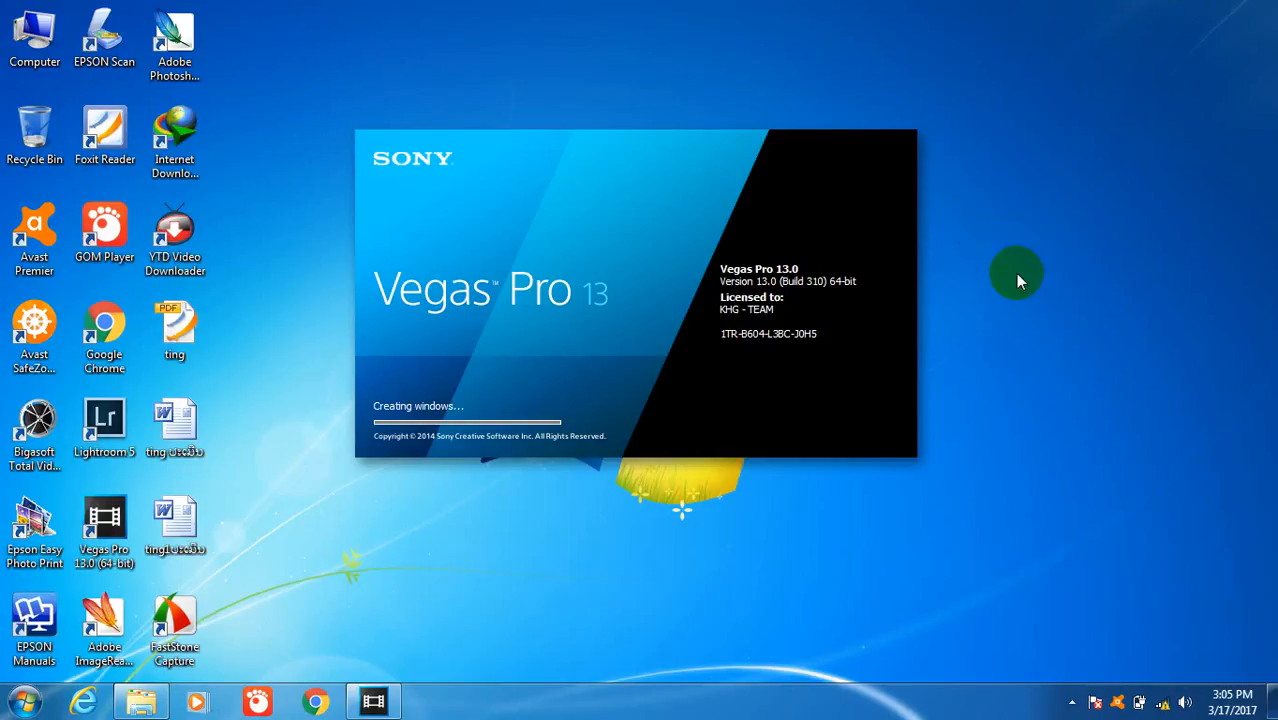
pyautogui.rightClick(1007, 201)
pyautogui.click(1038, 252)
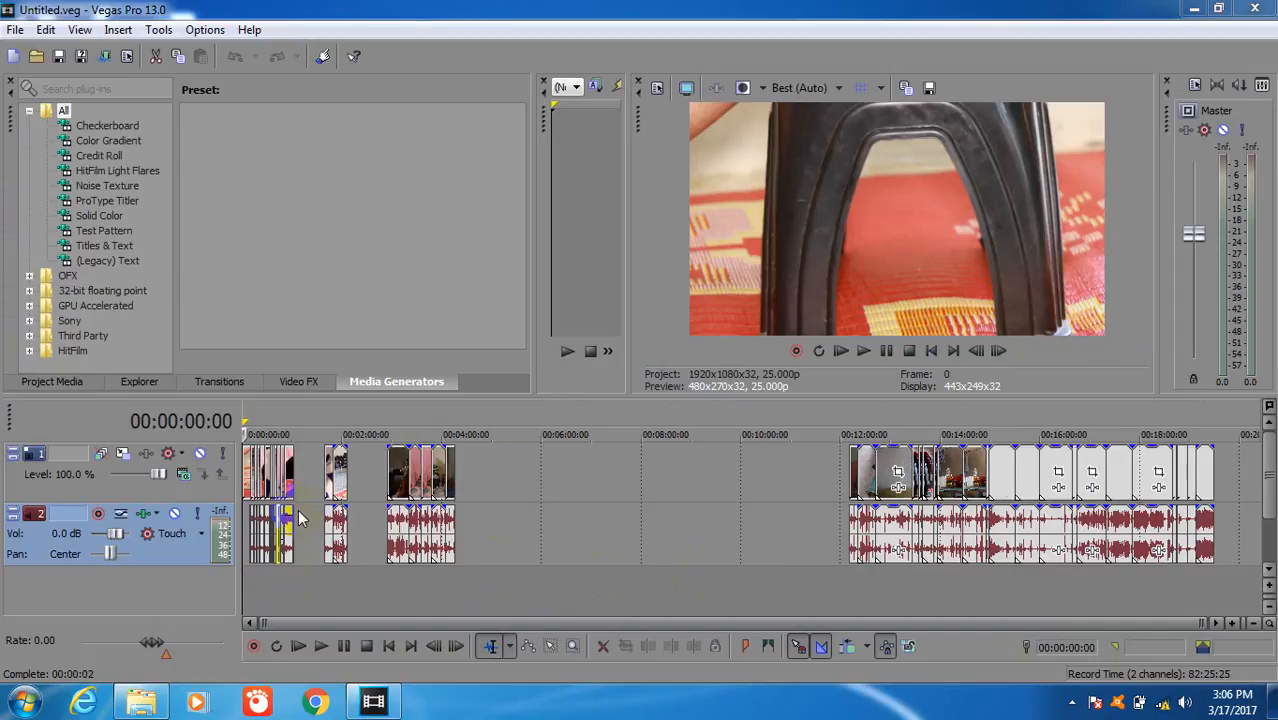
# Play the edited clips of the Untitled.veg project from near the start of the timeline, and stop playback
pyautogui.moveTo(1201, 622); pyautogui.dragTo(334, 688)
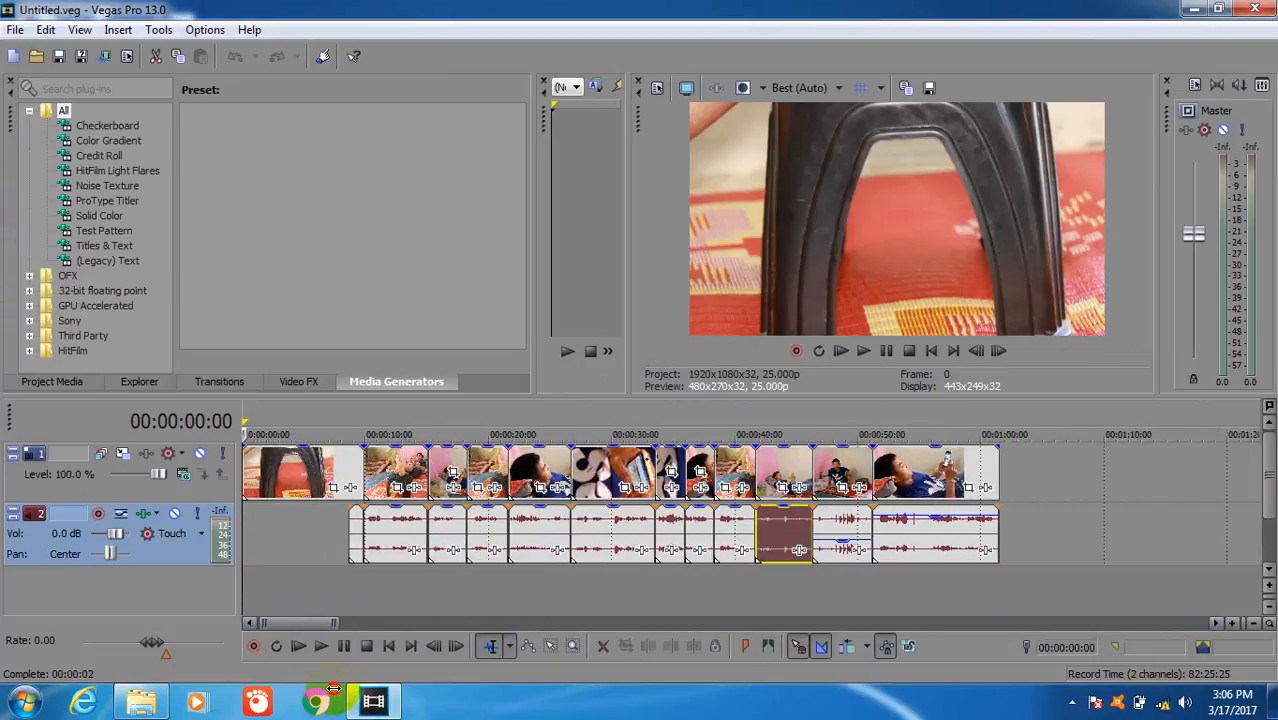
pyautogui.click(287, 537)
pyautogui.press('space')
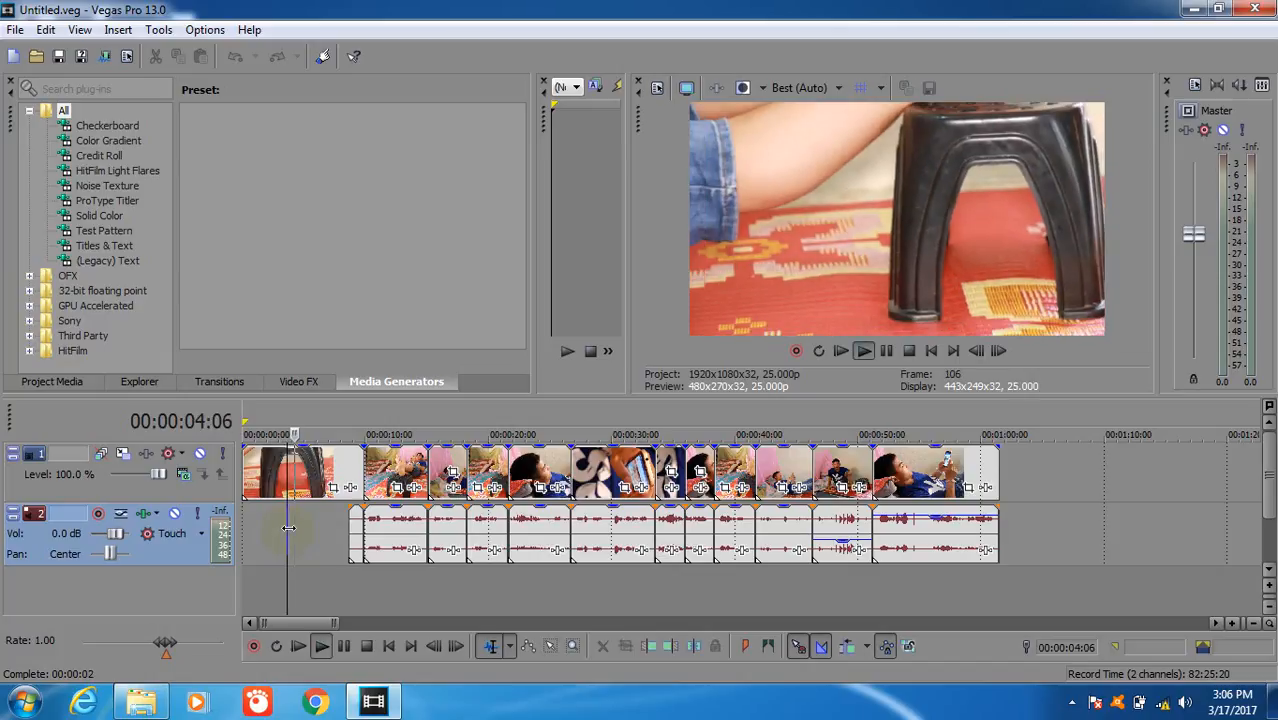
pyautogui.click(358, 512)
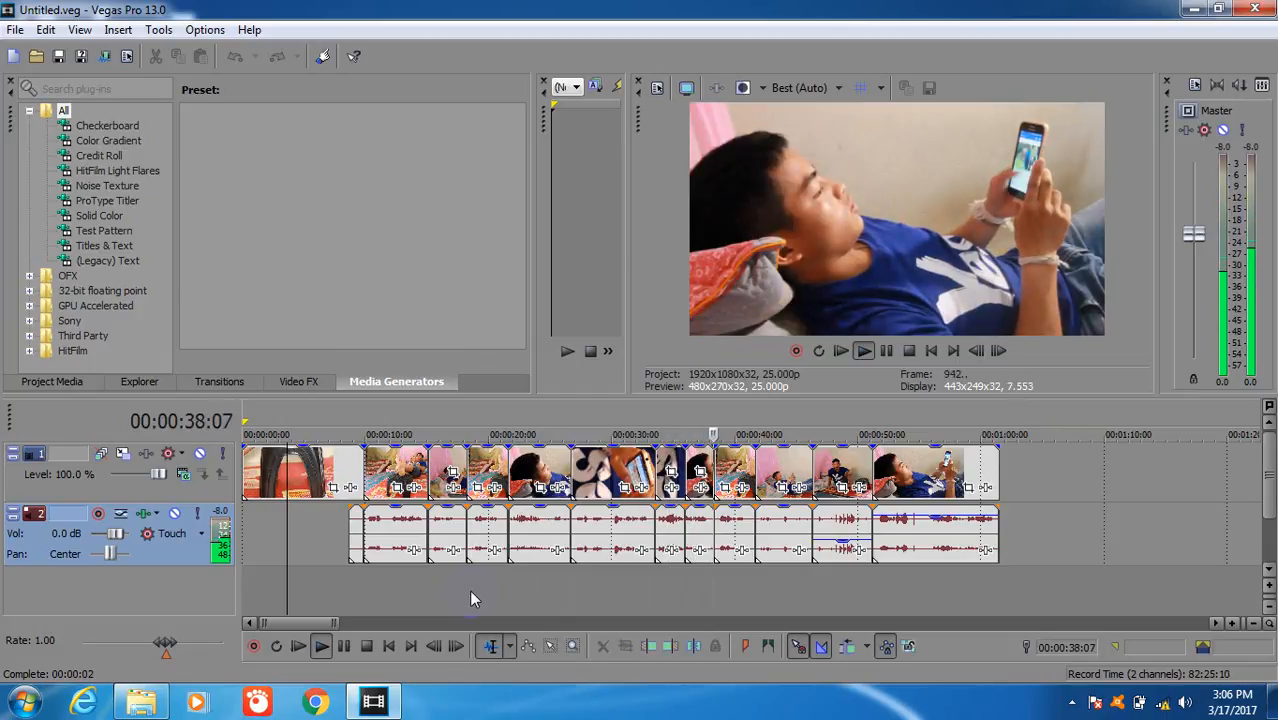
pyautogui.press('space')
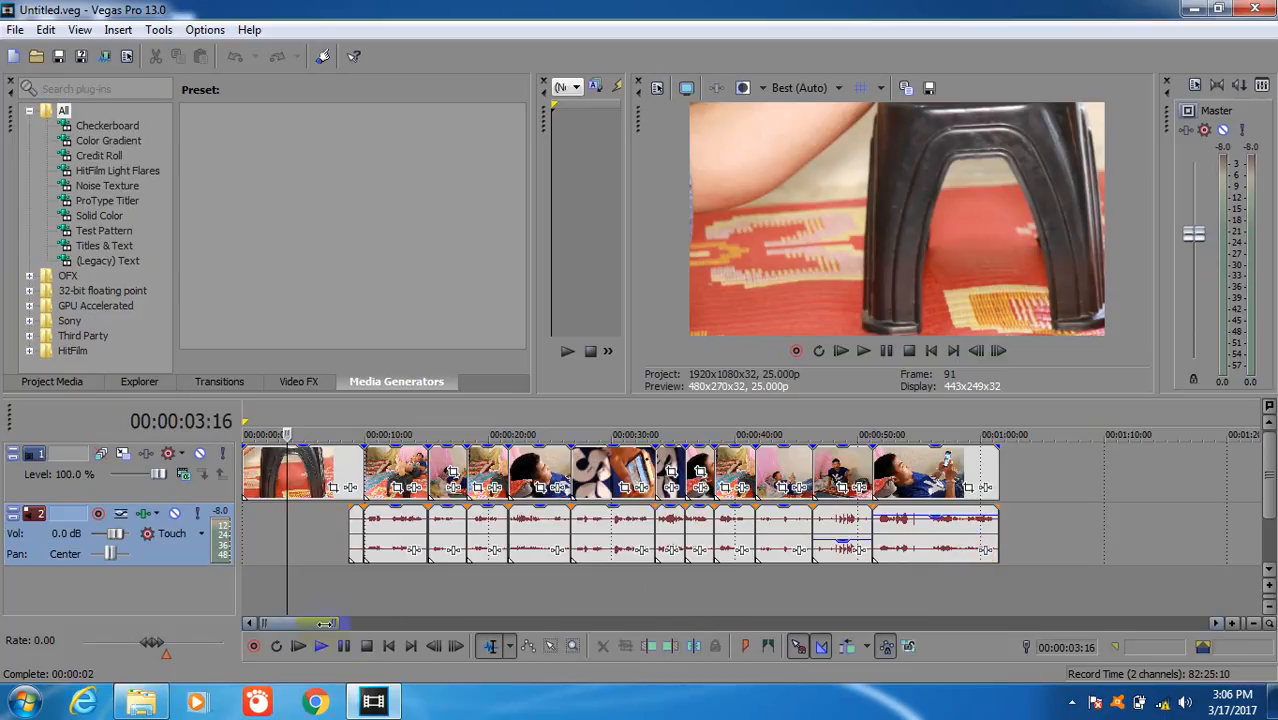
pyautogui.click(548, 577)
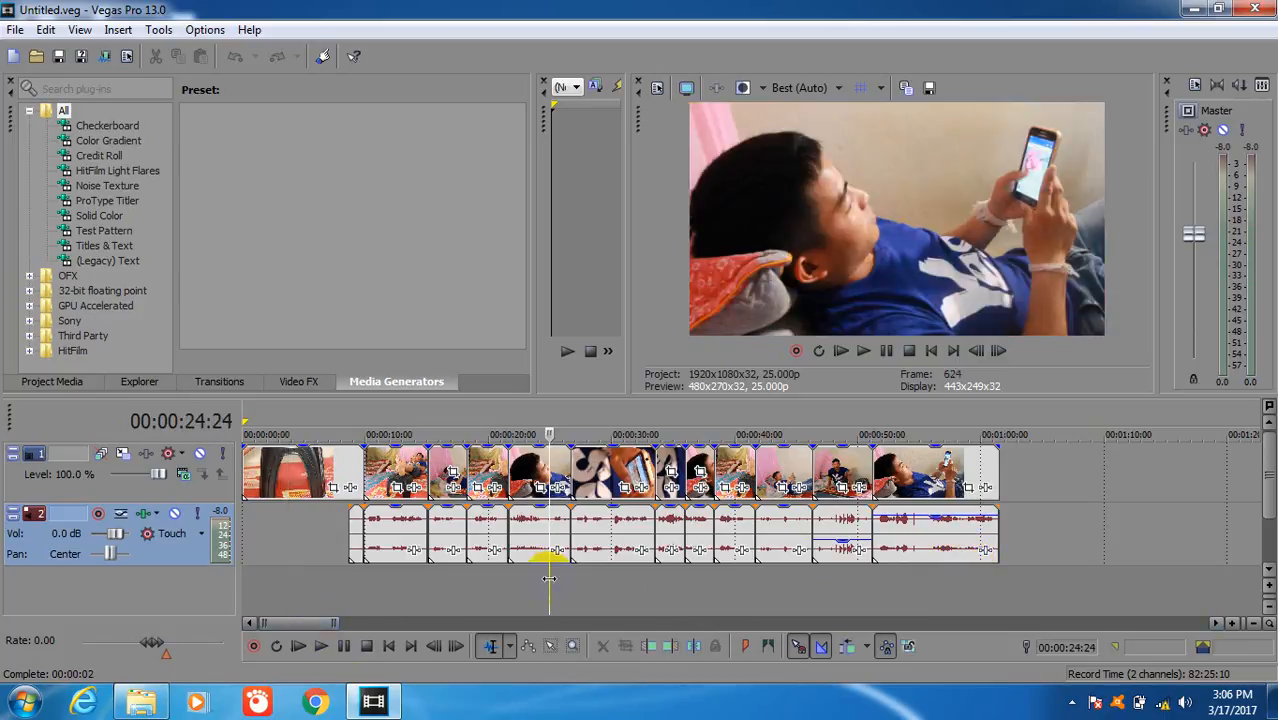
# Close Vegas Pro, start it again and create a new empty project
pyautogui.click(1263, 10)
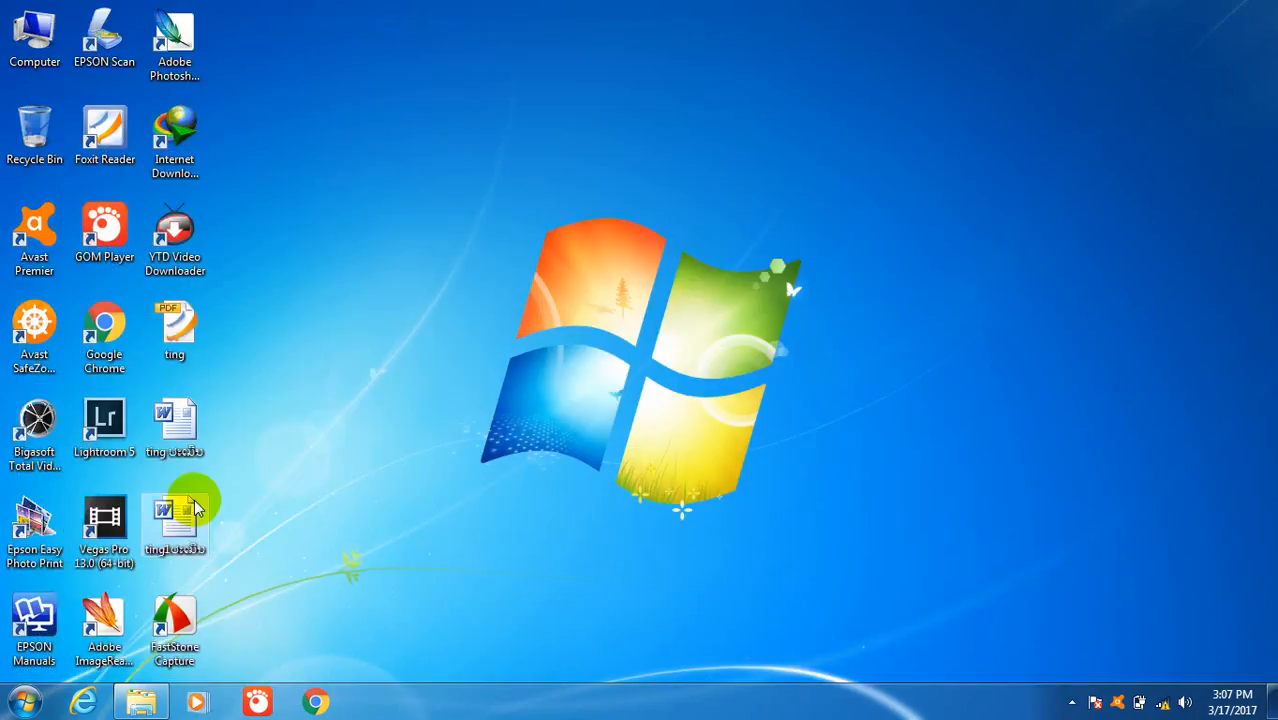
pyautogui.doubleClick(117, 522)
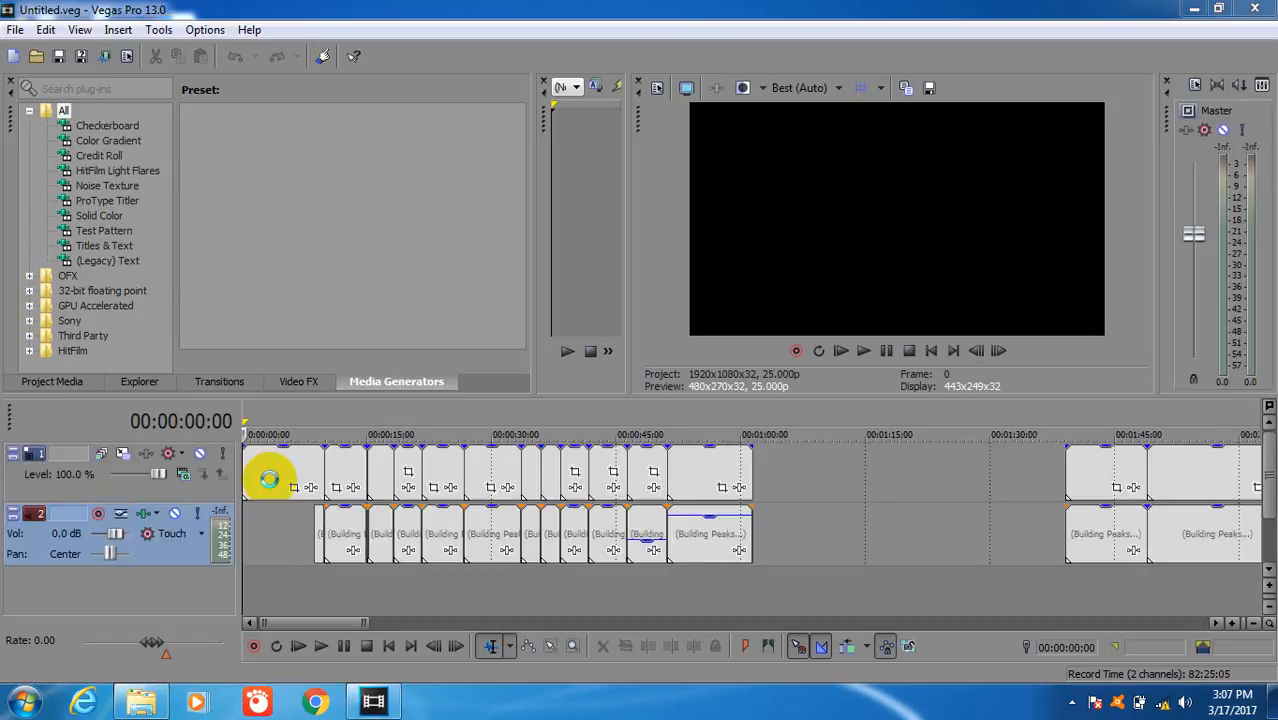
pyautogui.click(14, 56)
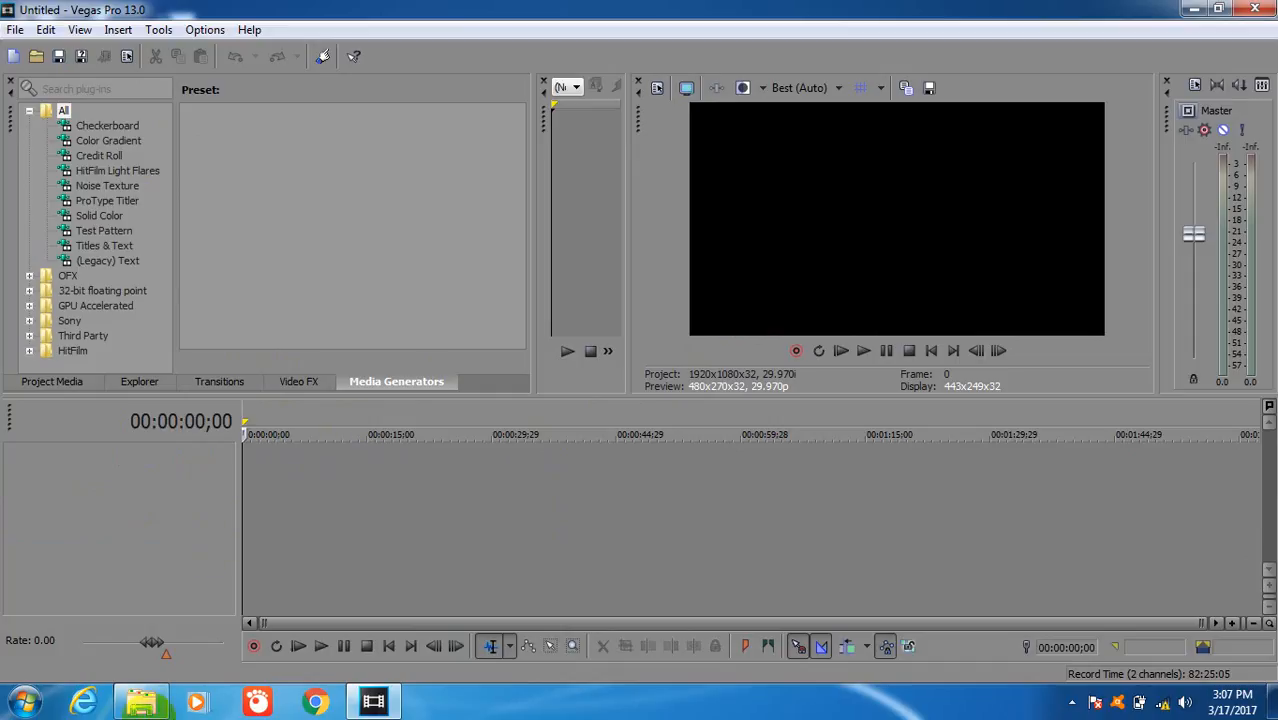
# Switch to the news folder in Windows Explorer and examine its video clips for footage to use
pyautogui.click(140, 700)
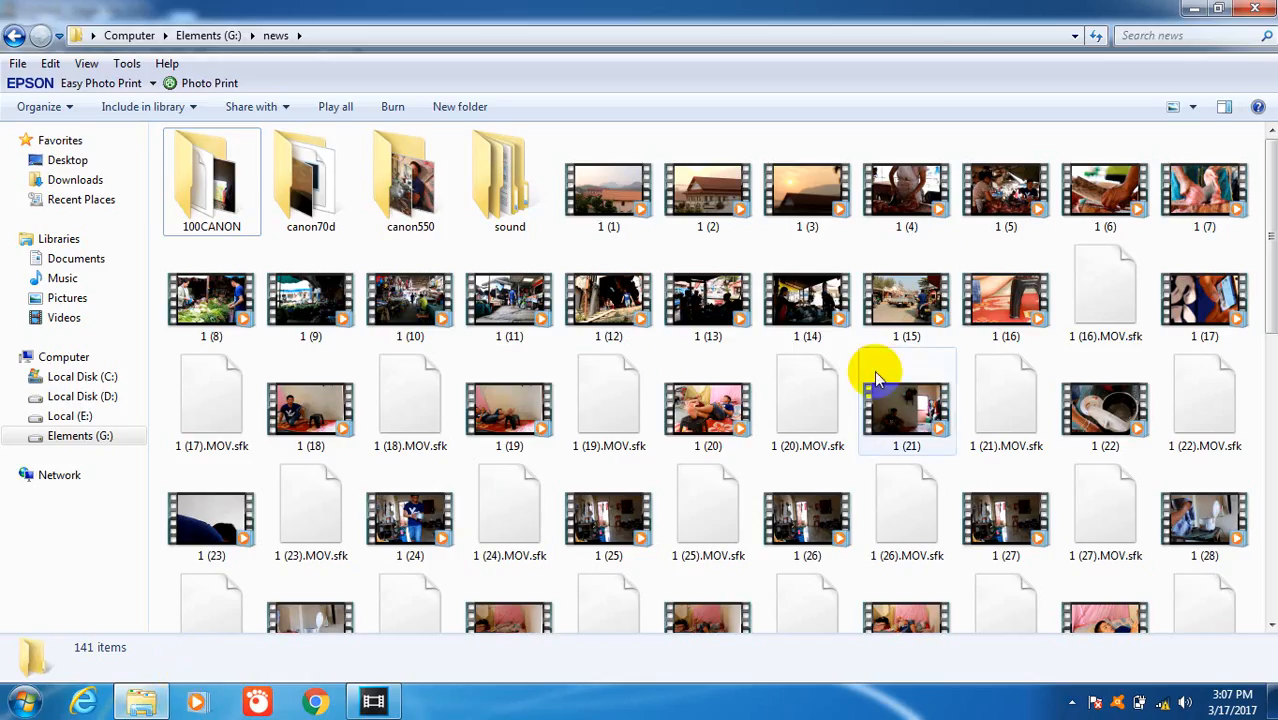
pyautogui.scroll(-5, 870, 365)
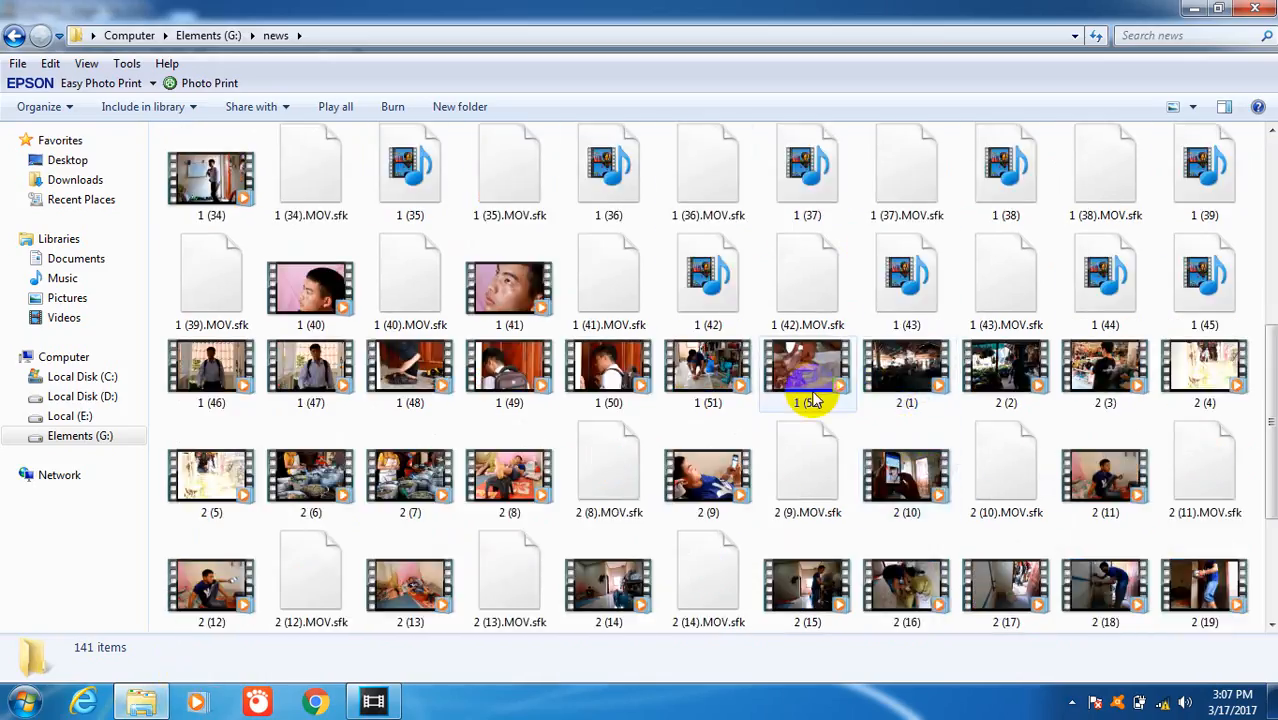
pyautogui.scroll(-3, 1010, 508)
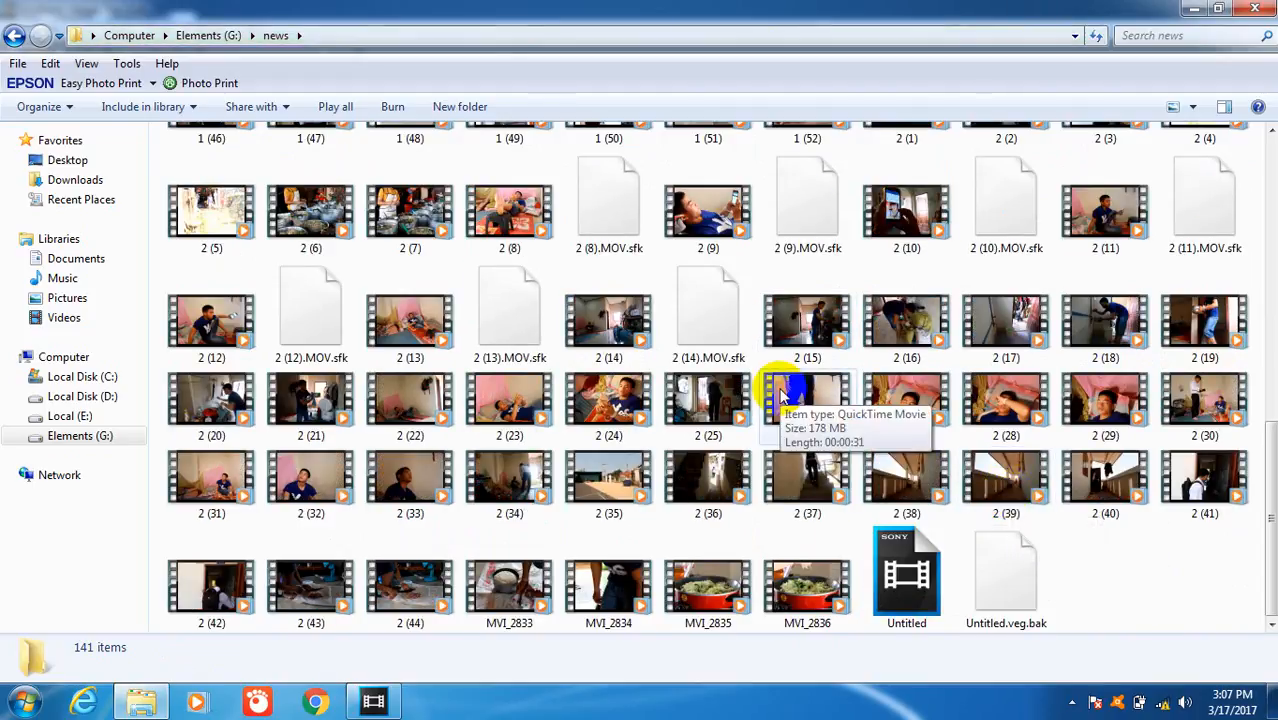
pyautogui.scroll(5, 783, 395)
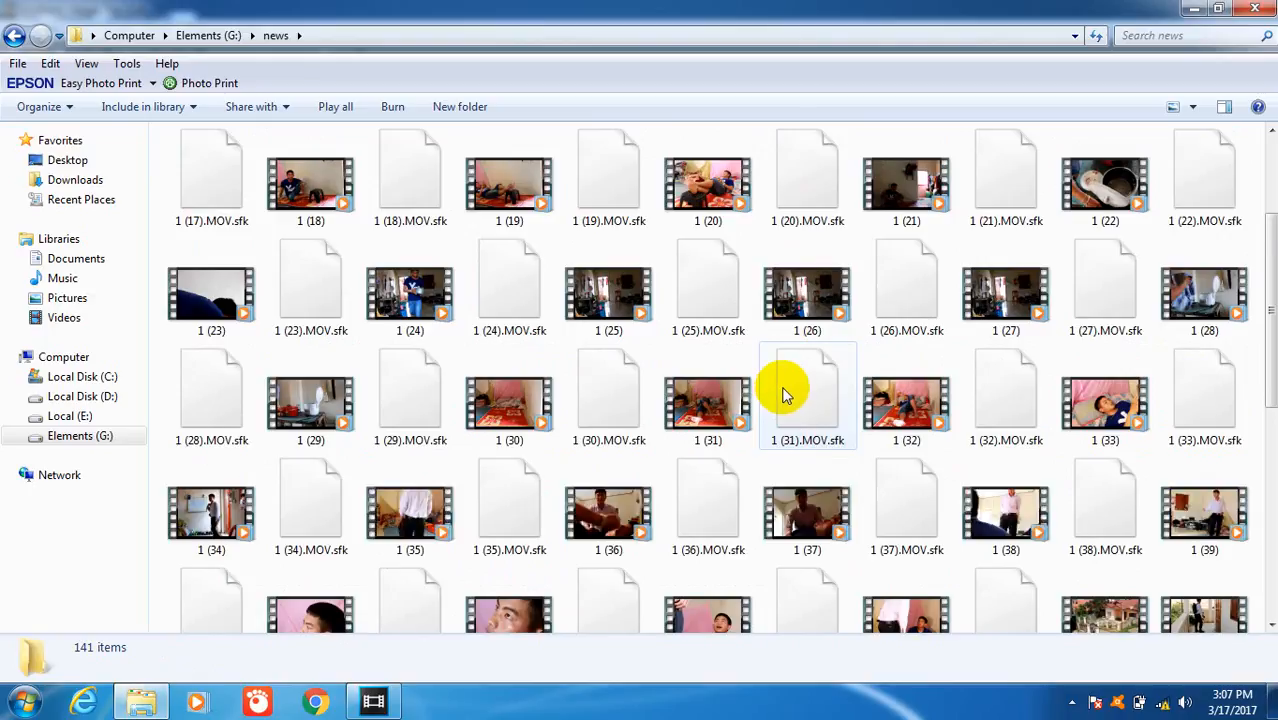
pyautogui.scroll(3, 783, 395)
pyautogui.scroll(-3, 783, 395)
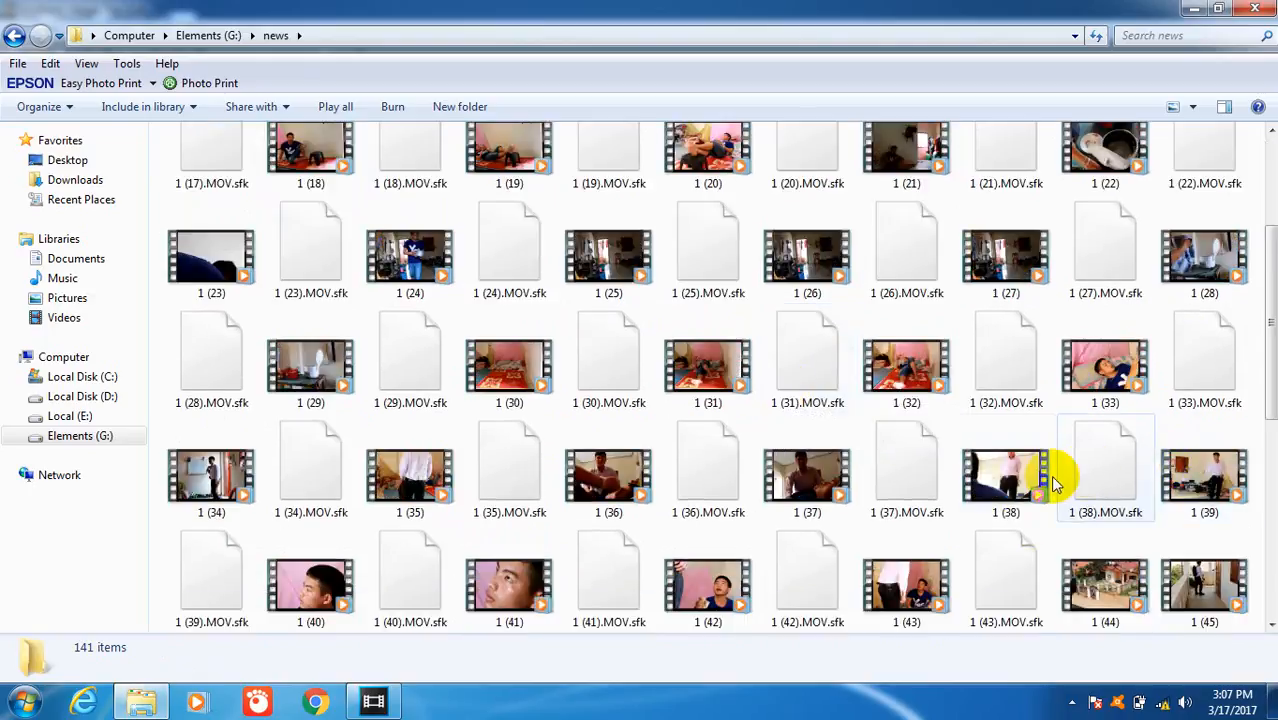
pyautogui.click(1195, 578)
pyautogui.scroll(-3, 1198, 578)
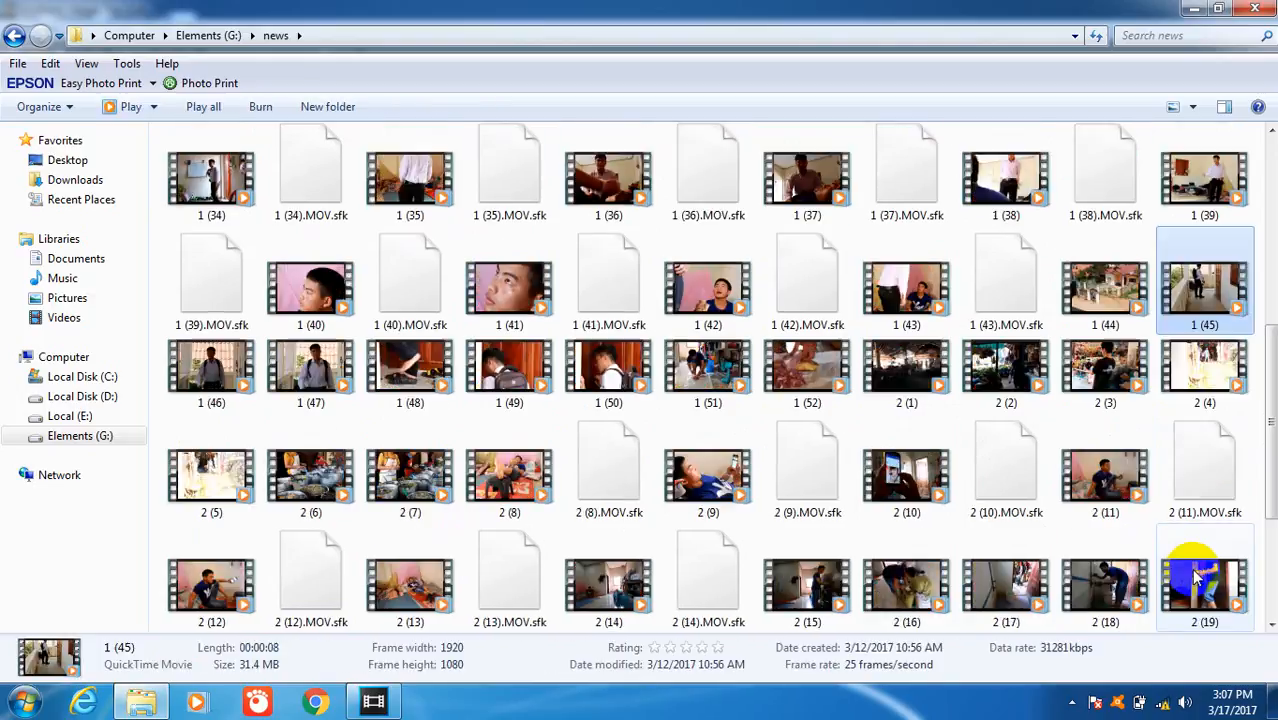
pyautogui.scroll(-3, 1145, 538)
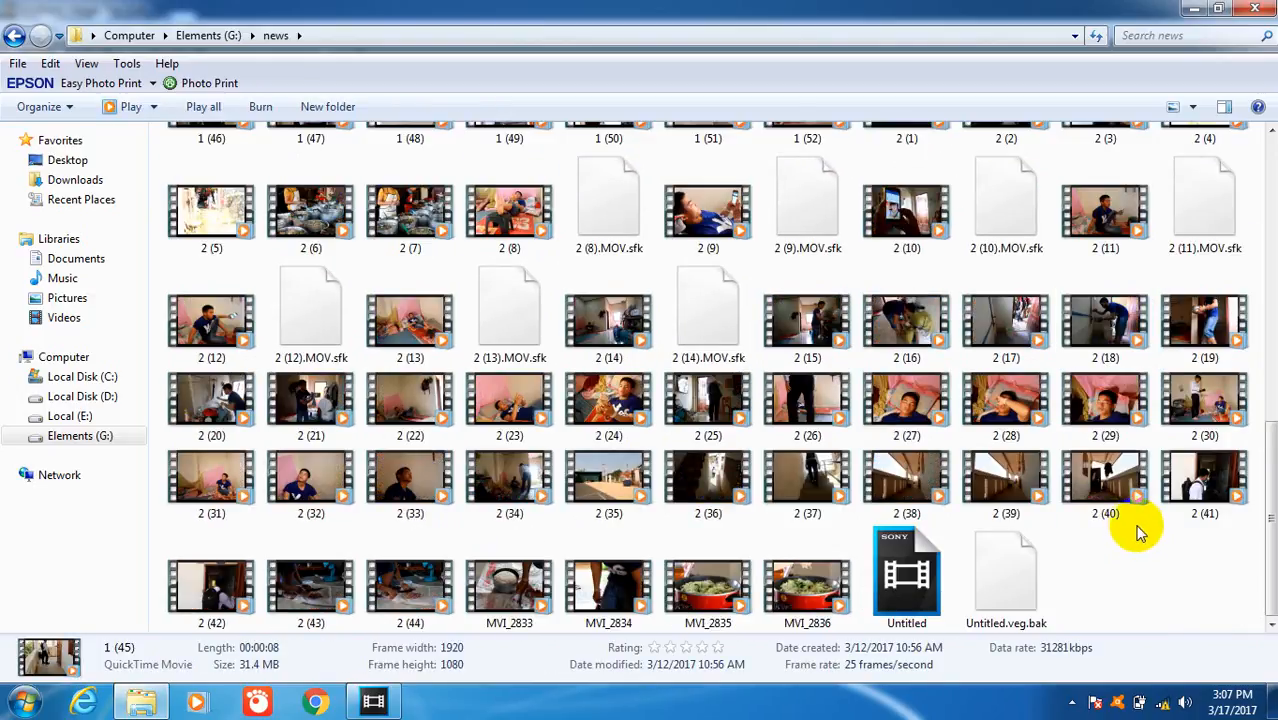
# Select clips 2 (35) through 2 (42) in the news folder and place them at the start of the Vegas Pro timeline
pyautogui.click(610, 503)
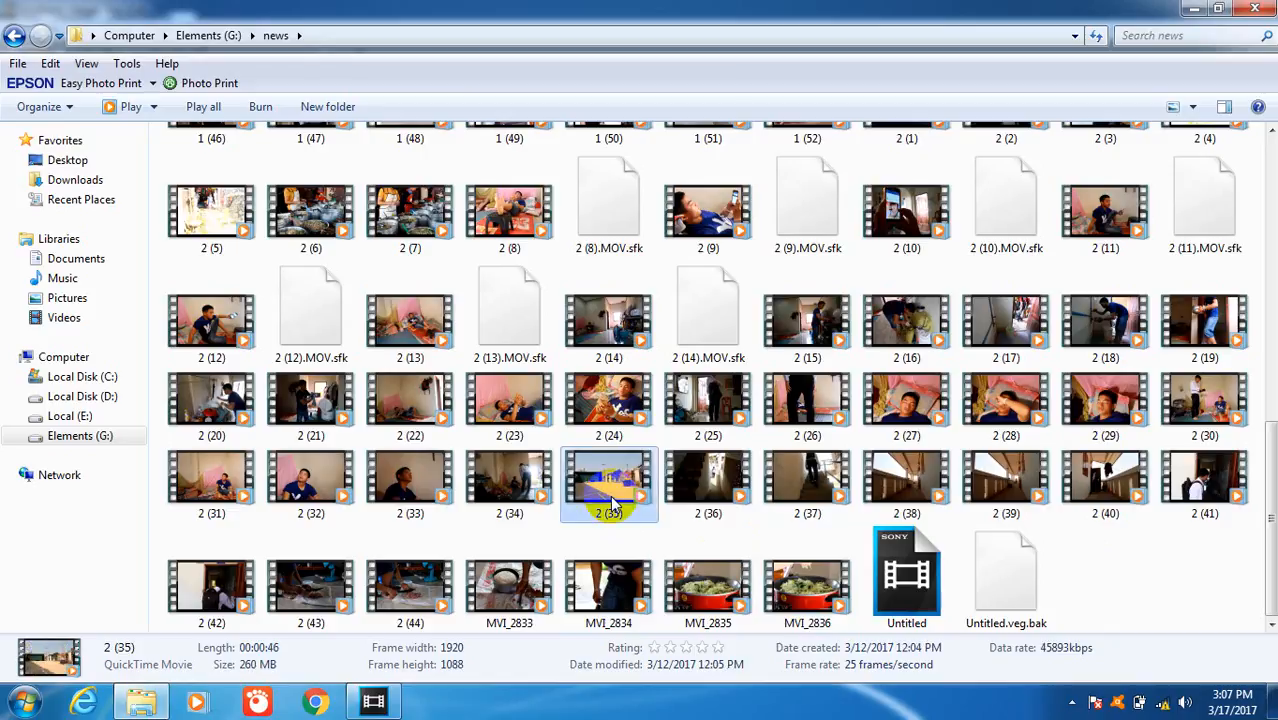
pyautogui.keyDown('ctrl'); pyautogui.click(707, 487); pyautogui.keyUp('ctrl')
pyautogui.keyDown('ctrl'); pyautogui.click(806, 478); pyautogui.keyUp('ctrl')
pyautogui.keyDown('ctrl'); pyautogui.click(905, 478); pyautogui.keyUp('ctrl')
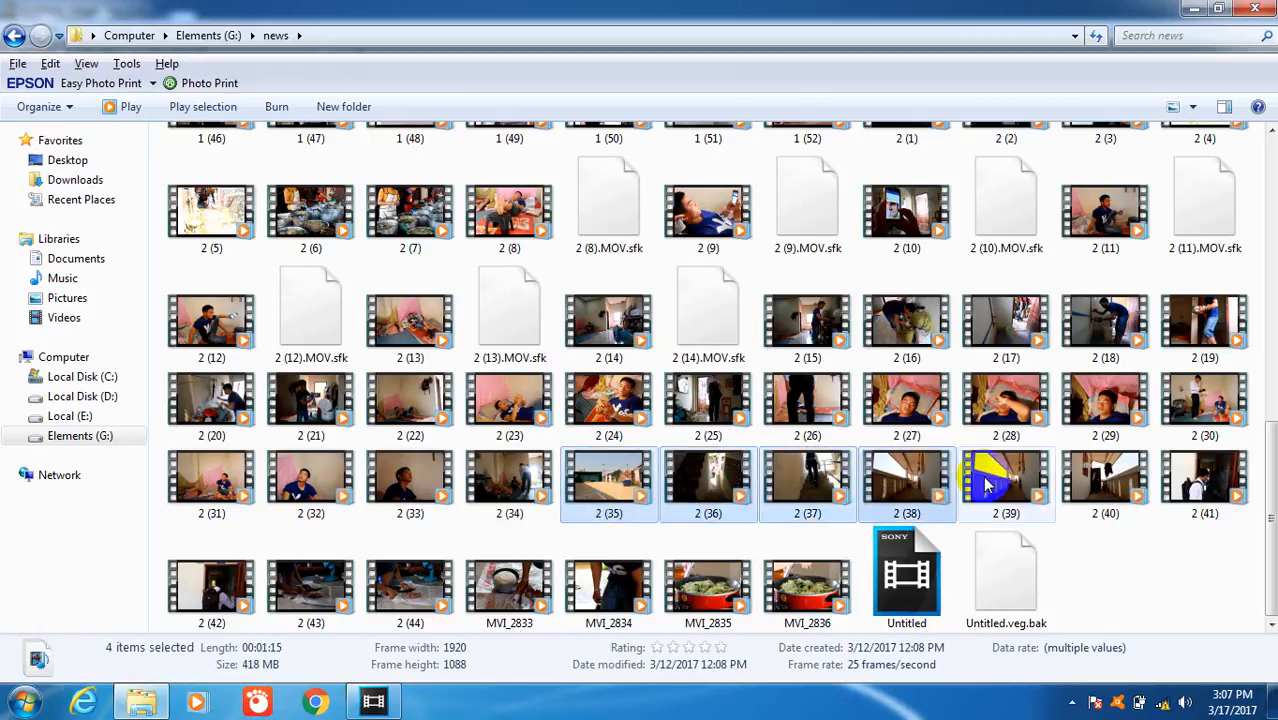
pyautogui.keyDown('ctrl'); pyautogui.click(987, 485); pyautogui.keyUp('ctrl')
pyautogui.keyDown('ctrl'); pyautogui.click(1100, 480); pyautogui.keyUp('ctrl')
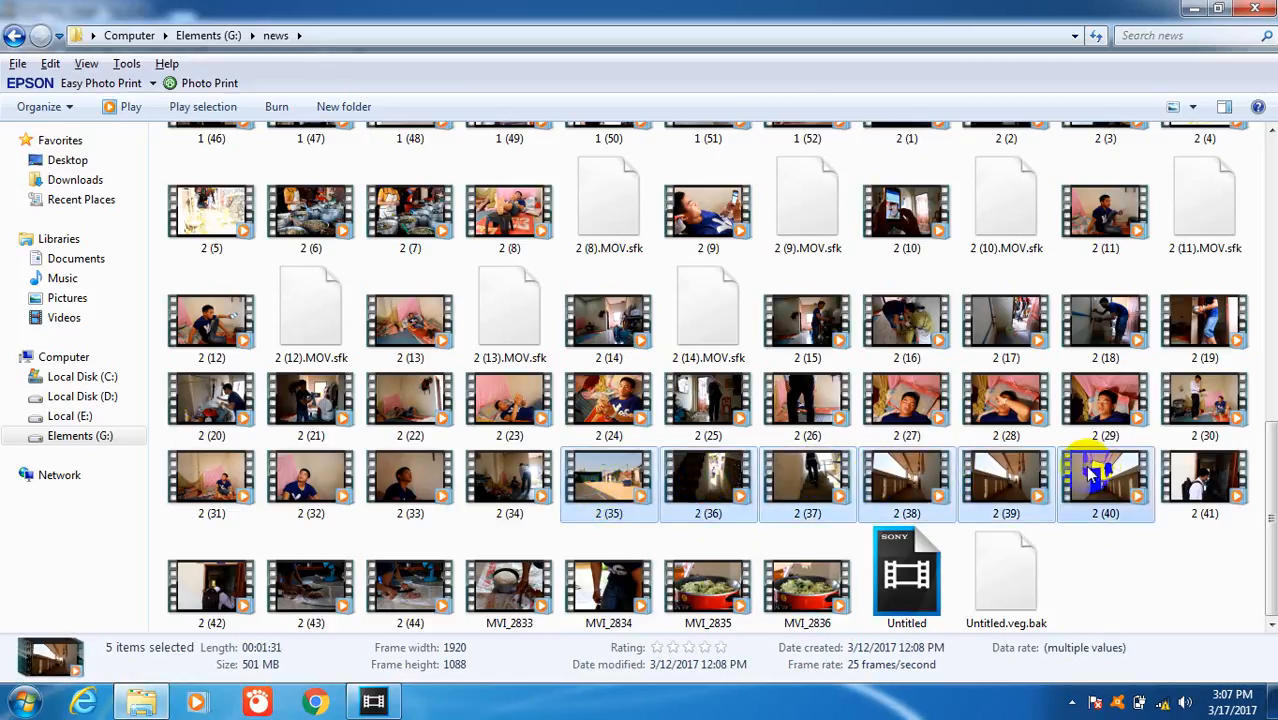
pyautogui.keyDown('ctrl'); pyautogui.click(1185, 483); pyautogui.keyUp('ctrl')
pyautogui.keyDown('ctrl'); pyautogui.click(228, 603); pyautogui.keyUp('ctrl')
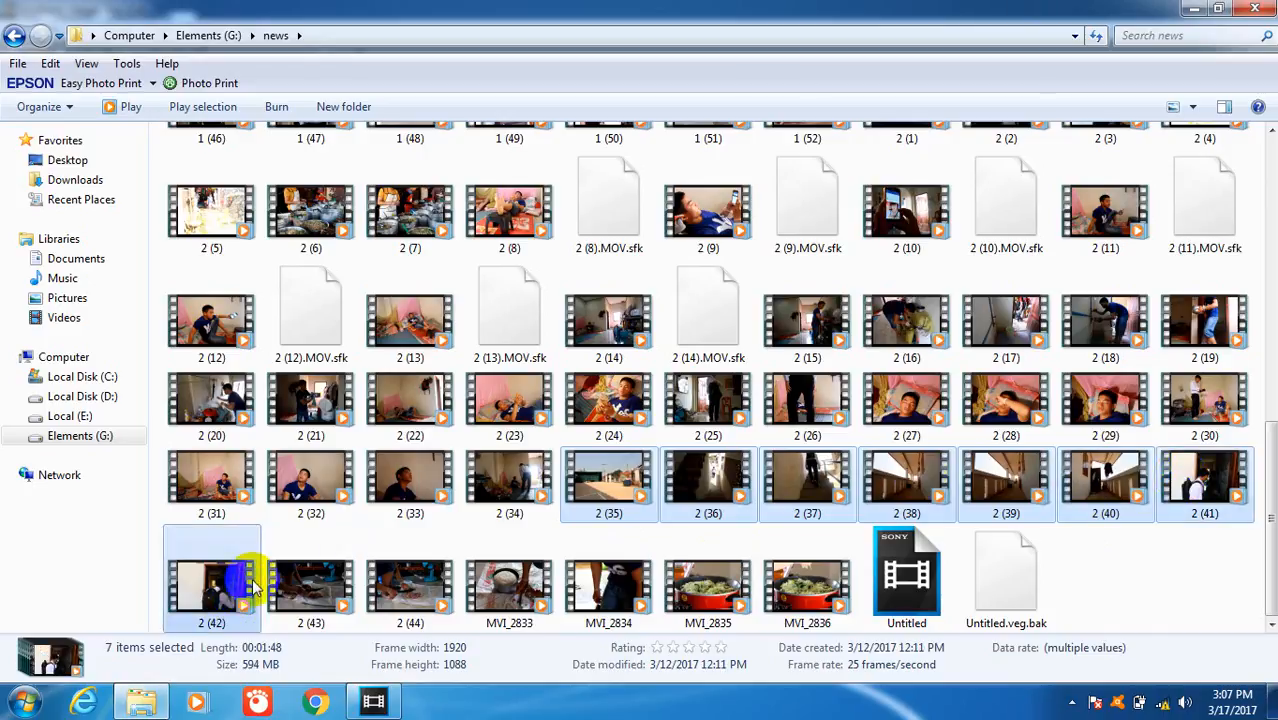
pyautogui.moveTo(593, 508); pyautogui.dragTo(345, 545)
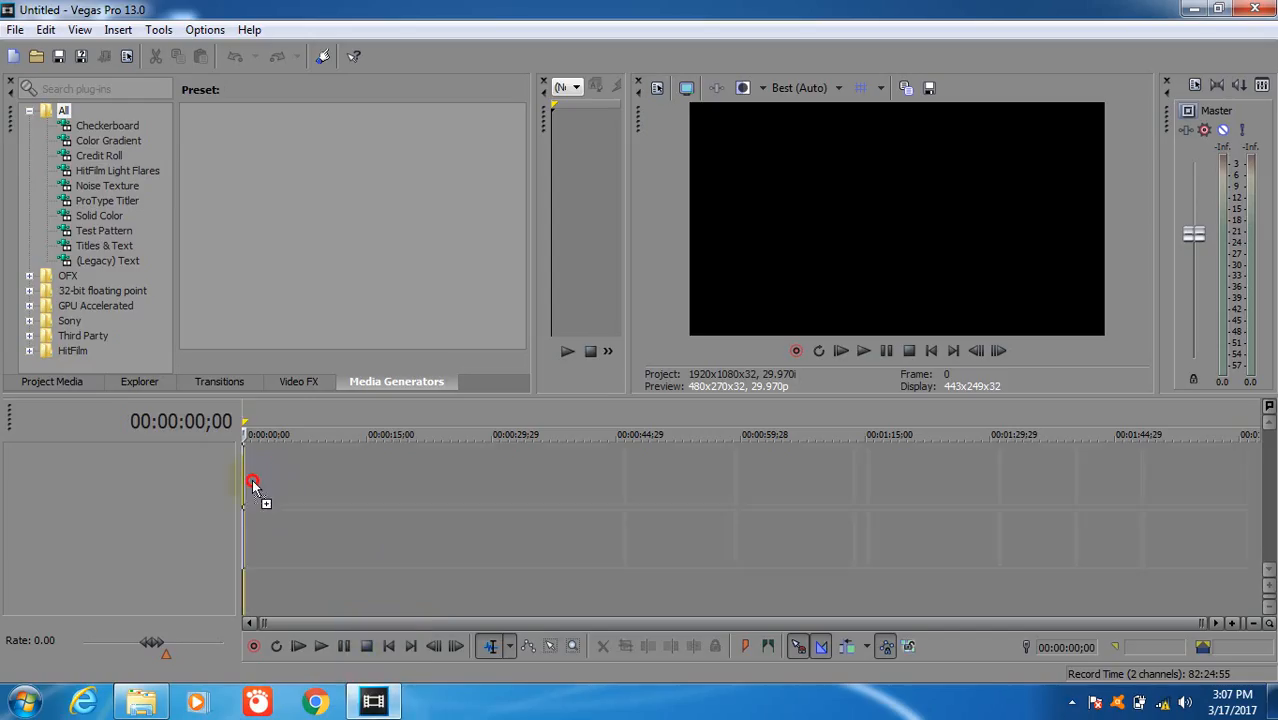
pyautogui.moveTo(253, 487); pyautogui.dragTo(255, 486)
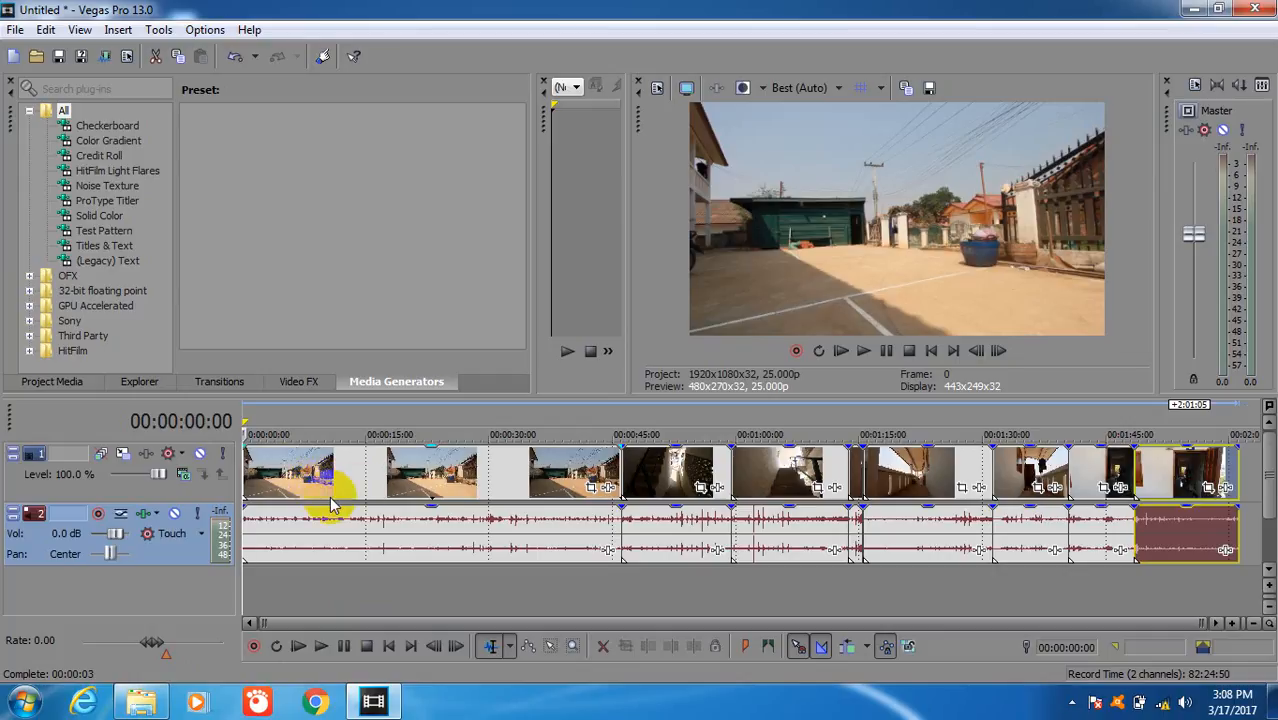
# Scrub and play the first clip between about 9 and 21 seconds to look for a cut point
pyautogui.click(322, 497)
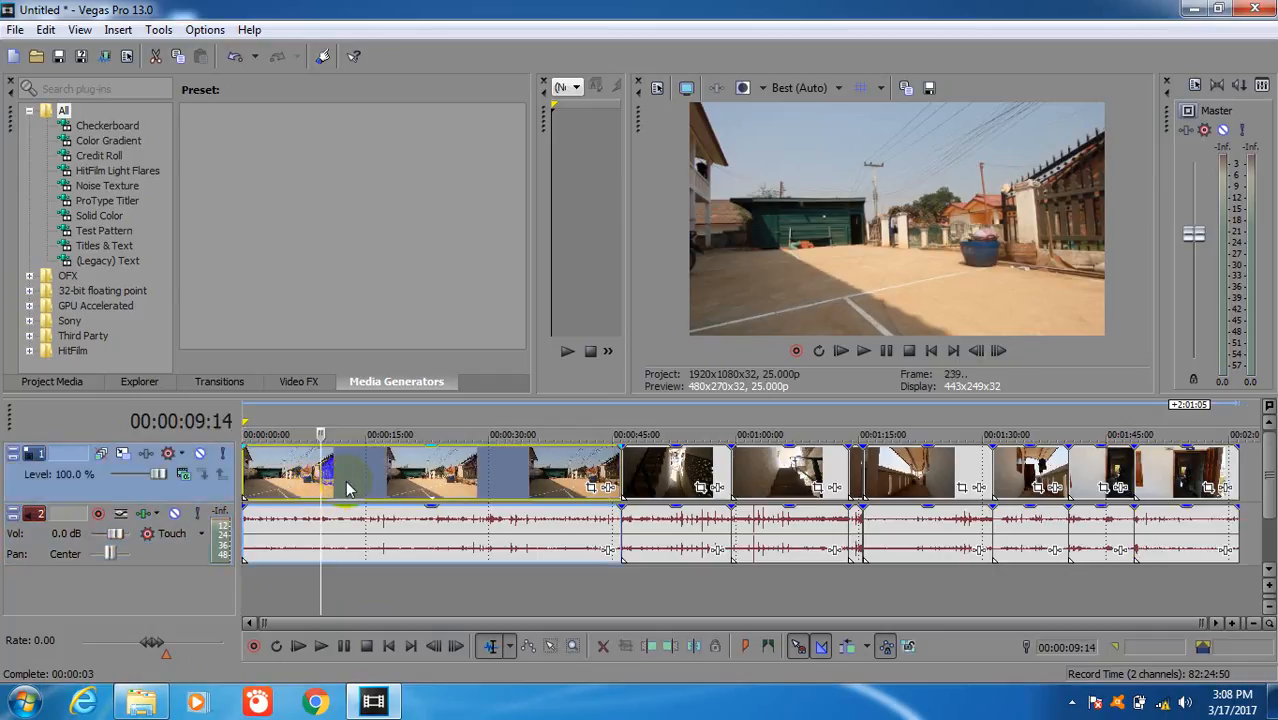
pyautogui.click(383, 485)
pyautogui.click(419, 485)
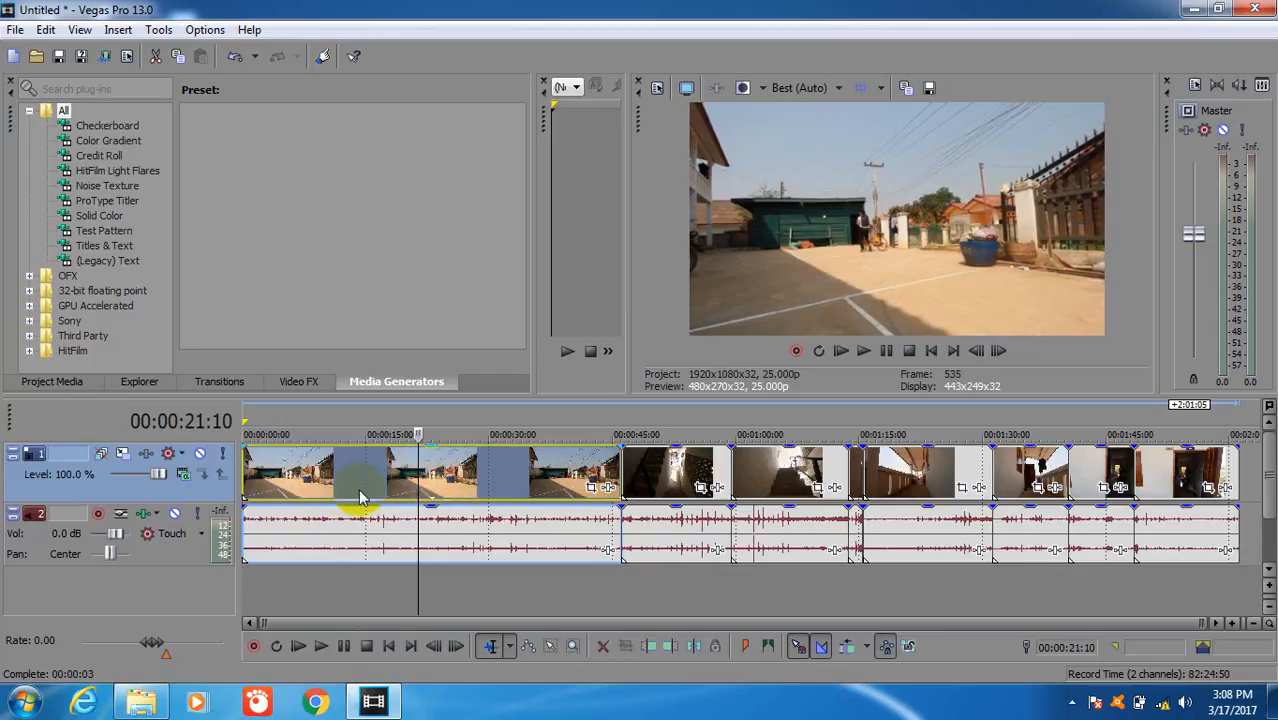
pyautogui.click(346, 497)
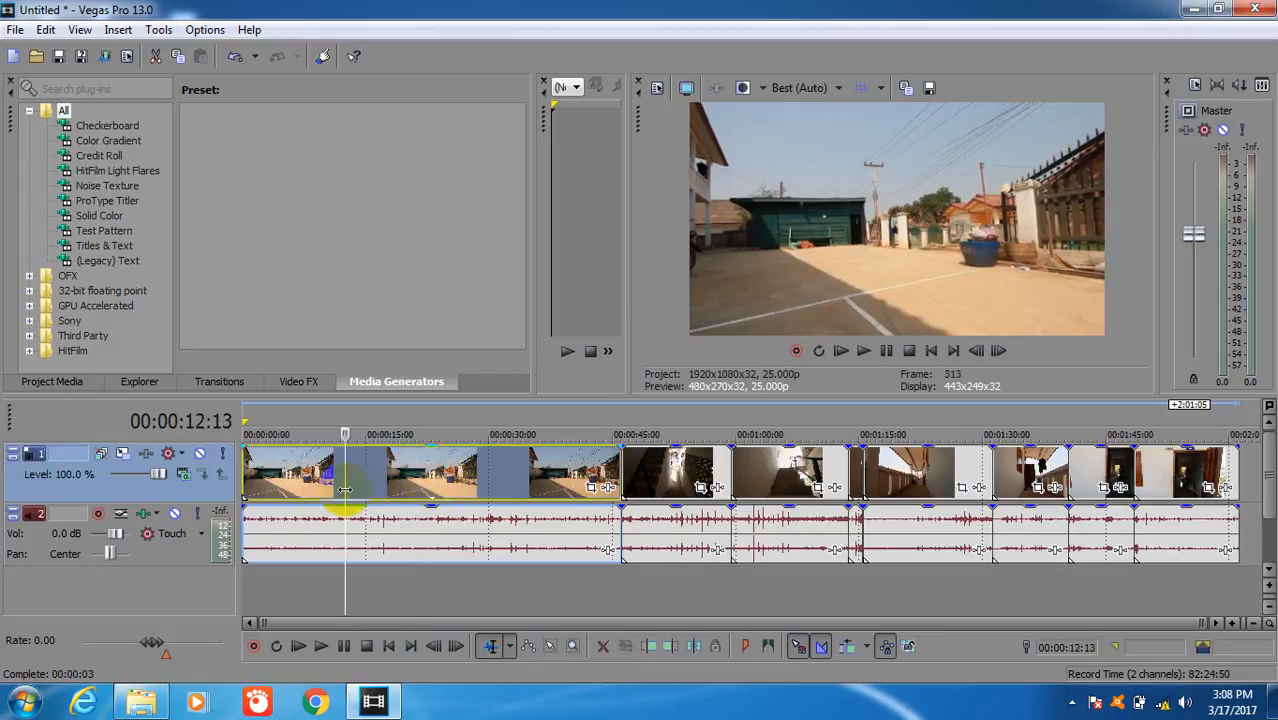
pyautogui.press('space')
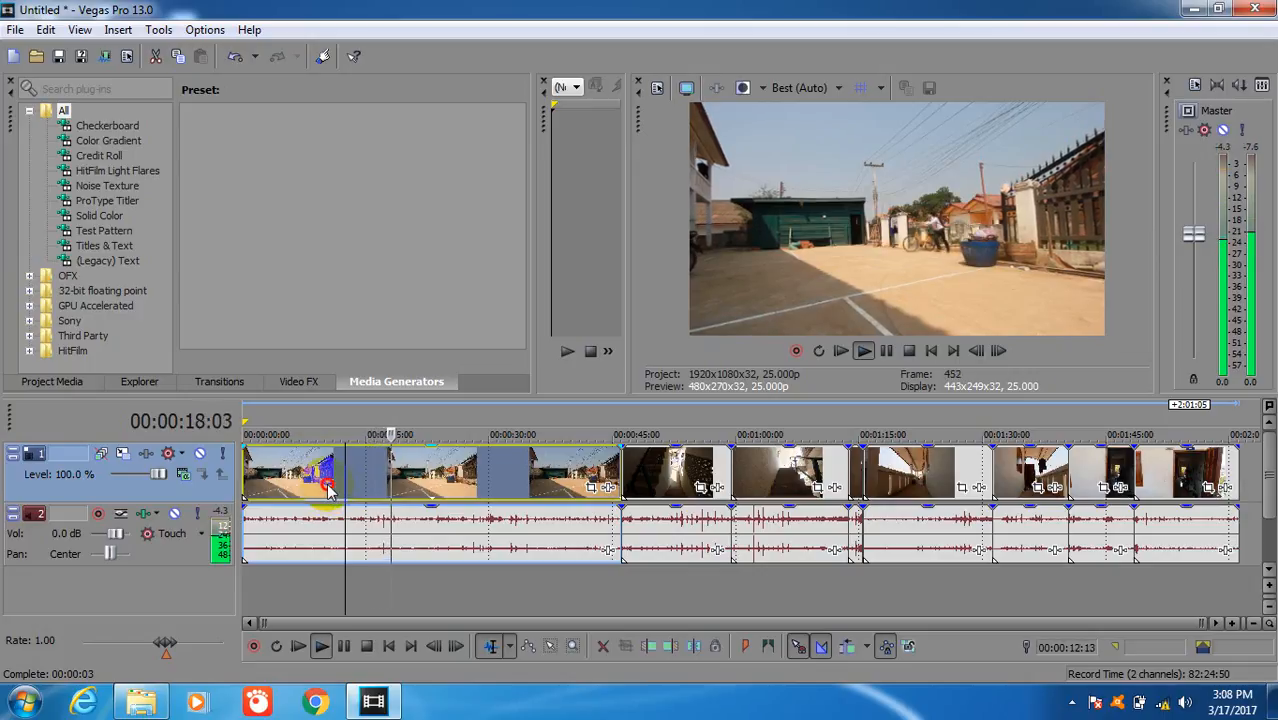
pyautogui.click(326, 488)
pyautogui.press('space')
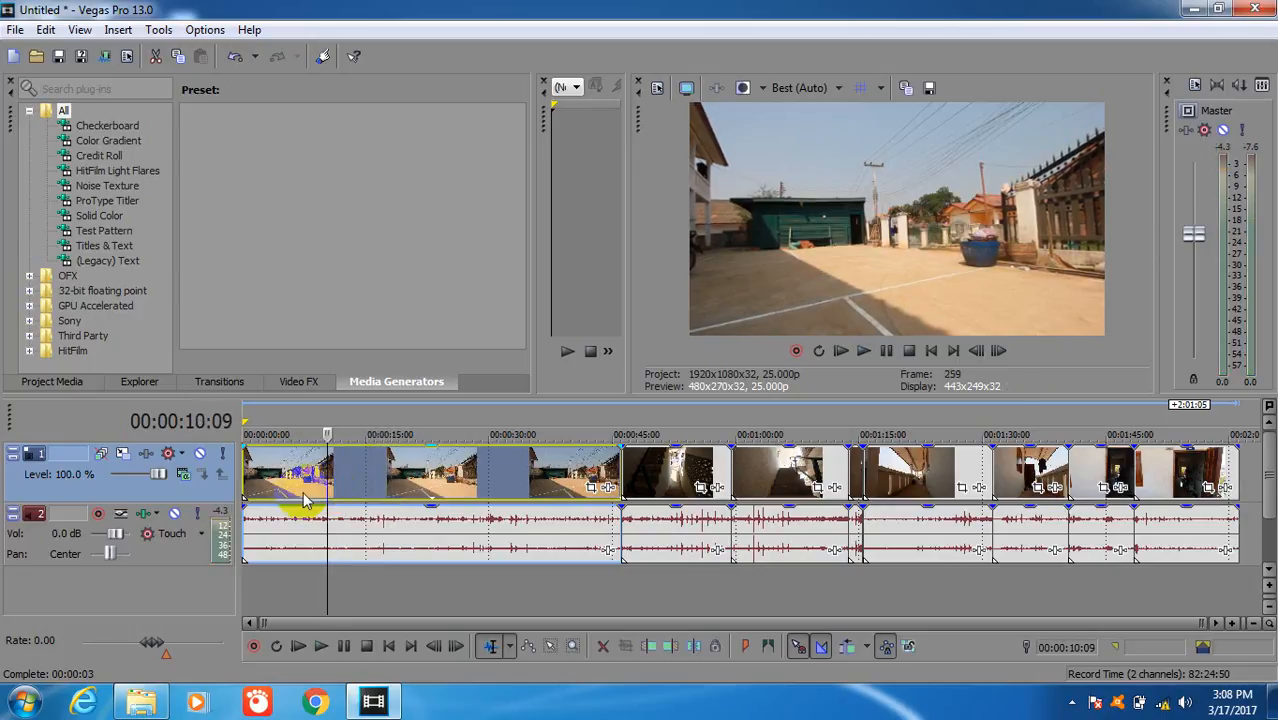
pyautogui.click(320, 492)
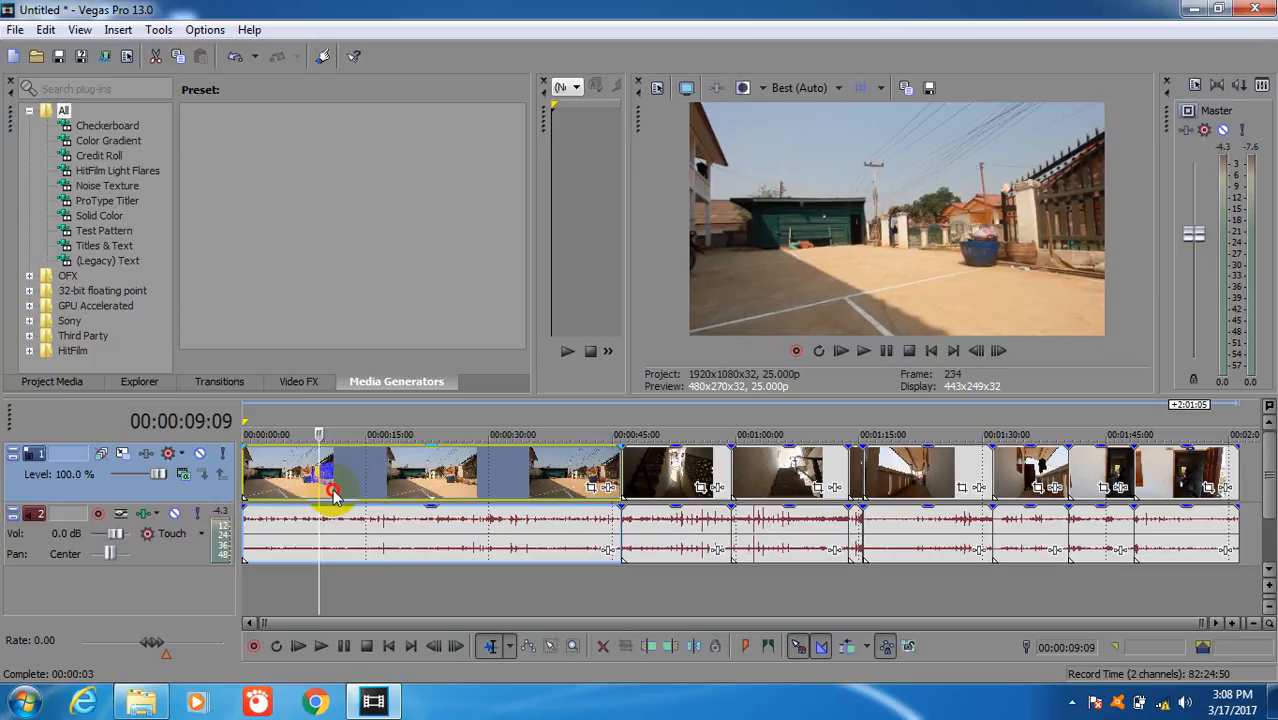
pyautogui.click(334, 490)
pyautogui.press('space')
pyautogui.press('space')
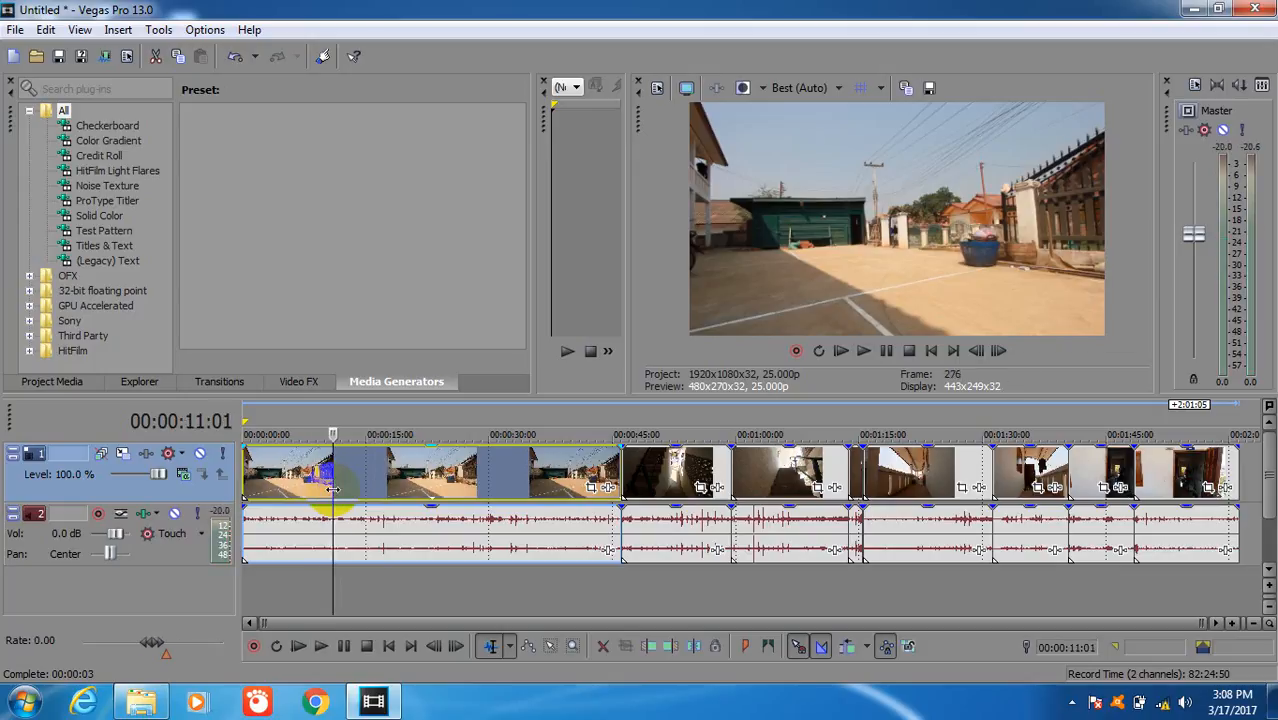
pyautogui.press('space')
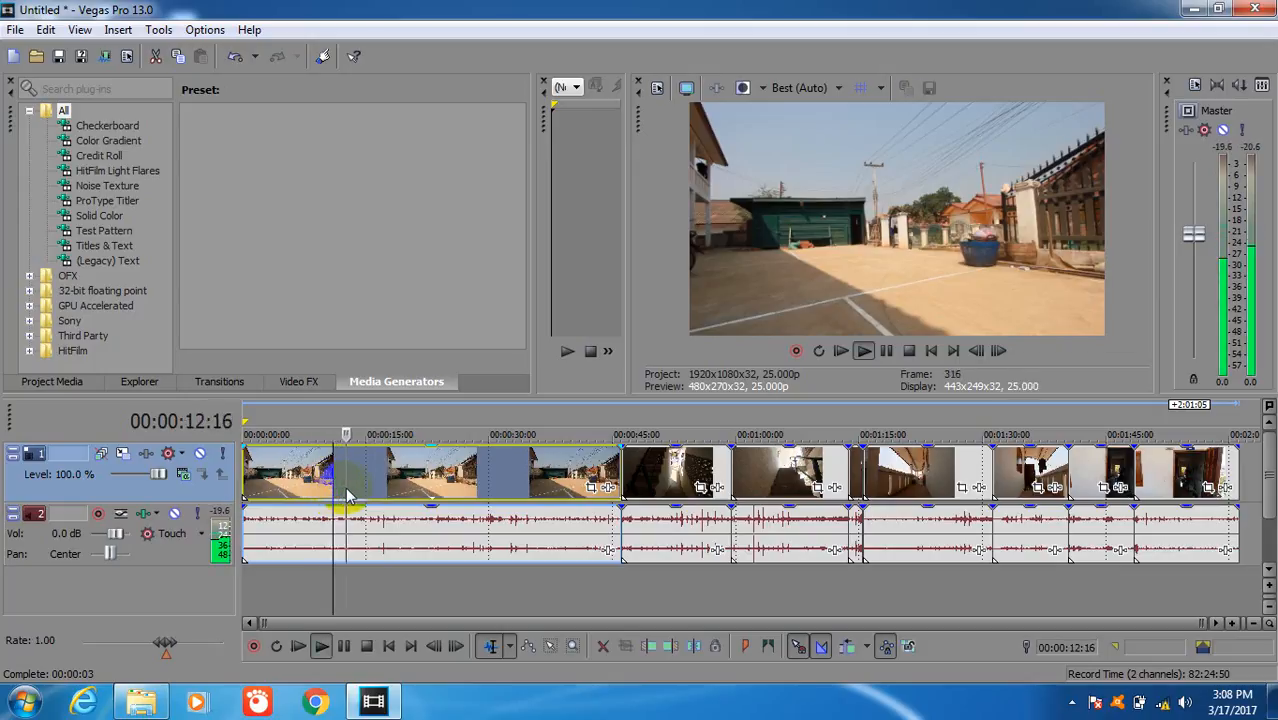
# Replay the first clip around 12 seconds to refine the cut point, and place the cursor at about 00:00:11:14
pyautogui.press('Return')
pyautogui.scroll(3, 351, 486)
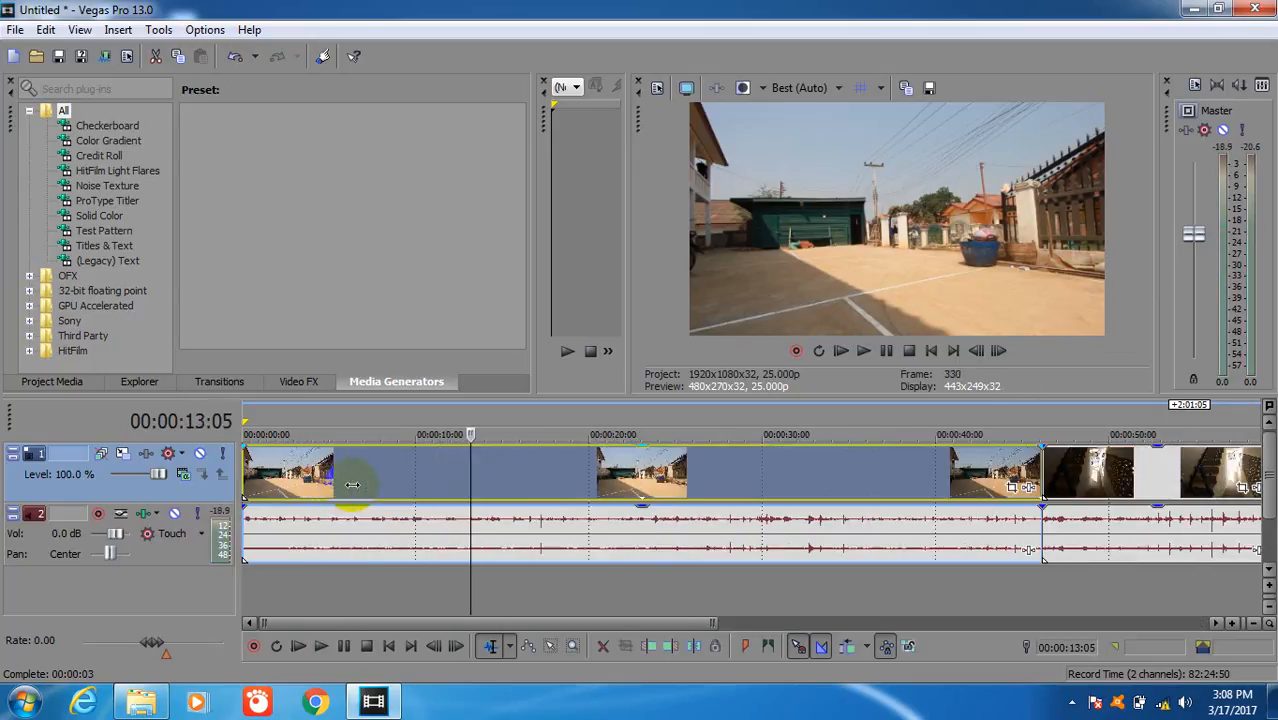
pyautogui.press('space')
pyautogui.press('space')
pyautogui.click(451, 492)
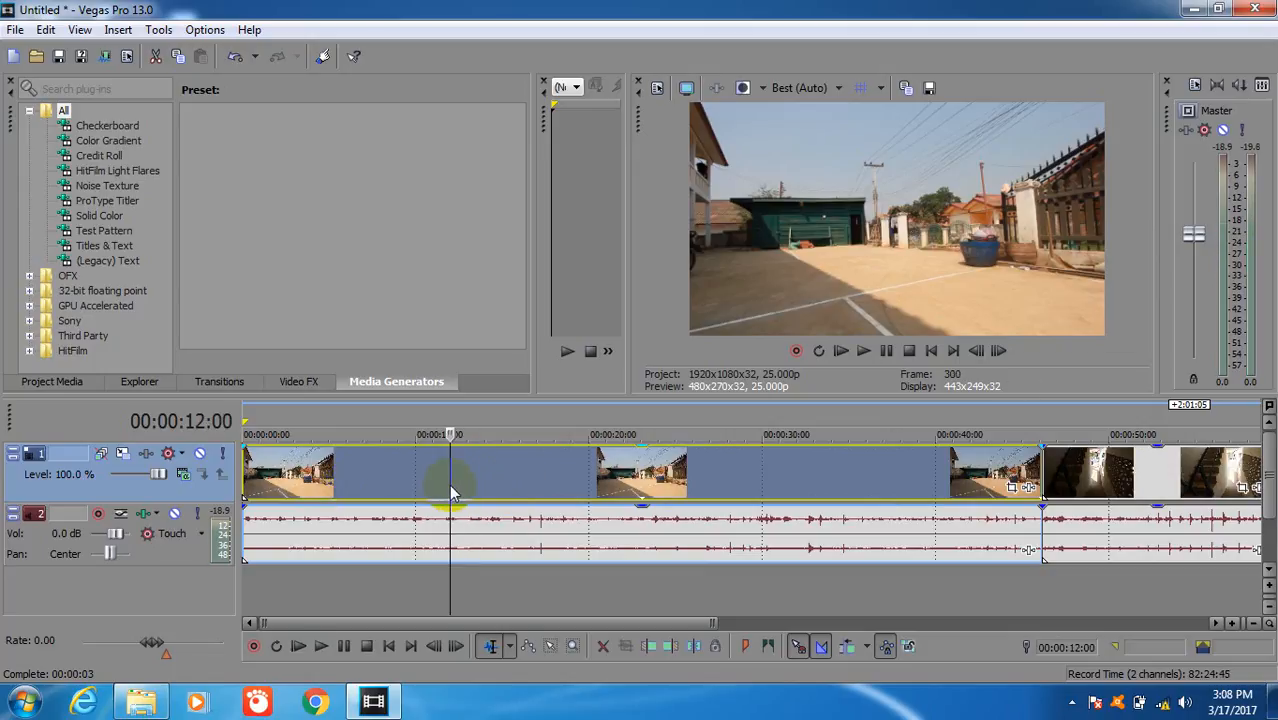
pyautogui.press('space')
pyautogui.press('space')
pyautogui.click(445, 494)
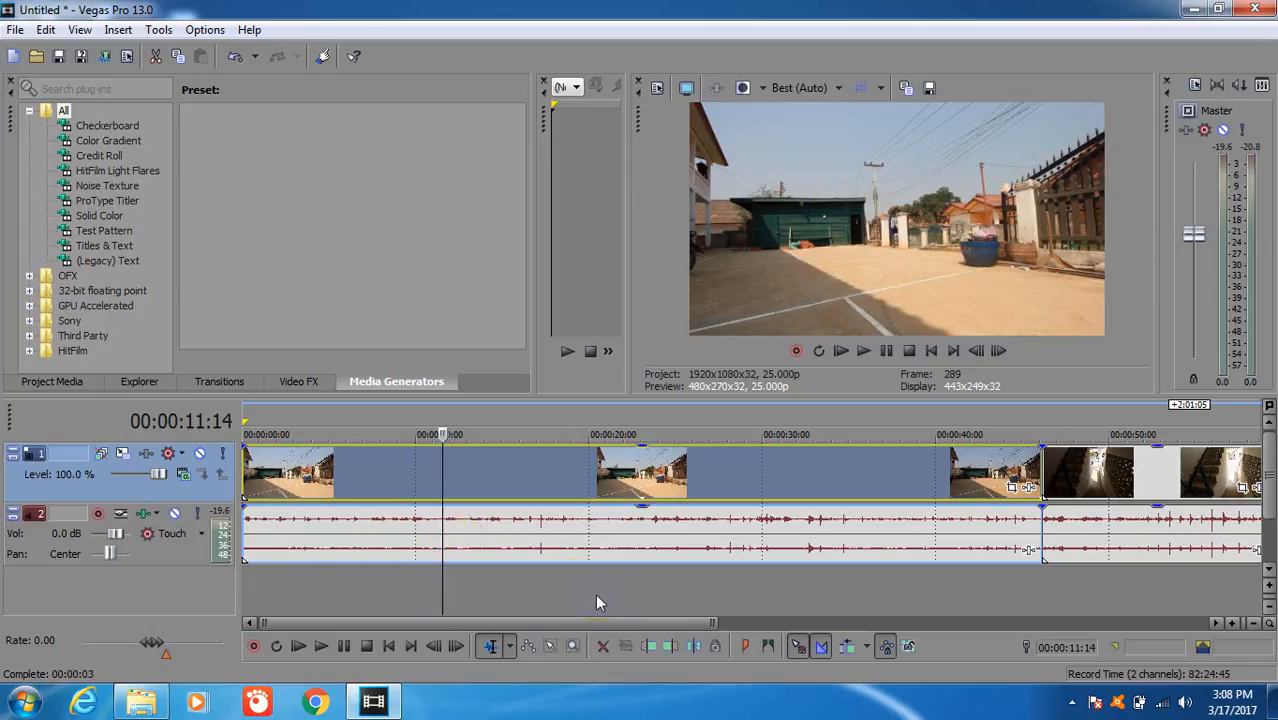
# Search the computer for "key", launch the On-Screen Keyboard and point out its key for the Split command
pyautogui.click(22, 702)
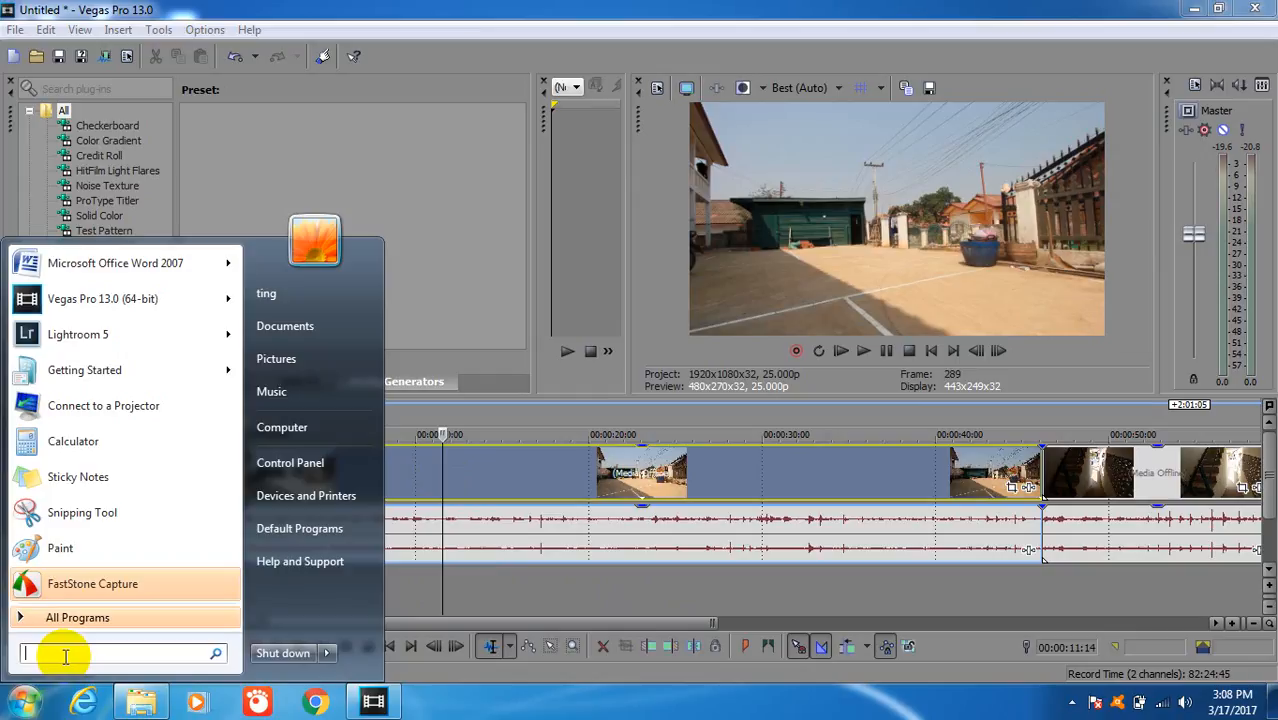
pyautogui.write('ke')
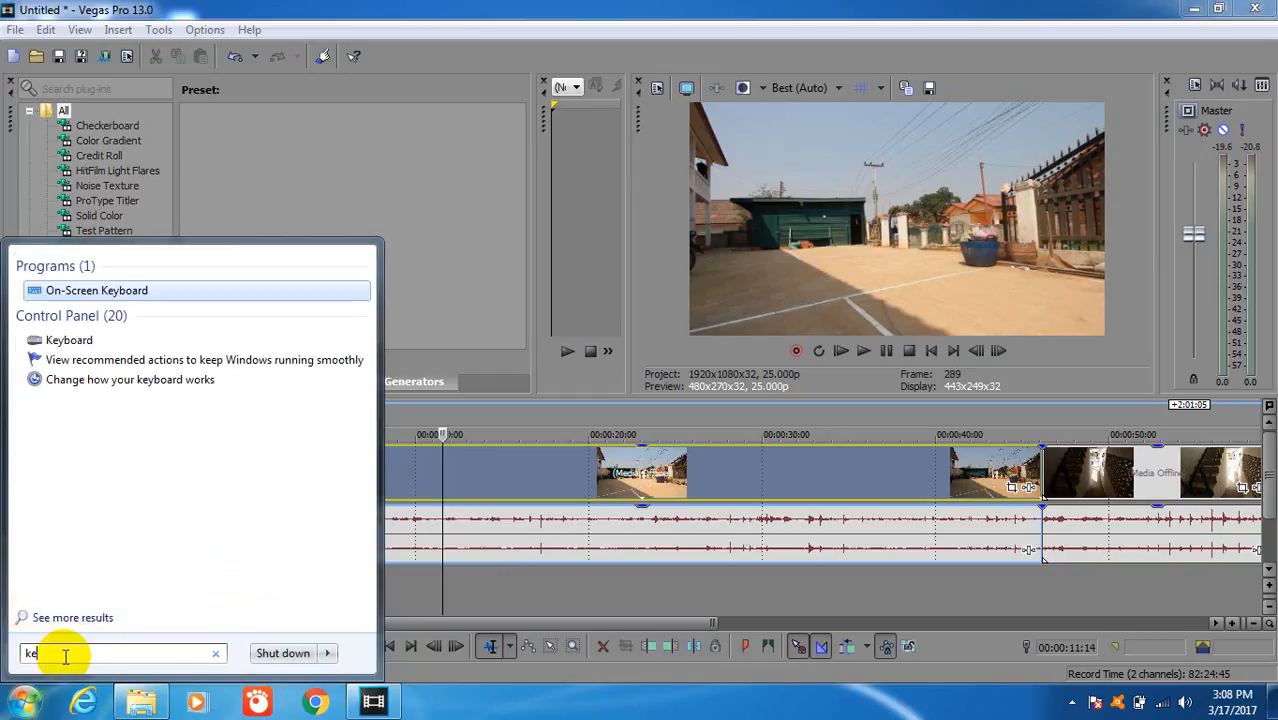
pyautogui.write('y')
pyautogui.click(170, 294)
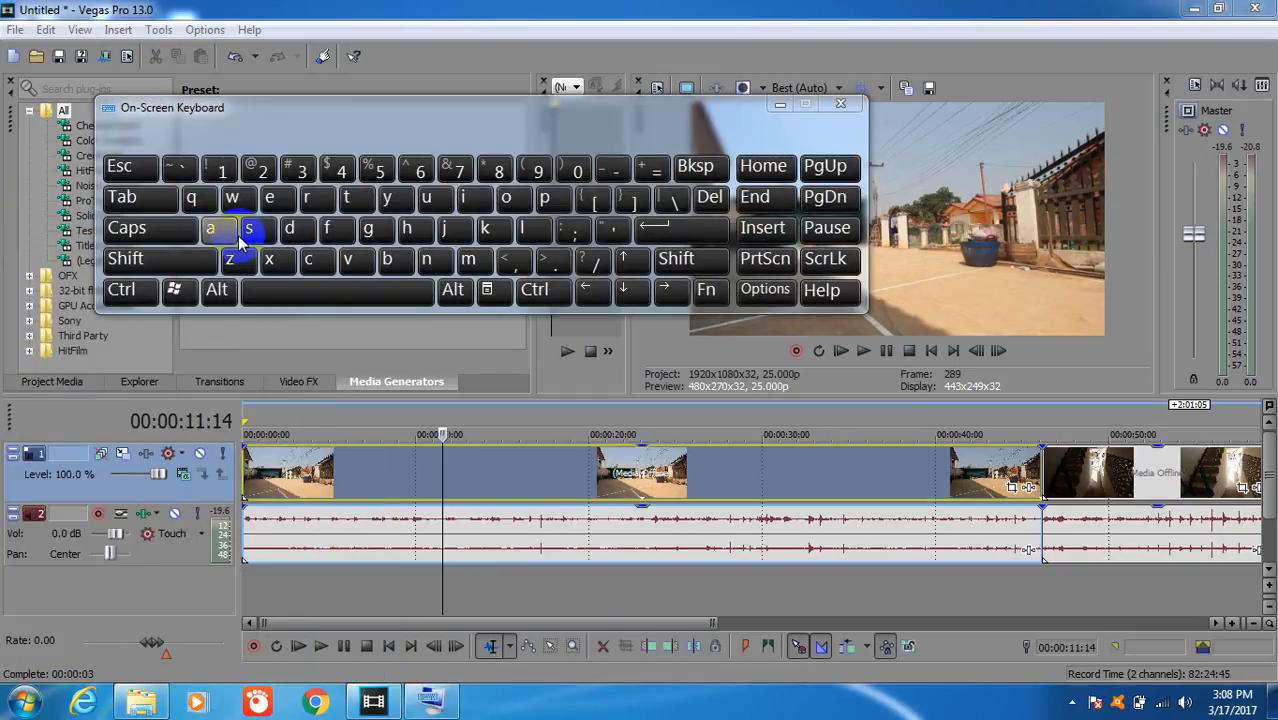
pyautogui.click(260, 230)
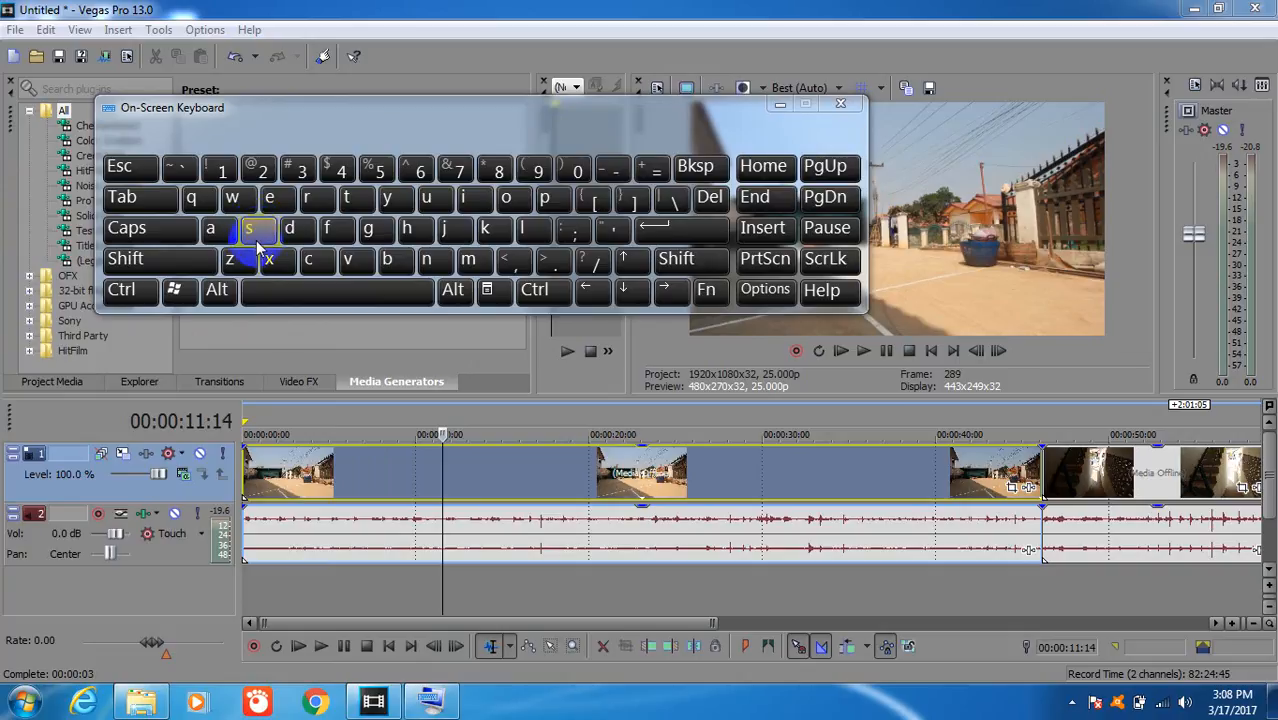
pyautogui.click(255, 232)
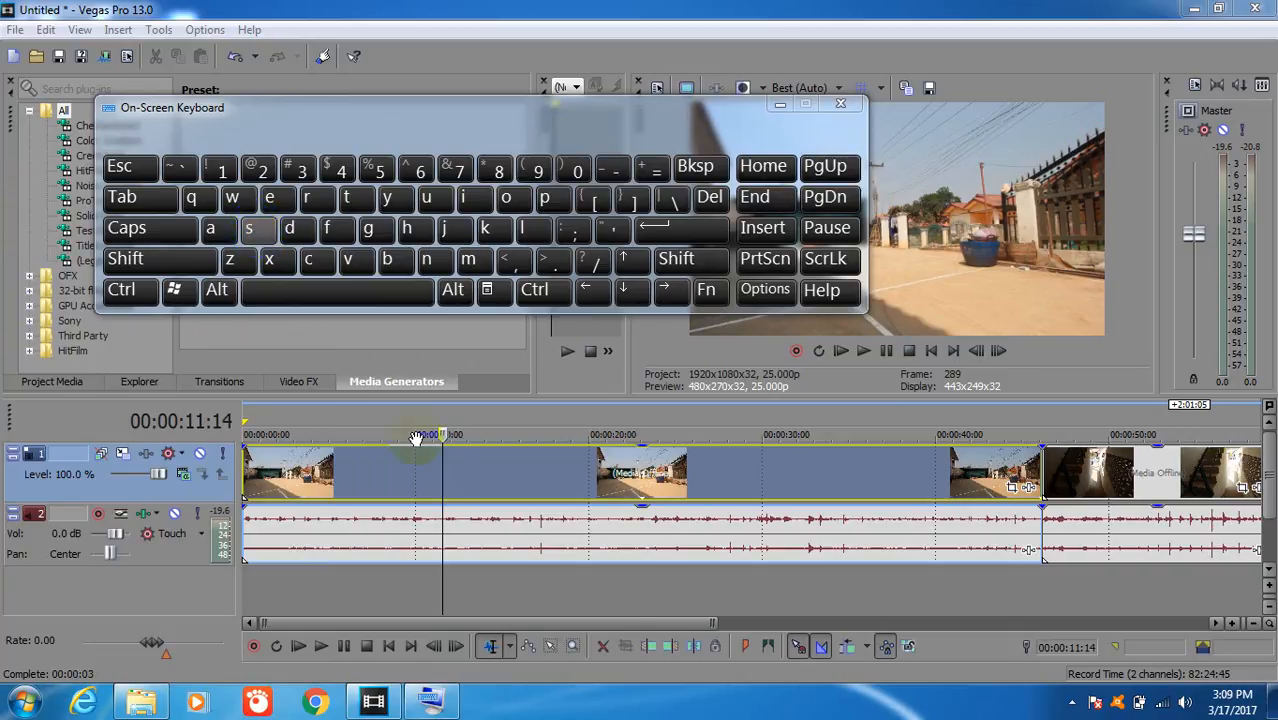
# Split the first clip at 00:00:11:16 and close the On-Screen Keyboard
pyautogui.click(443, 472)
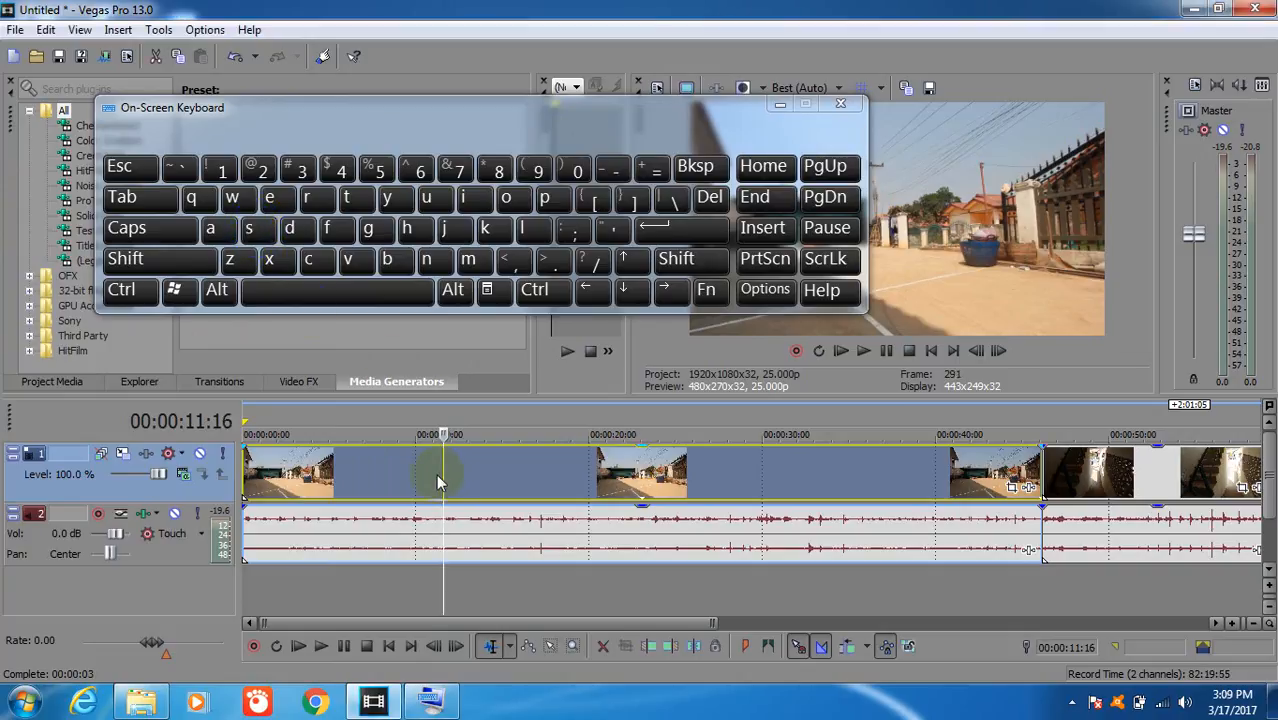
pyautogui.click(257, 229)
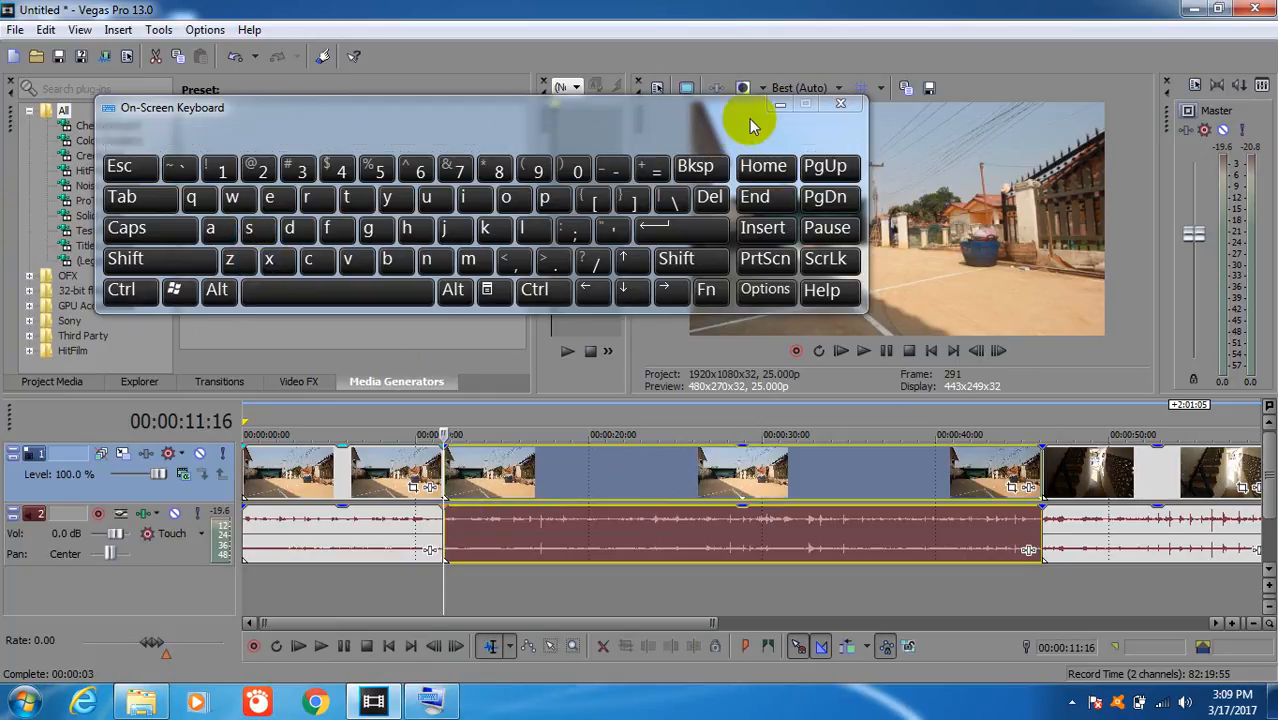
pyautogui.click(301, 233)
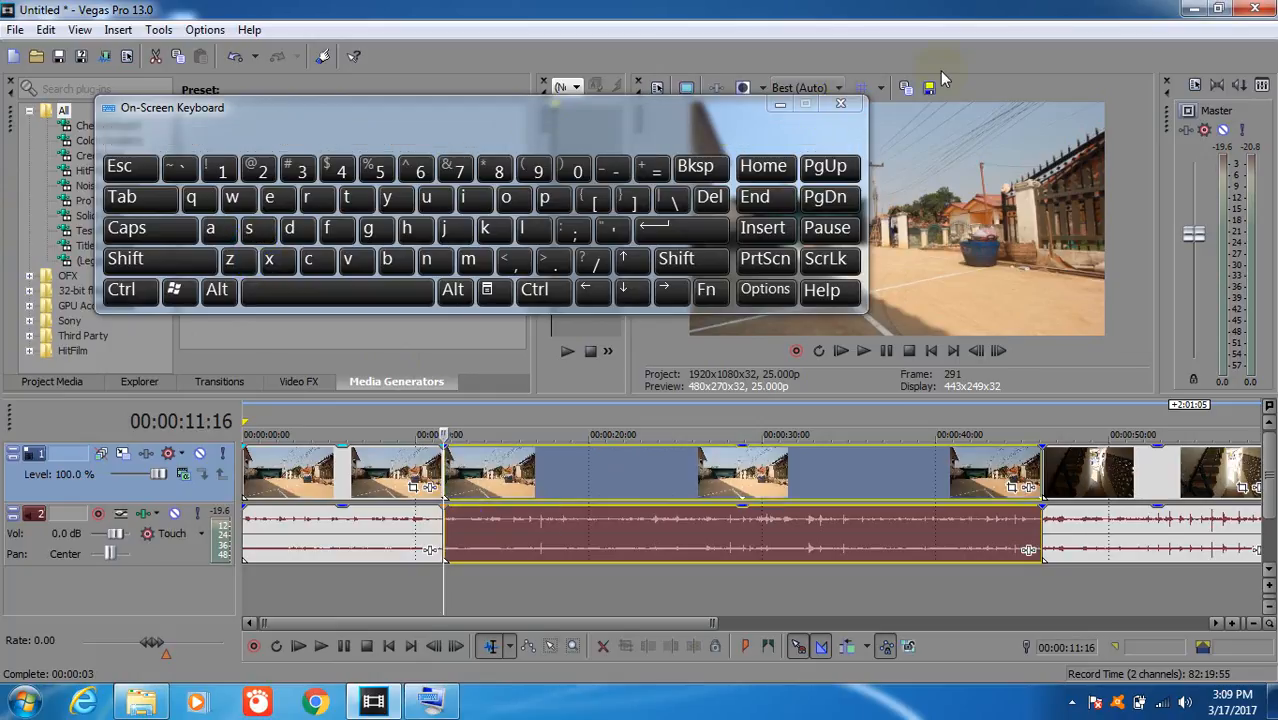
pyautogui.click(841, 104)
# Delete the opening piece of the split clip and move its remaining piece to the start of the timeline
pyautogui.click(285, 462)
pyautogui.click(276, 480)
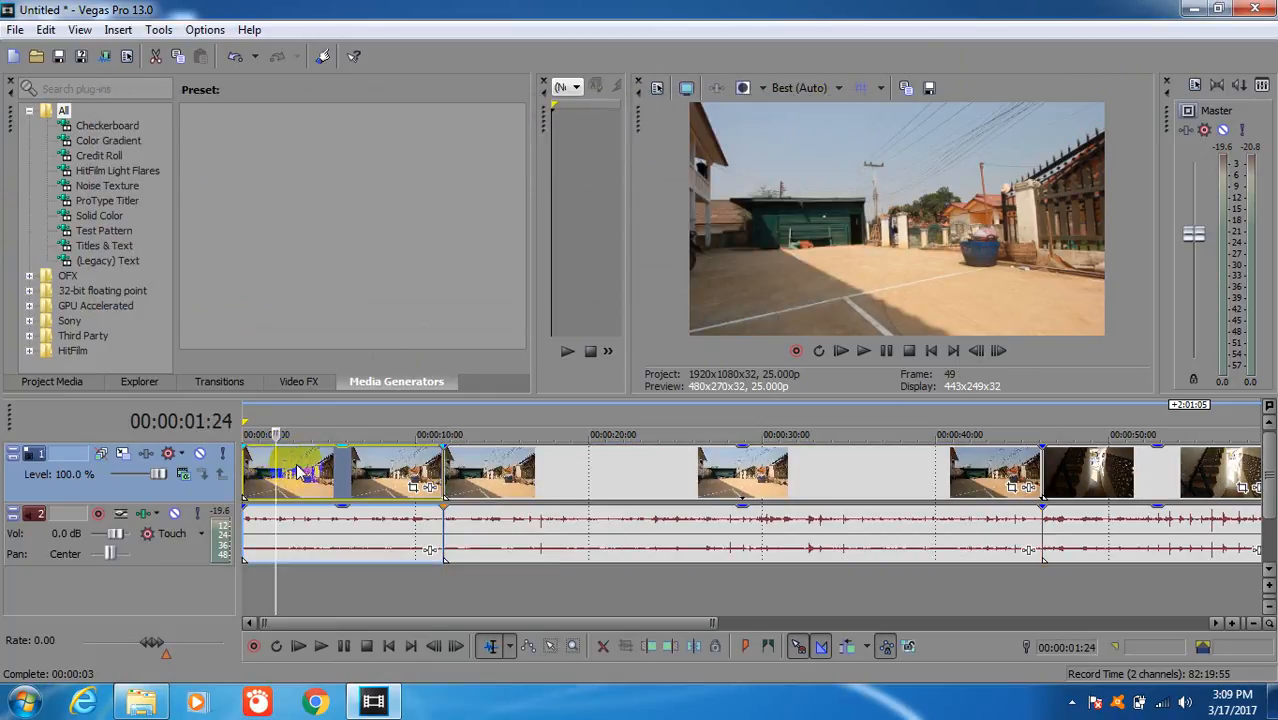
pyautogui.rightClick(284, 488)
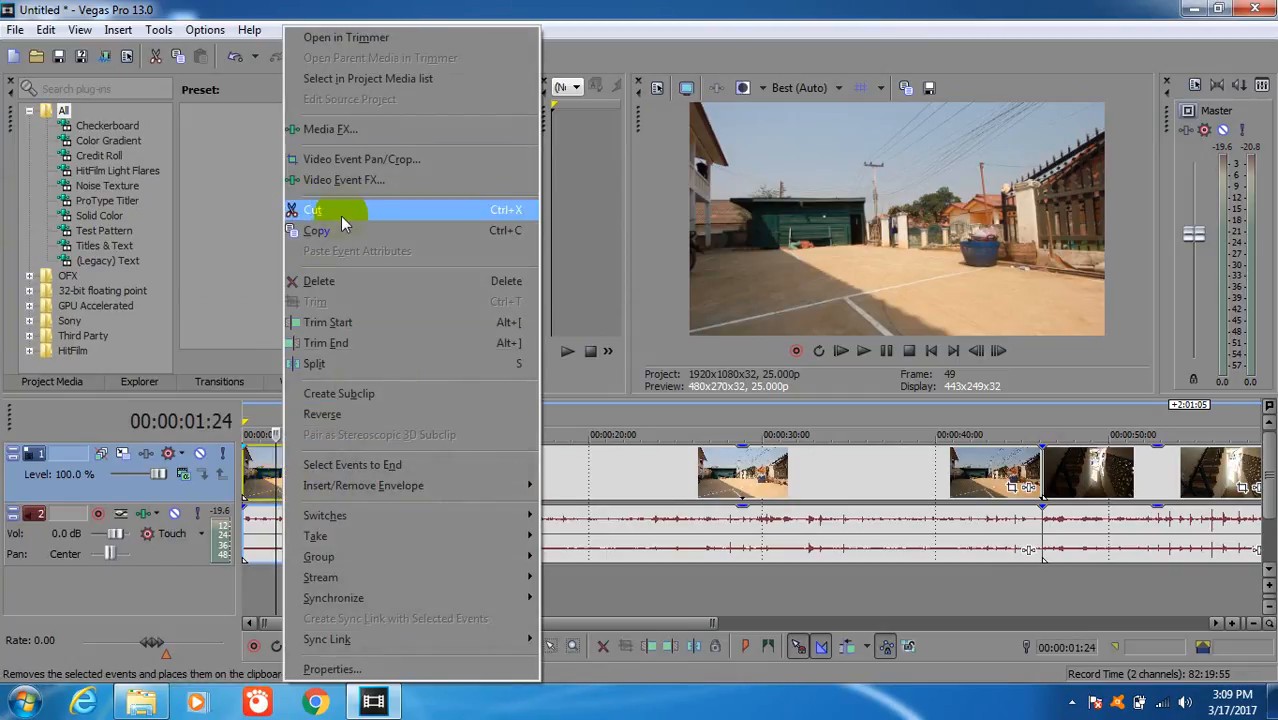
pyautogui.click(330, 281)
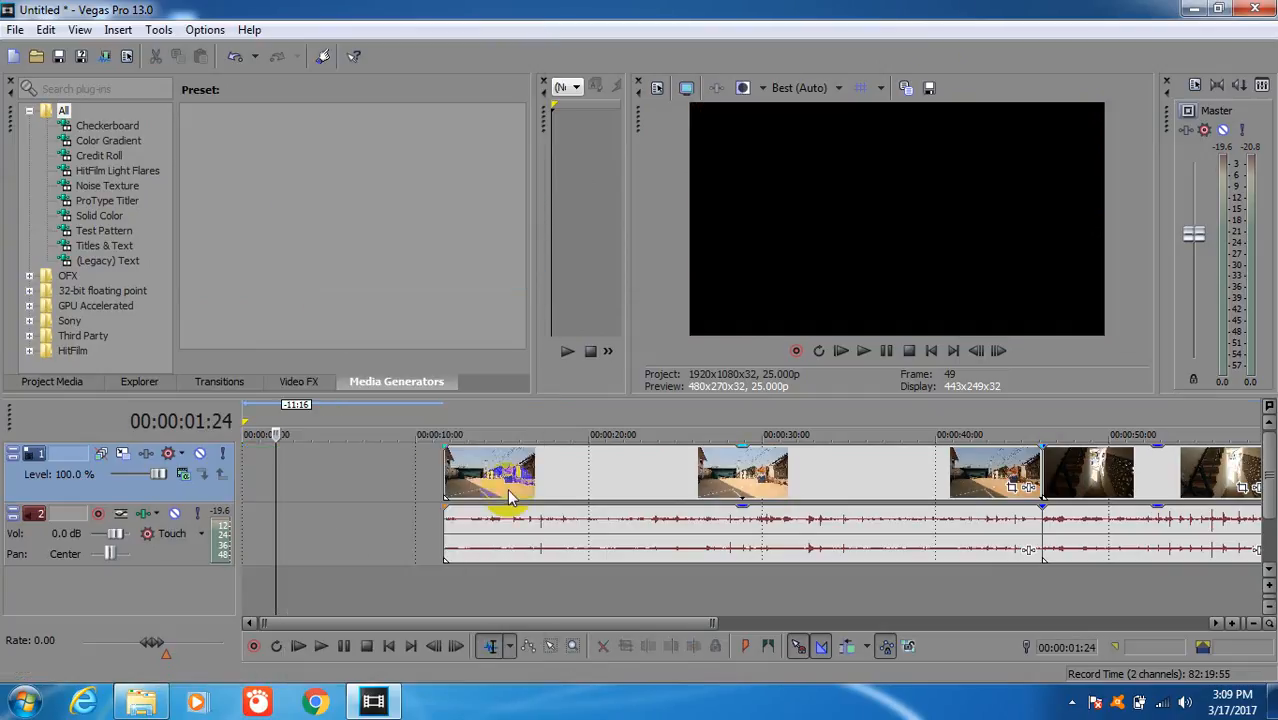
pyautogui.moveTo(510, 498); pyautogui.dragTo(240, 480)
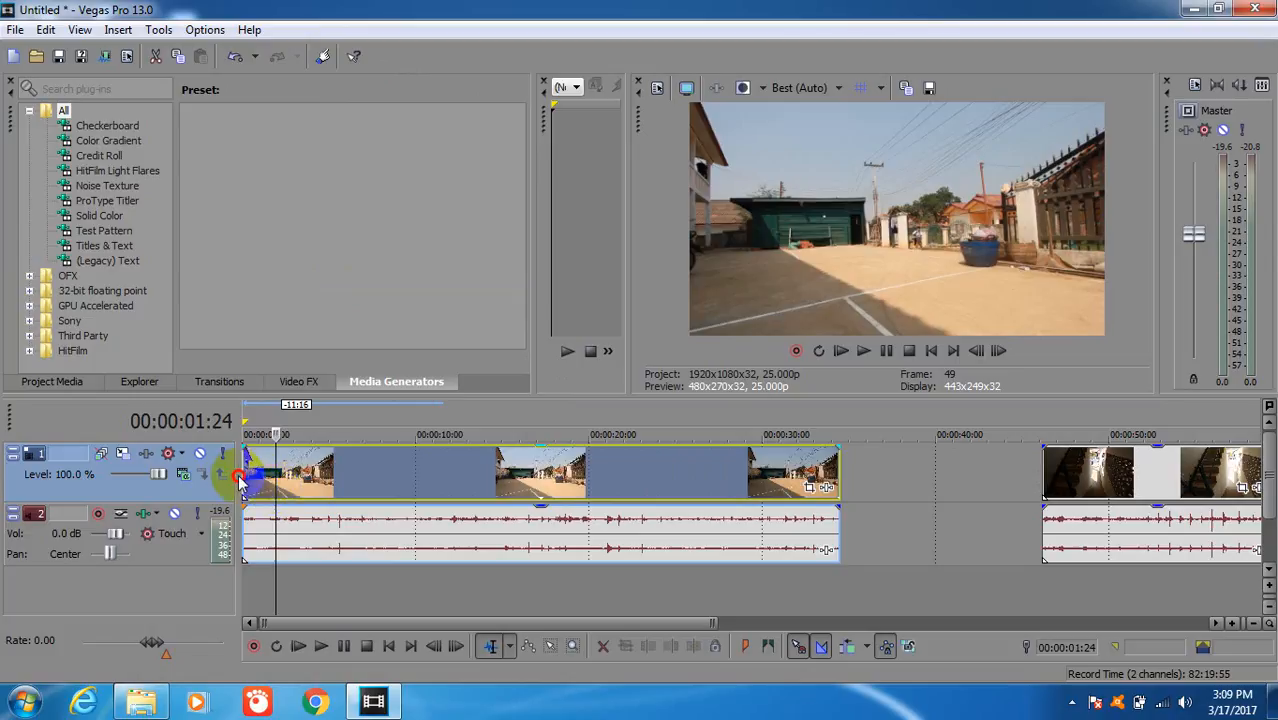
# Play the remaining piece of the first clip, shift it 7 frames later and split it at 00:00:18:23
pyautogui.press('space')
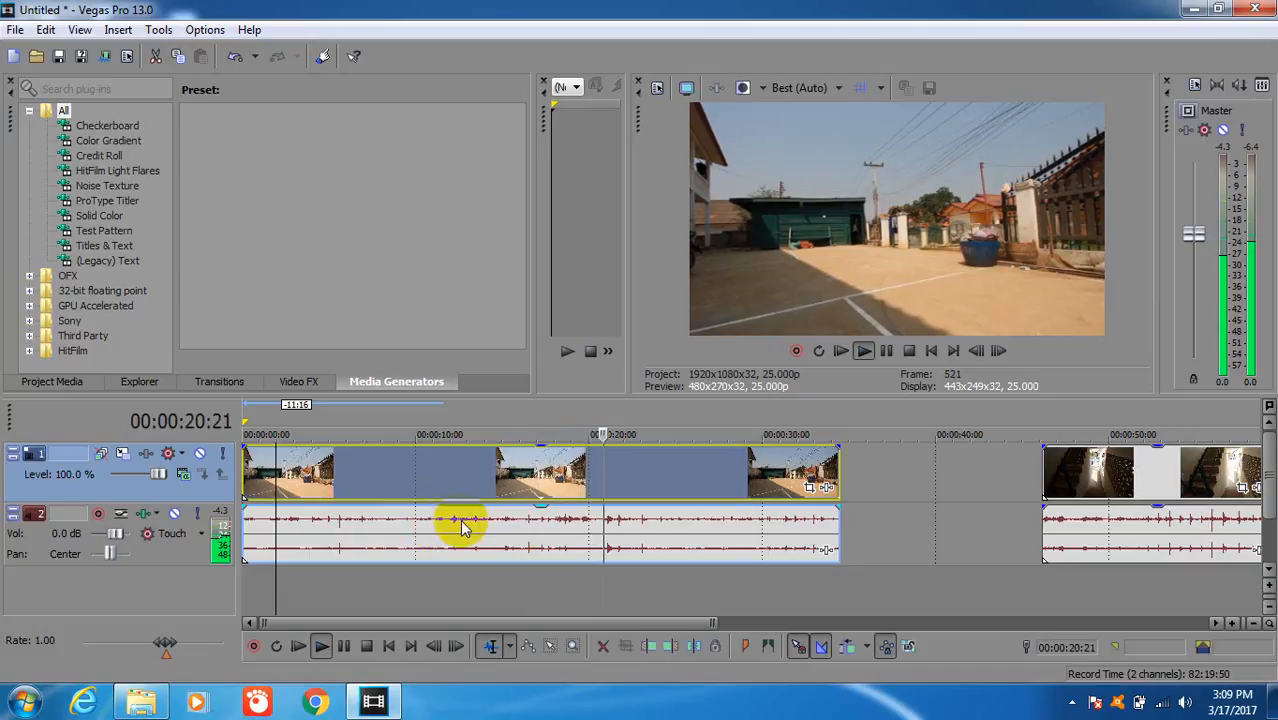
pyautogui.click(621, 470)
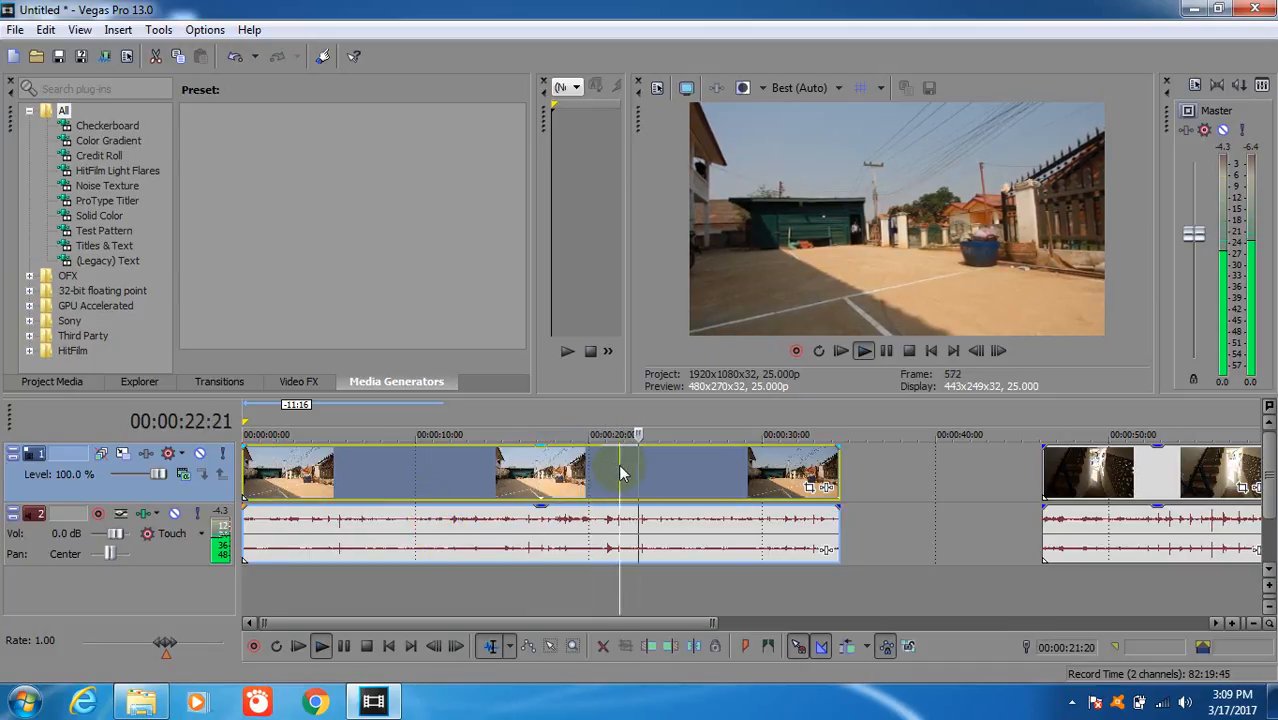
pyautogui.click(518, 492)
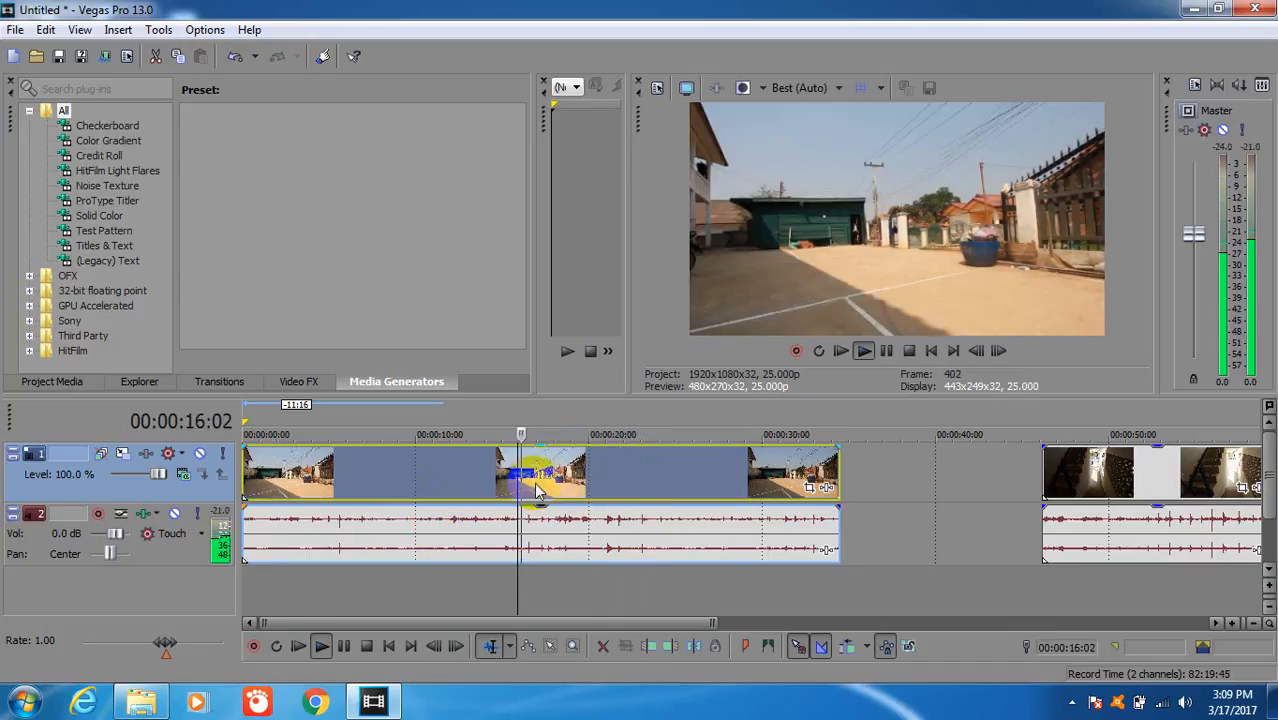
pyautogui.moveTo(542, 488); pyautogui.dragTo(568, 480)
pyautogui.press('s')
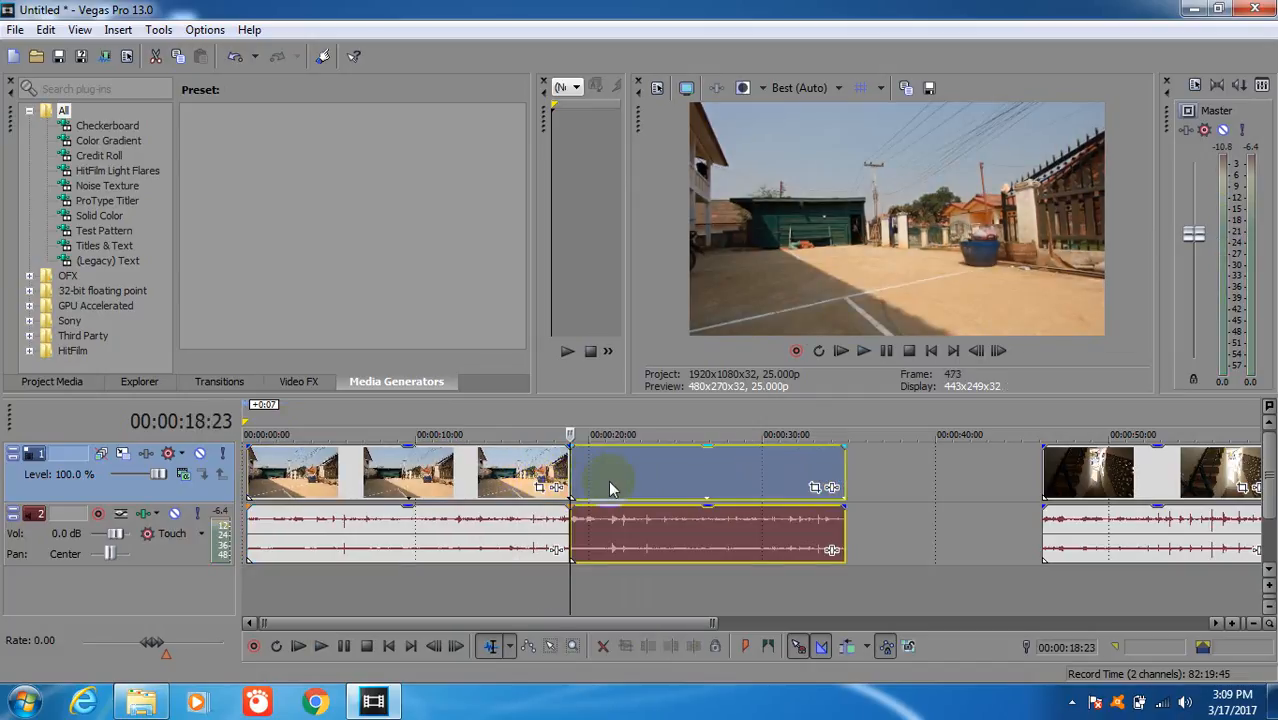
# Split the piece after the last cut again at 00:00:24:11 and select the resulting middle piece
pyautogui.click(666, 486)
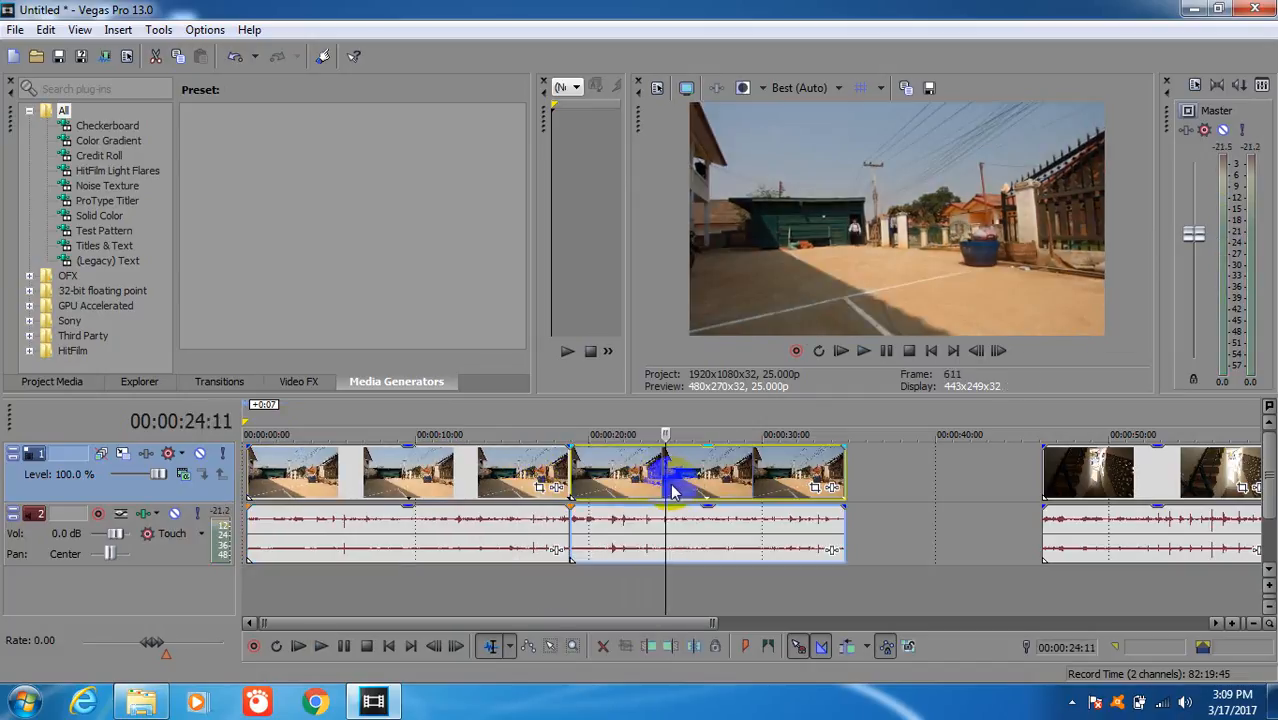
pyautogui.press('s')
pyautogui.click(620, 478)
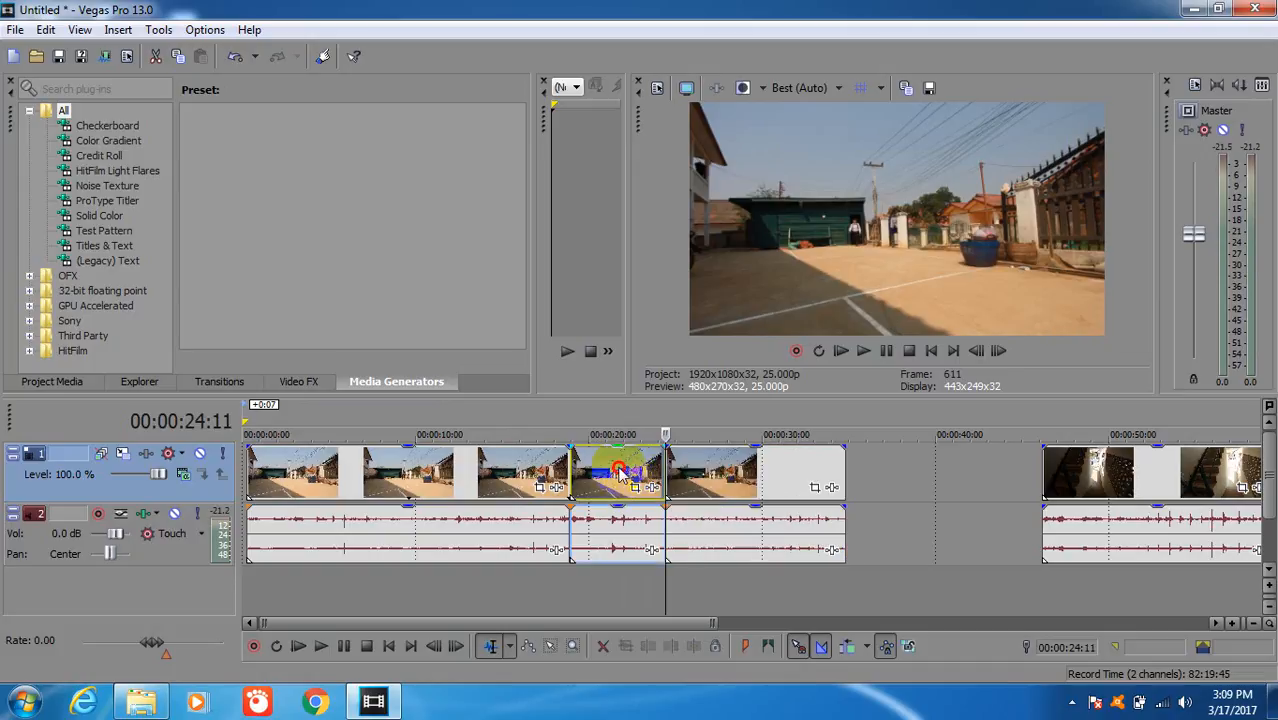
# Delete the selected middle piece, move the following piece up to close the gap, and play across the join
pyautogui.press('Delete')
pyautogui.moveTo(703, 485); pyautogui.dragTo(614, 505)
pyautogui.click(543, 478)
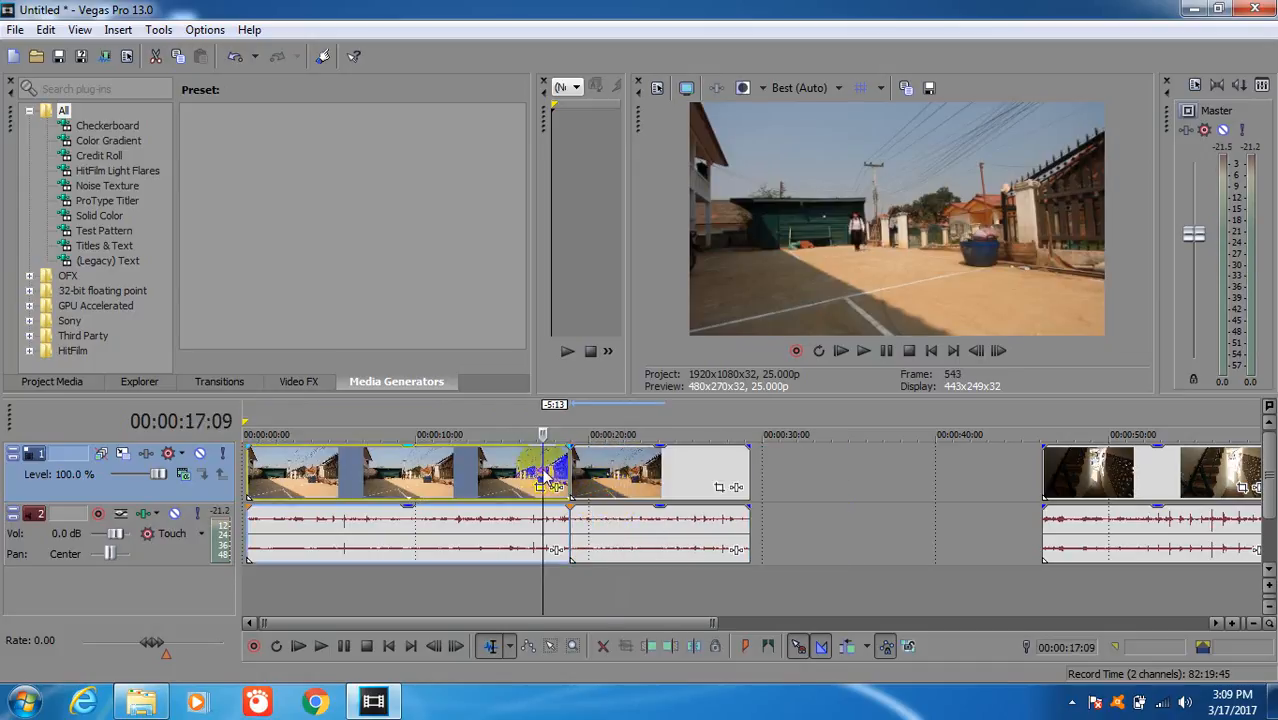
pyautogui.press('space')
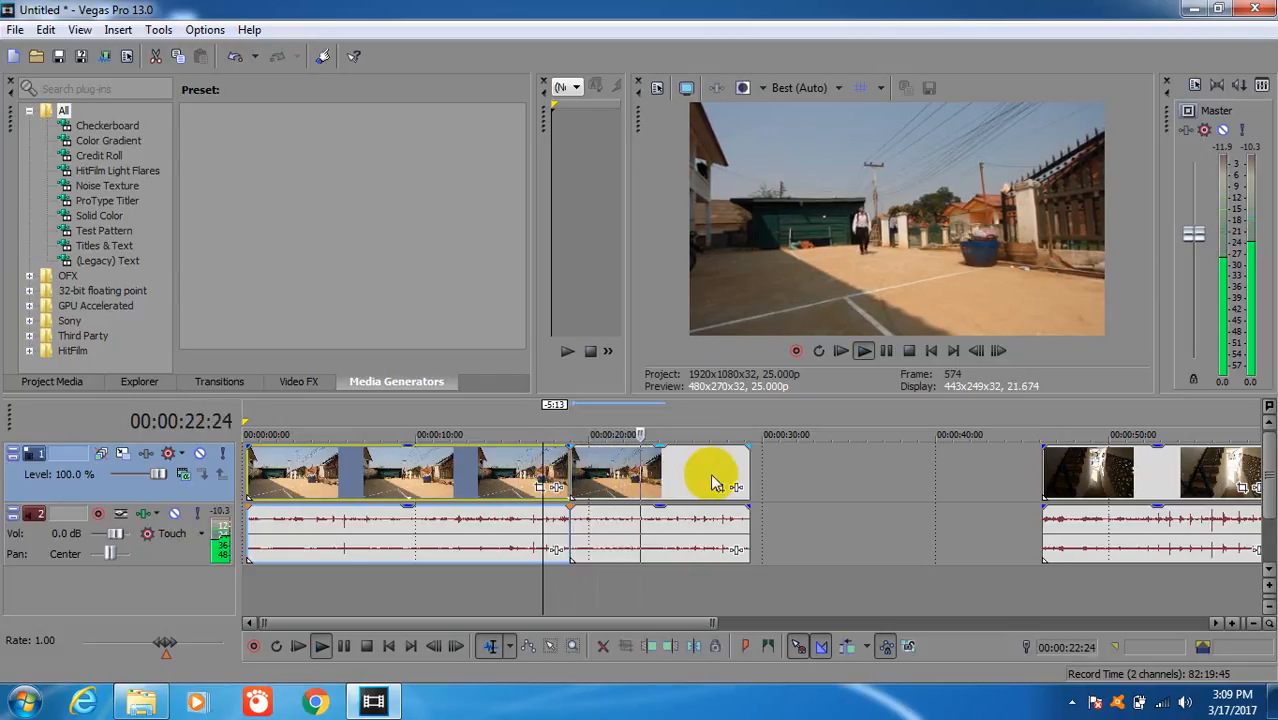
# Stop playback and split the last courtyard piece at 00:00:21:05
pyautogui.click(609, 487)
pyautogui.press('space')
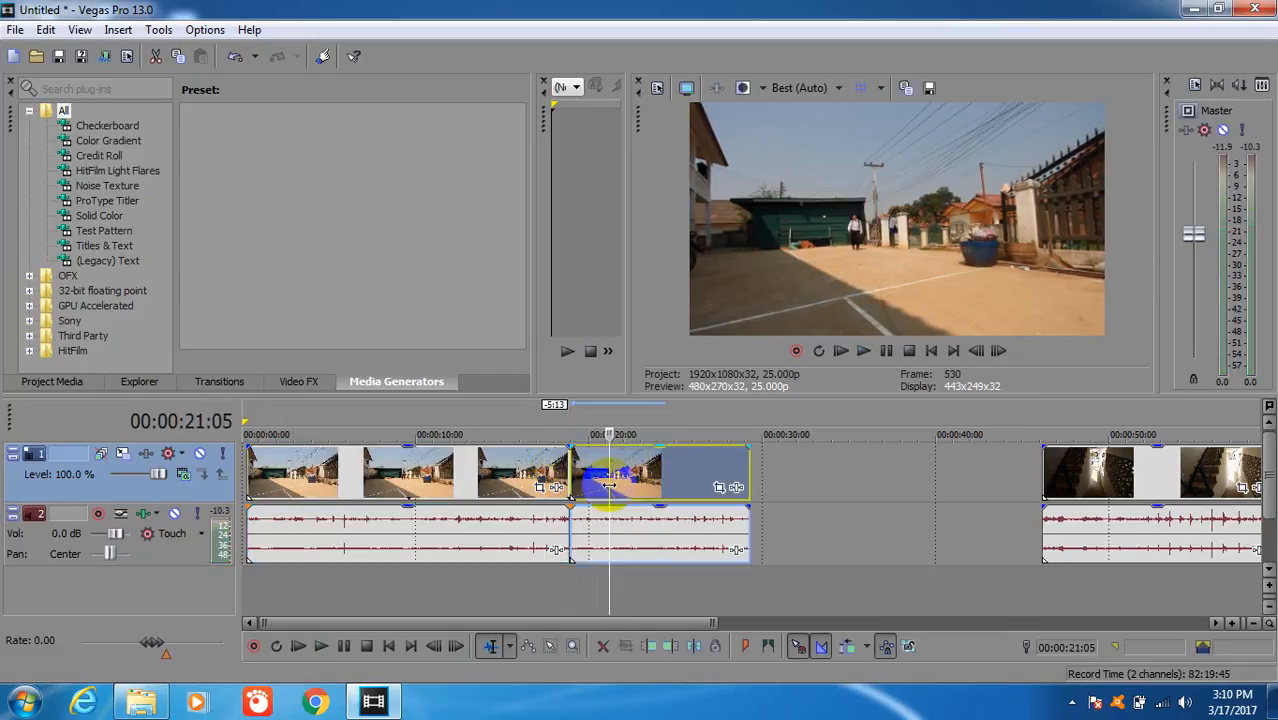
pyautogui.press('s')
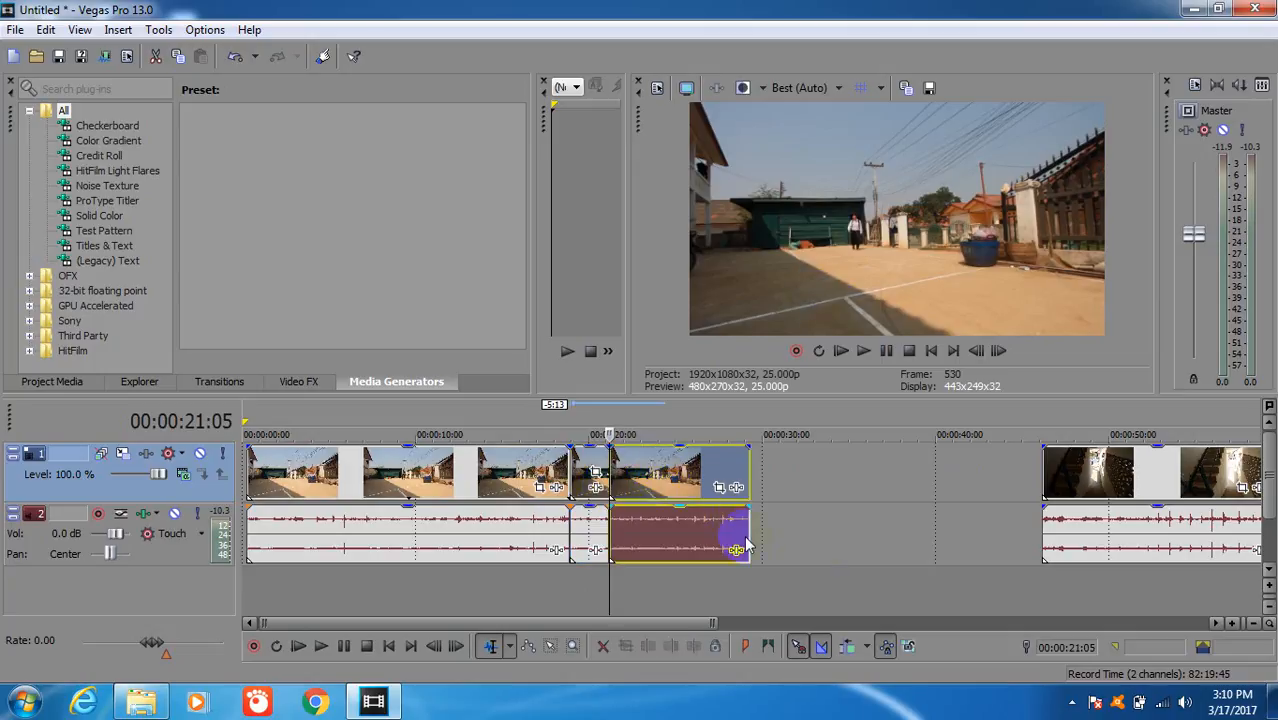
# Trim 6:01 off the end of the last courtyard piece and play through the last two pieces
pyautogui.moveTo(749, 537); pyautogui.dragTo(641, 553)
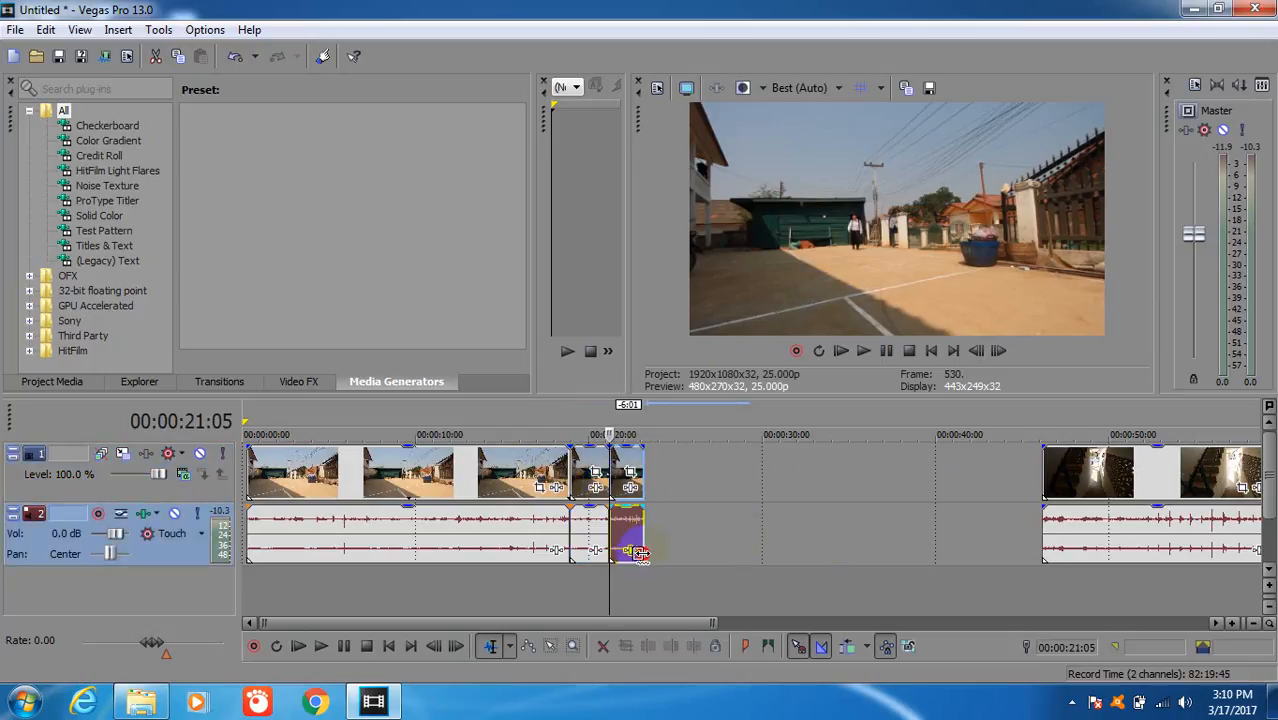
pyautogui.click(572, 470)
pyautogui.press('space')
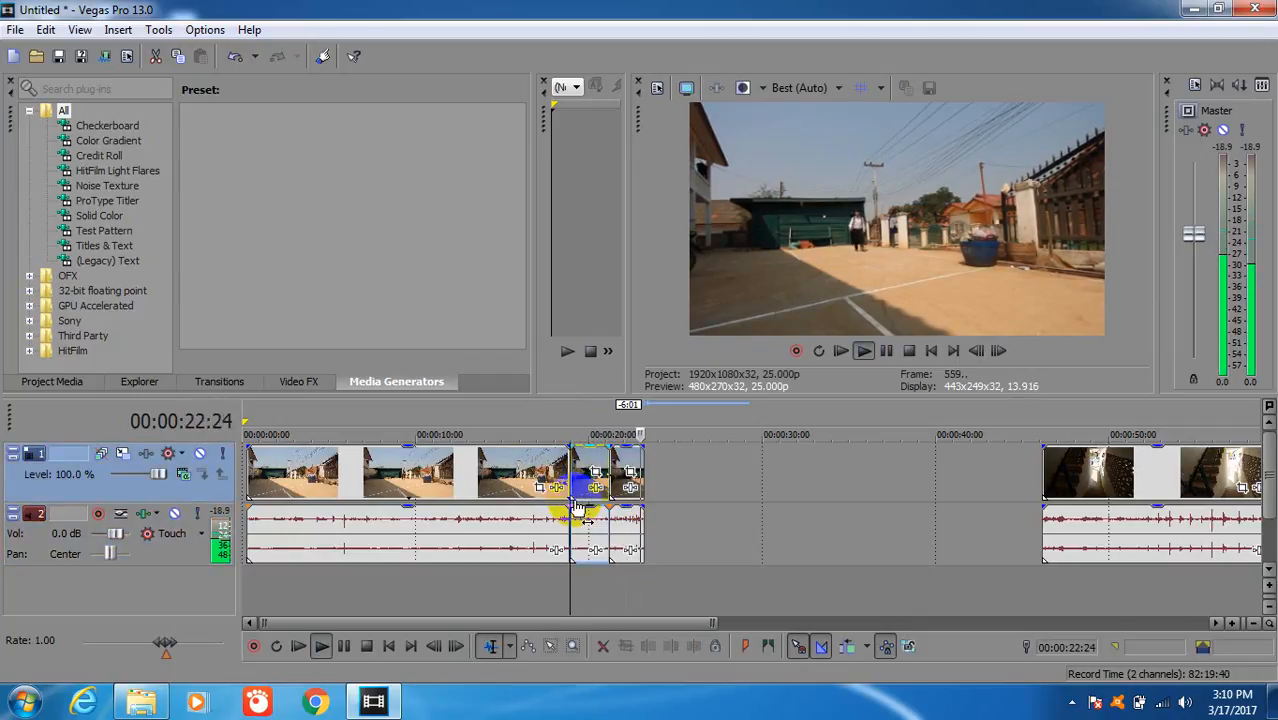
pyautogui.press('space')
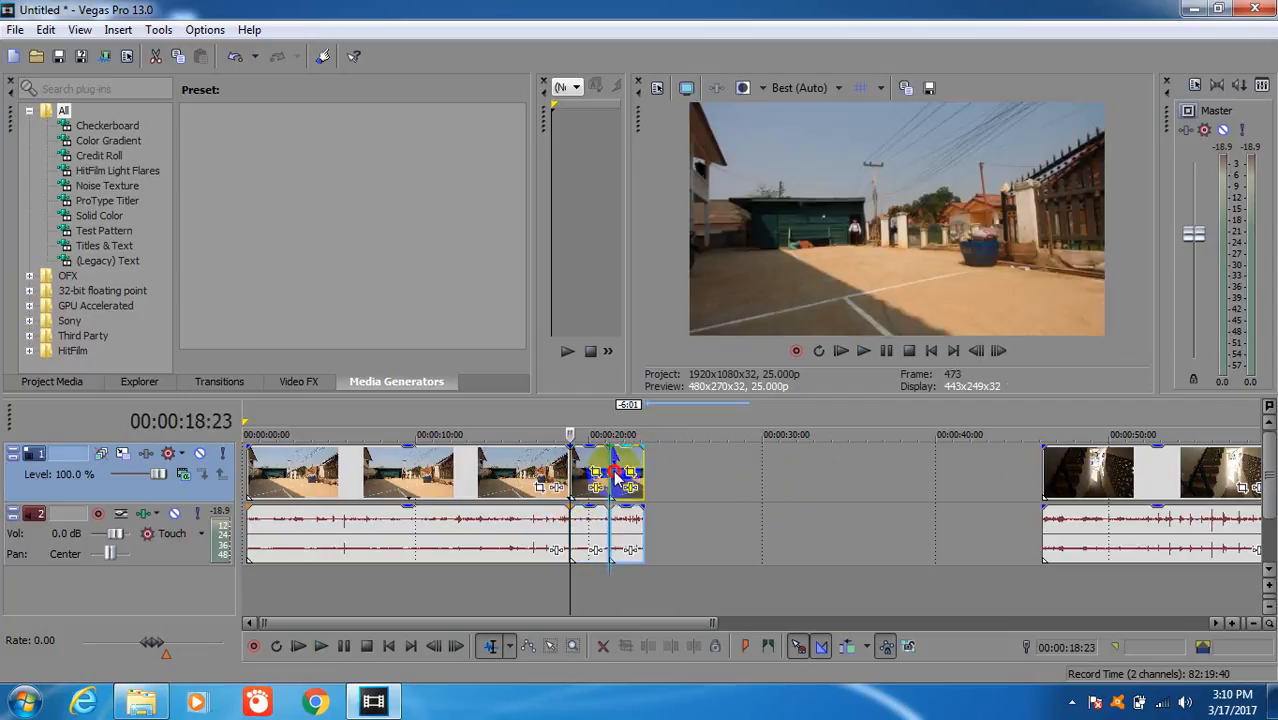
pyautogui.click(610, 474)
pyautogui.press('space')
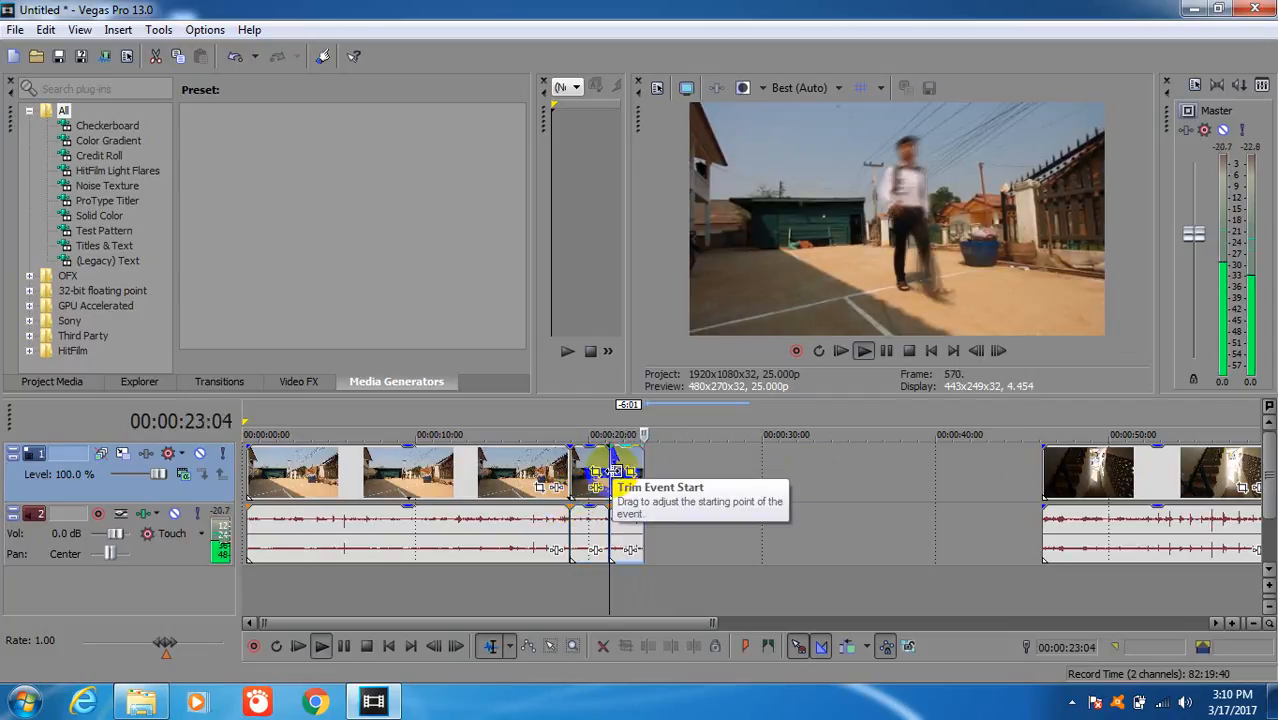
pyautogui.press('space')
# Try the staircase clip directly after the trimmed courtyard piece, play the join, and undo the move and trim
pyautogui.moveTo(1056, 484); pyautogui.dragTo(690, 497)
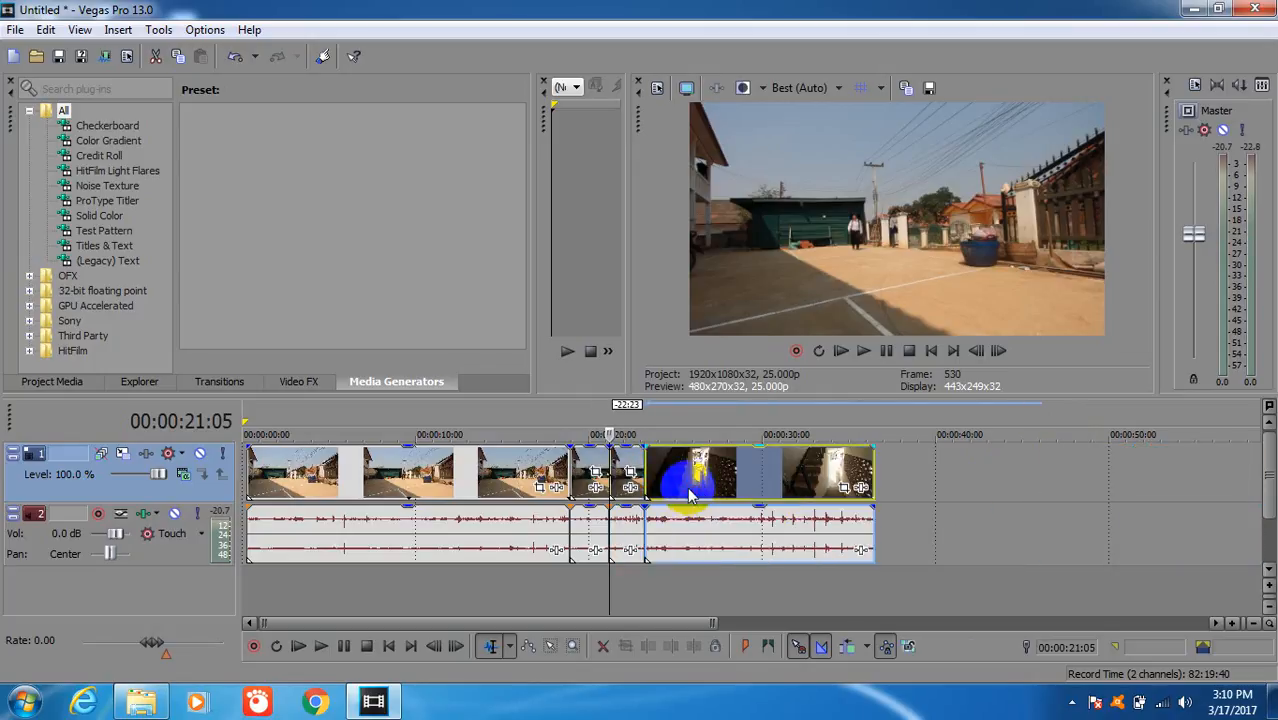
pyautogui.click(670, 490)
pyautogui.press('space')
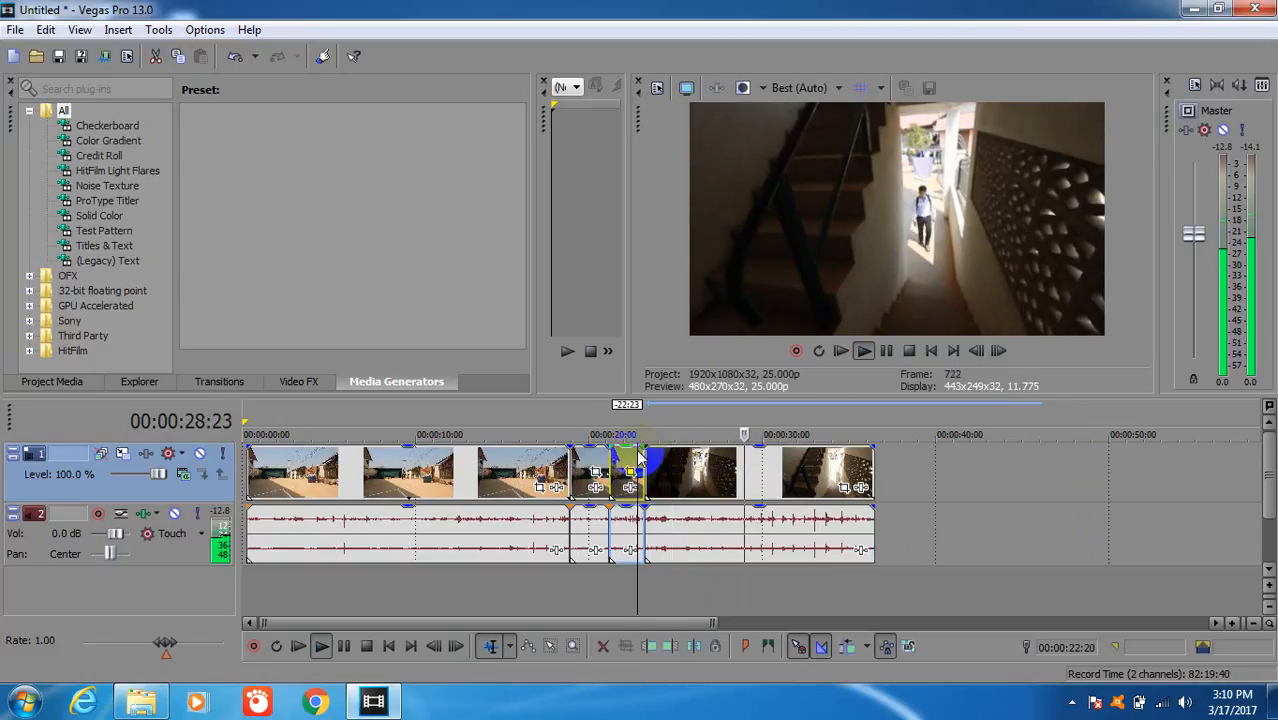
pyautogui.click(637, 452)
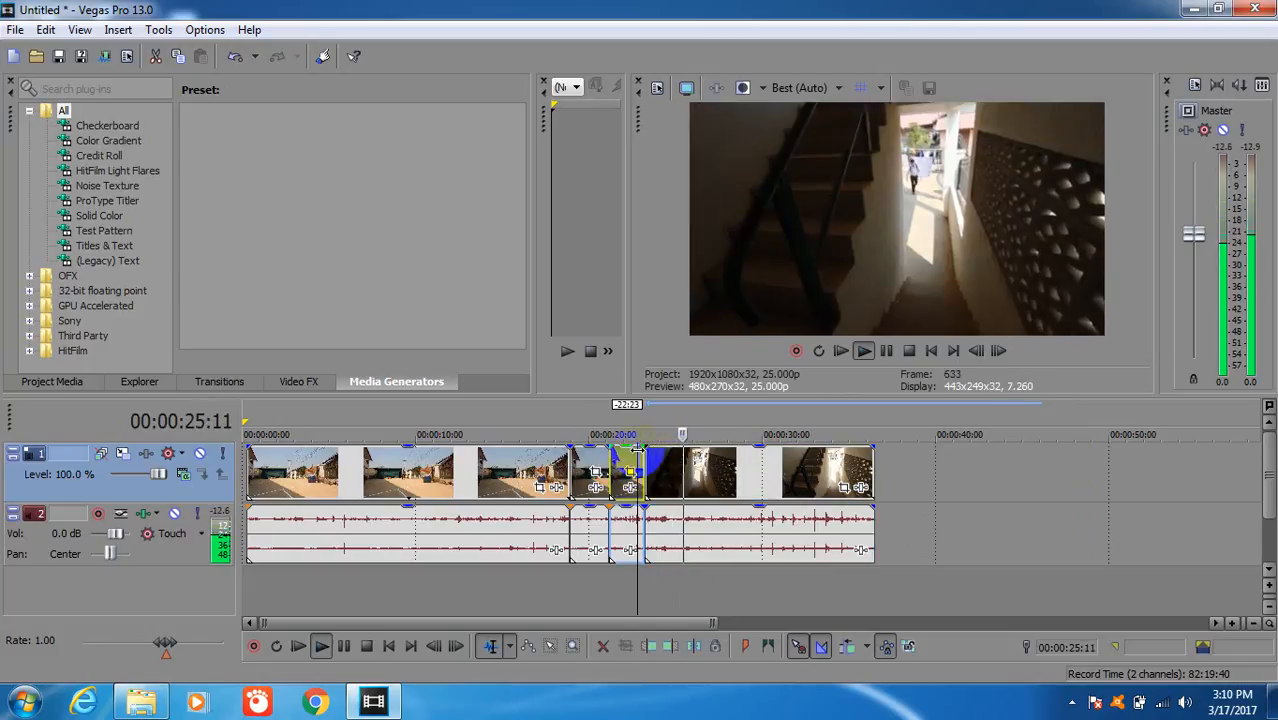
pyautogui.press('space')
pyautogui.moveTo(691, 468); pyautogui.dragTo(946, 480)
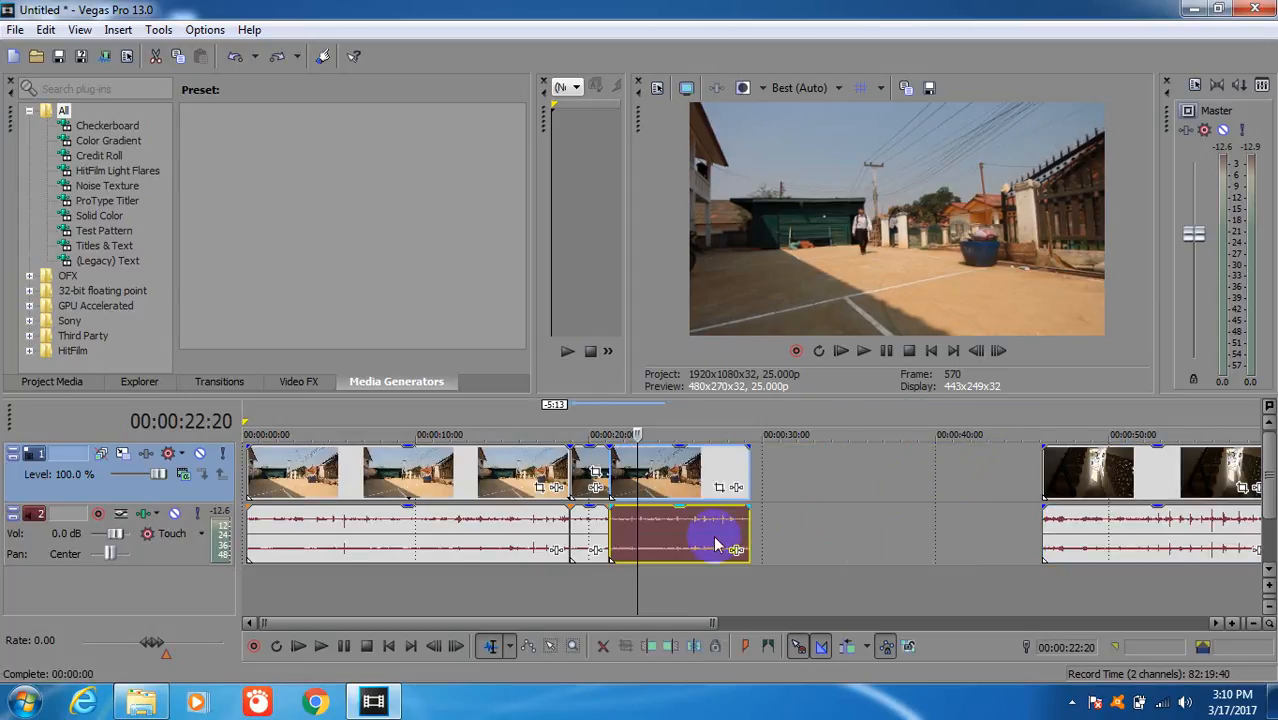
# Preview the last courtyard piece and split it at 00:00:25:13
pyautogui.click(683, 495)
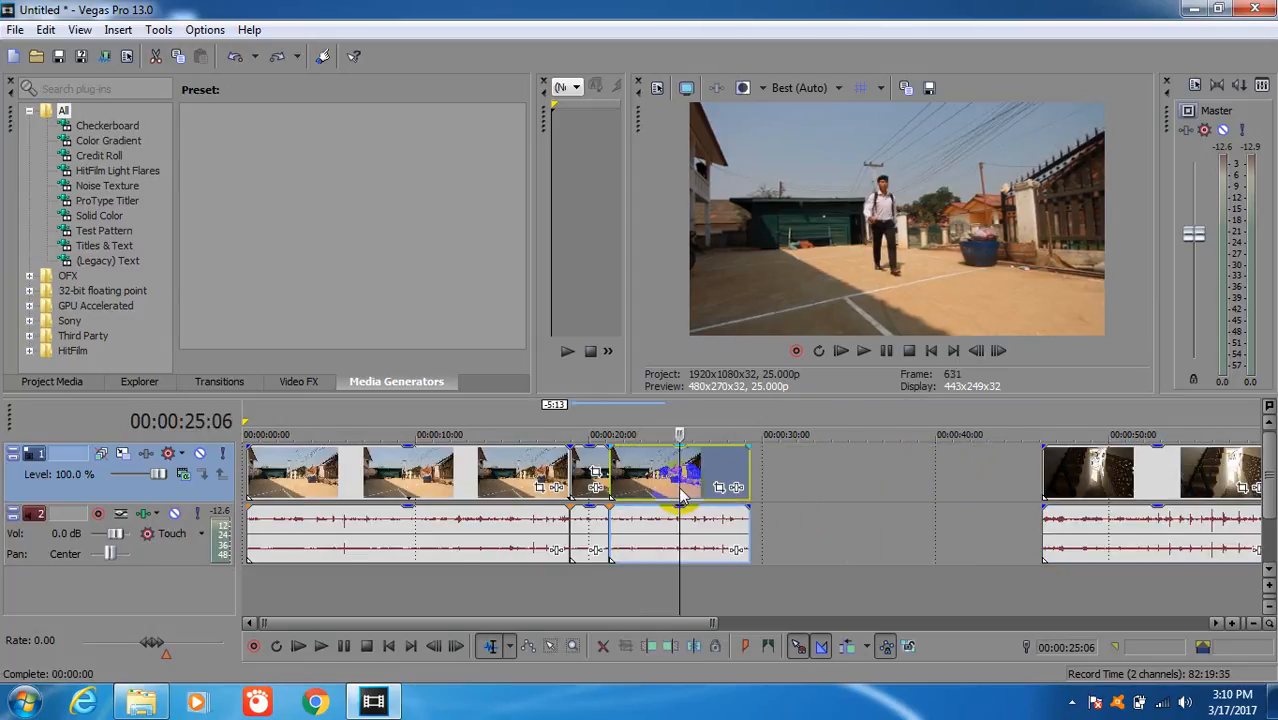
pyautogui.click(625, 477)
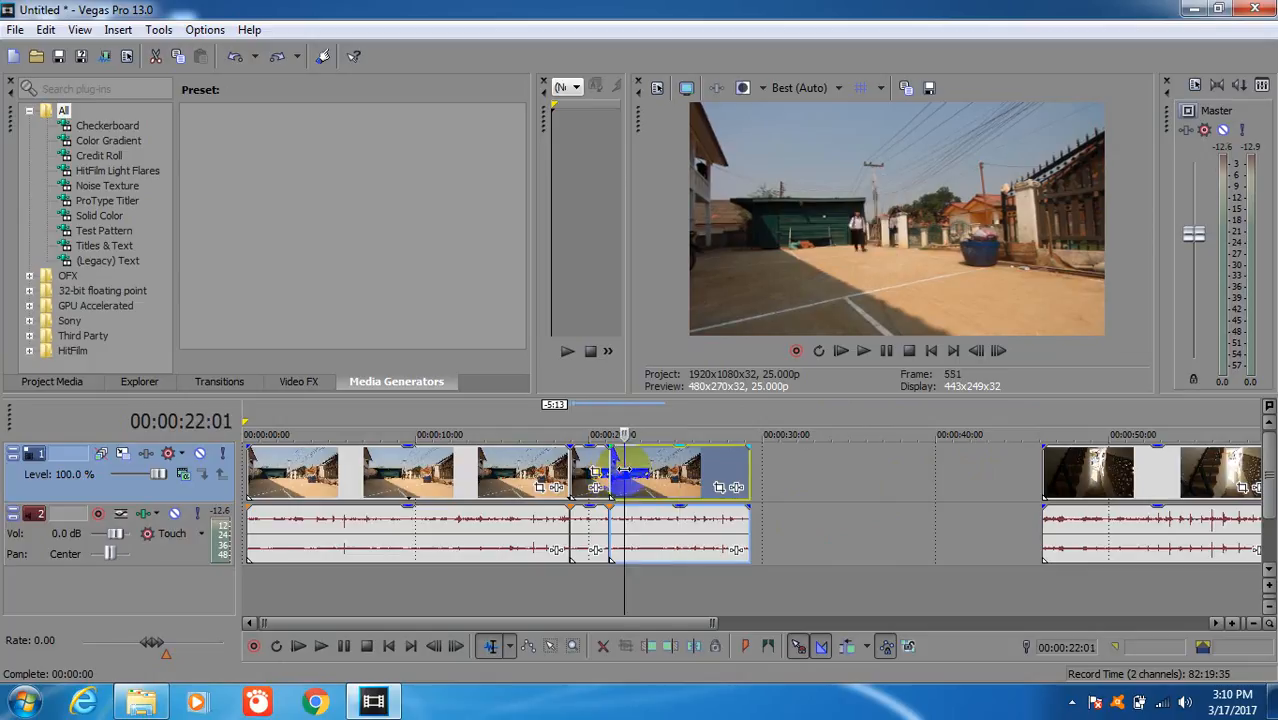
pyautogui.press('space')
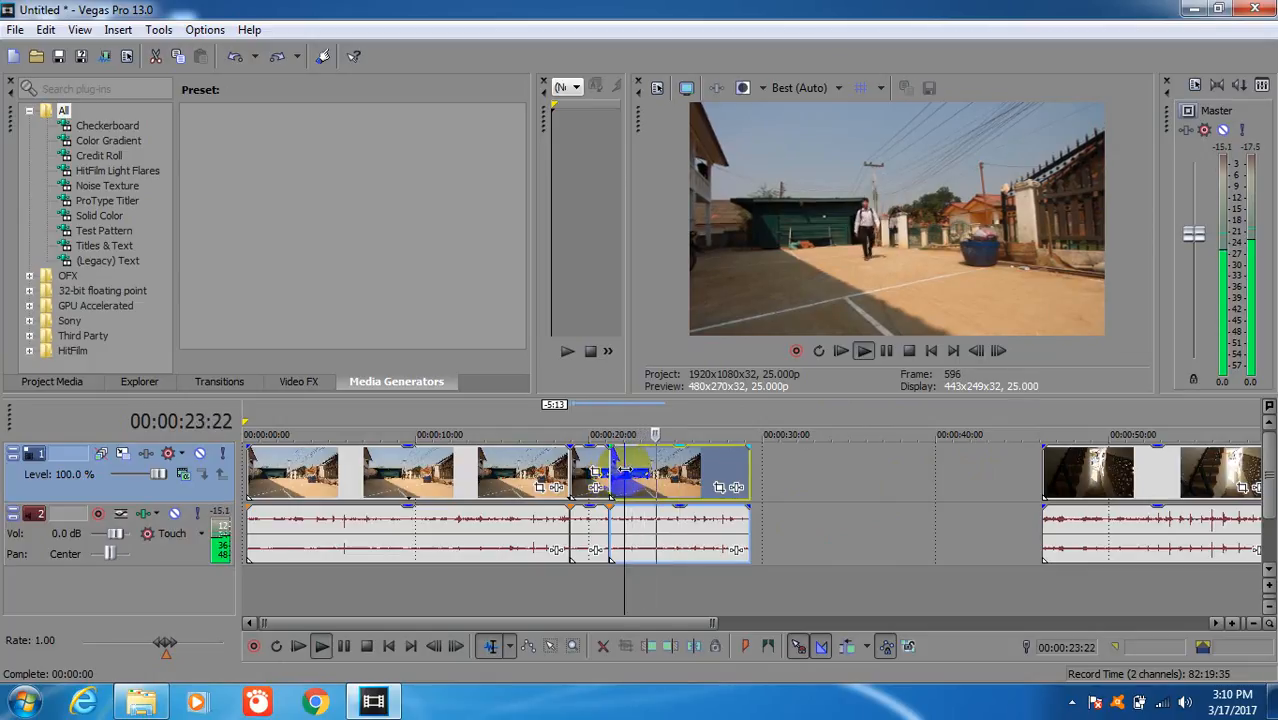
pyautogui.press('space')
pyautogui.click(664, 476)
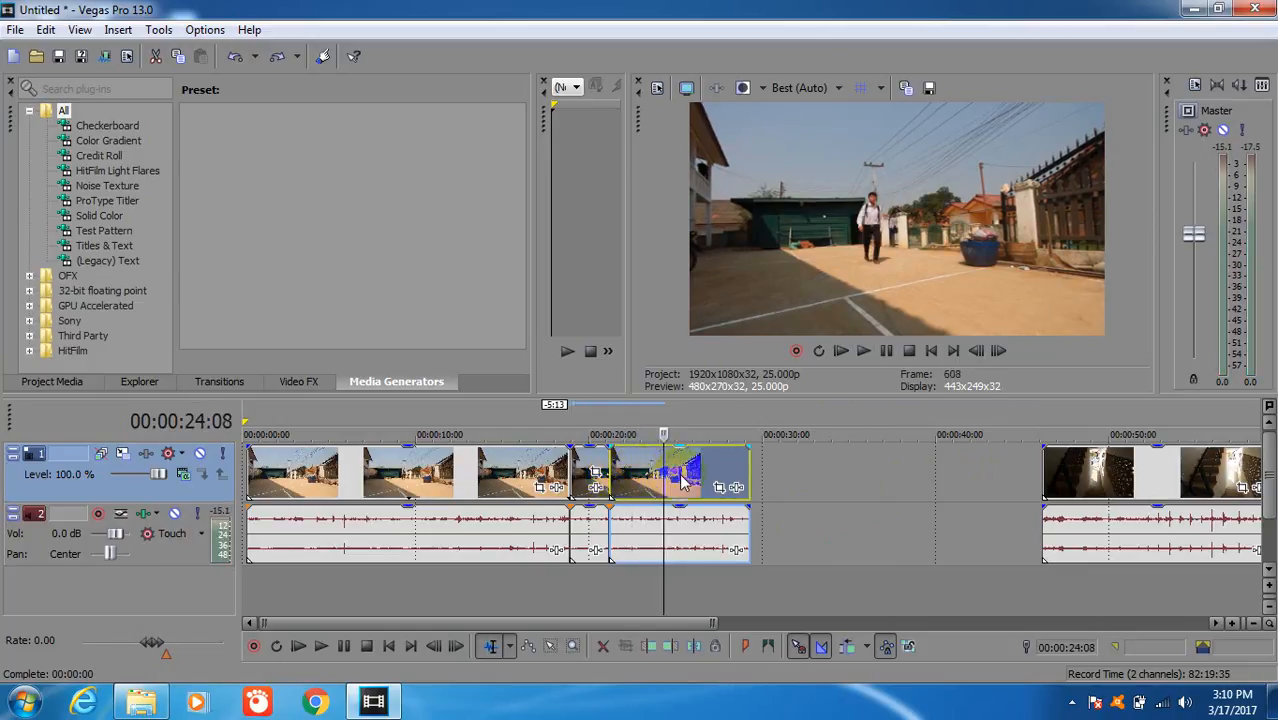
pyautogui.click(684, 482)
pyautogui.press('s')
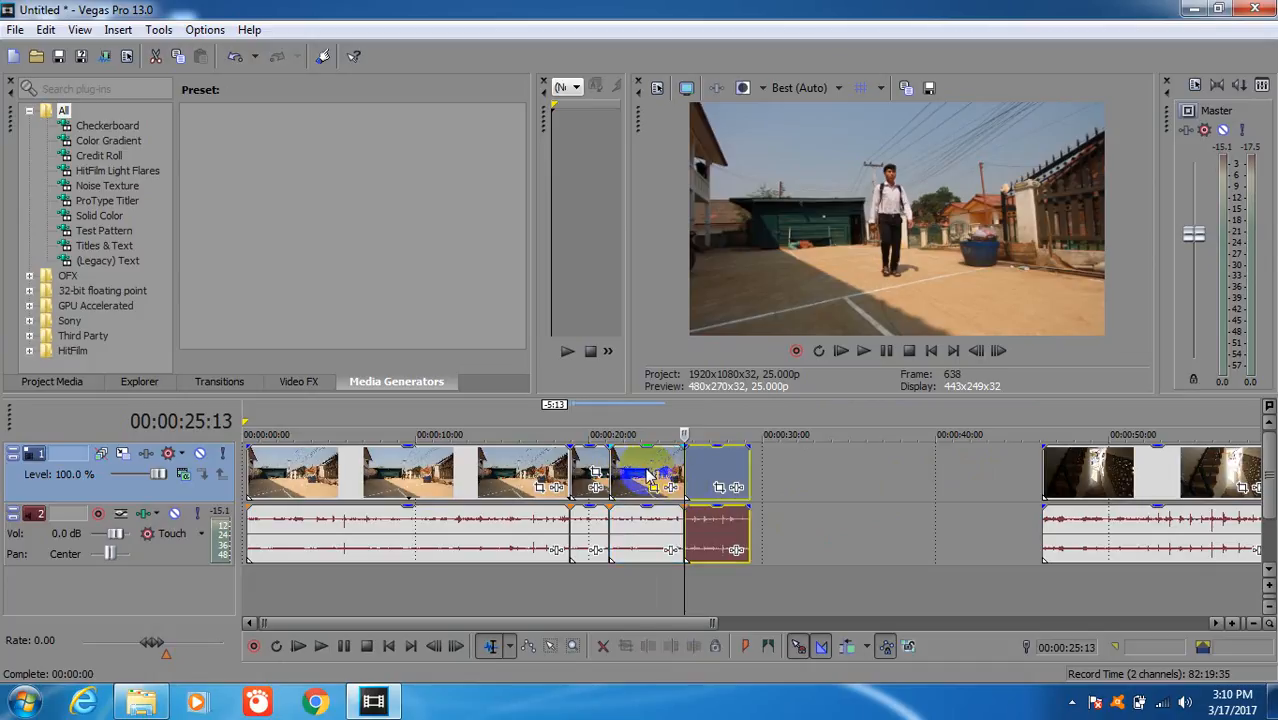
# Delete the piece before the new cut, move the remaining courtyard piece up to close the gap, and play the join
pyautogui.click(634, 472)
pyautogui.press('Delete')
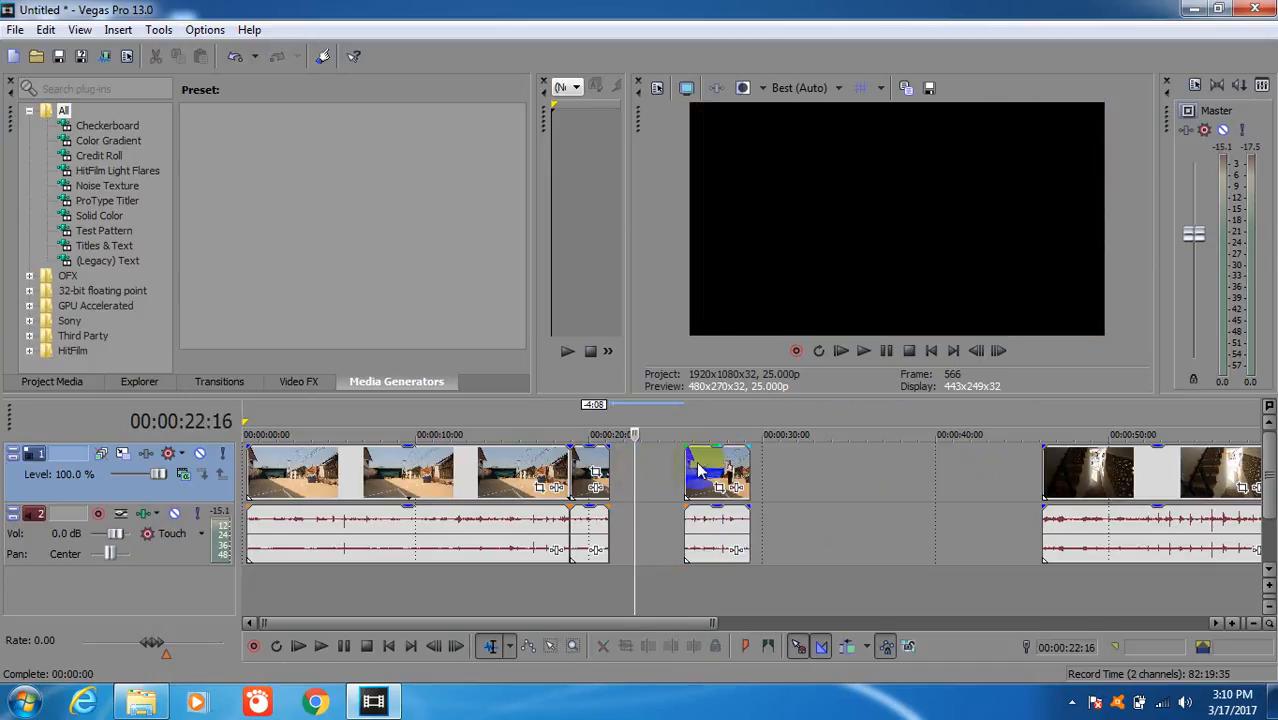
pyautogui.moveTo(700, 476); pyautogui.dragTo(626, 478)
pyautogui.click(594, 463)
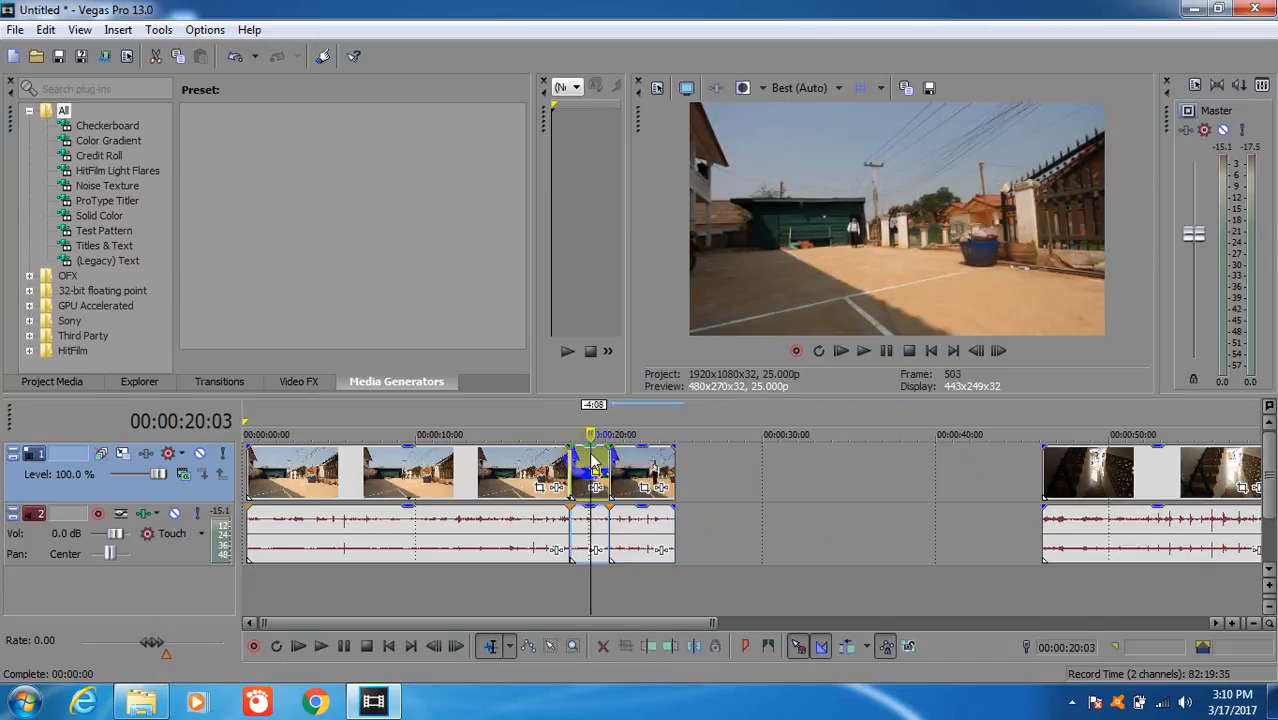
pyautogui.press('space')
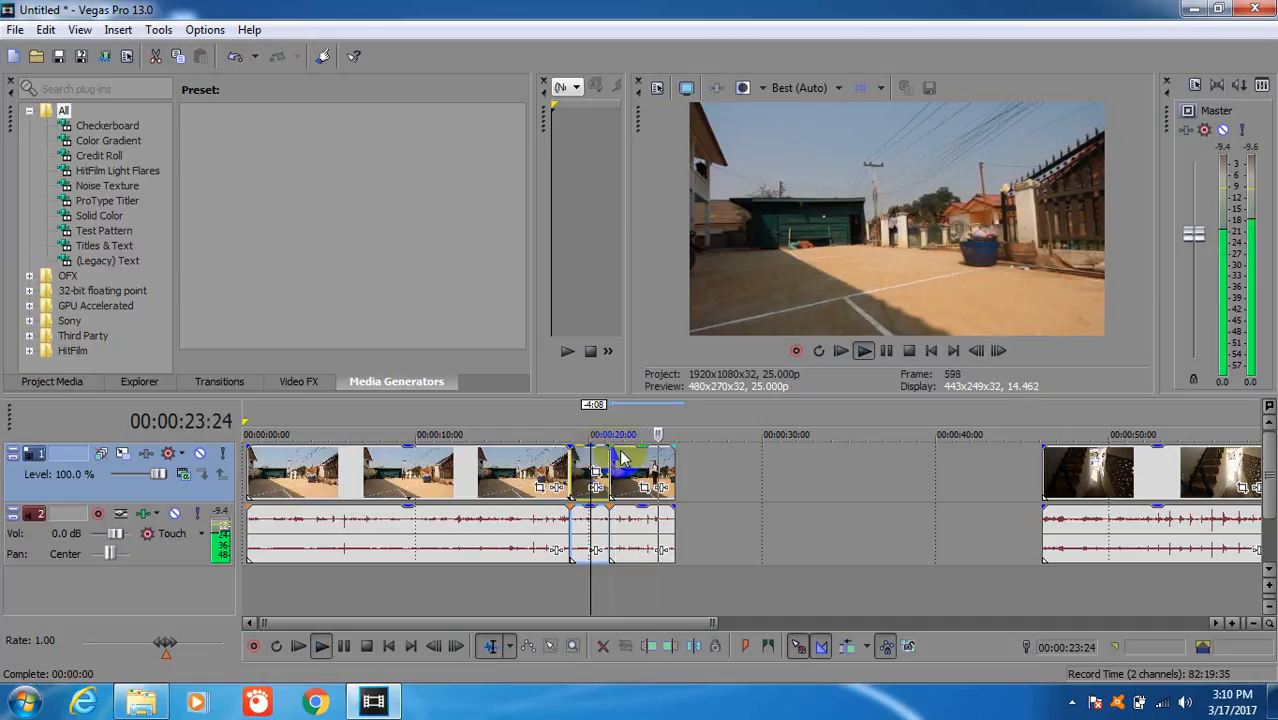
pyautogui.press('space')
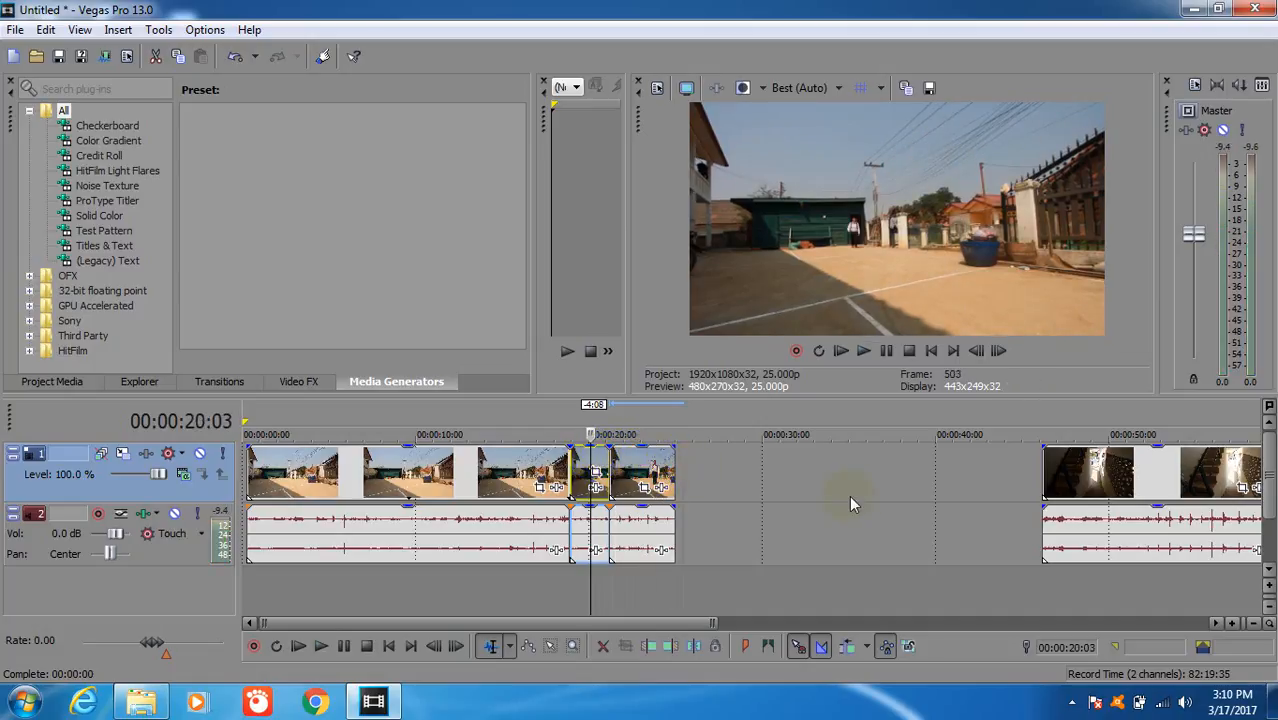
# Move the staircase clip directly after the last courtyard piece and play across the join
pyautogui.moveTo(1083, 476); pyautogui.dragTo(736, 471)
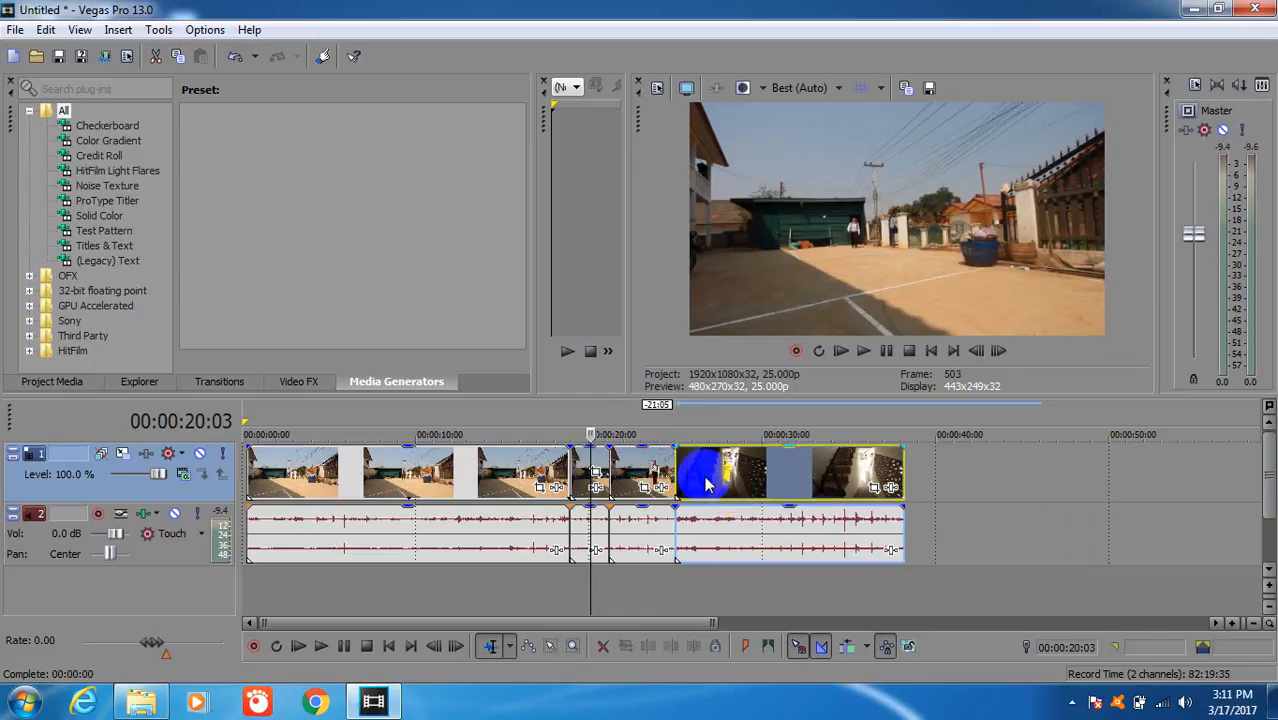
pyautogui.click(663, 466)
pyautogui.press('space')
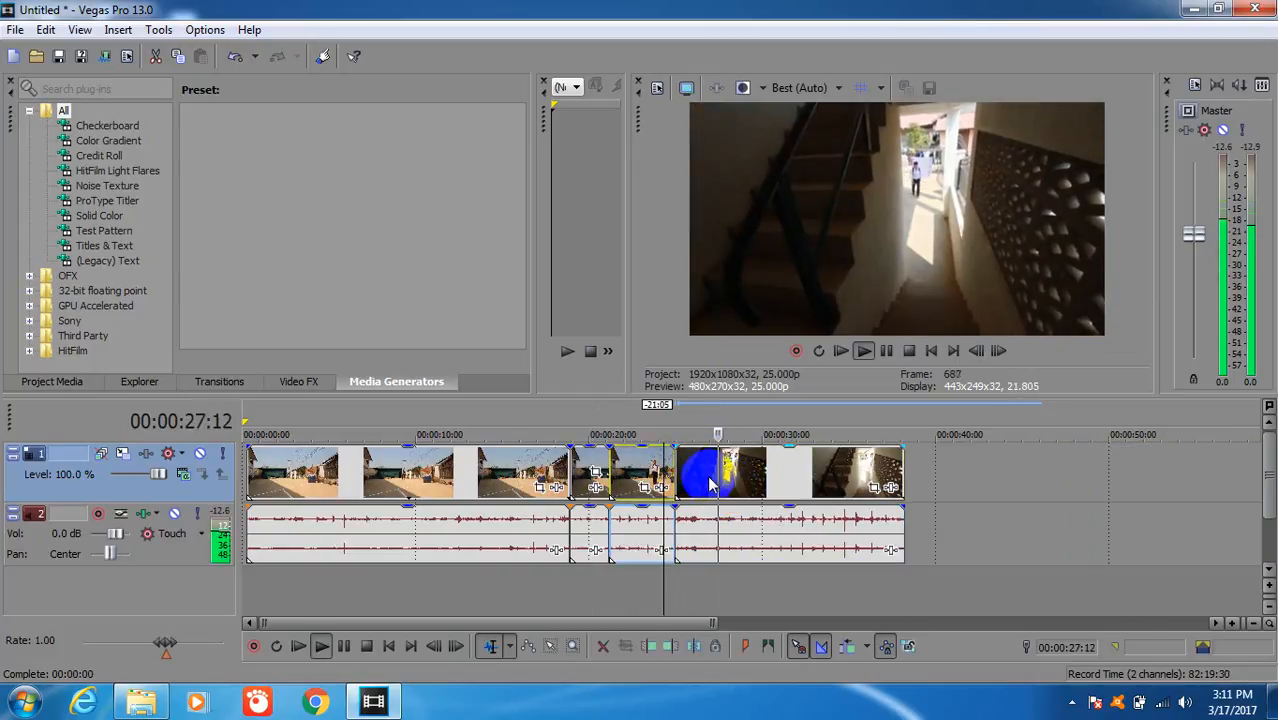
# Preview the staircase clip and split it at 00:00:31:02
pyautogui.click(706, 483)
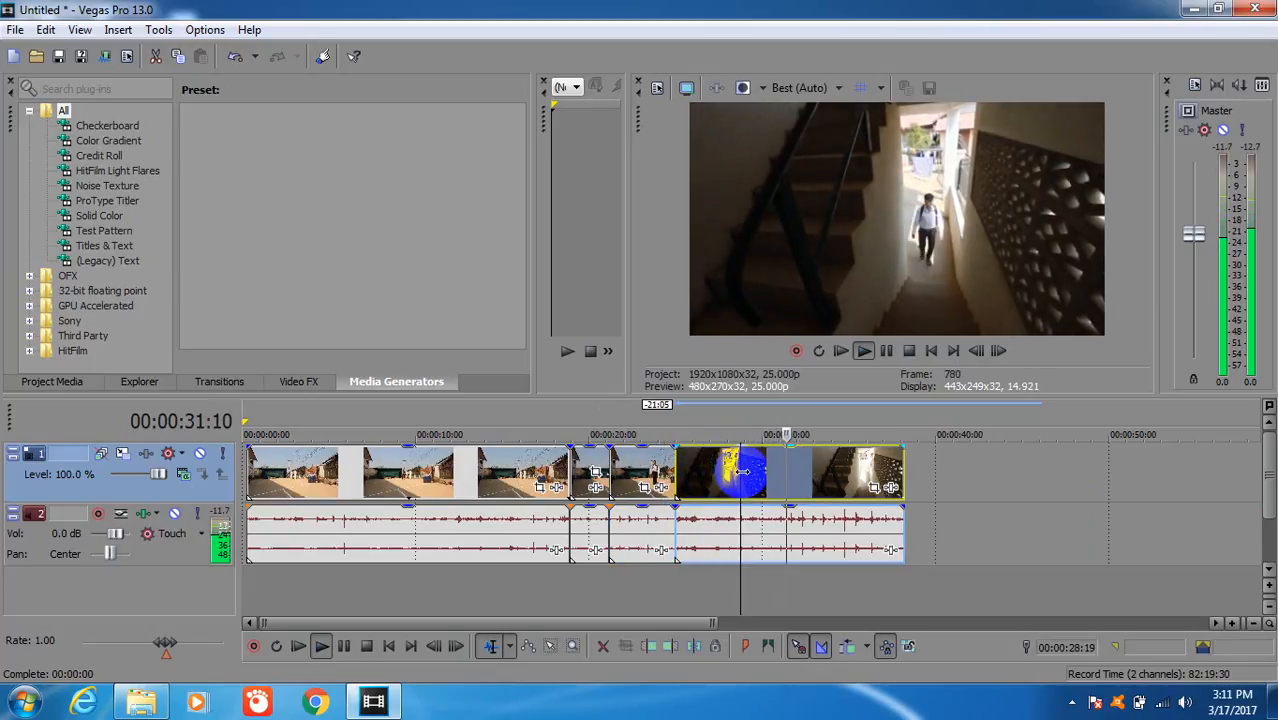
pyautogui.press('space')
pyautogui.click(754, 488)
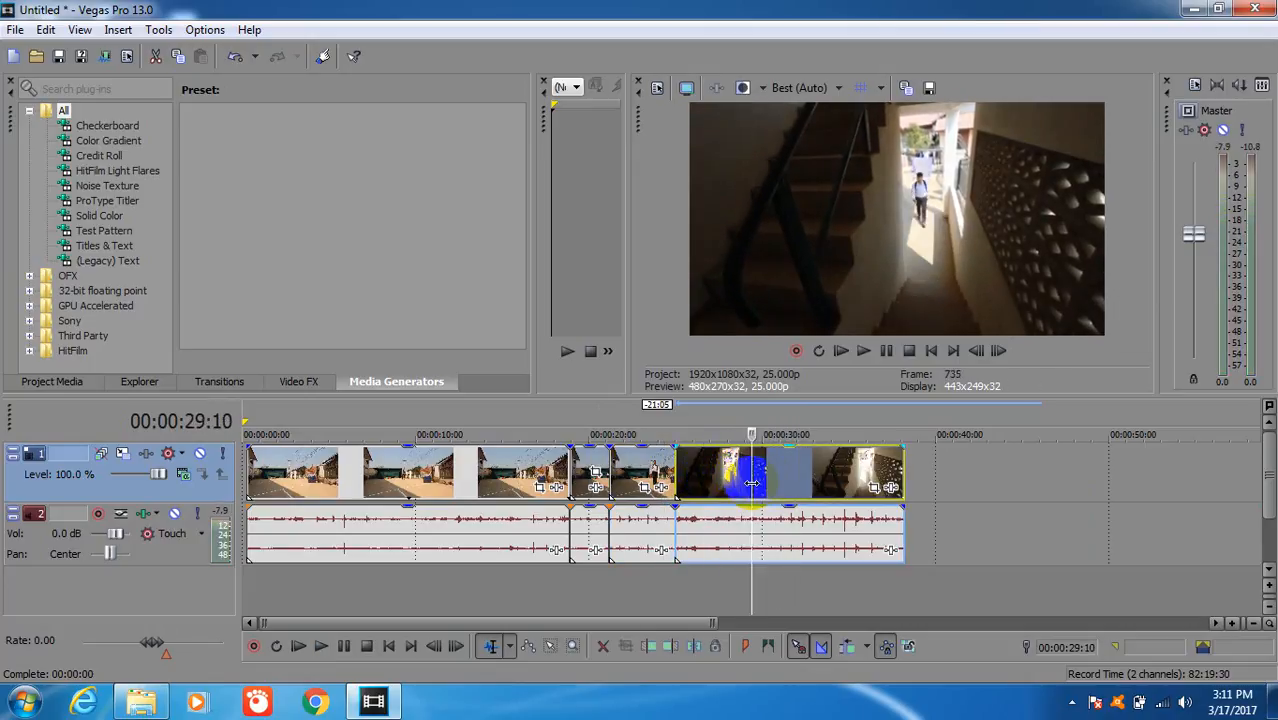
pyautogui.click(781, 480)
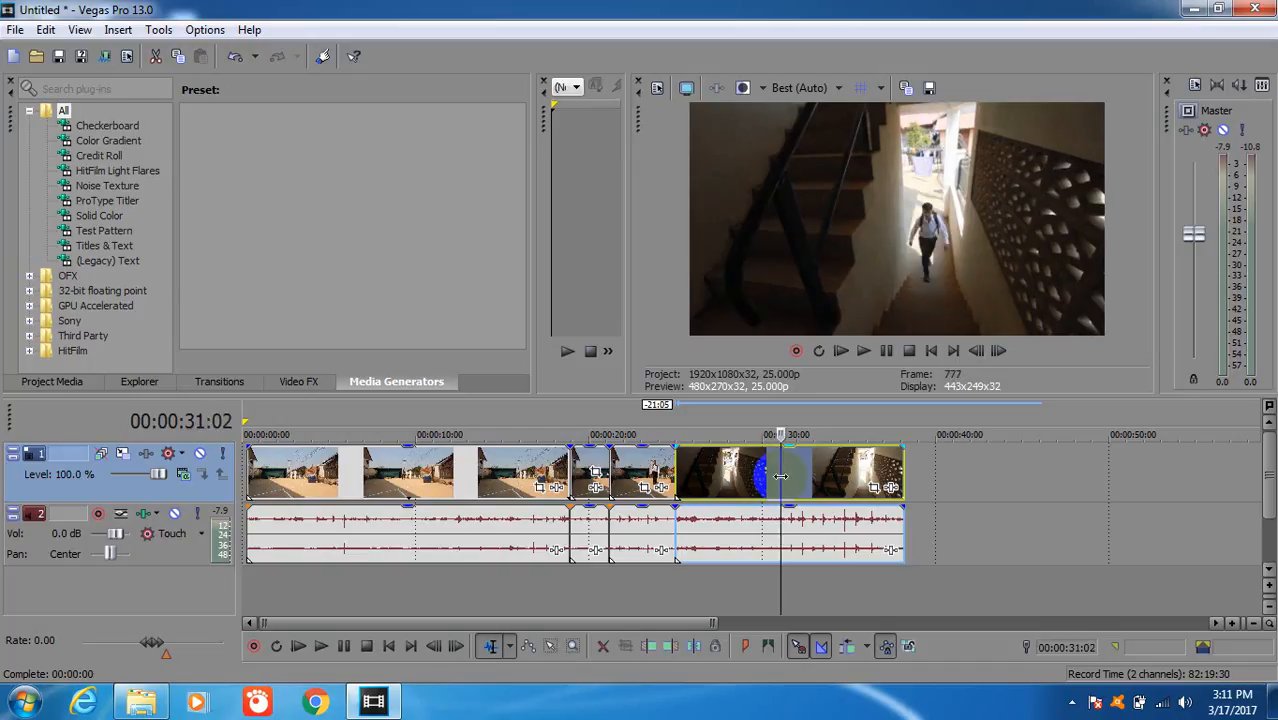
pyautogui.press('s')
# Delete the opening part of the staircase clip, move the rest against the courtyard piece, and play the join
pyautogui.click(722, 483)
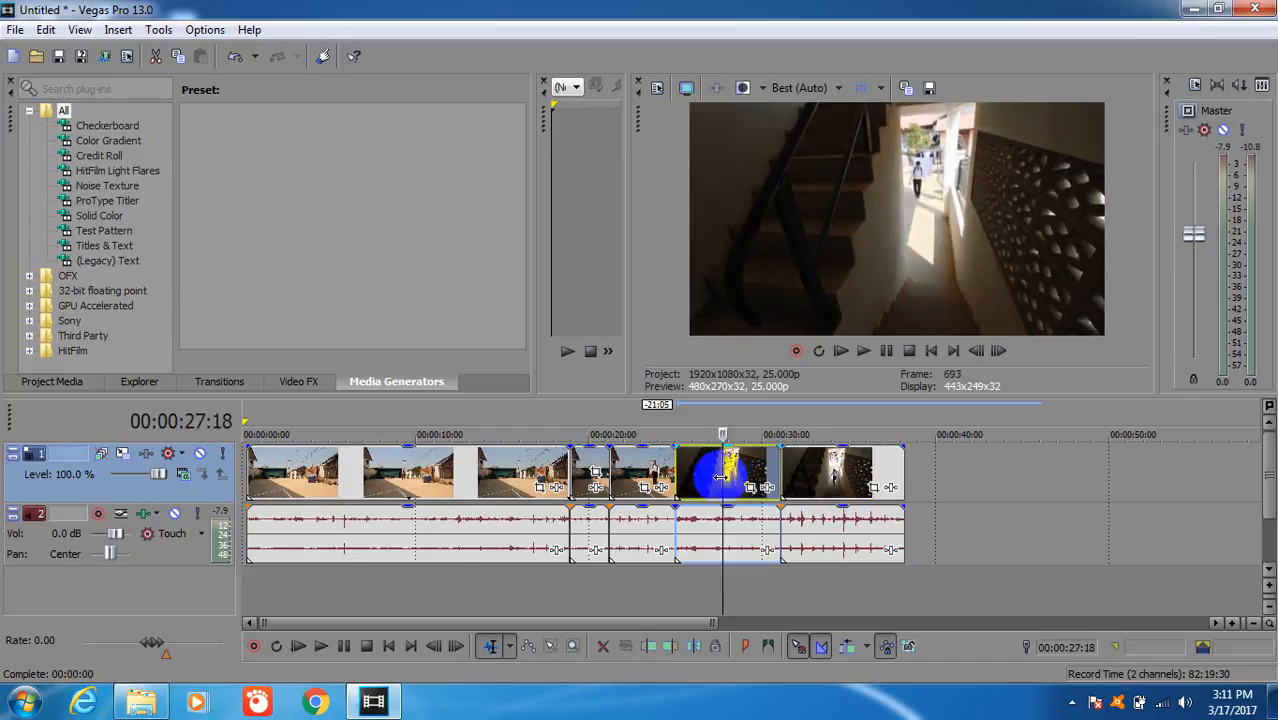
pyautogui.press('Delete')
pyautogui.moveTo(815, 475); pyautogui.dragTo(690, 475)
pyautogui.press('space')
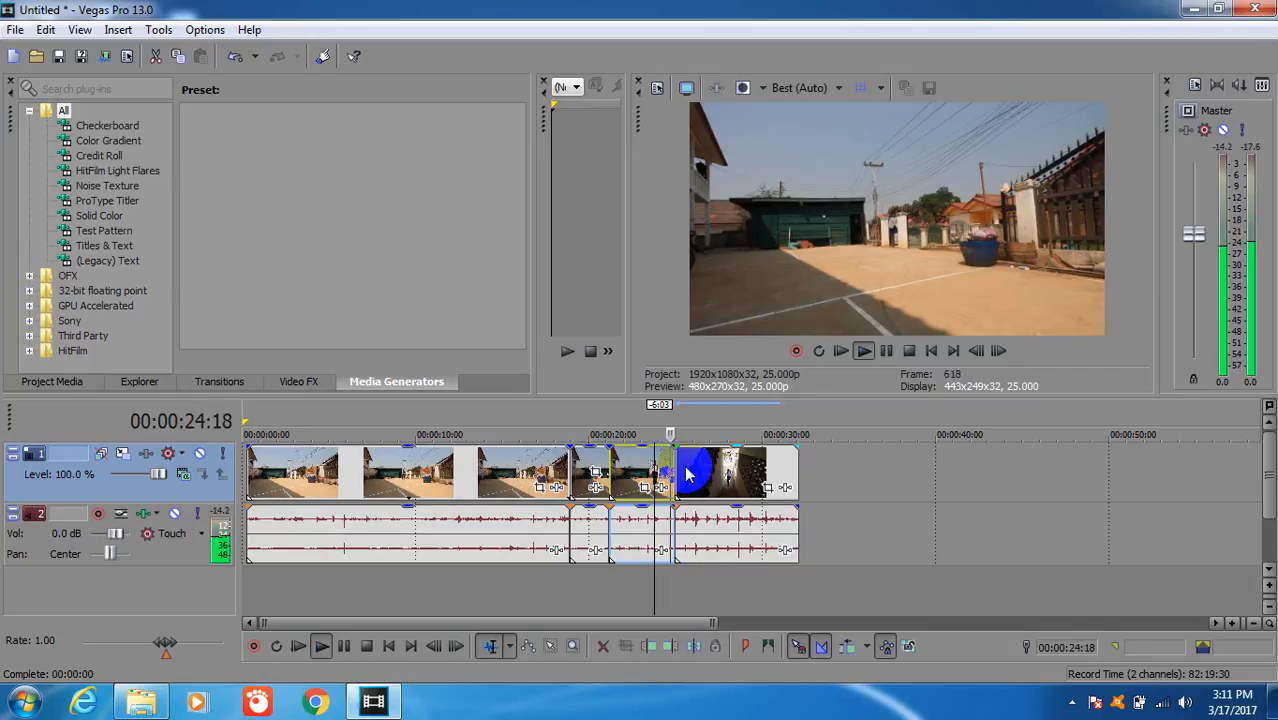
# Replay the last courtyard piece and split it at 00:00:23:22
pyautogui.click(627, 468)
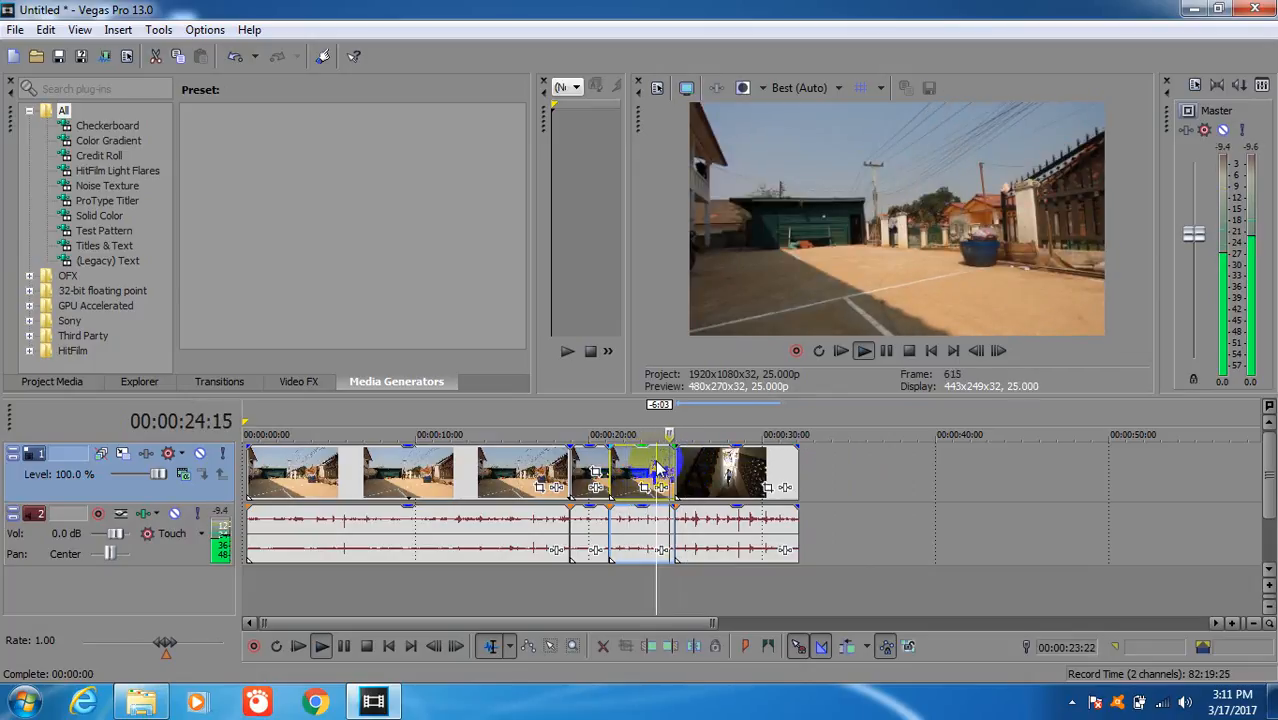
pyautogui.press('space')
pyautogui.press('s')
# Delete the short tail of the last courtyard piece and move the staircase piece up to close the gap
pyautogui.click(667, 464)
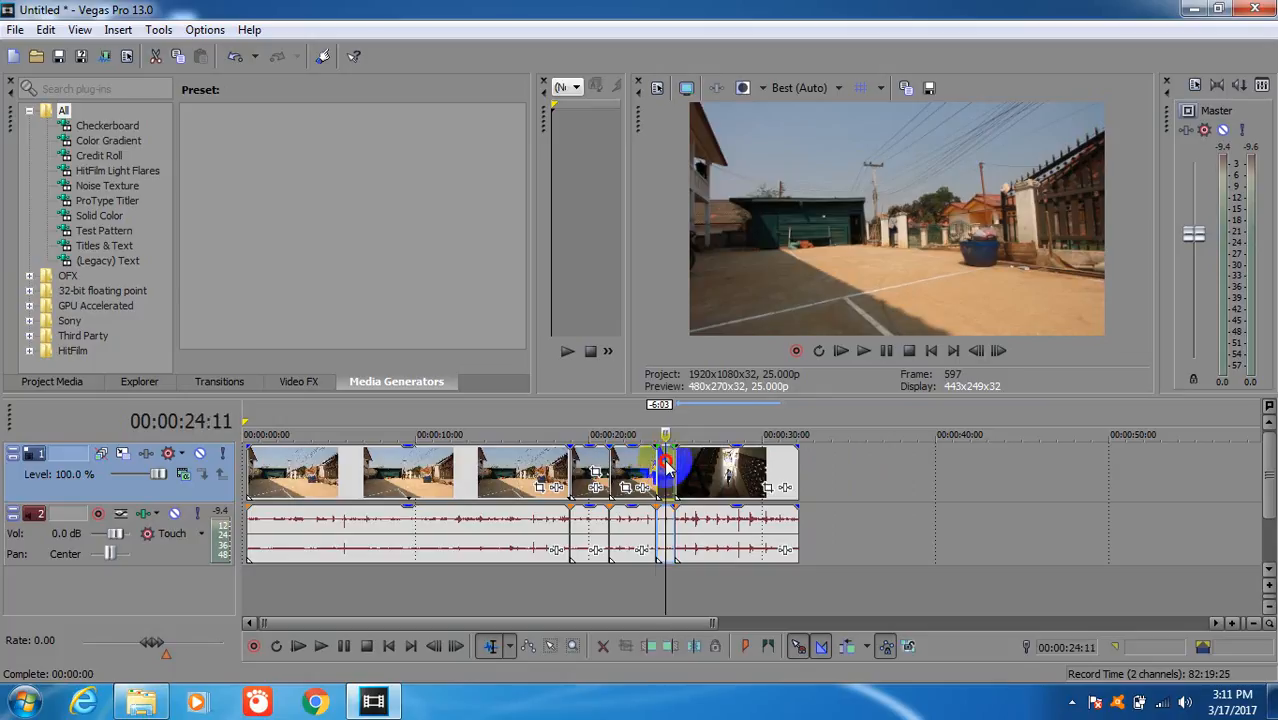
pyautogui.press('Delete')
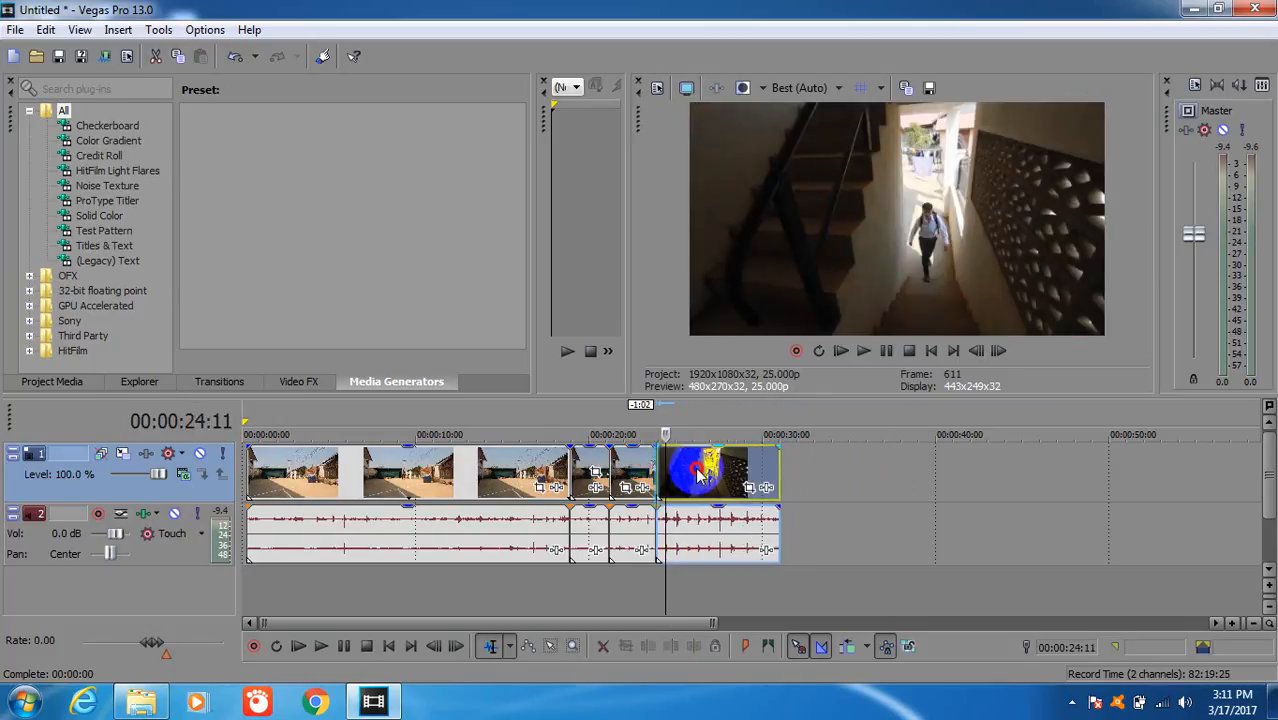
pyautogui.click(667, 462)
# Play from the last courtyard piece through the staircase piece, and check the staircase ending from 00:00:29:10
pyautogui.click(648, 466)
pyautogui.press('space')
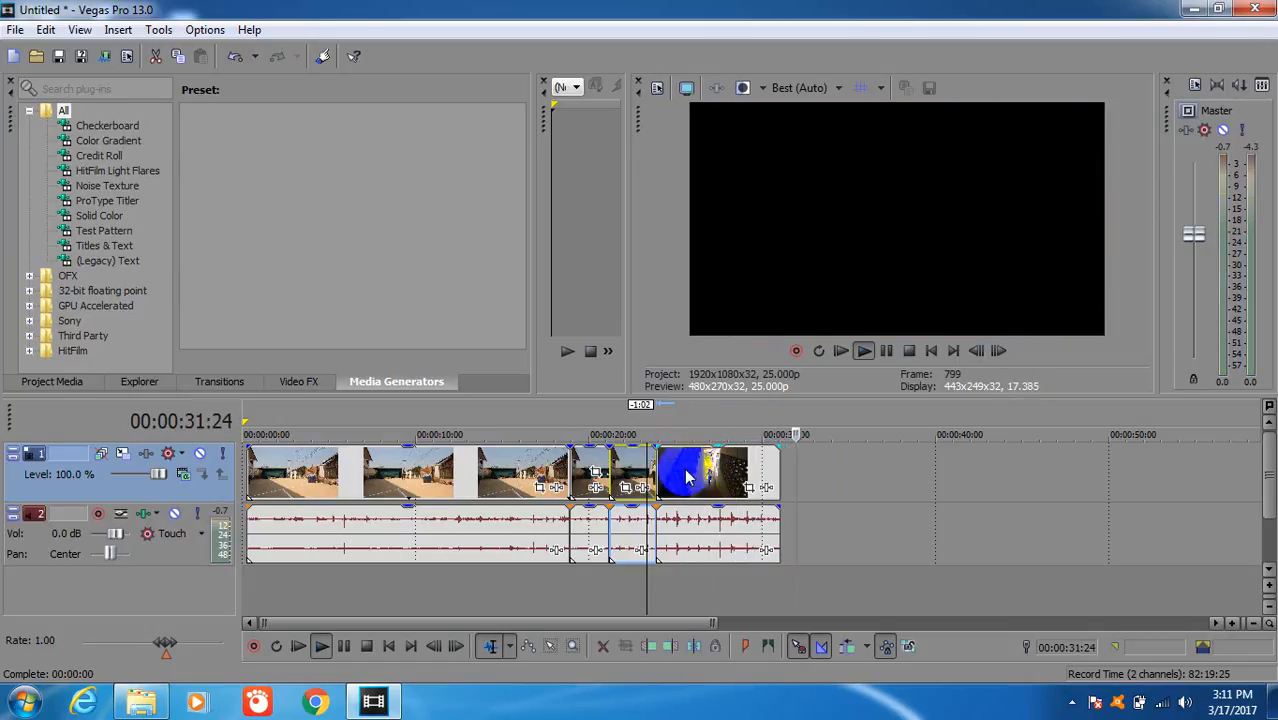
pyautogui.press('space')
pyautogui.click(752, 470)
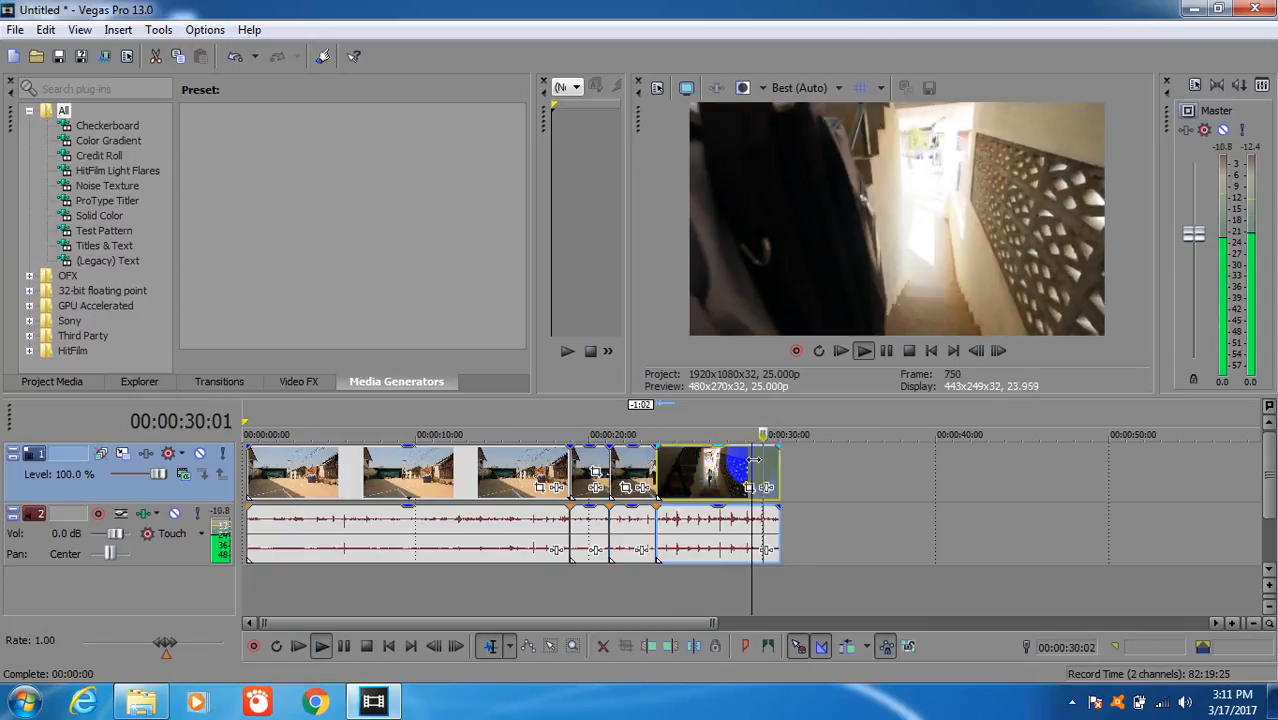
pyautogui.press('space')
pyautogui.click(752, 537)
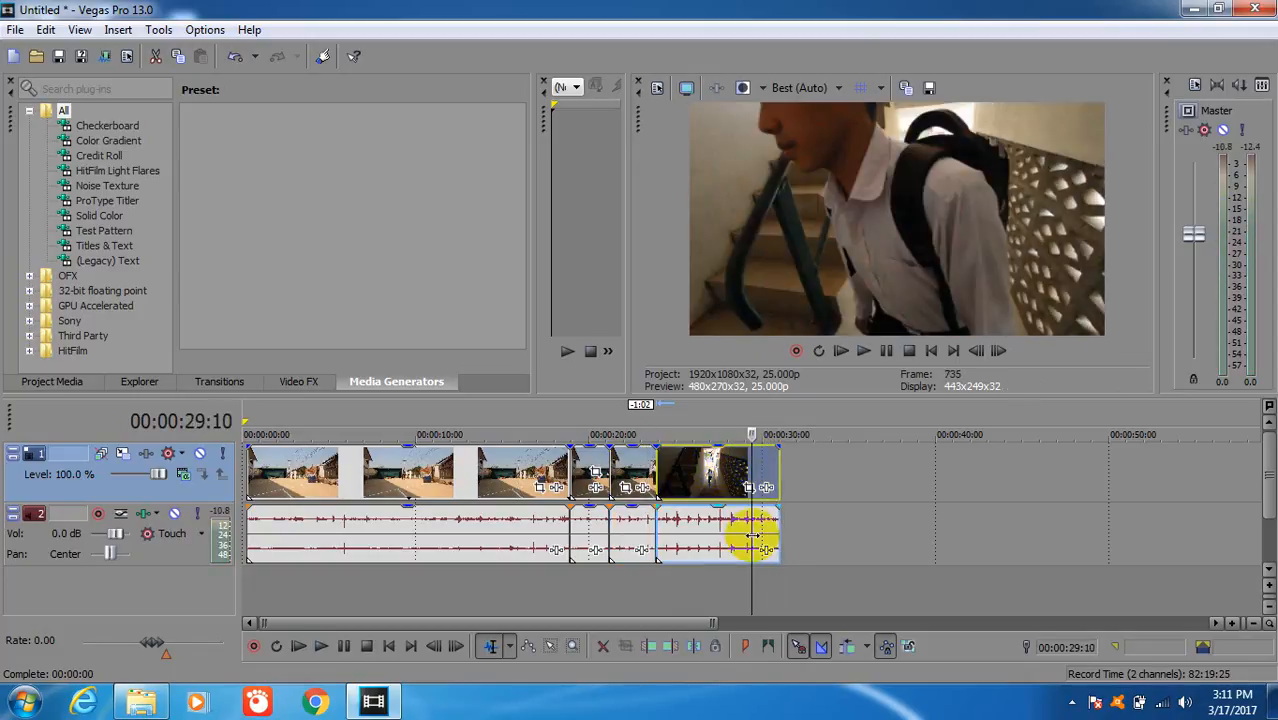
pyautogui.moveTo(680, 622); pyautogui.dragTo(722, 622)
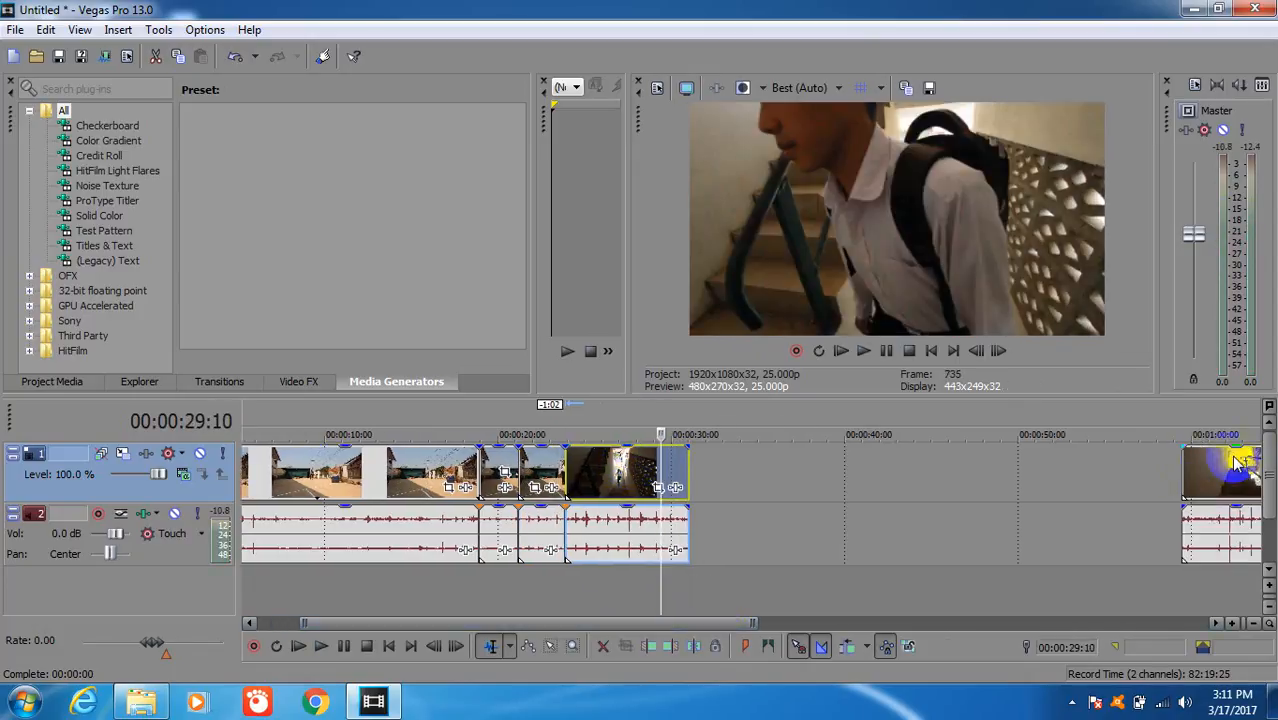
# Move the next staircase clip closer to the joined sequence, preview its opening, and split it at 00:00:36:07
pyautogui.moveTo(1237, 462); pyautogui.dragTo(765, 483)
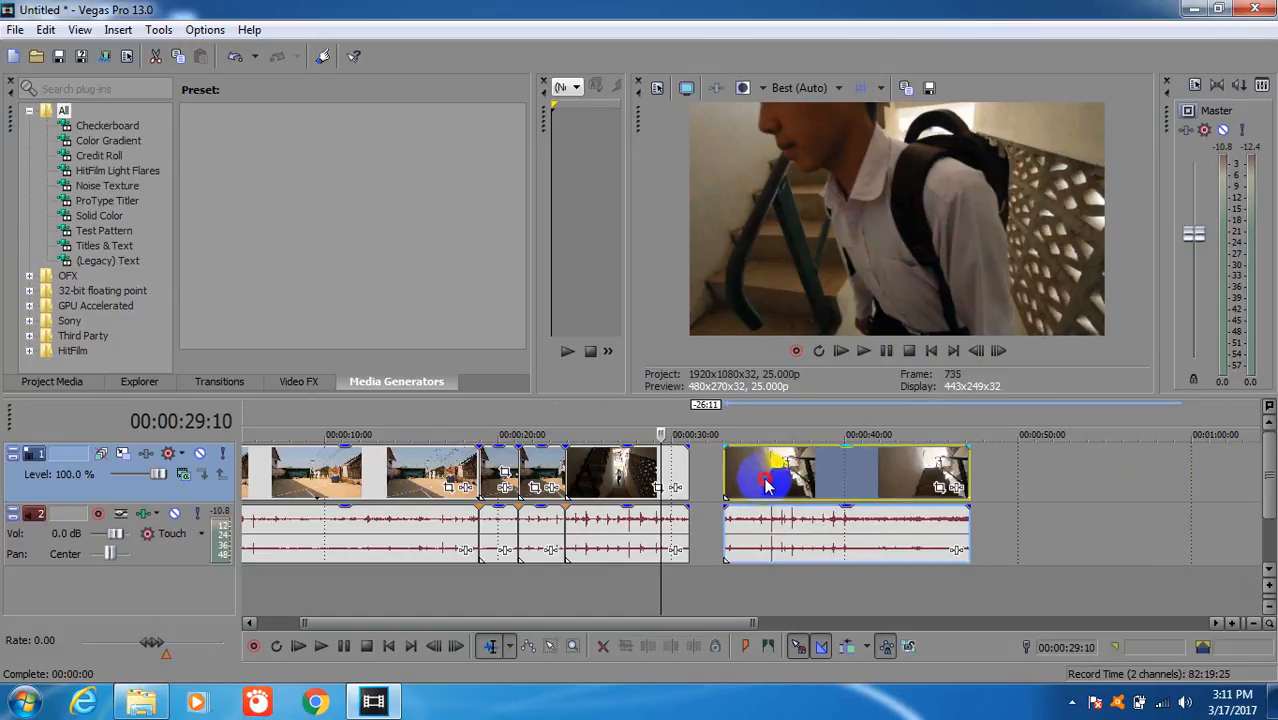
pyautogui.click(752, 484)
pyautogui.press('space')
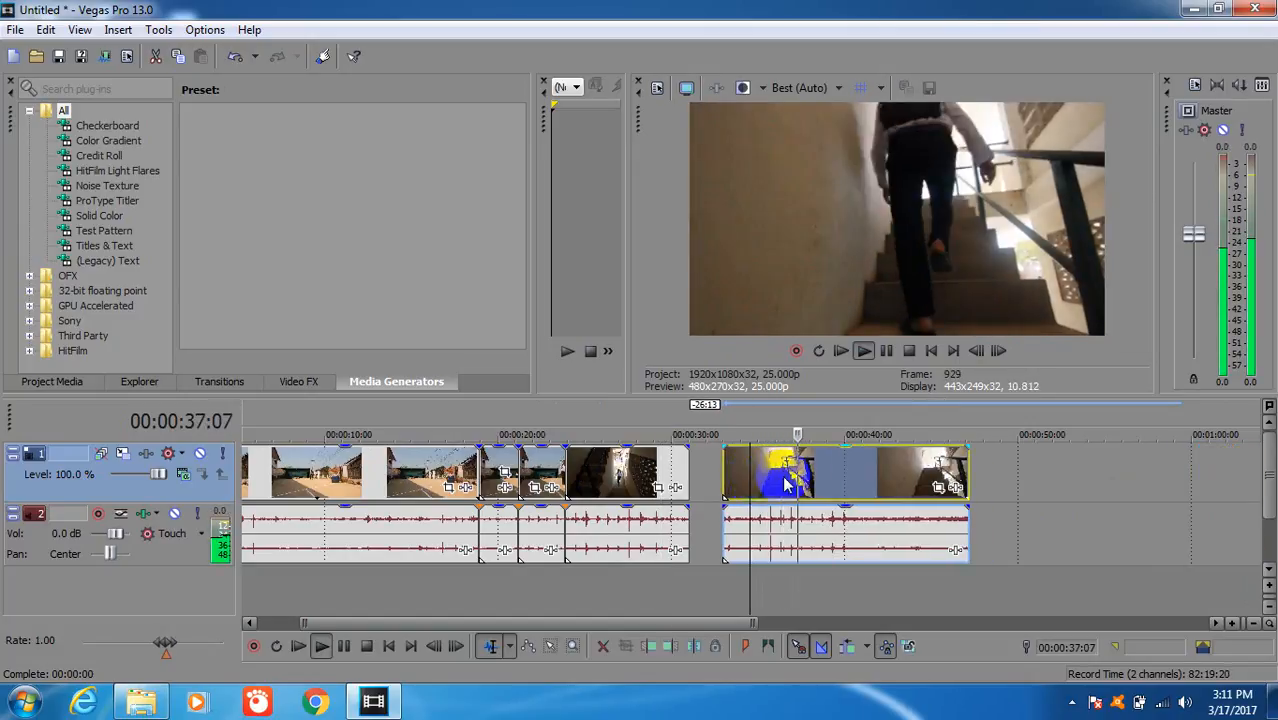
pyautogui.press('space')
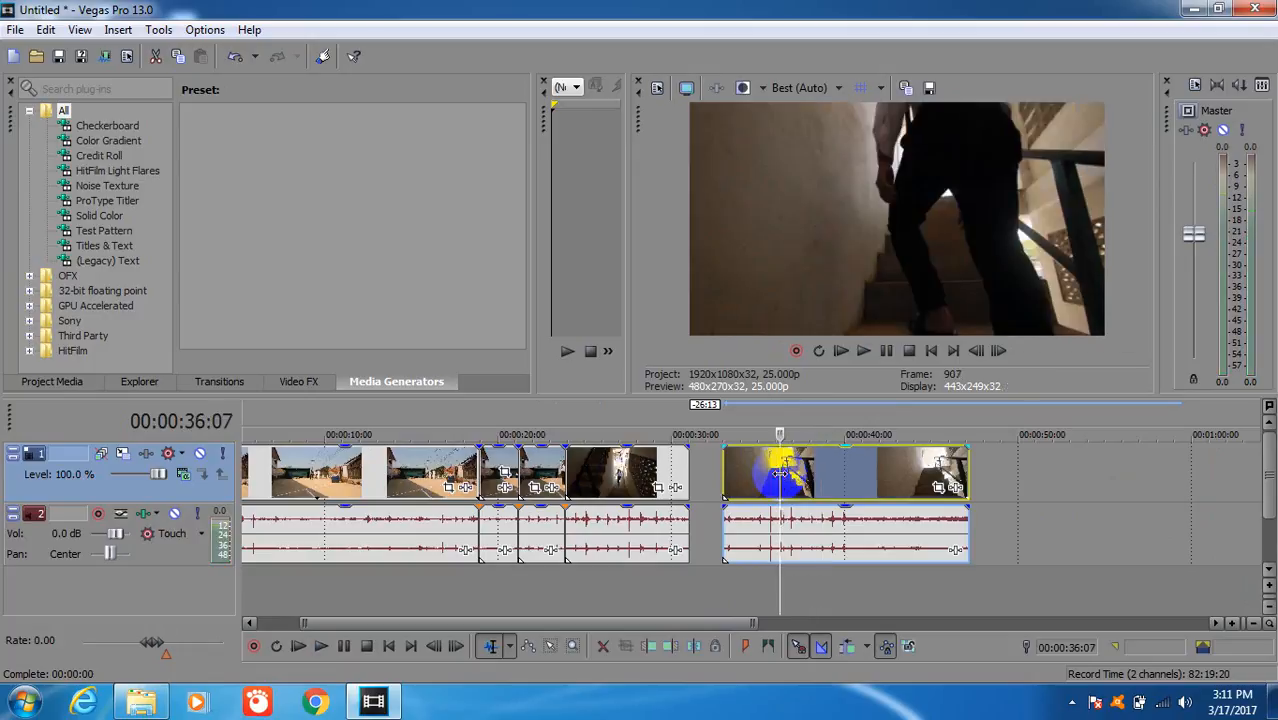
pyautogui.press('space')
pyautogui.press('space')
pyautogui.press('s')
# Delete the opening part of the split staircase clip, move the rest against the previous staircase piece, and play across the join
pyautogui.click(767, 465)
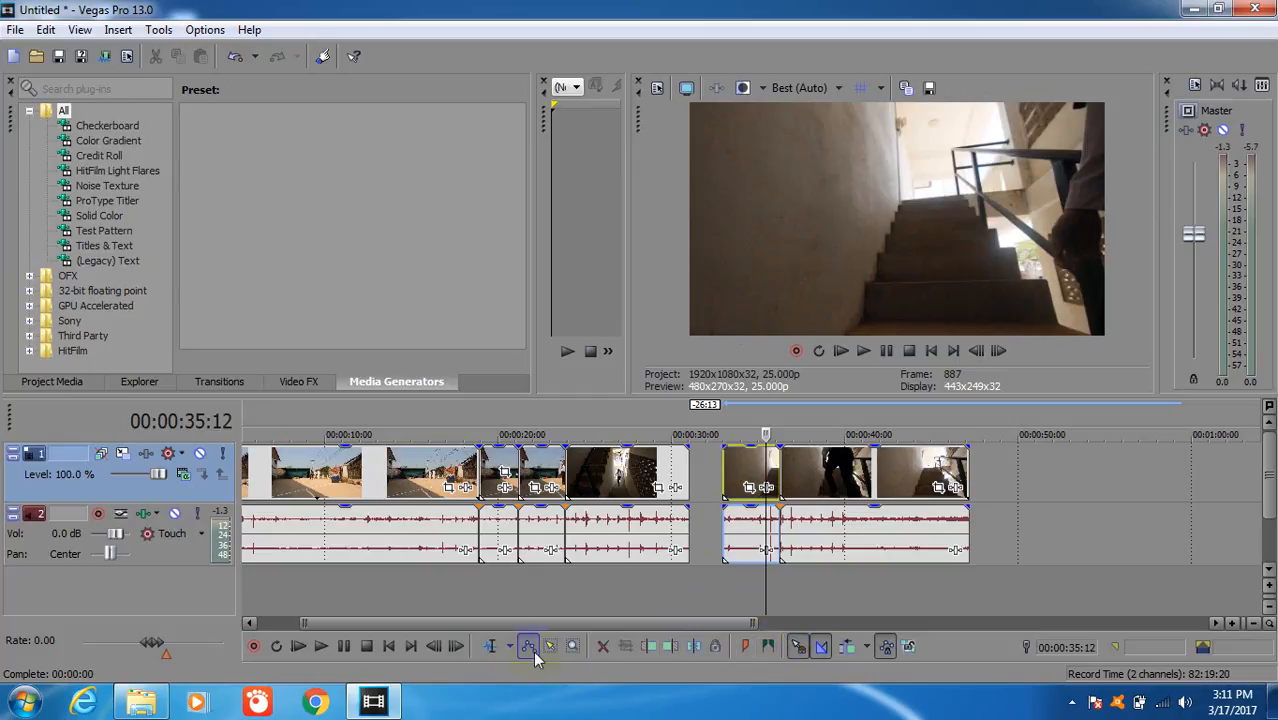
pyautogui.click(752, 473)
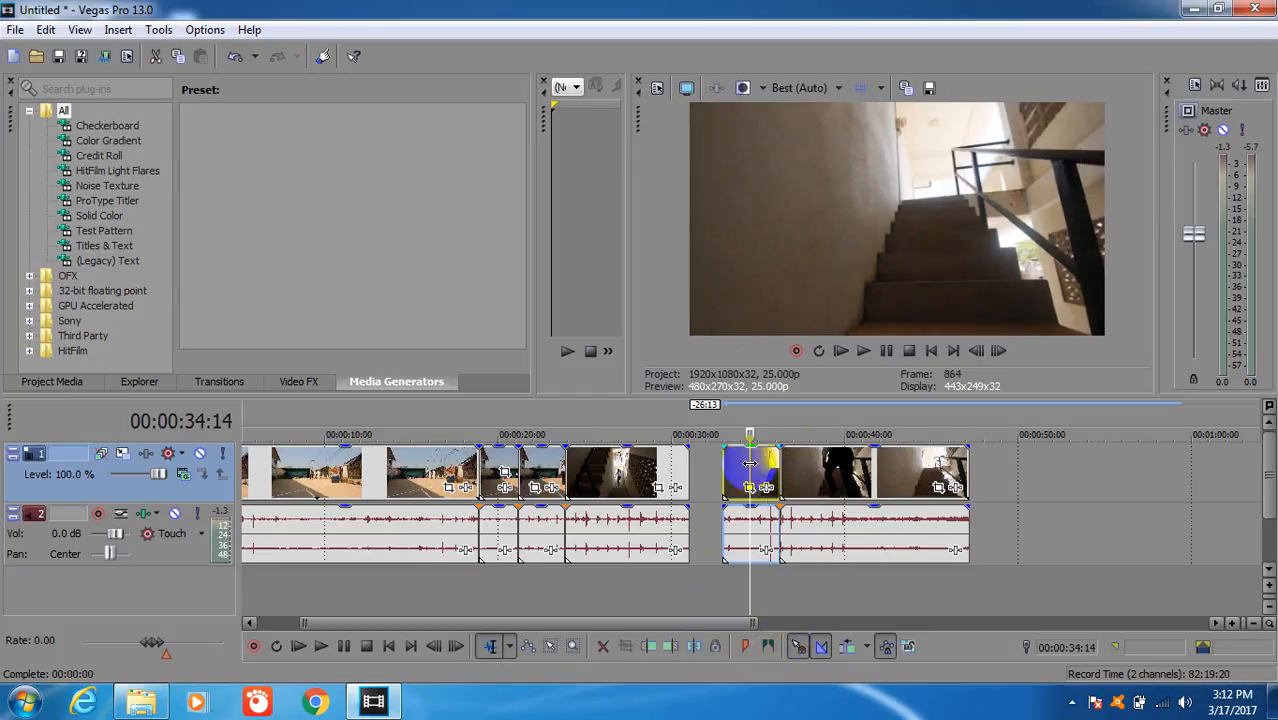
pyautogui.press('Delete')
pyautogui.moveTo(790, 470); pyautogui.dragTo(717, 503)
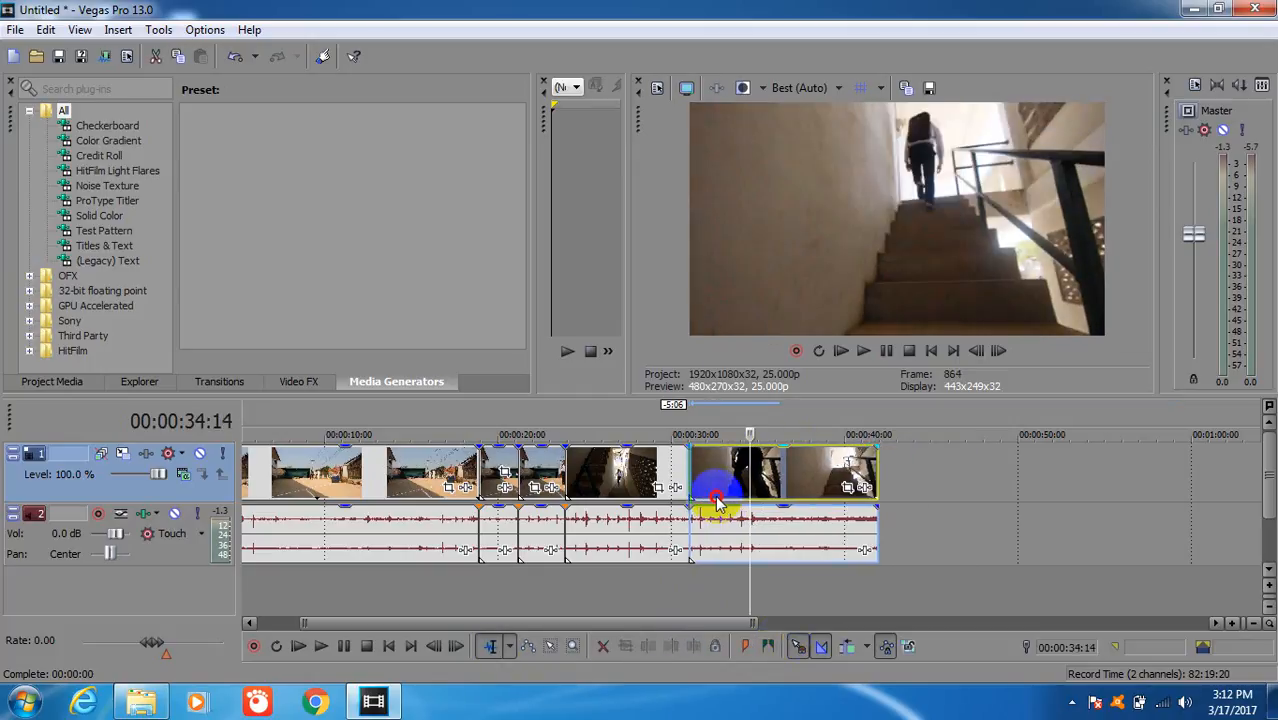
pyautogui.click(670, 470)
pyautogui.press('space')
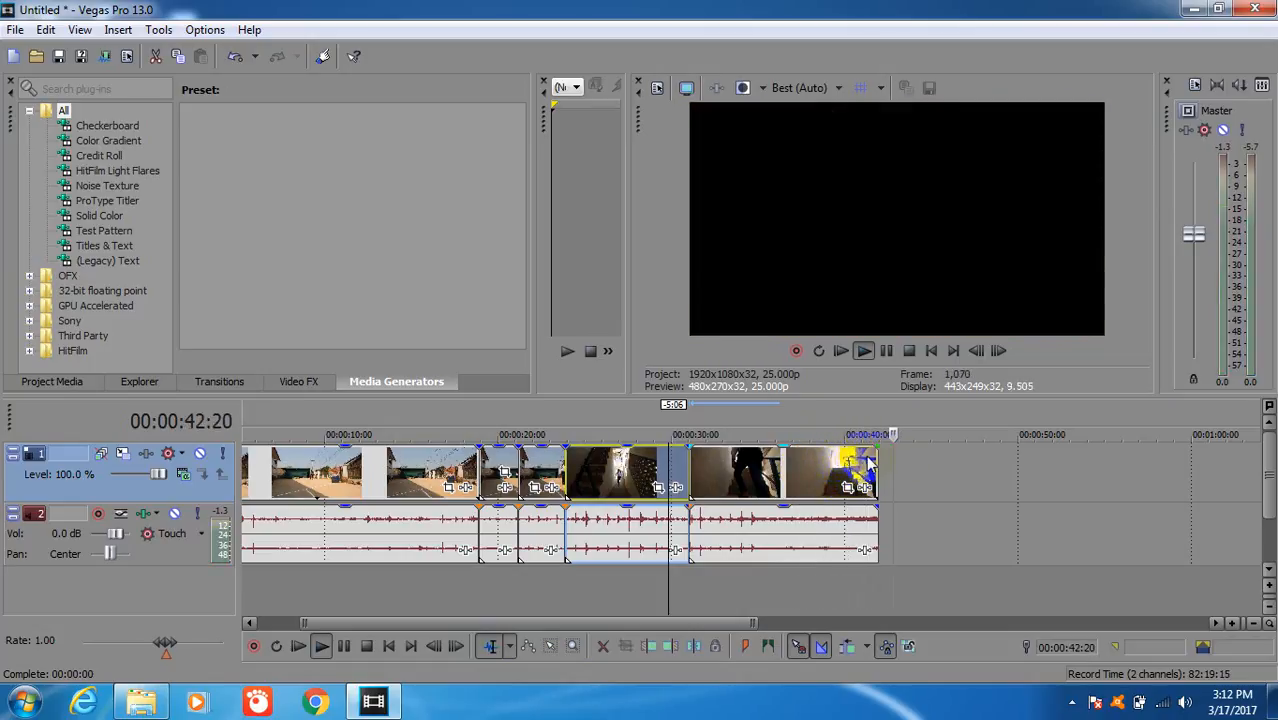
# Bring the short clip before the corridor clip closer to the sequence, preview it, and delete it
pyautogui.moveTo(675, 617); pyautogui.dragTo(836, 594)
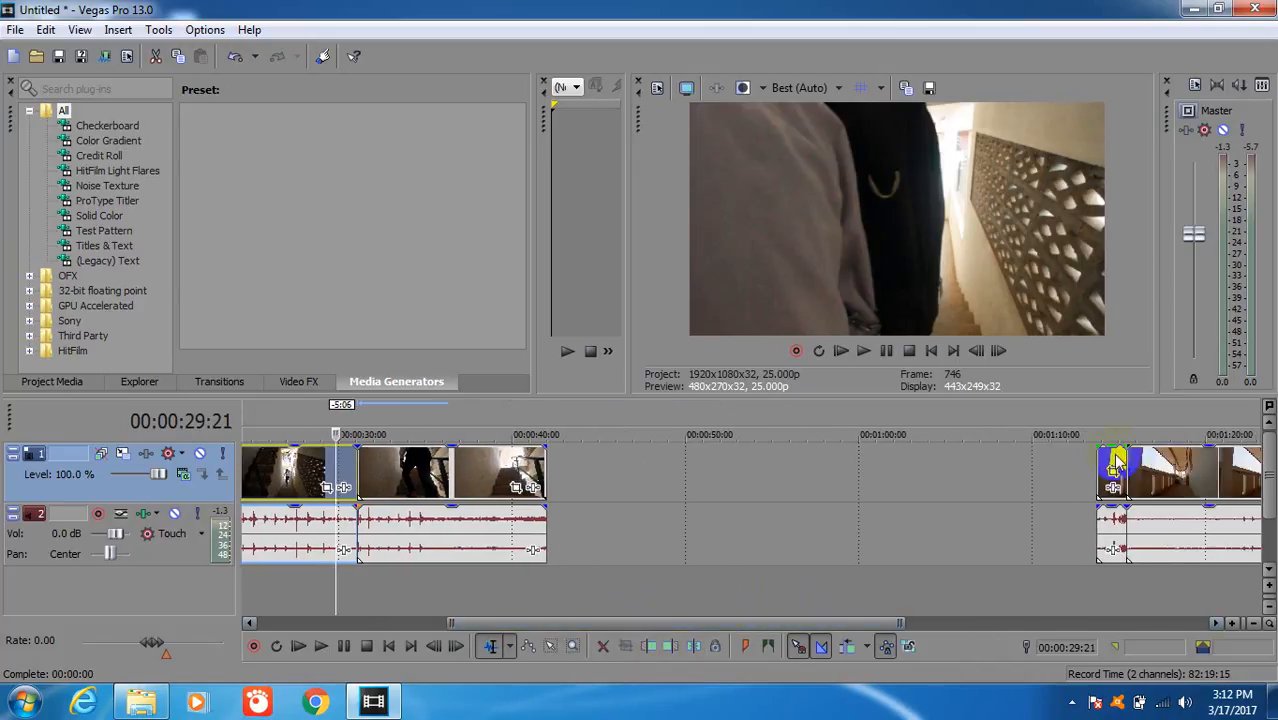
pyautogui.moveTo(1117, 460); pyautogui.dragTo(749, 534)
pyautogui.moveTo(620, 504); pyautogui.dragTo(595, 482)
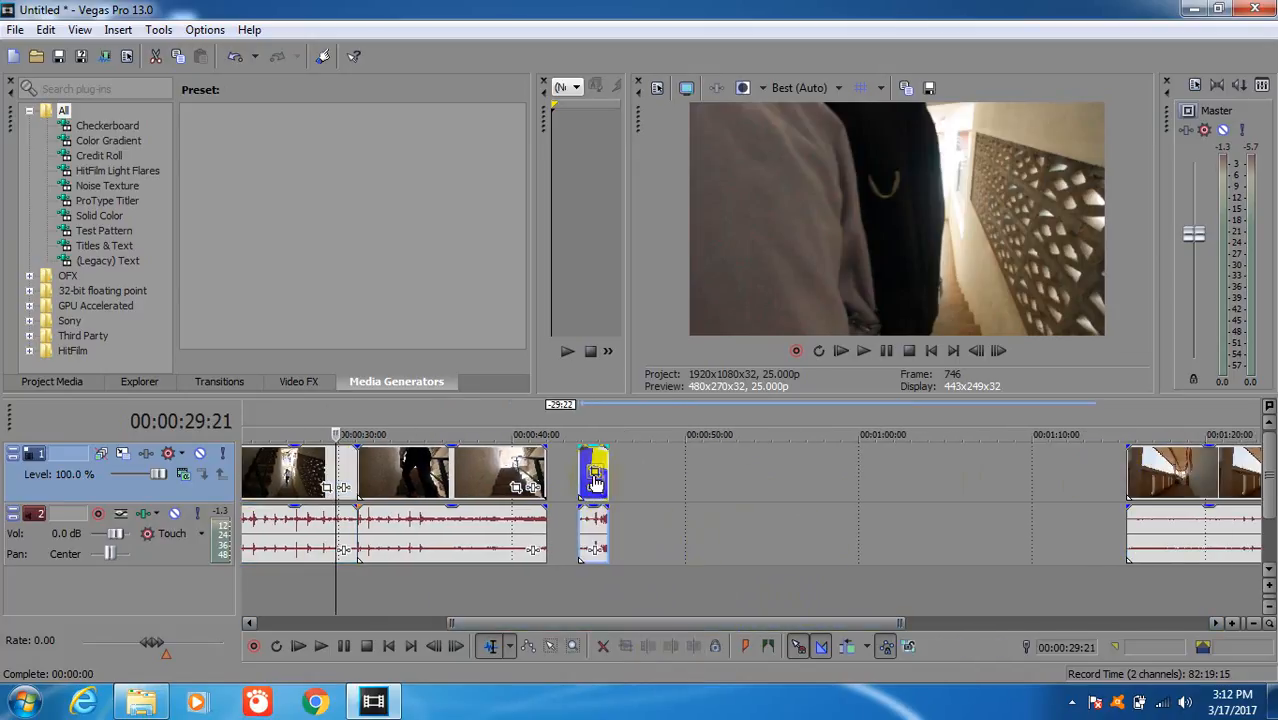
pyautogui.press('space')
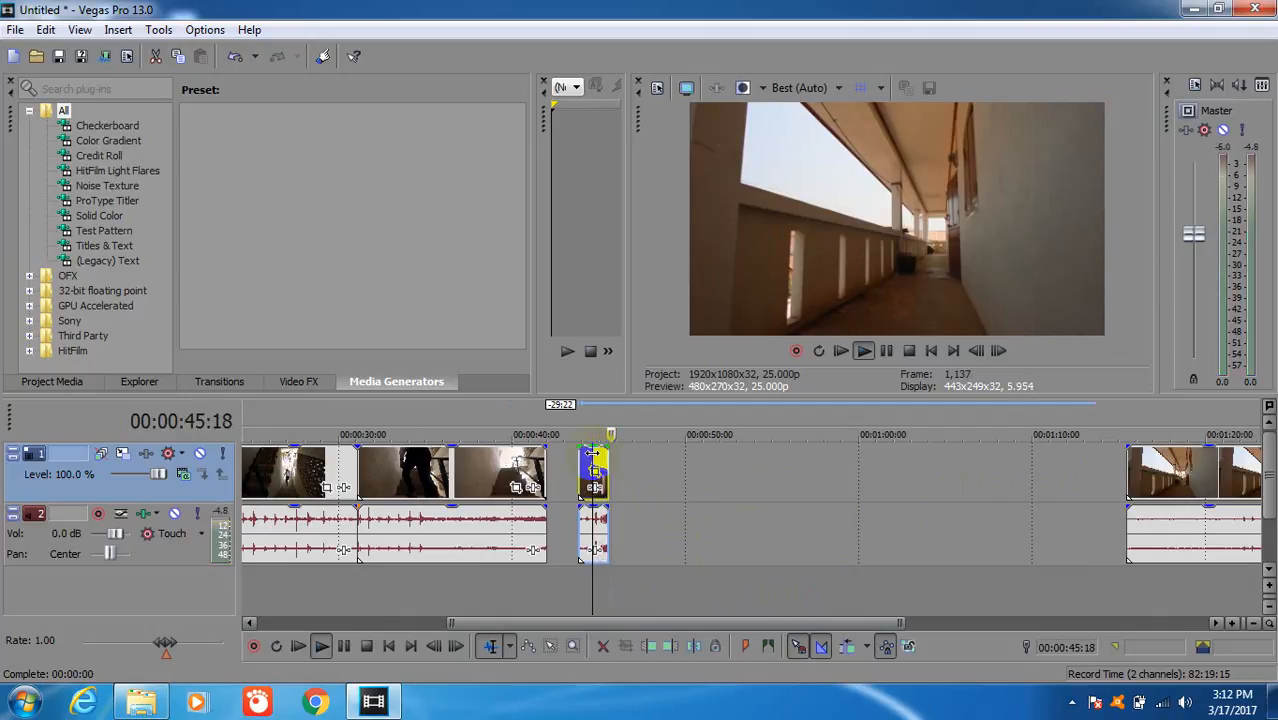
pyautogui.press('Delete')
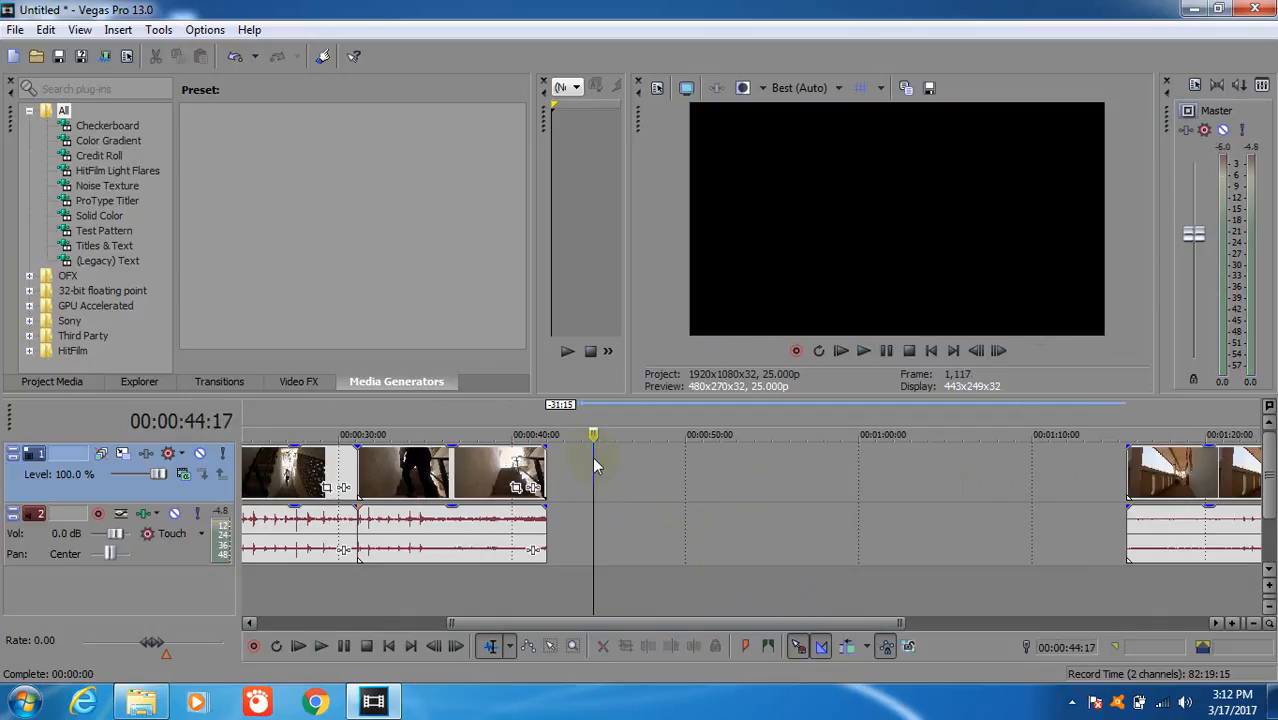
# Move the corridor clip closer to the sequence and preview its middle and its last part from 00:00:56:05
pyautogui.moveTo(1166, 470); pyautogui.dragTo(655, 508)
pyautogui.click(688, 476)
pyautogui.press('space')
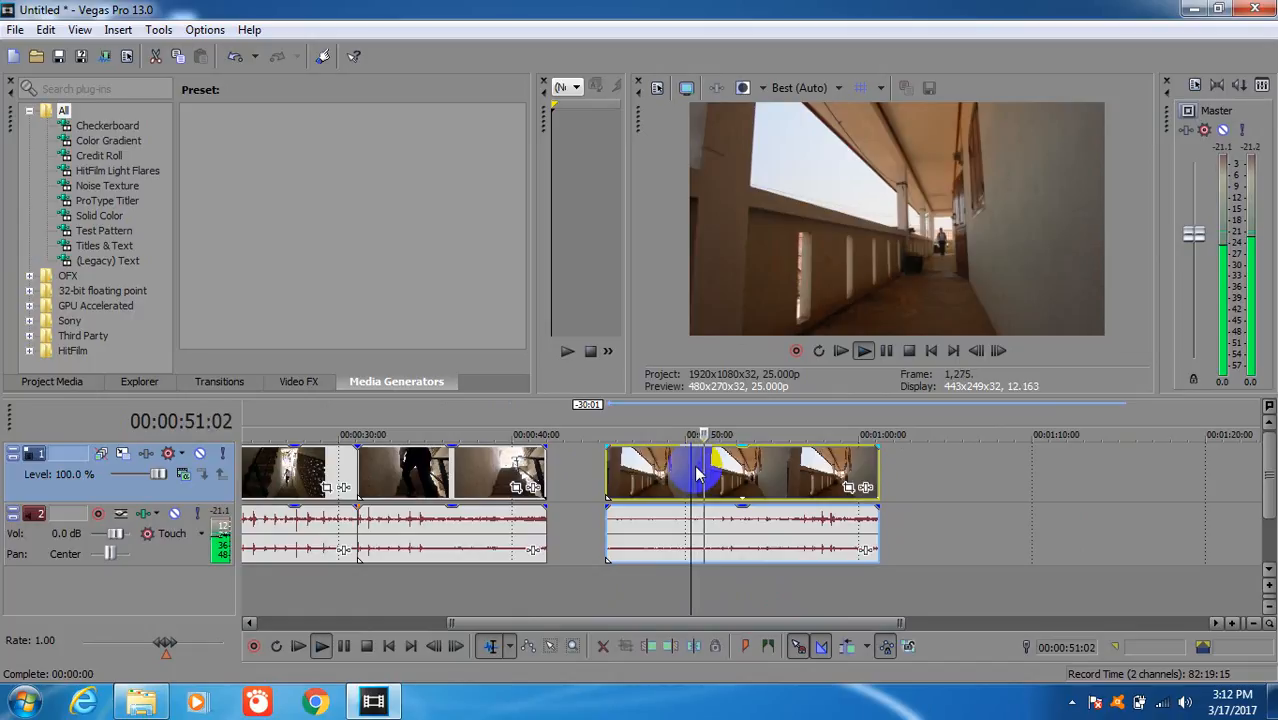
pyautogui.click(792, 462)
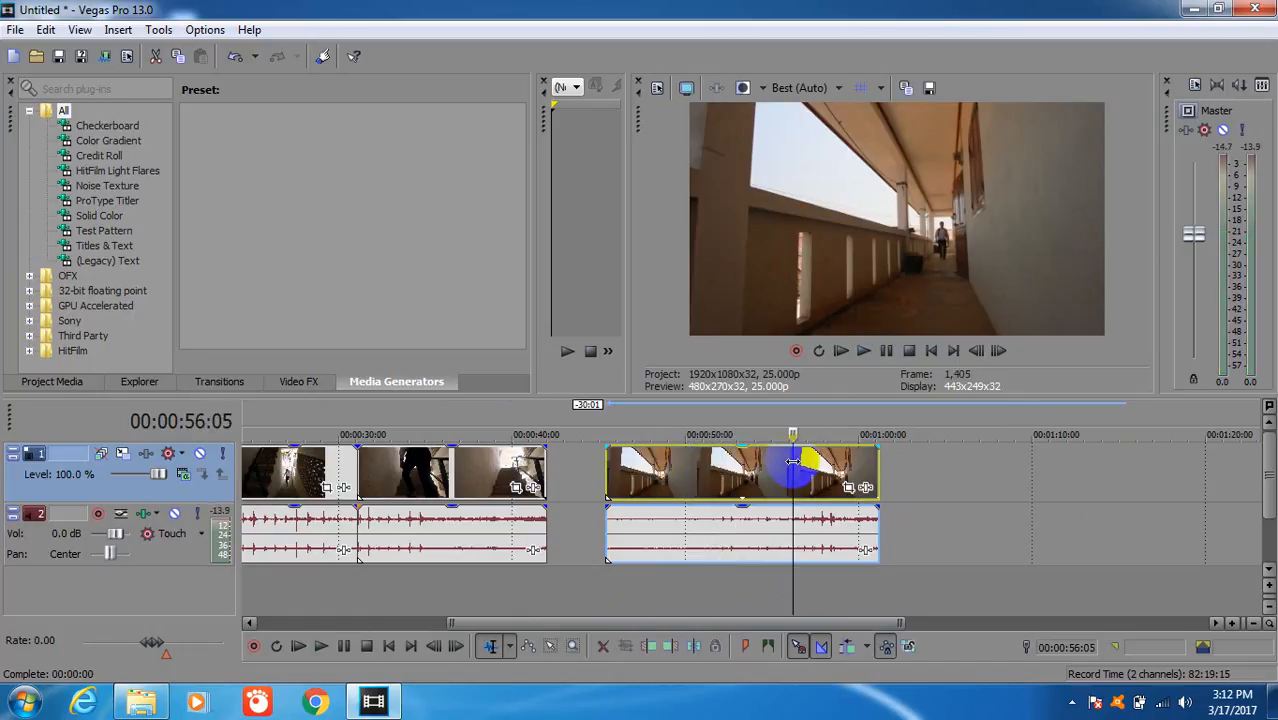
pyautogui.press('space')
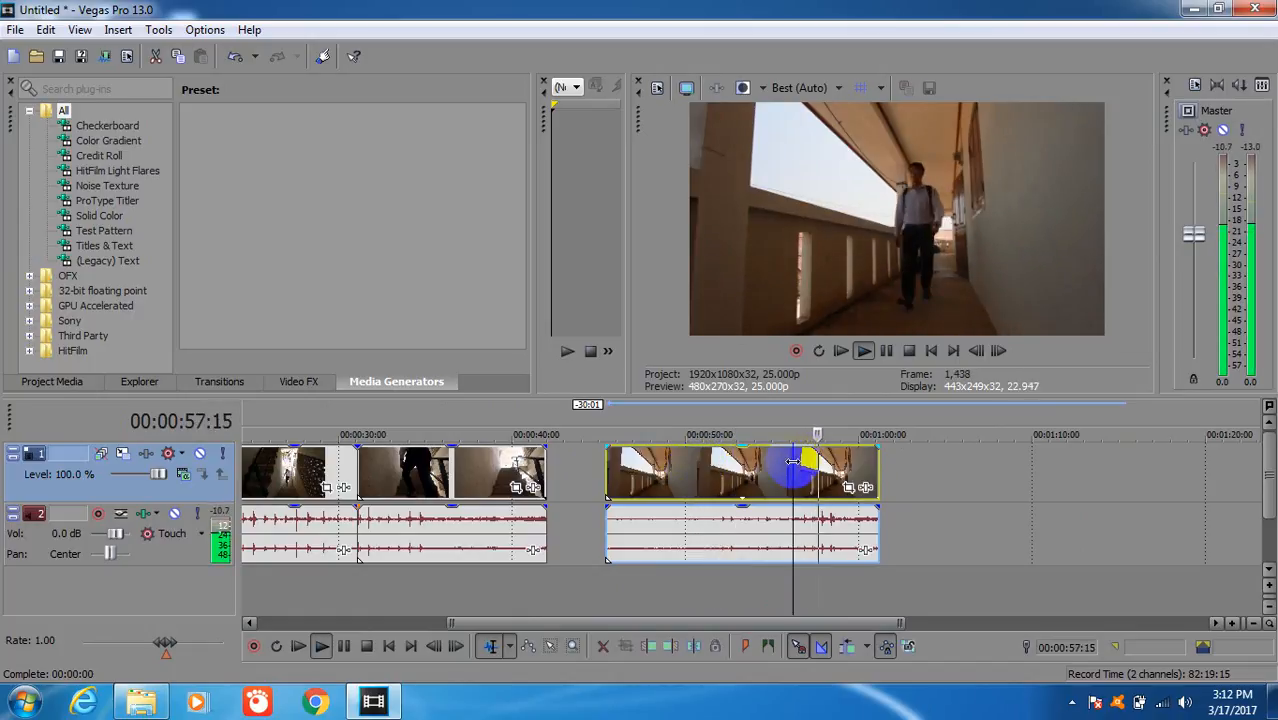
pyautogui.press('space')
# Replay the beginning of the corridor clip and split it at 00:00:48:09
pyautogui.press('space')
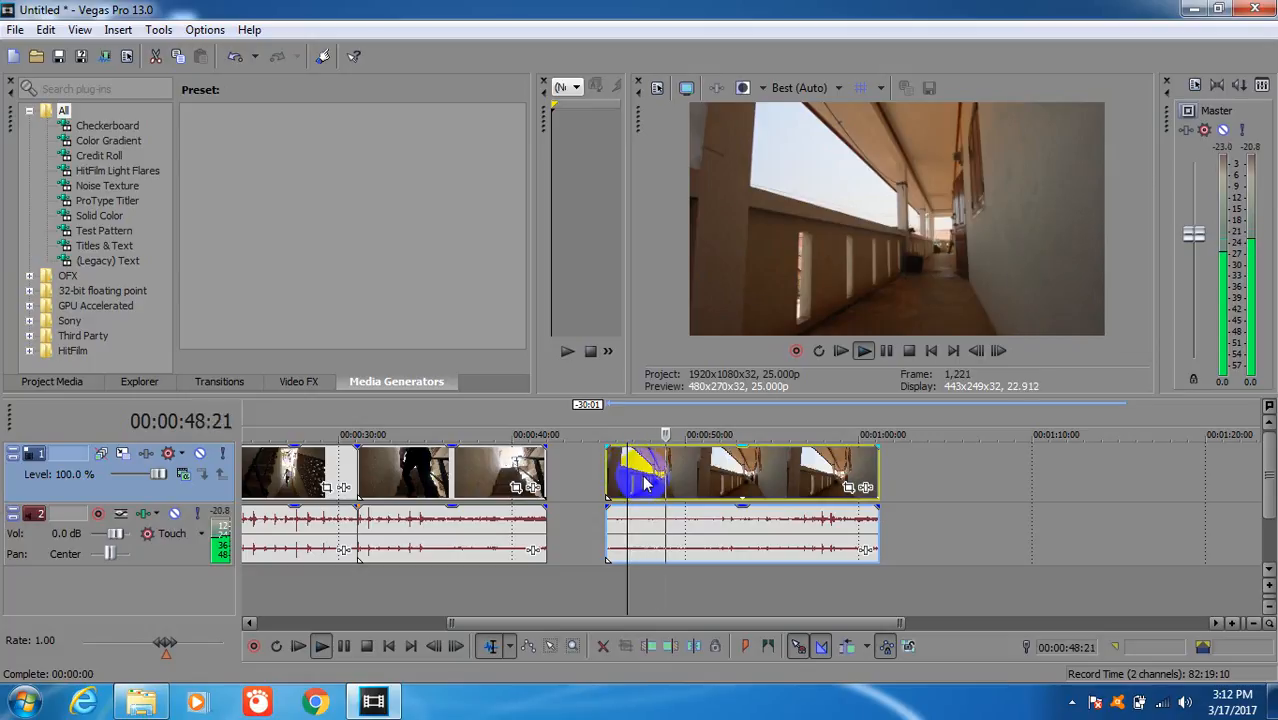
pyautogui.press('space')
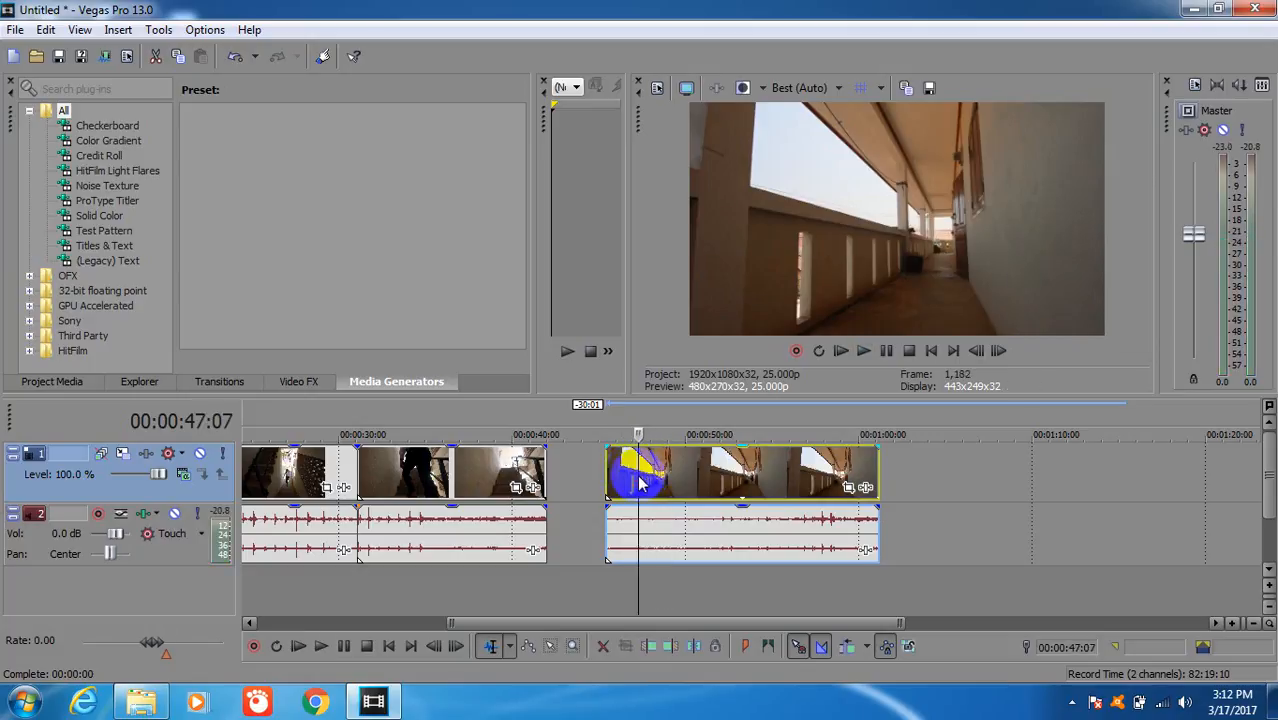
pyautogui.press('space')
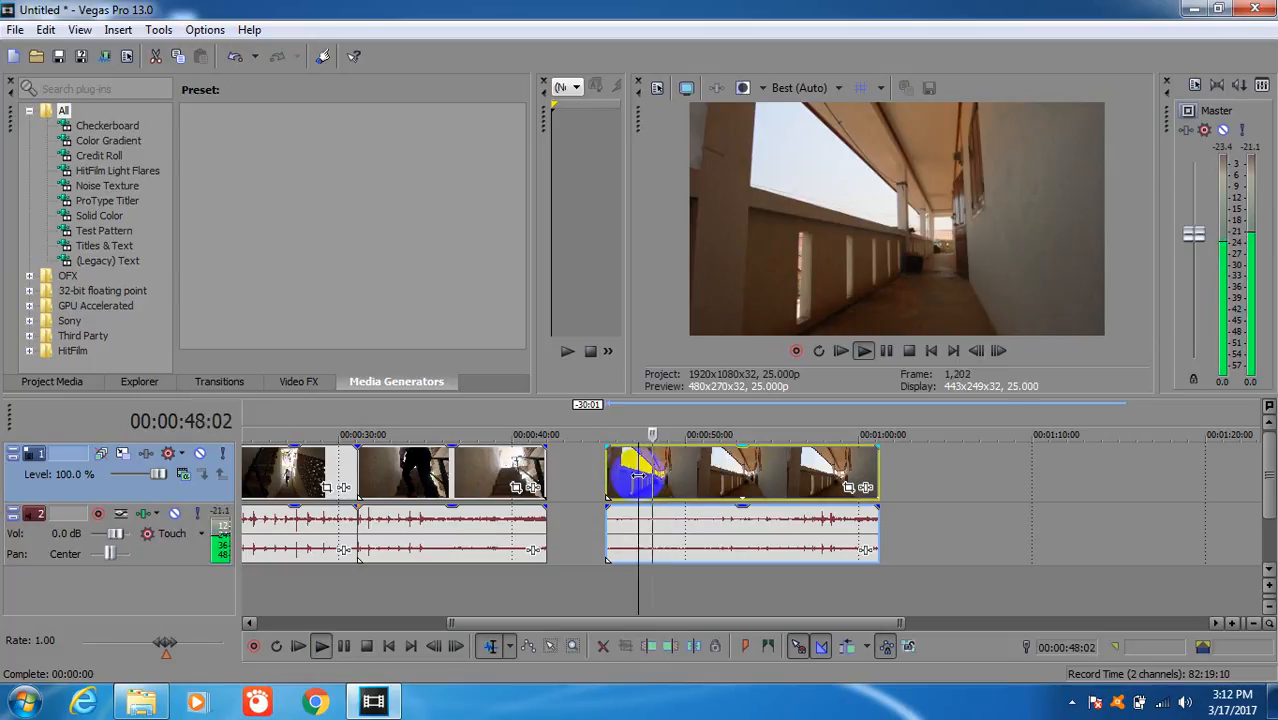
pyautogui.press('space')
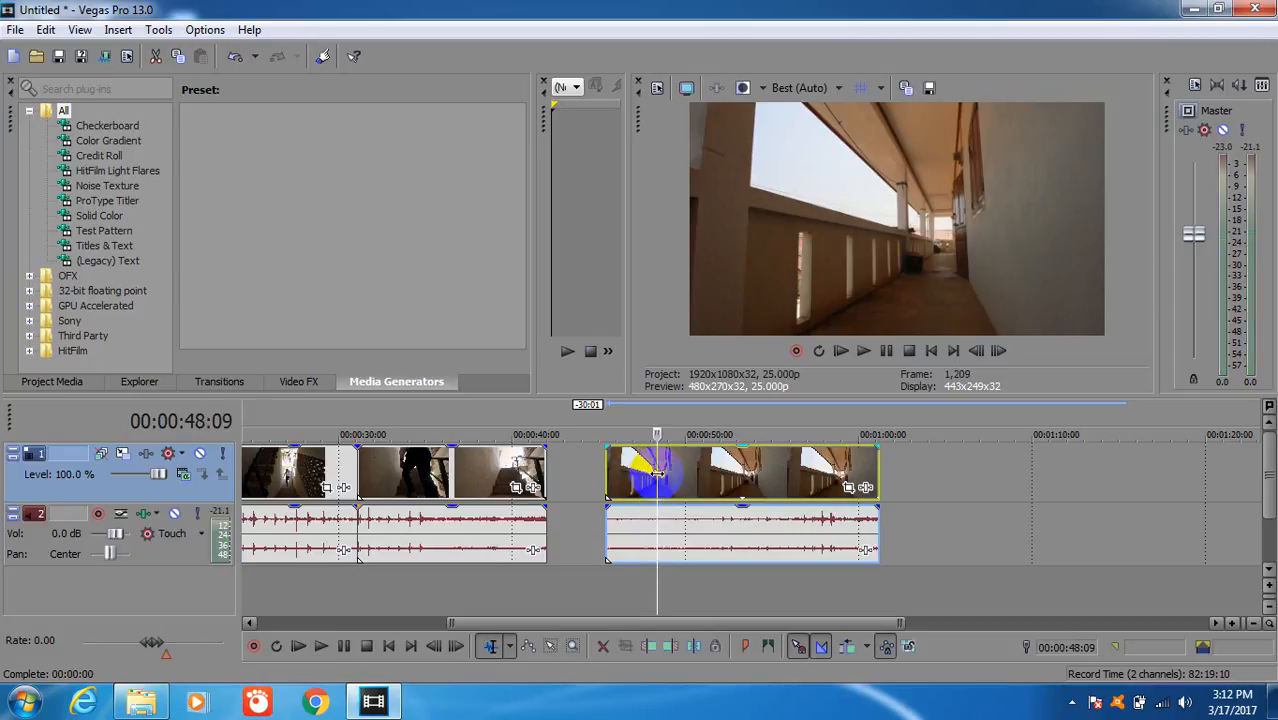
pyautogui.press('s')
# Delete the opening part of the corridor clip, move the rest against the last staircase piece, and play across the join
pyautogui.click(634, 465)
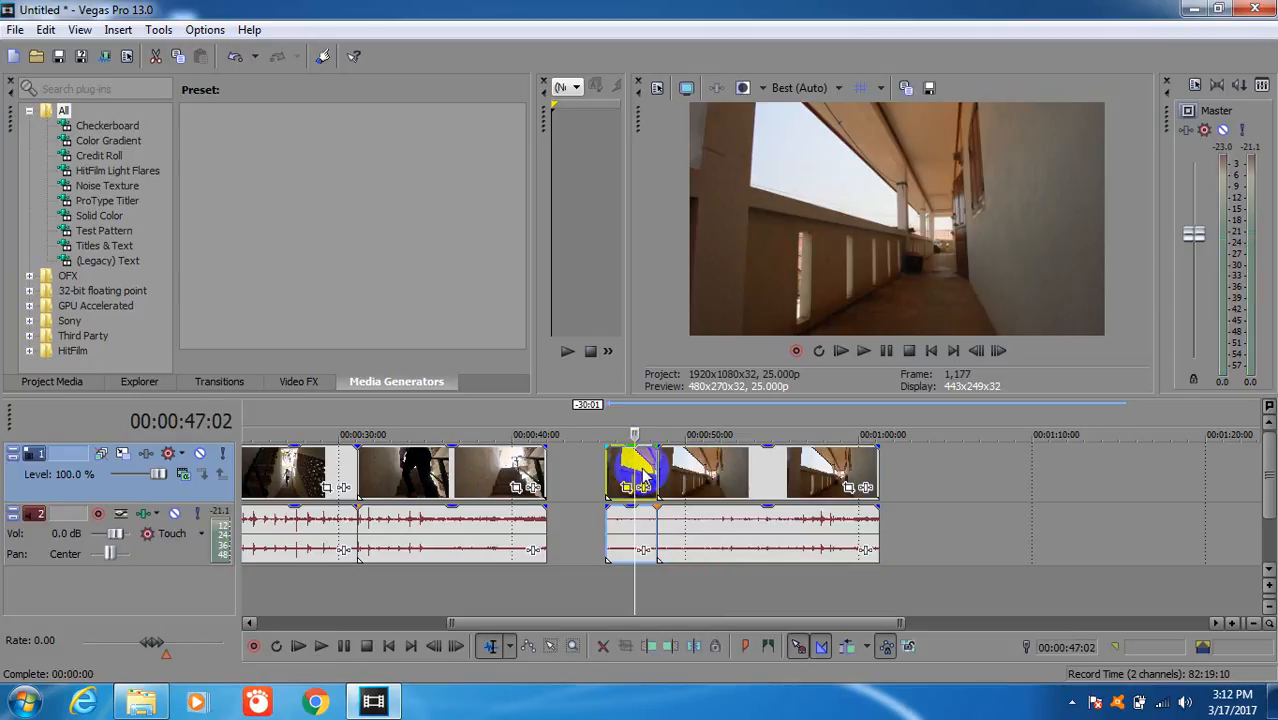
pyautogui.press('Delete')
pyautogui.moveTo(707, 478); pyautogui.dragTo(598, 480)
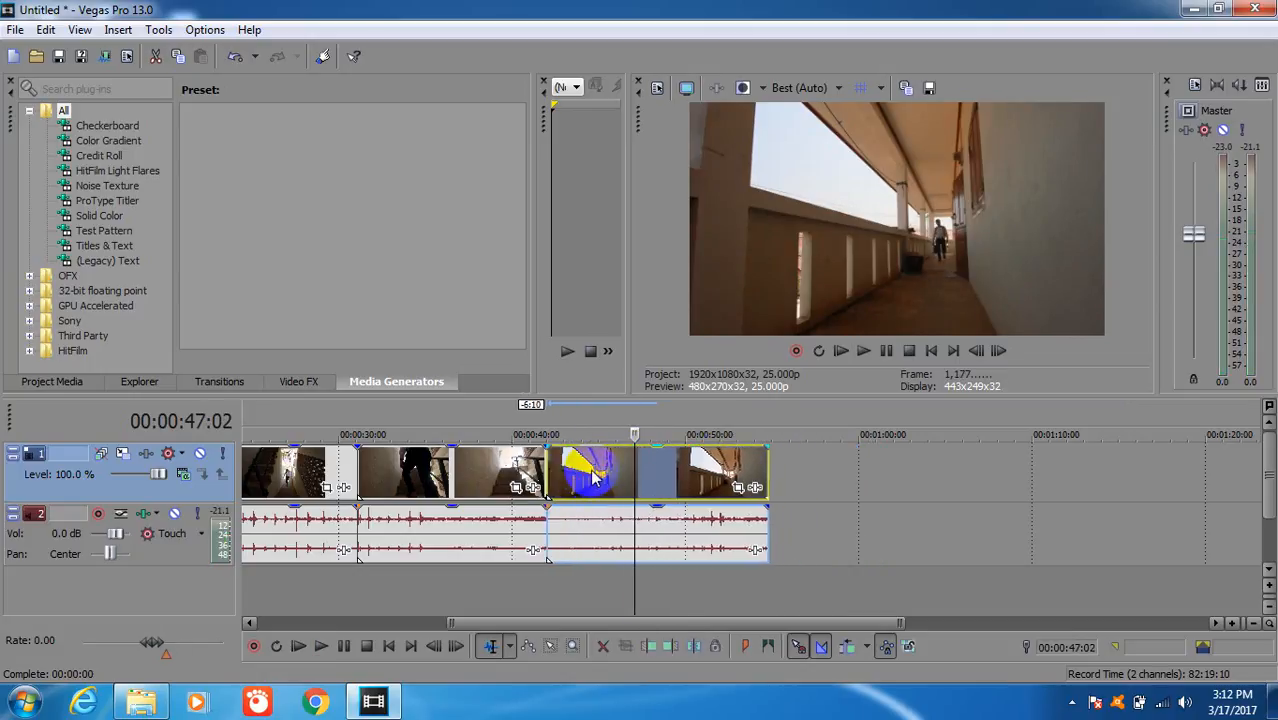
pyautogui.click(524, 466)
pyautogui.press('space')
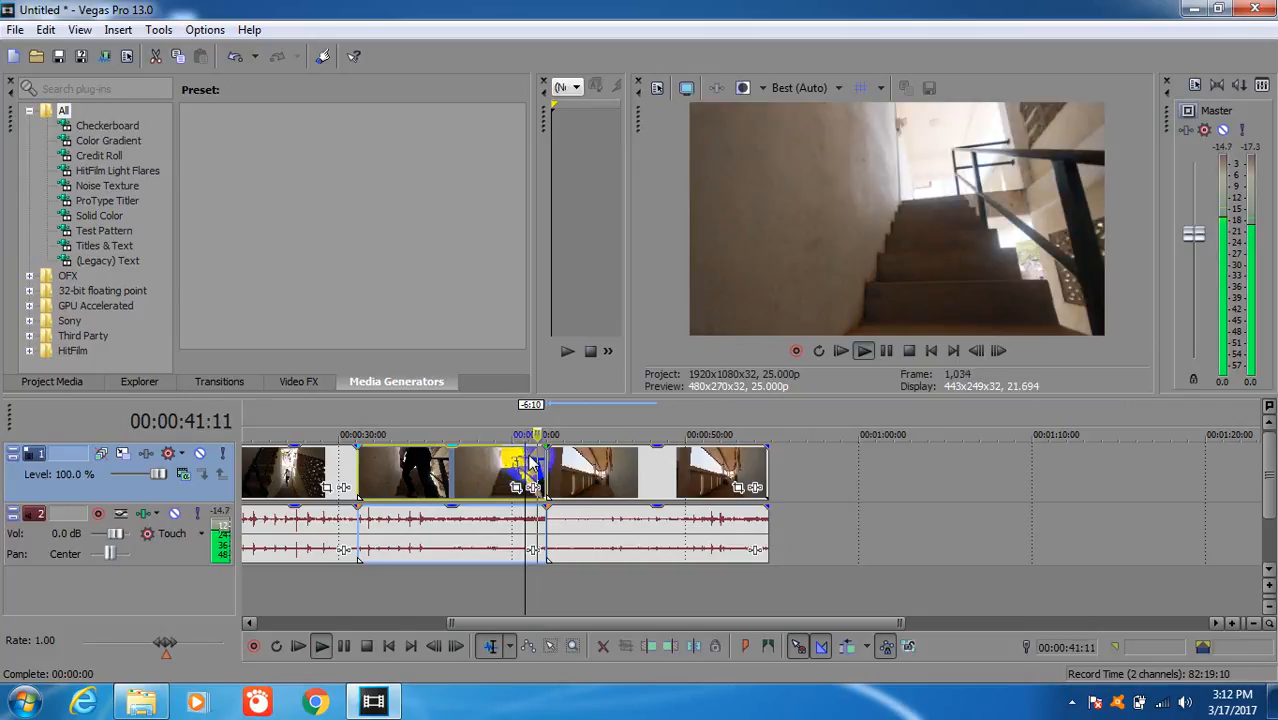
pyautogui.press('space')
pyautogui.press('space')
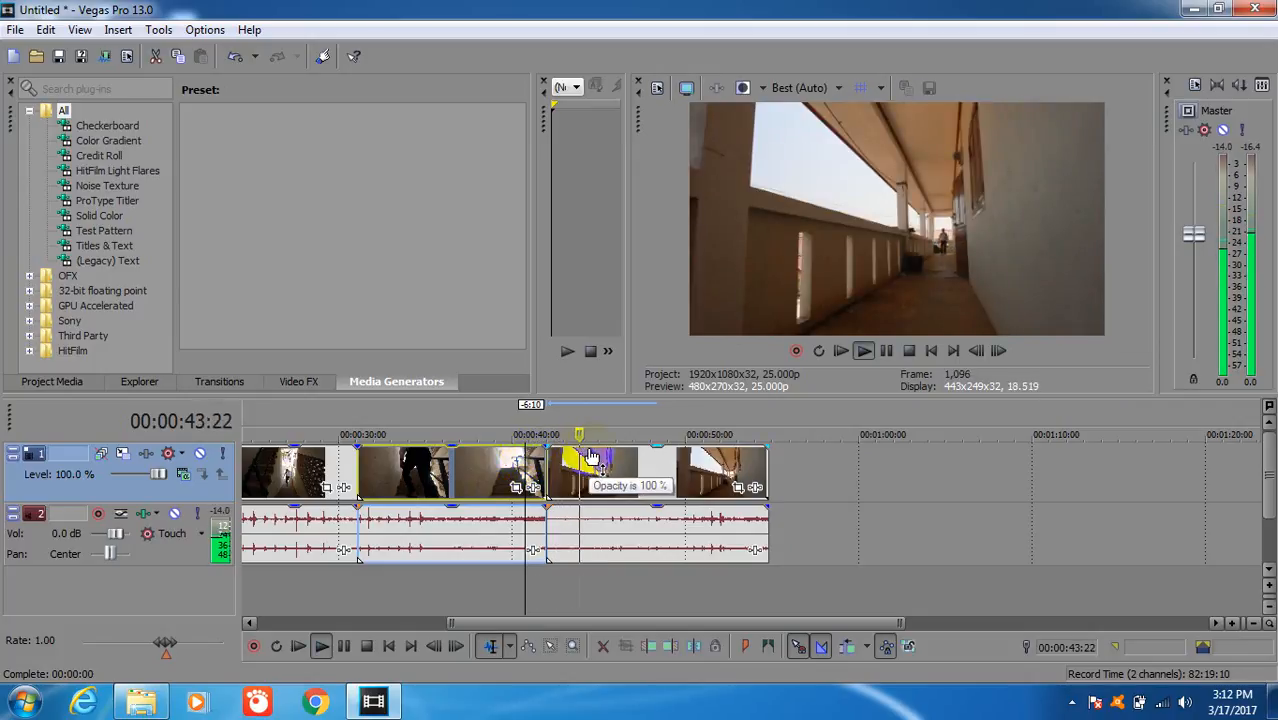
# Split the corridor clip at 00:00:45:04 and again at about 00:00:51, isolating its middle section
pyautogui.click(604, 468)
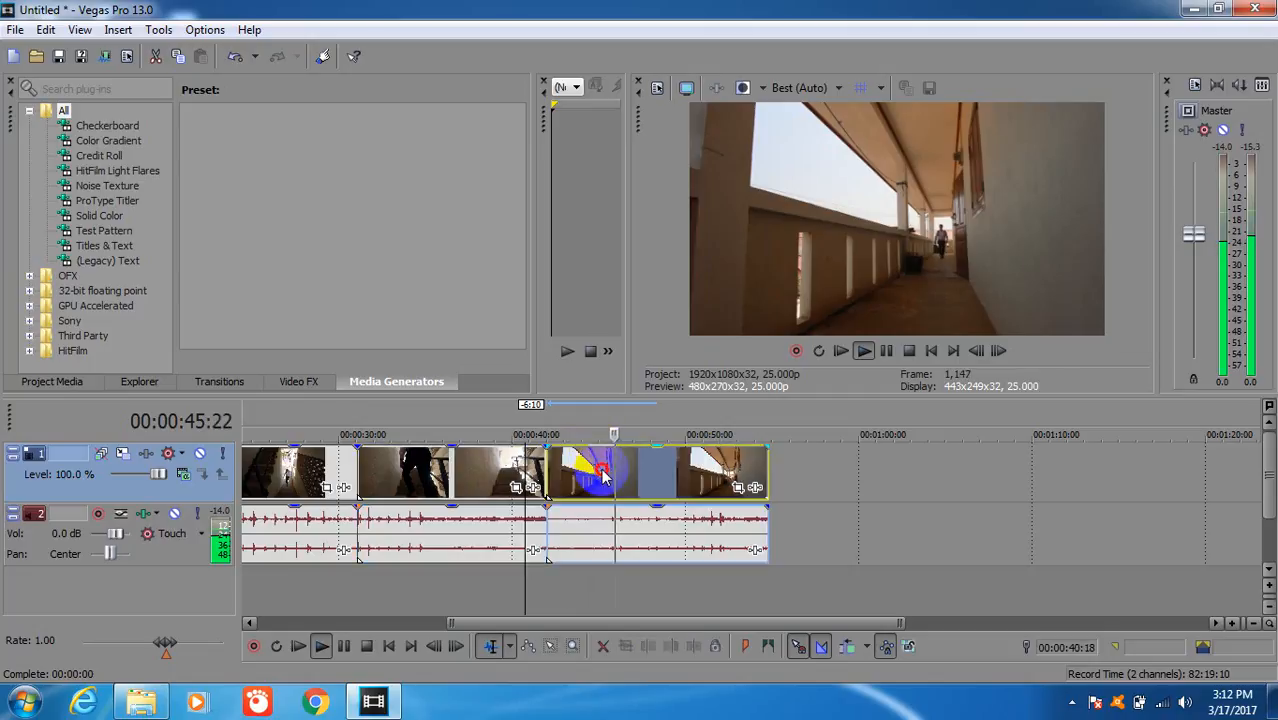
pyautogui.press('space')
pyautogui.press('s')
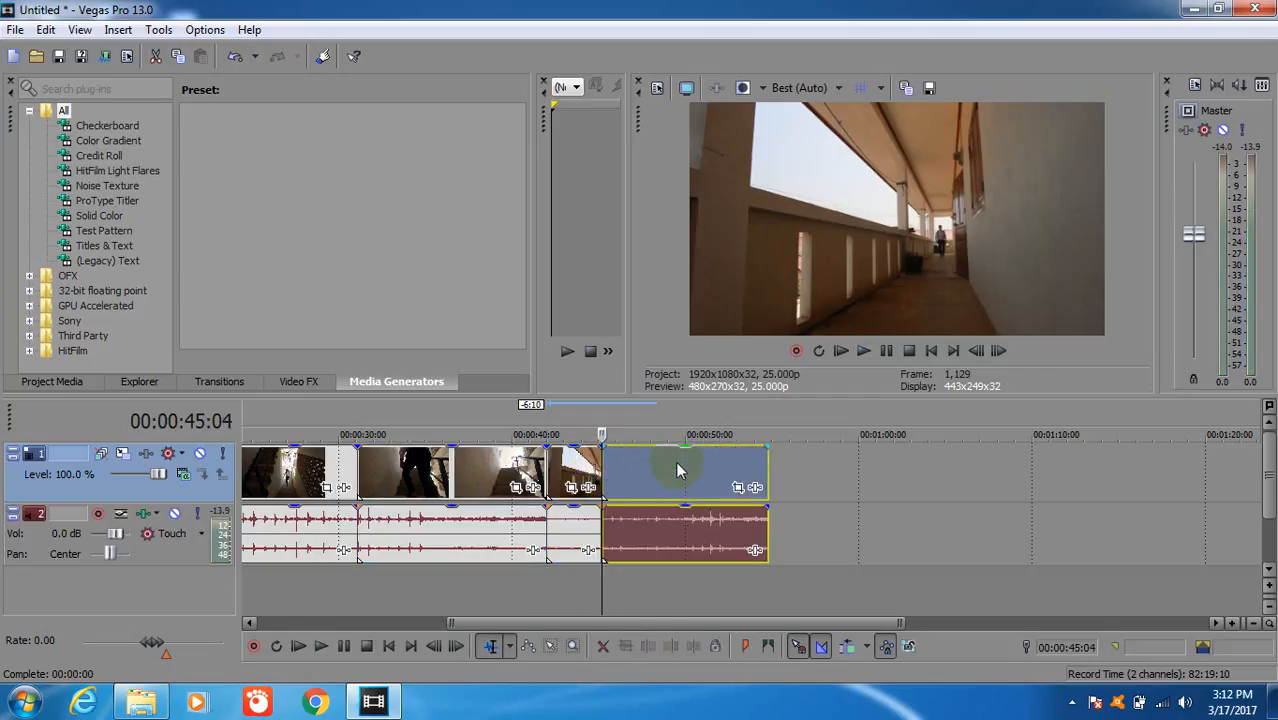
pyautogui.click(672, 465)
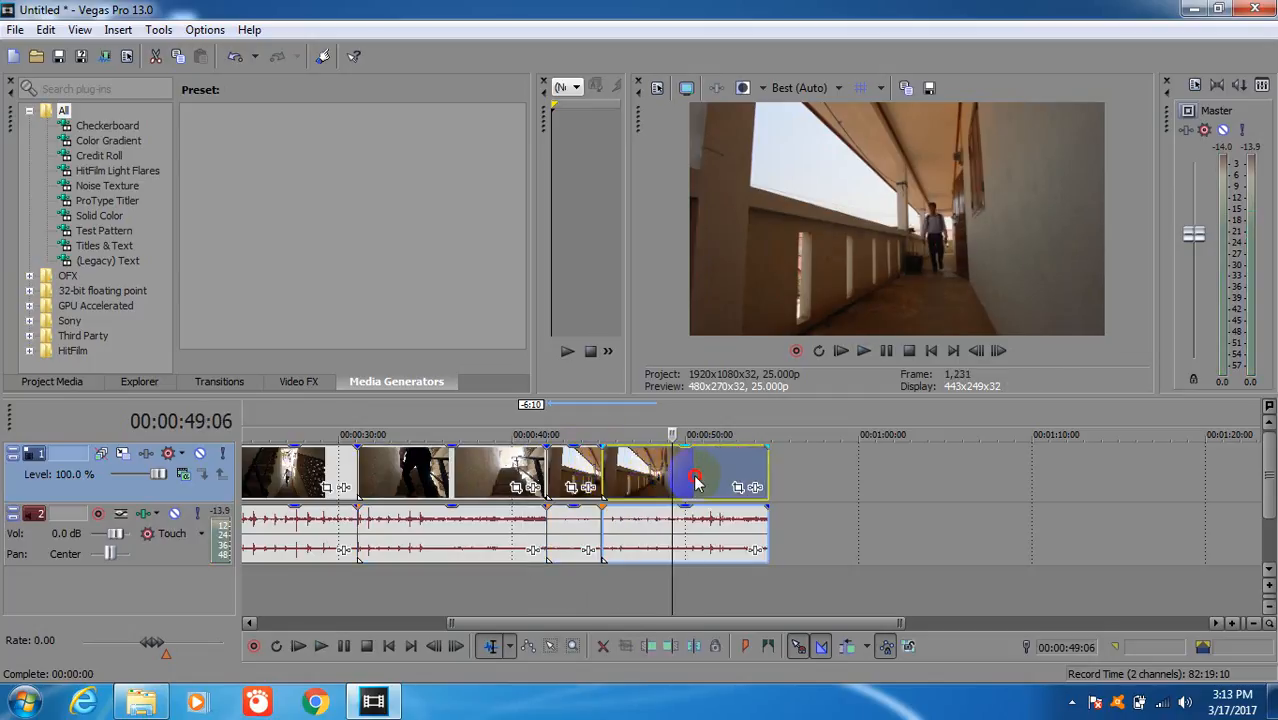
pyautogui.click(696, 480)
pyautogui.press('space')
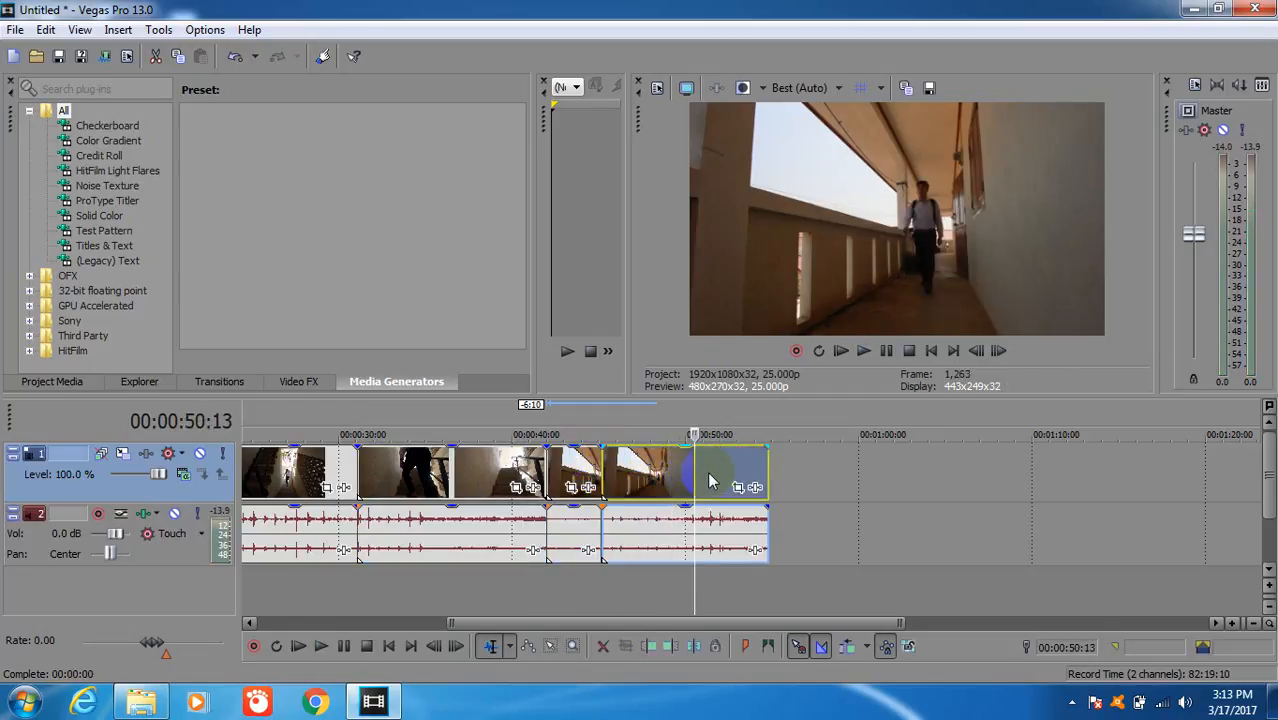
pyautogui.press('space')
pyautogui.press('s')
# Try deleting the whole middle section of the corridor clip and closing the gap, preview the join, and undo the deletion and move
pyautogui.click(644, 470)
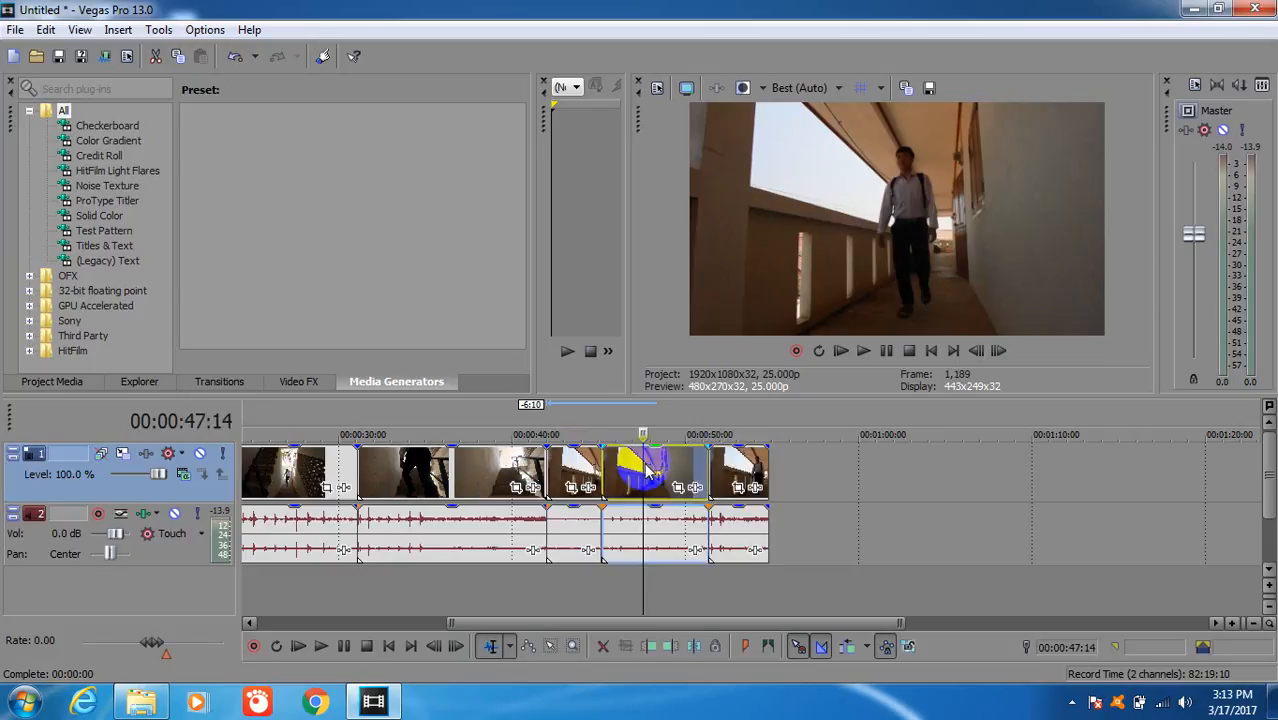
pyautogui.press('Delete')
pyautogui.moveTo(722, 490); pyautogui.dragTo(580, 472)
pyautogui.click(573, 470)
pyautogui.press('space')
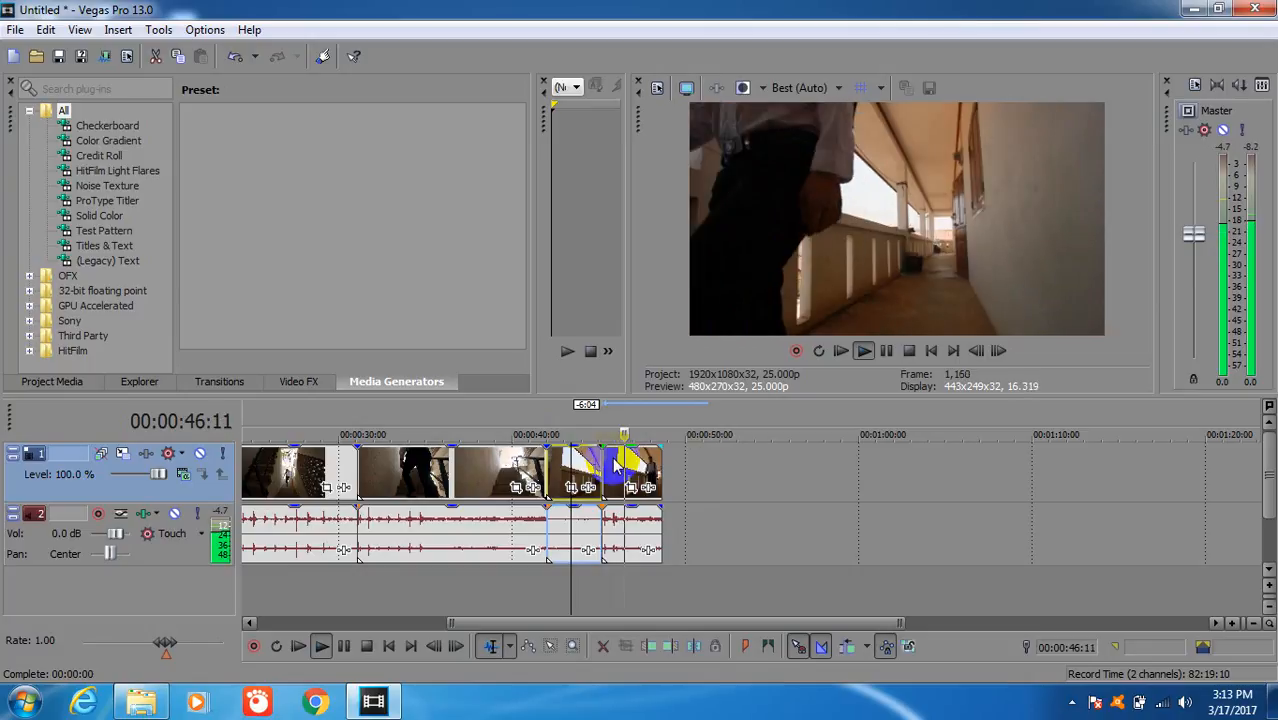
pyautogui.press('space')
pyautogui.hotkey('ctrl', 'v')
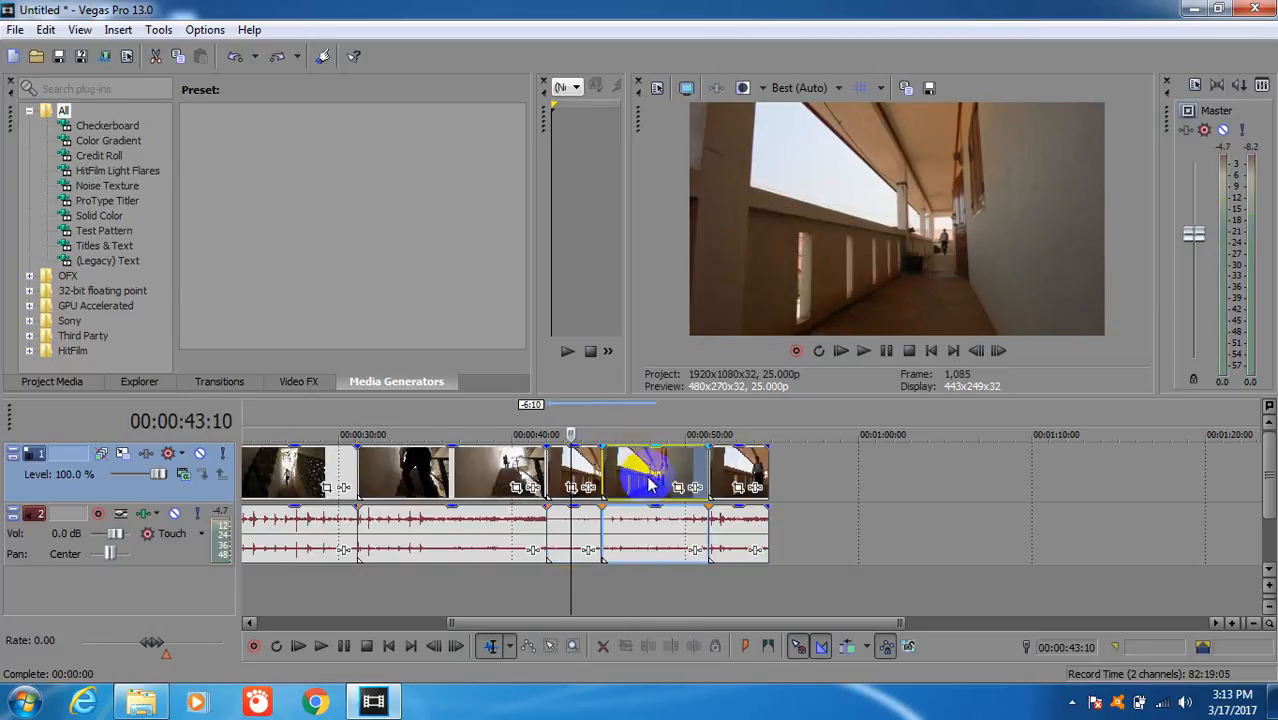
# Split the middle corridor section at 00:00:47:00 and delete the part before the split
pyautogui.press('s')
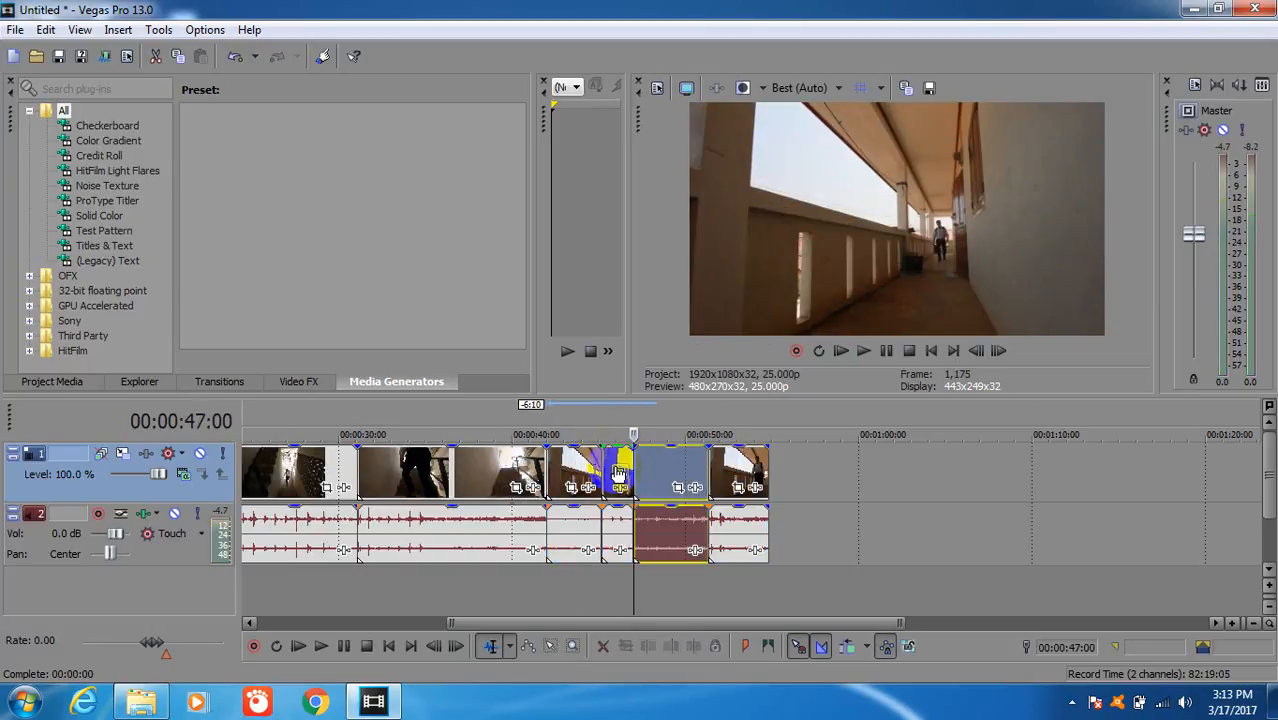
pyautogui.click(616, 468)
pyautogui.press('Delete')
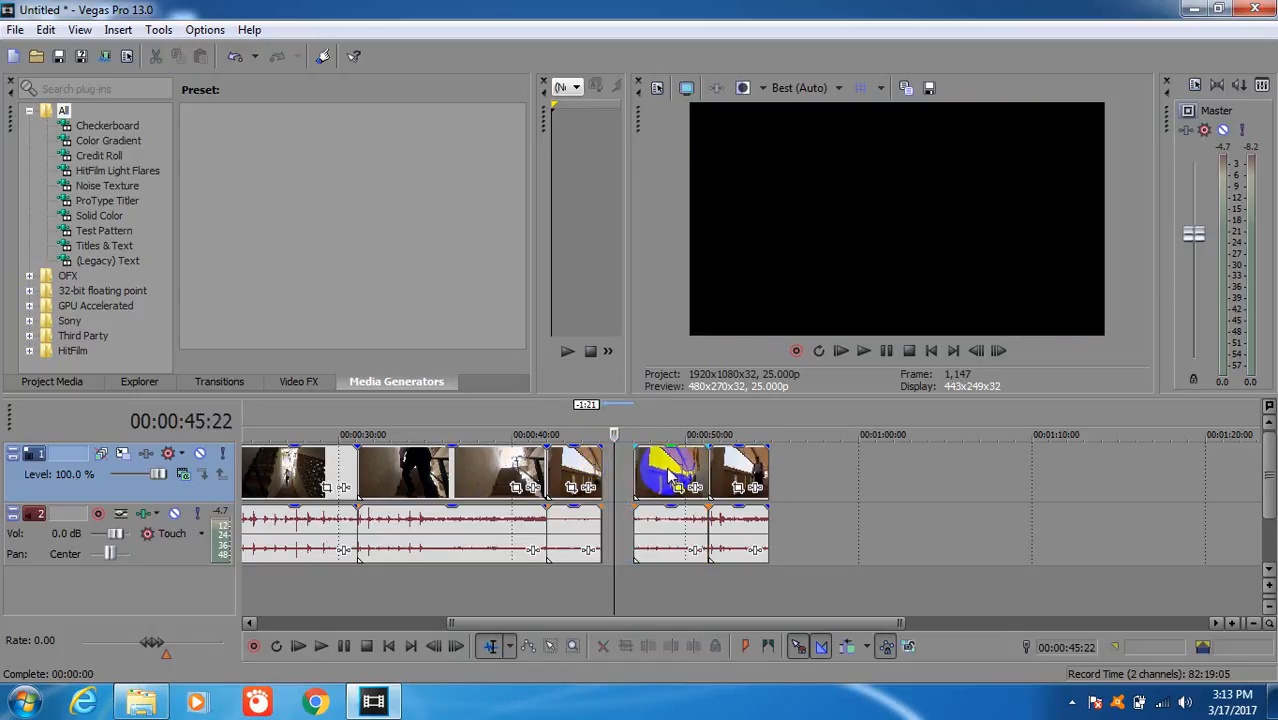
# Split the remaining middle corridor section at about 00:00:49 and delete the part after the split
pyautogui.click(674, 464)
pyautogui.press('s')
pyautogui.click(687, 466)
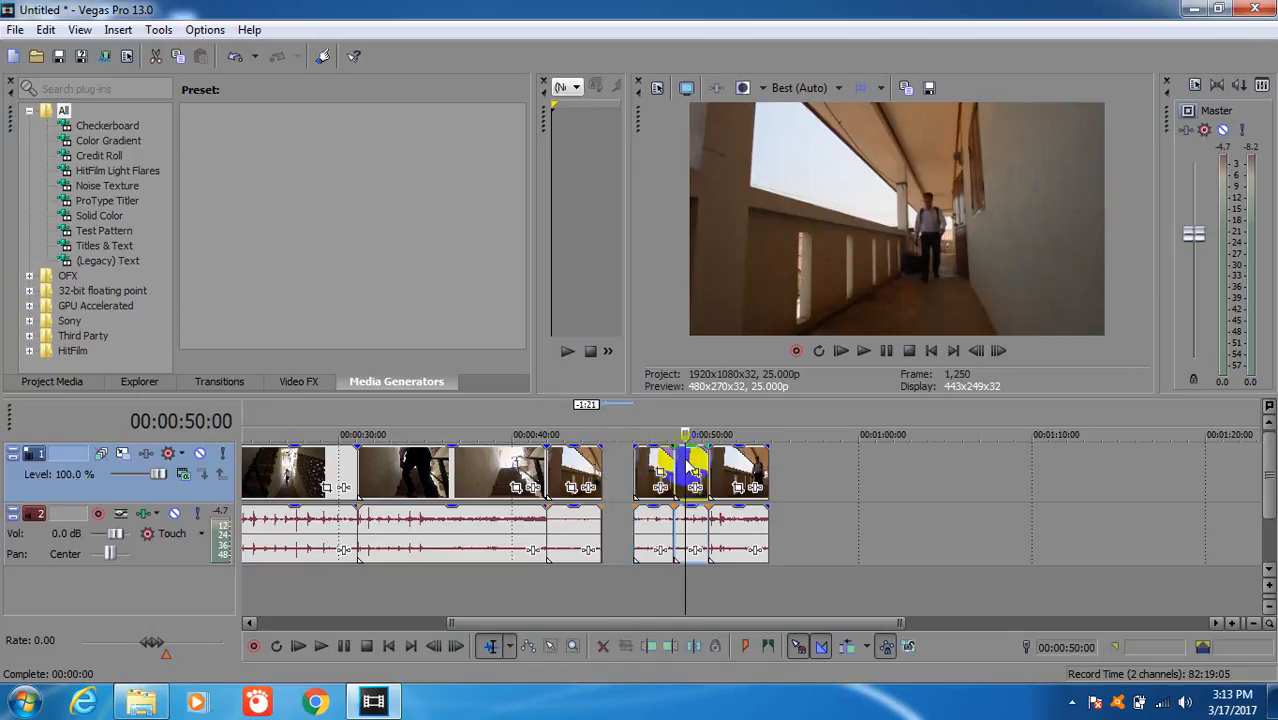
pyautogui.press('Delete')
# Split the first corridor piece at 00:00:43:15 and delete the part after the split
pyautogui.click(585, 482)
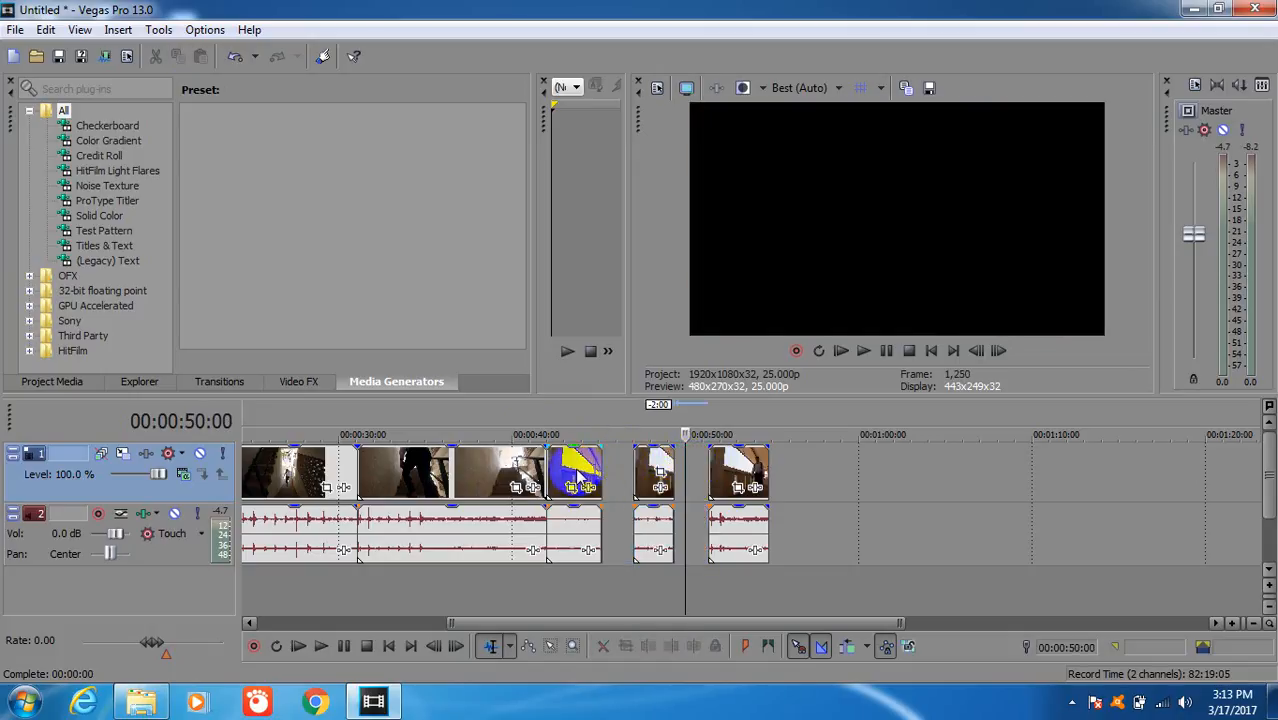
pyautogui.click(575, 478)
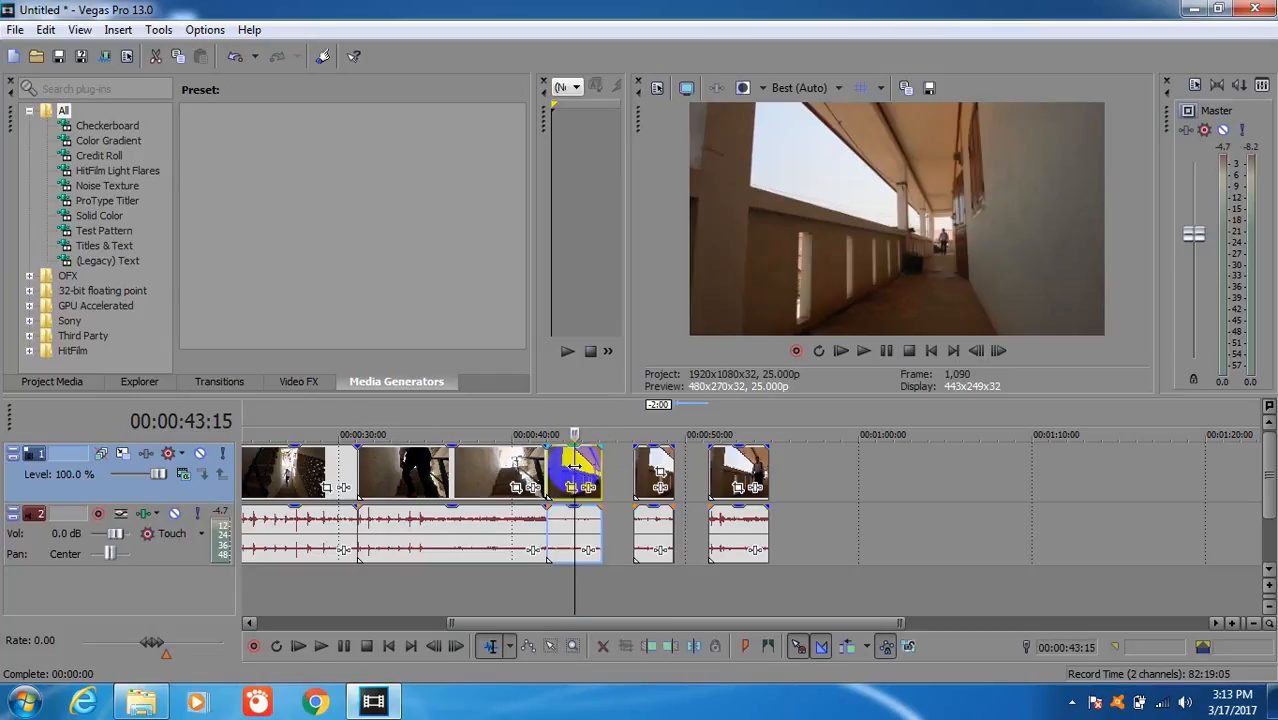
pyautogui.press('s')
pyautogui.click(589, 468)
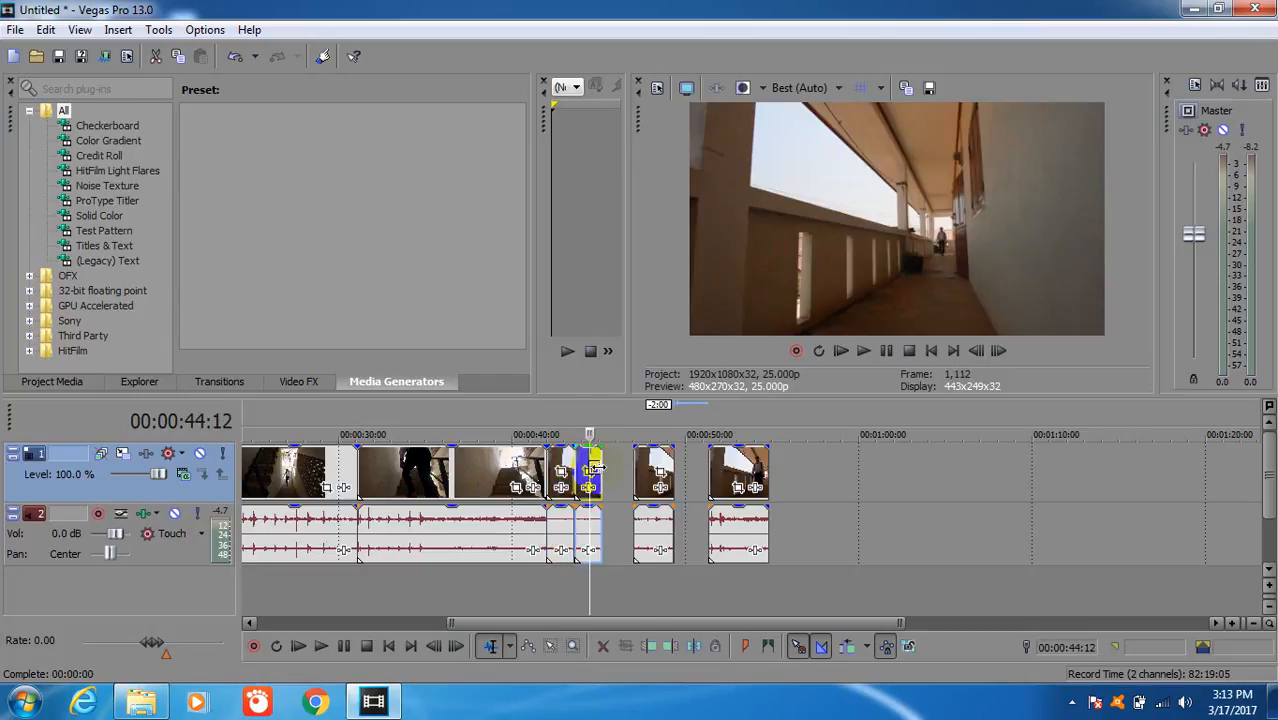
# Move the middle and last corridor pieces earlier to close both gaps, and play the joined pieces
pyautogui.moveTo(657, 475); pyautogui.dragTo(599, 478)
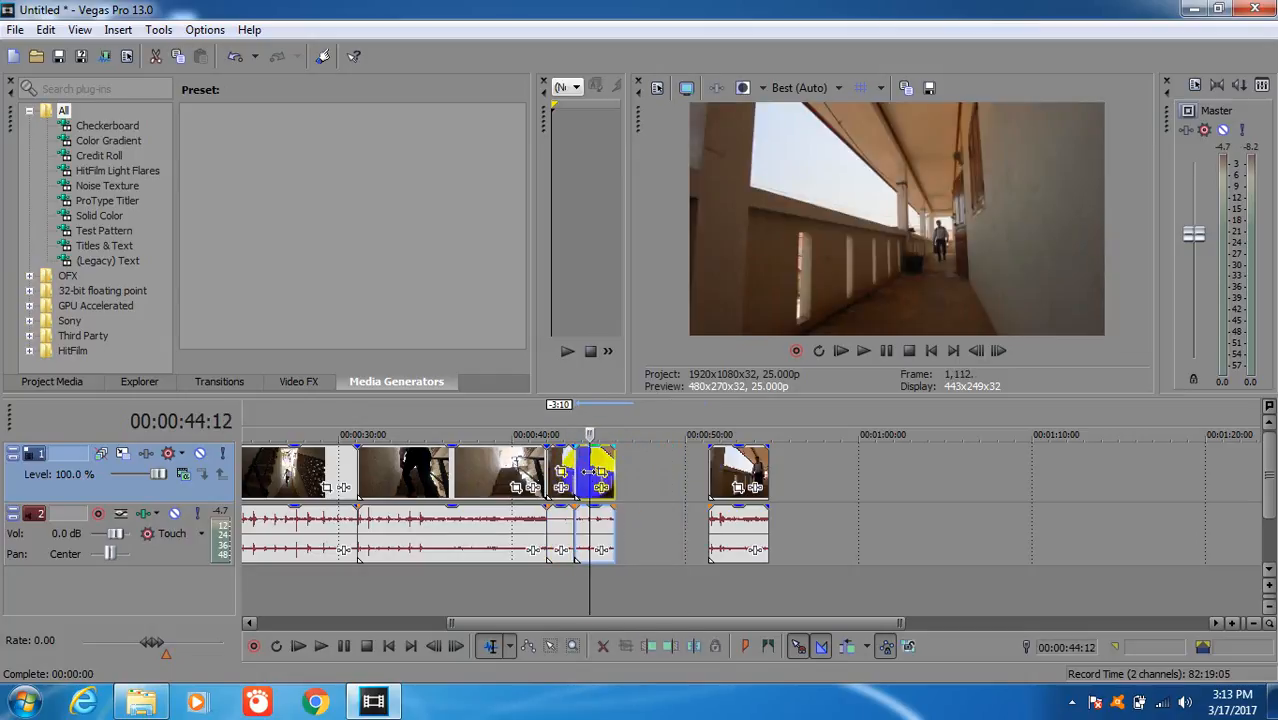
pyautogui.moveTo(738, 472); pyautogui.dragTo(644, 472)
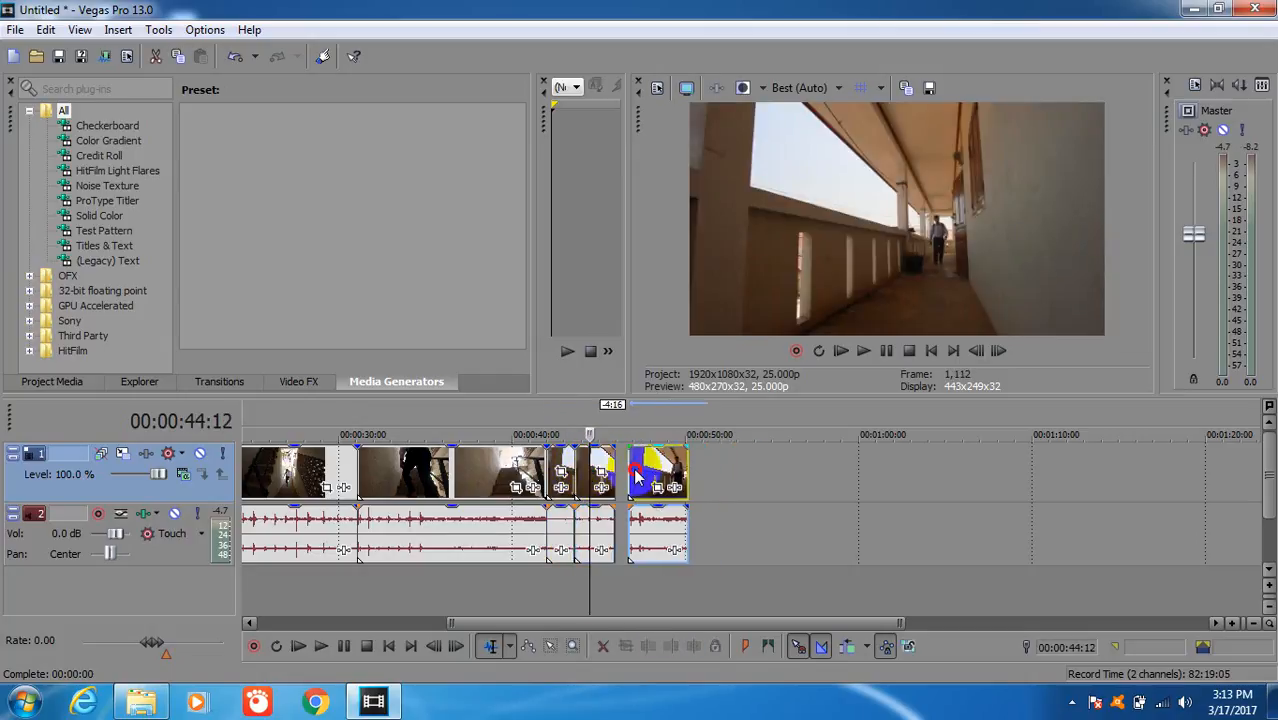
pyautogui.click(562, 468)
pyautogui.press('space')
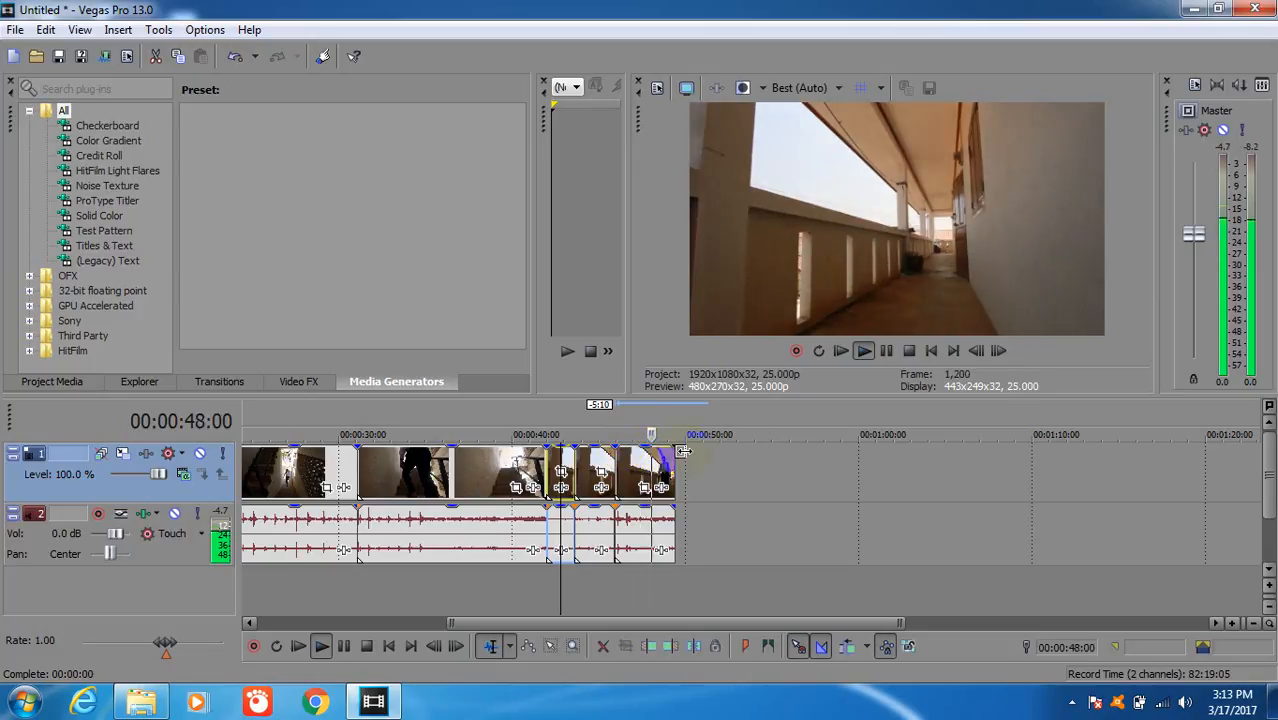
# Cut the last corridor piece at about 00:00:47:17, delete the empty-corridor part after it, and play the end
pyautogui.click(652, 465)
pyautogui.press('space')
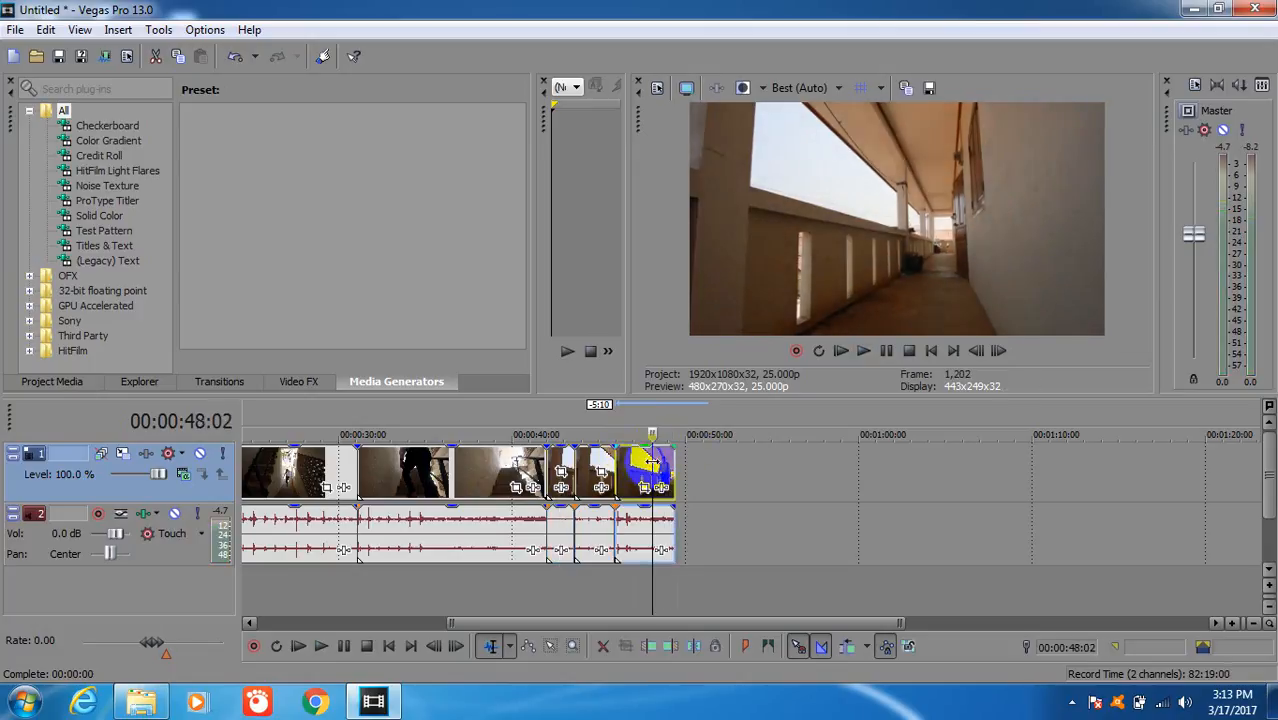
pyautogui.click(644, 466)
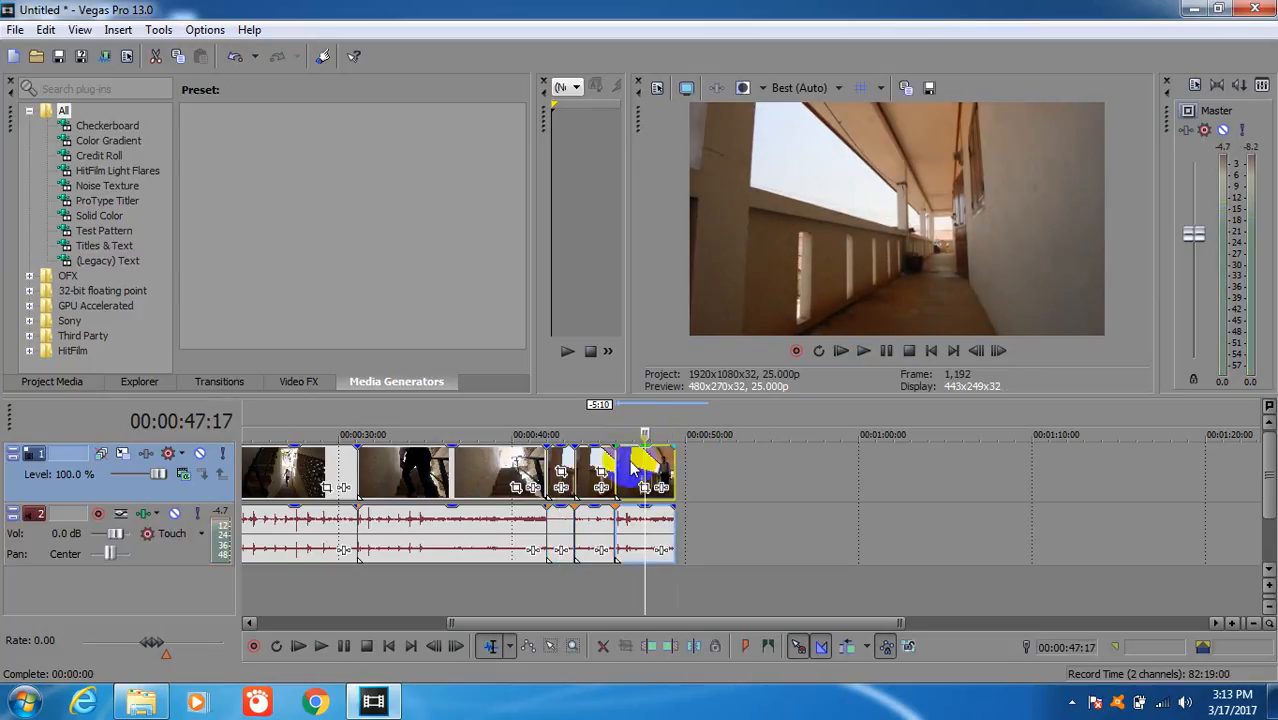
pyautogui.click(630, 466)
pyautogui.press('space')
pyautogui.press('space')
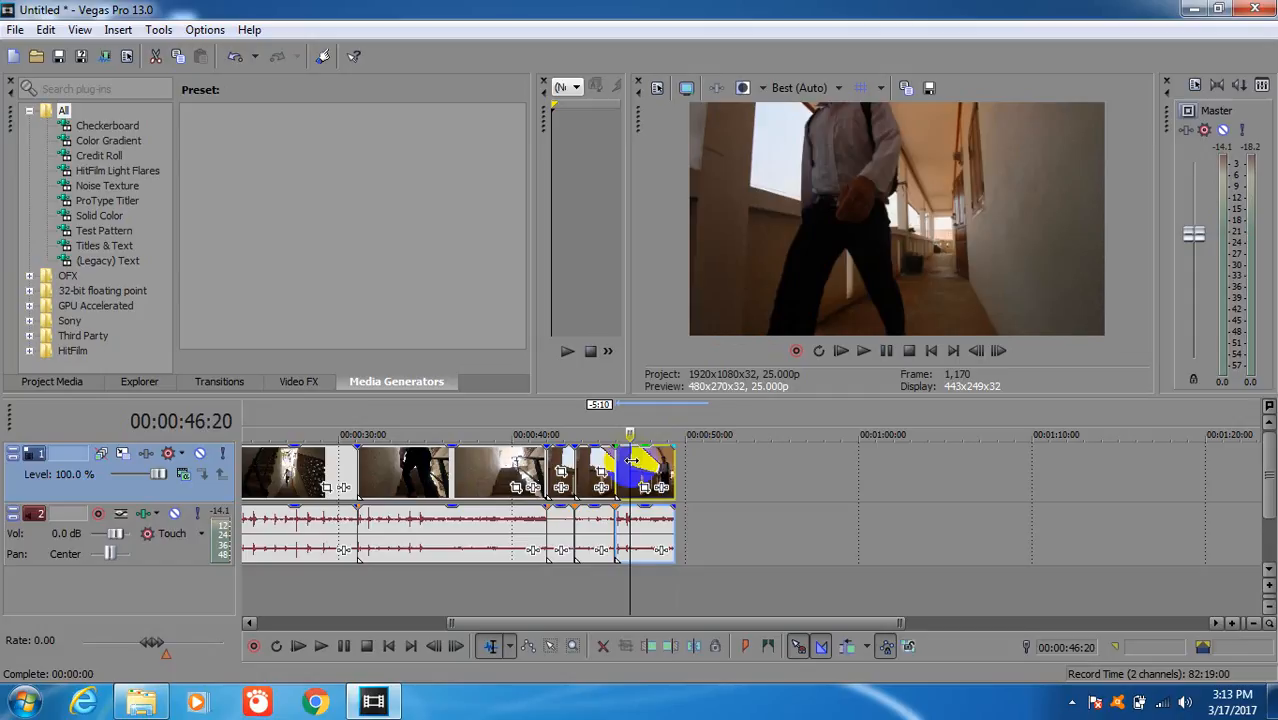
pyautogui.press('space')
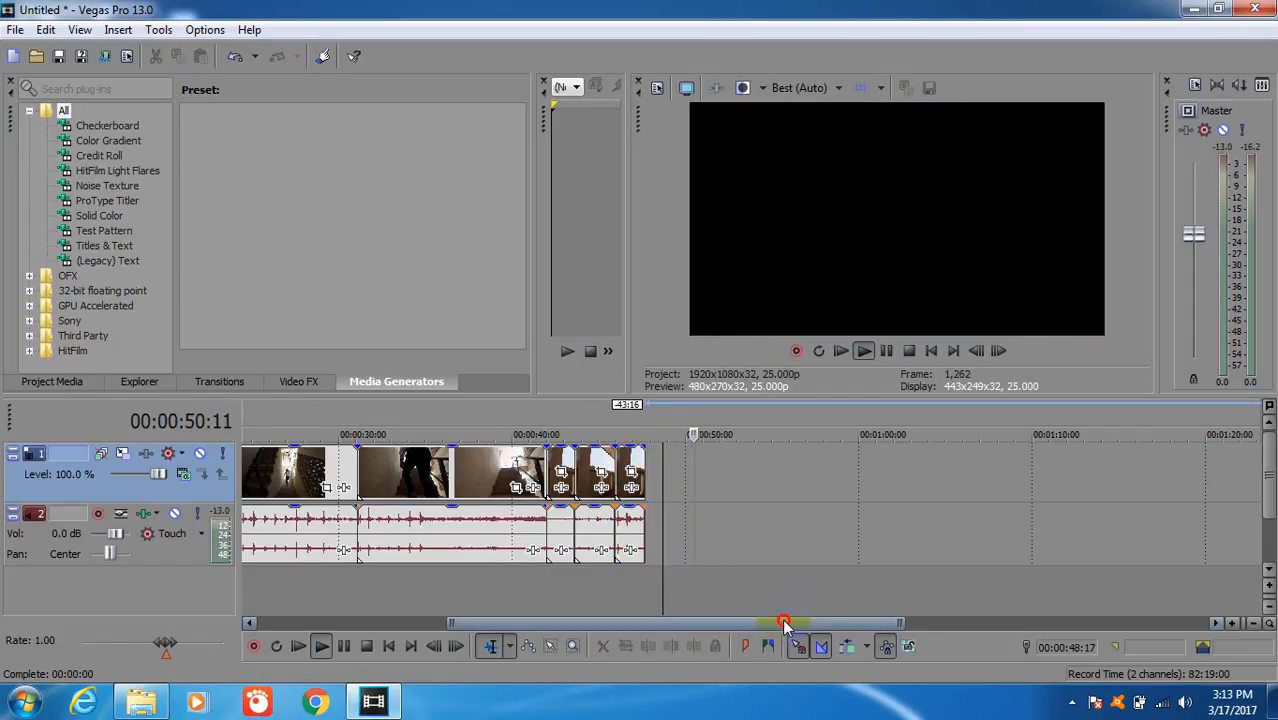
# Move the balcony corridor clip closer to the joined pieces, starting at 00:00:55:04, and preview its beginning
pyautogui.moveTo(787, 622); pyautogui.dragTo(940, 621)
pyautogui.moveTo(1048, 492); pyautogui.dragTo(470, 500)
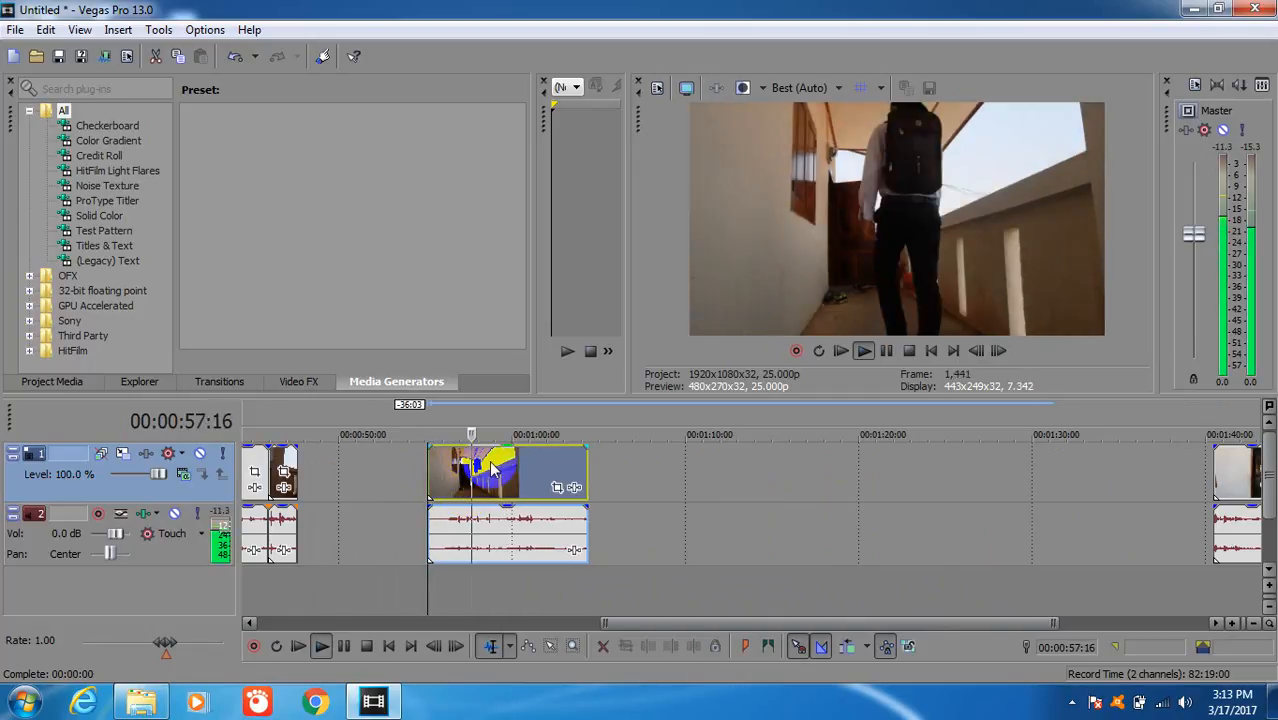
pyautogui.press('space')
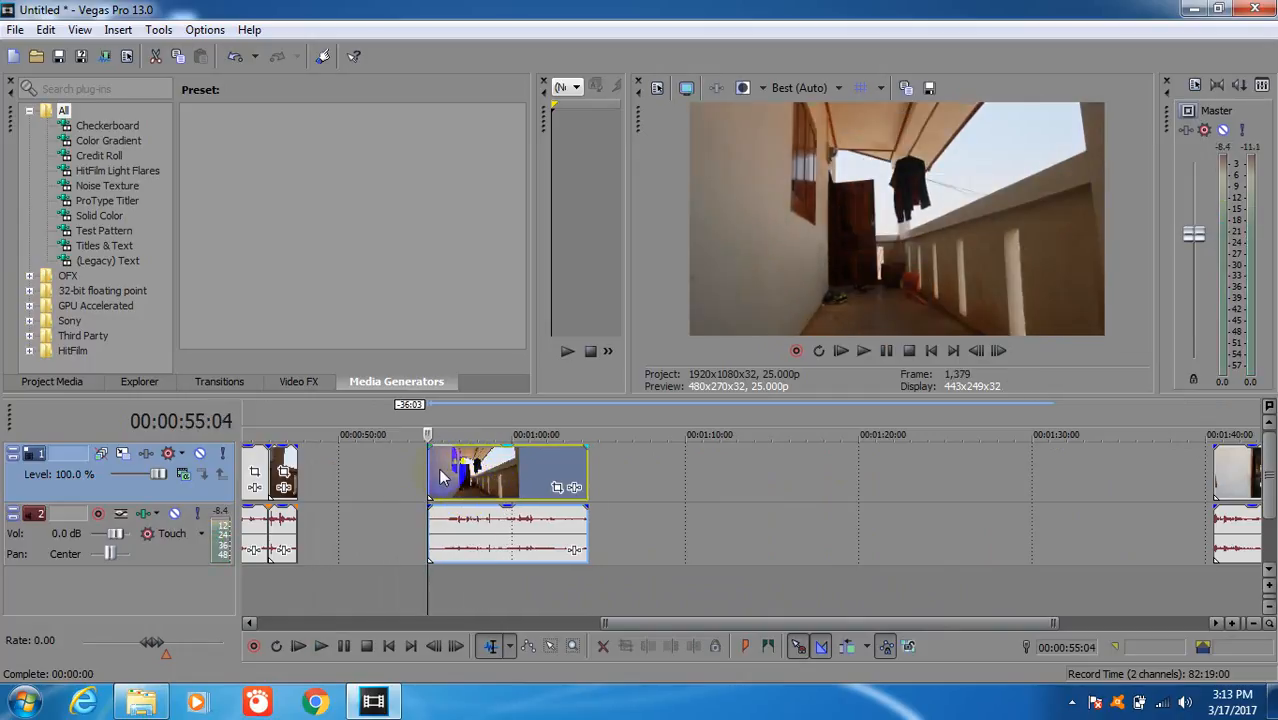
pyautogui.press('space')
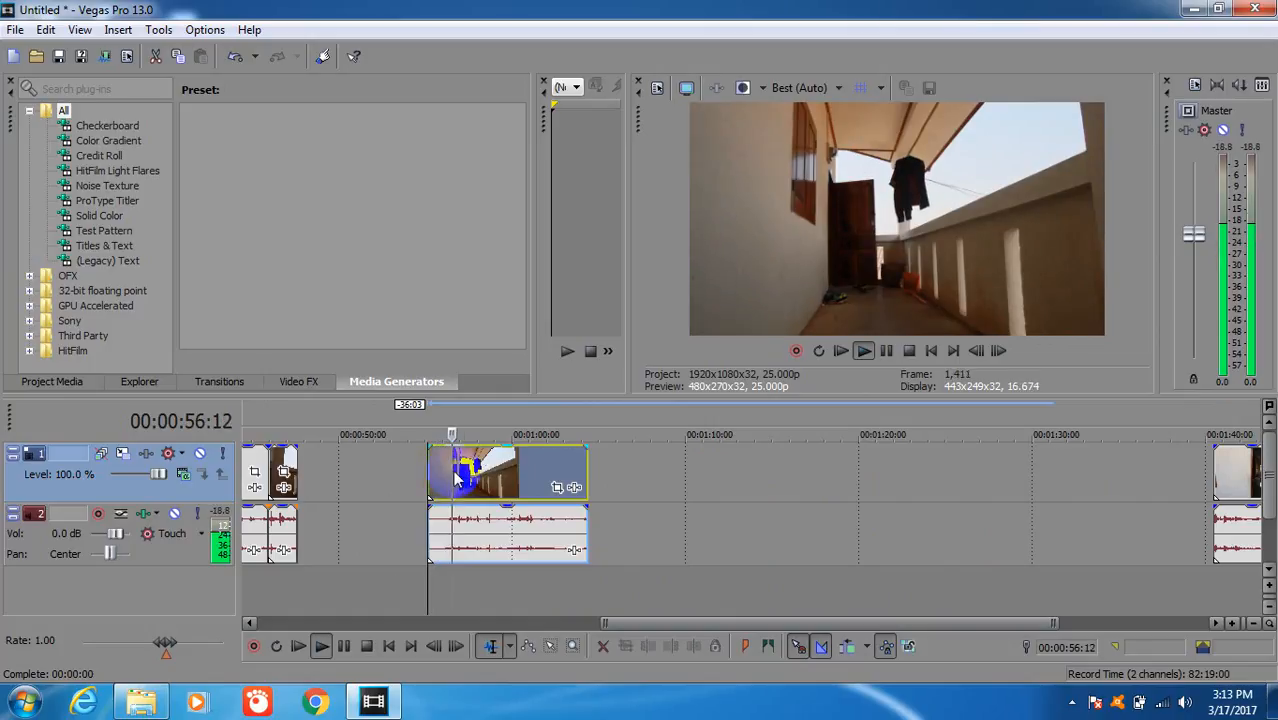
# Split the balcony clip at 00:00:56:11, just before the man enters the frame, and delete the part before the split
pyautogui.click(455, 470)
pyautogui.press('space')
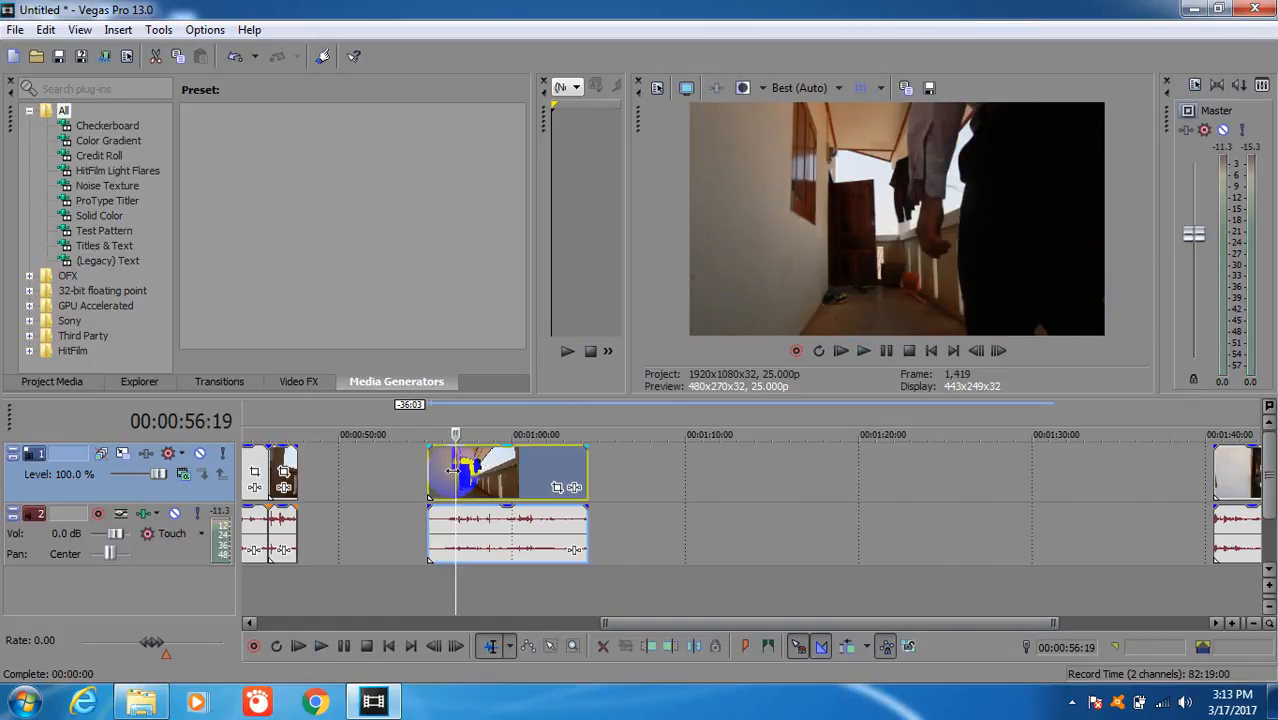
pyautogui.press('Left')
pyautogui.press('Left')
pyautogui.press('Left')
pyautogui.press('Left')
pyautogui.press('Left')
pyautogui.press('Left')
pyautogui.press('Left')
pyautogui.press('Left')
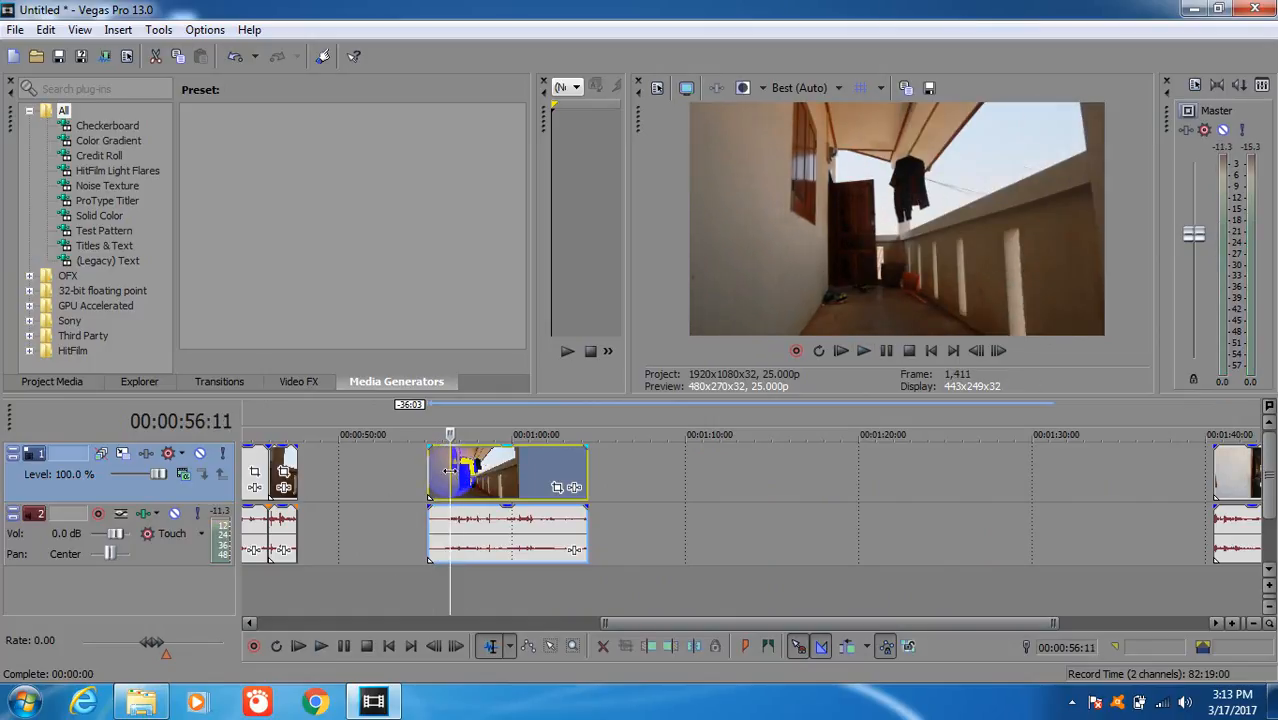
pyautogui.press('s')
pyautogui.click(446, 476)
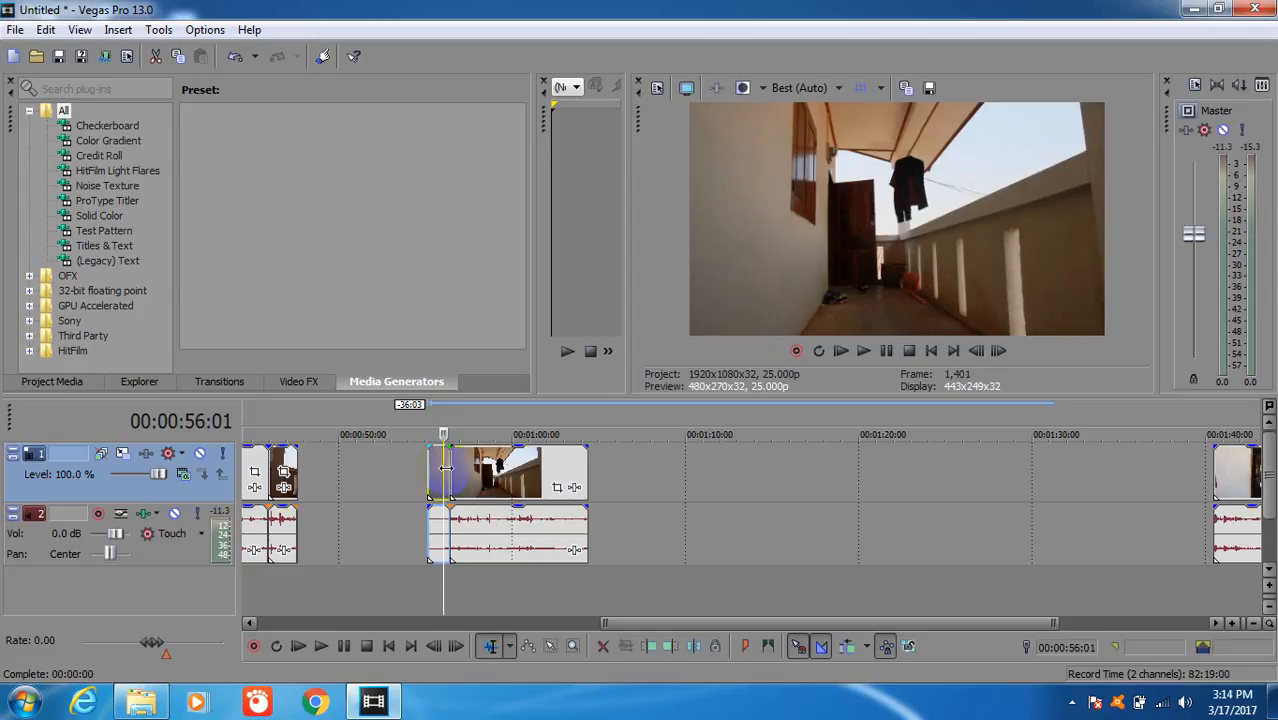
# Join the remaining balcony clip to the end of the last corridor piece and preview the transition
pyautogui.moveTo(446, 468); pyautogui.dragTo(337, 500)
pyautogui.click(296, 466)
pyautogui.press('space')
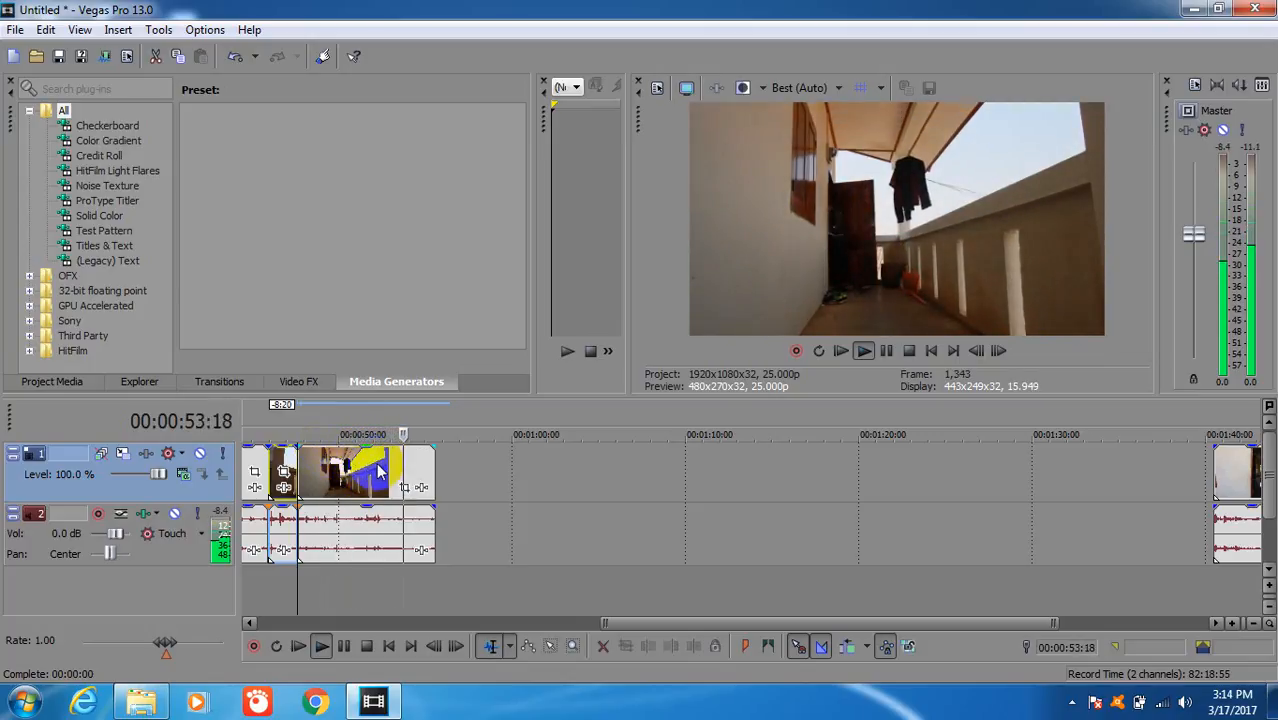
pyautogui.click(357, 462)
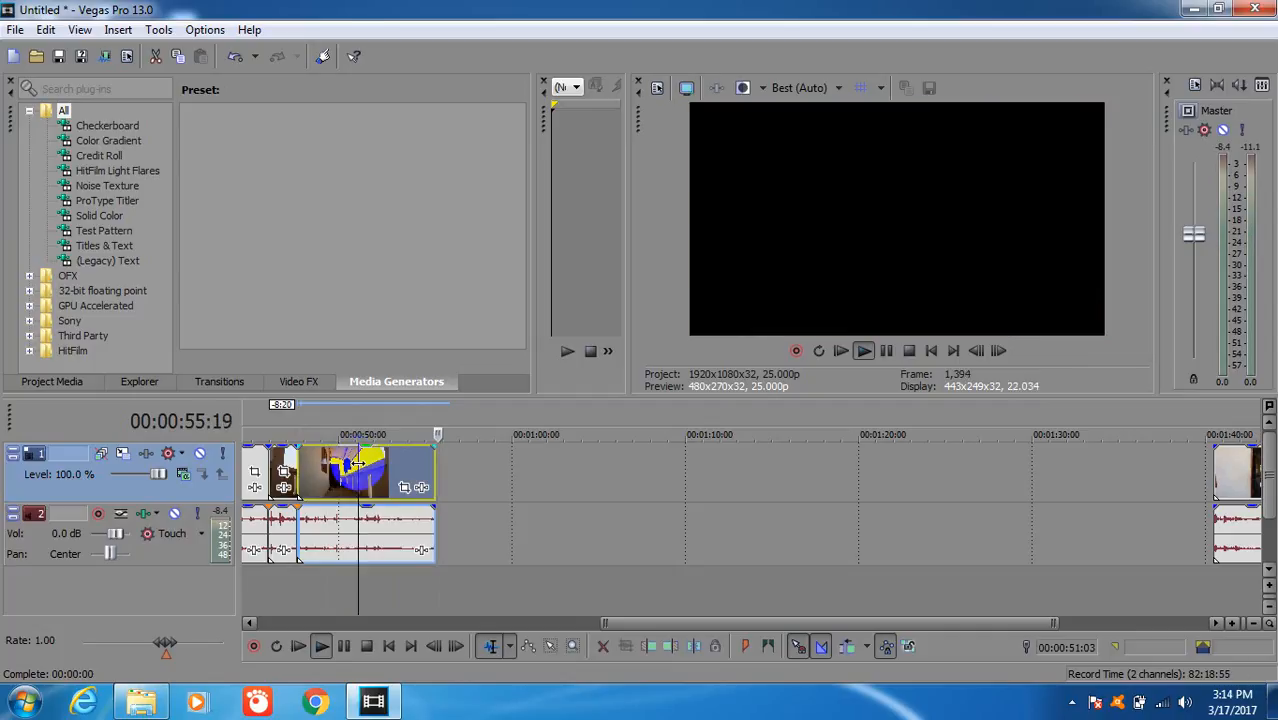
pyautogui.press('space')
pyautogui.press('space')
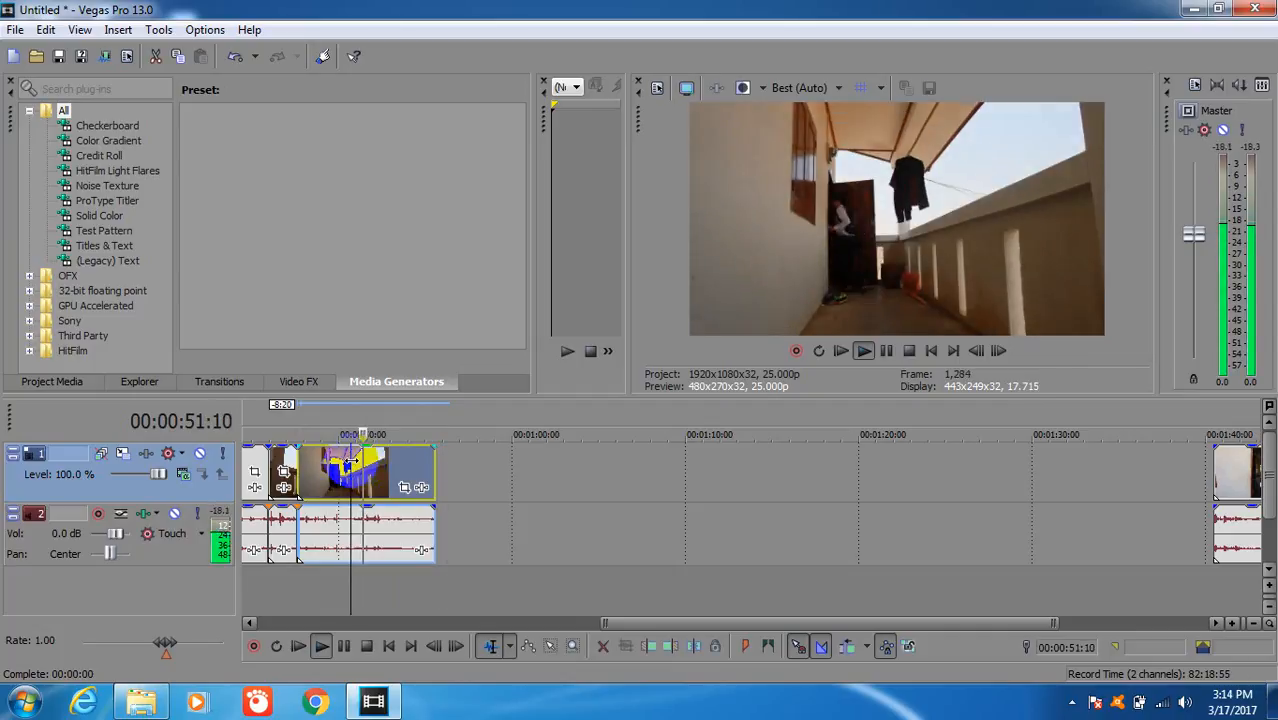
pyautogui.press('space')
# Bring the next doorway clip to about 00:00:59, preview it, and delete it from the timeline
pyautogui.moveTo(1253, 513); pyautogui.dragTo(1090, 511)
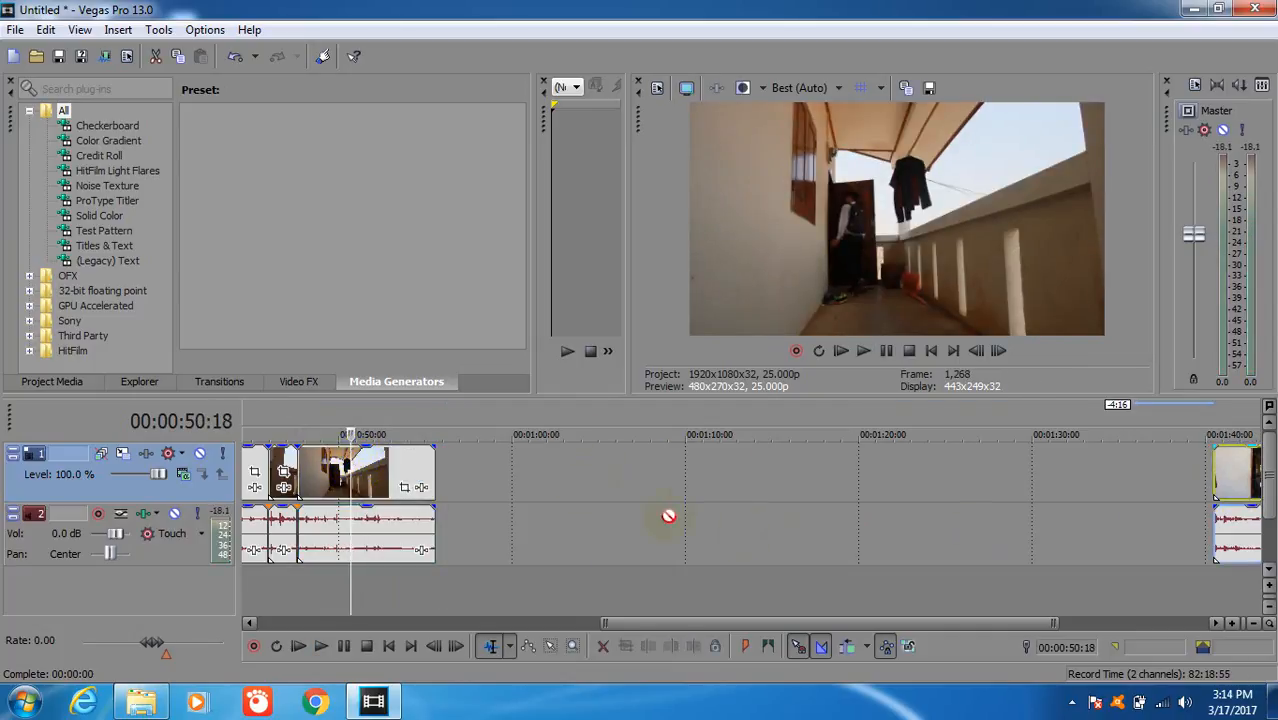
pyautogui.moveTo(669, 516); pyautogui.dragTo(530, 513)
pyautogui.click(534, 470)
pyautogui.press('space')
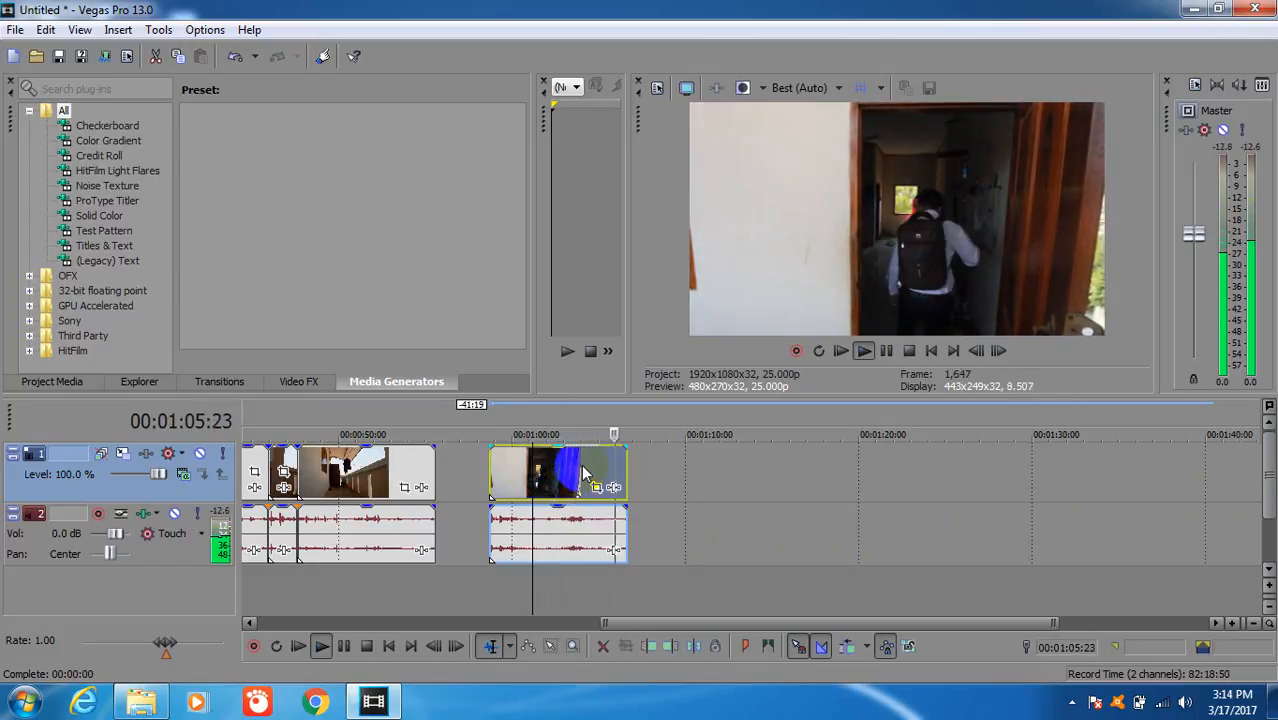
pyautogui.press('space')
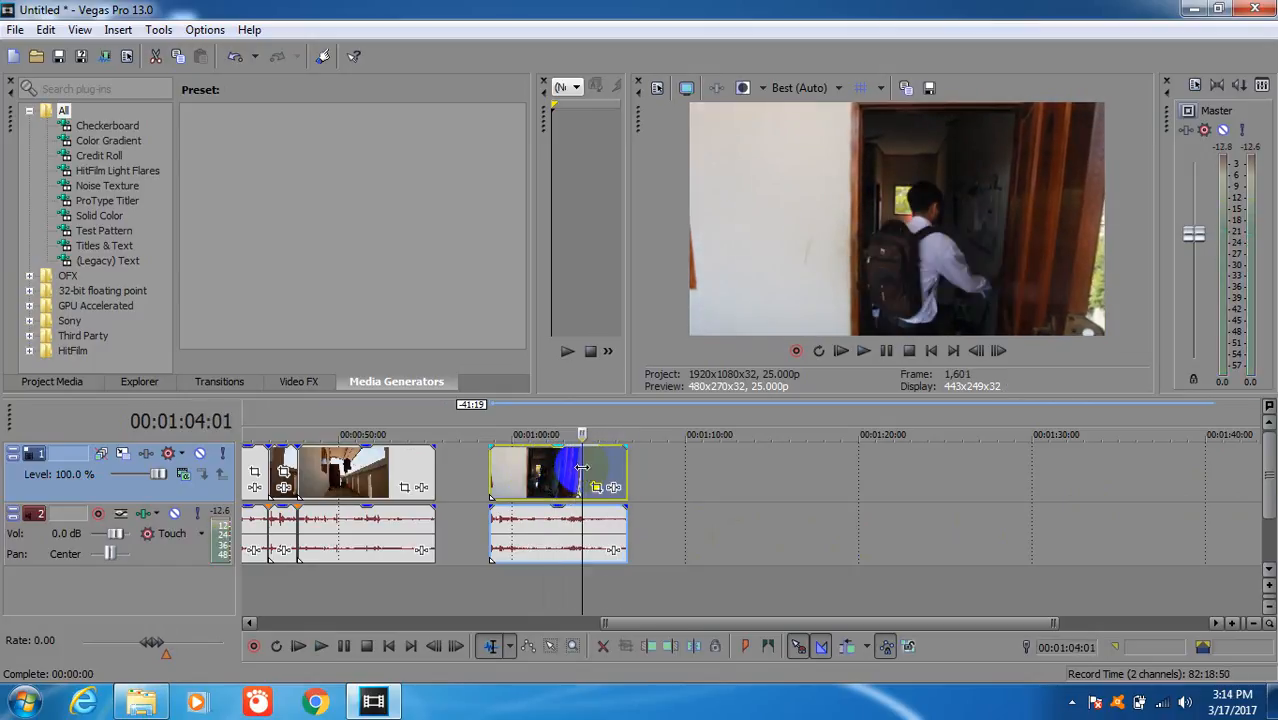
pyautogui.press('Delete')
# Move the final doorway clip from the end of the timeline to join the end of the balcony clip
pyautogui.moveTo(637, 622); pyautogui.dragTo(806, 592)
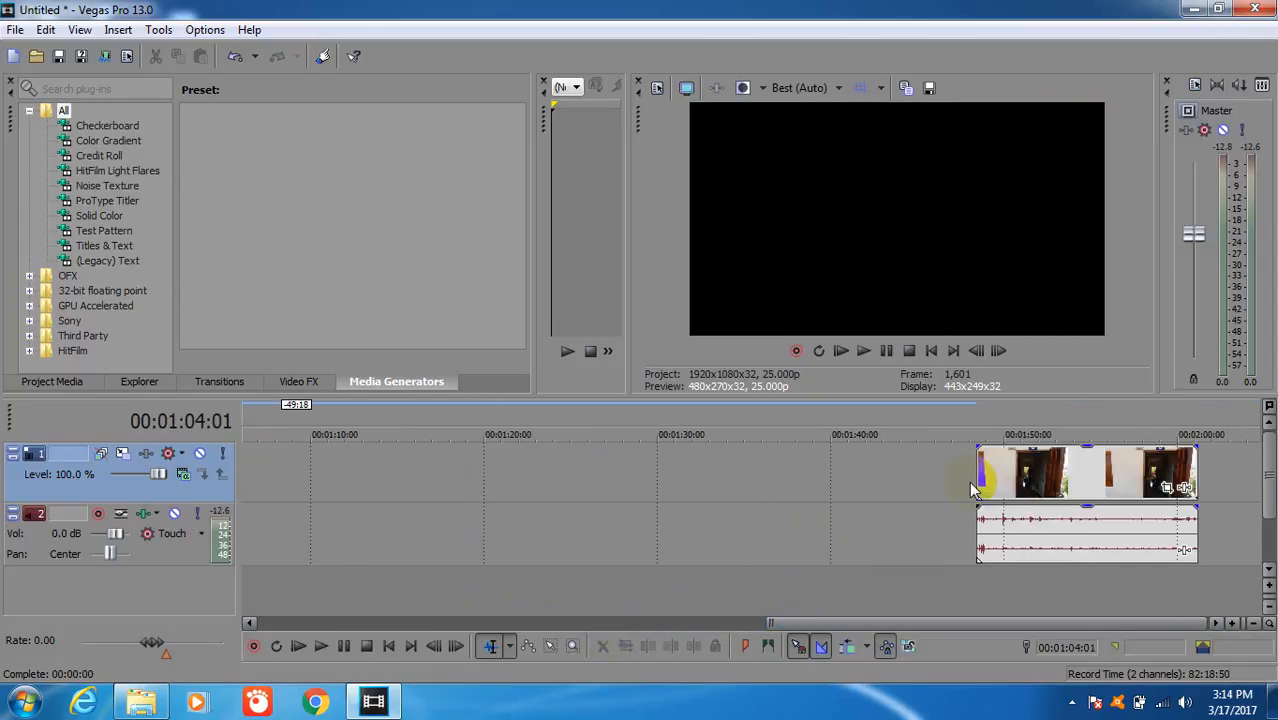
pyautogui.moveTo(972, 490); pyautogui.dragTo(318, 492)
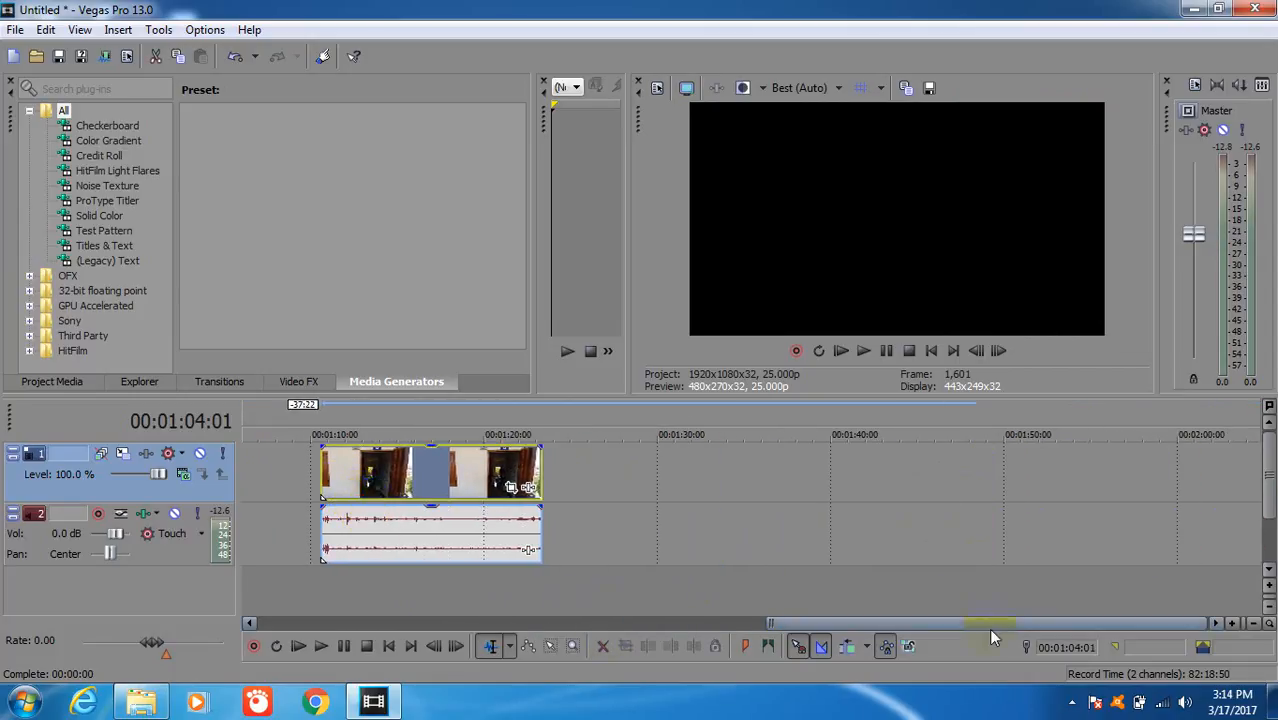
pyautogui.moveTo(992, 628); pyautogui.dragTo(752, 626)
pyautogui.moveTo(928, 481); pyautogui.dragTo(652, 534)
pyautogui.moveTo(926, 484); pyautogui.dragTo(622, 468)
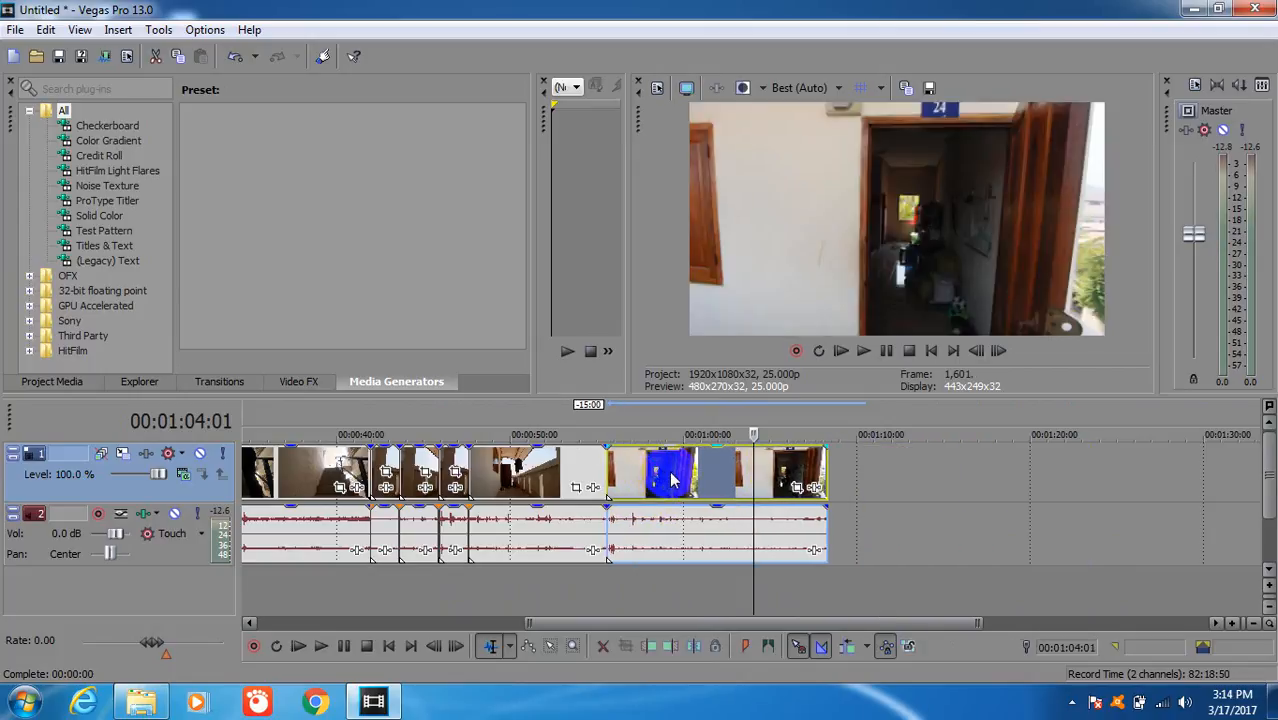
# Split the final doorway clip at 00:01:00:15 and delete the part before the split
pyautogui.click(672, 466)
pyautogui.press('space')
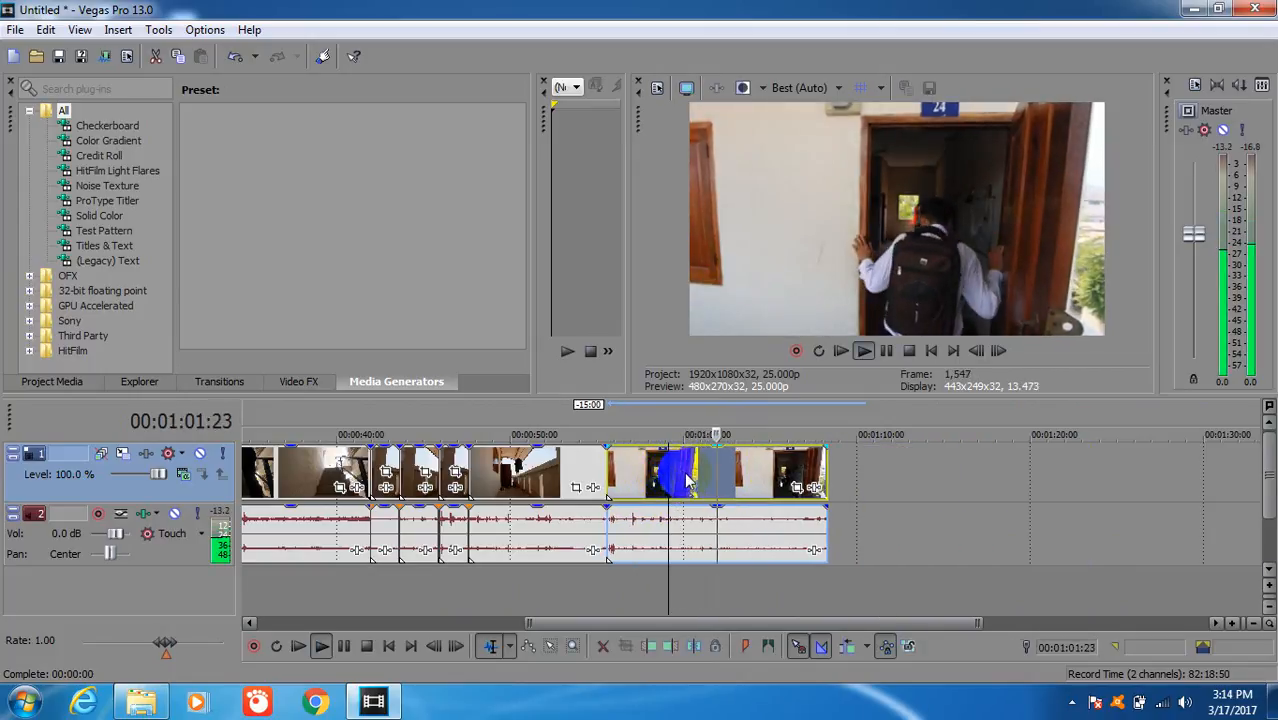
pyautogui.click(712, 467)
pyautogui.press('space')
pyautogui.press('space')
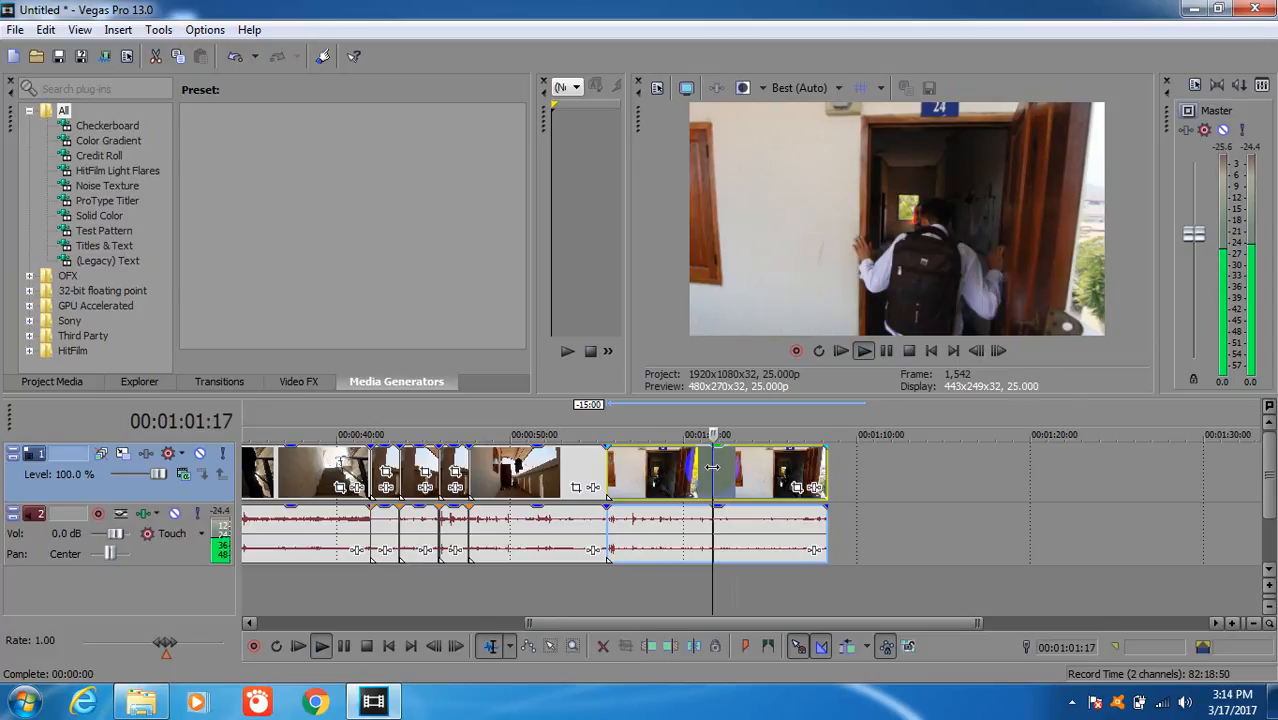
pyautogui.press('space')
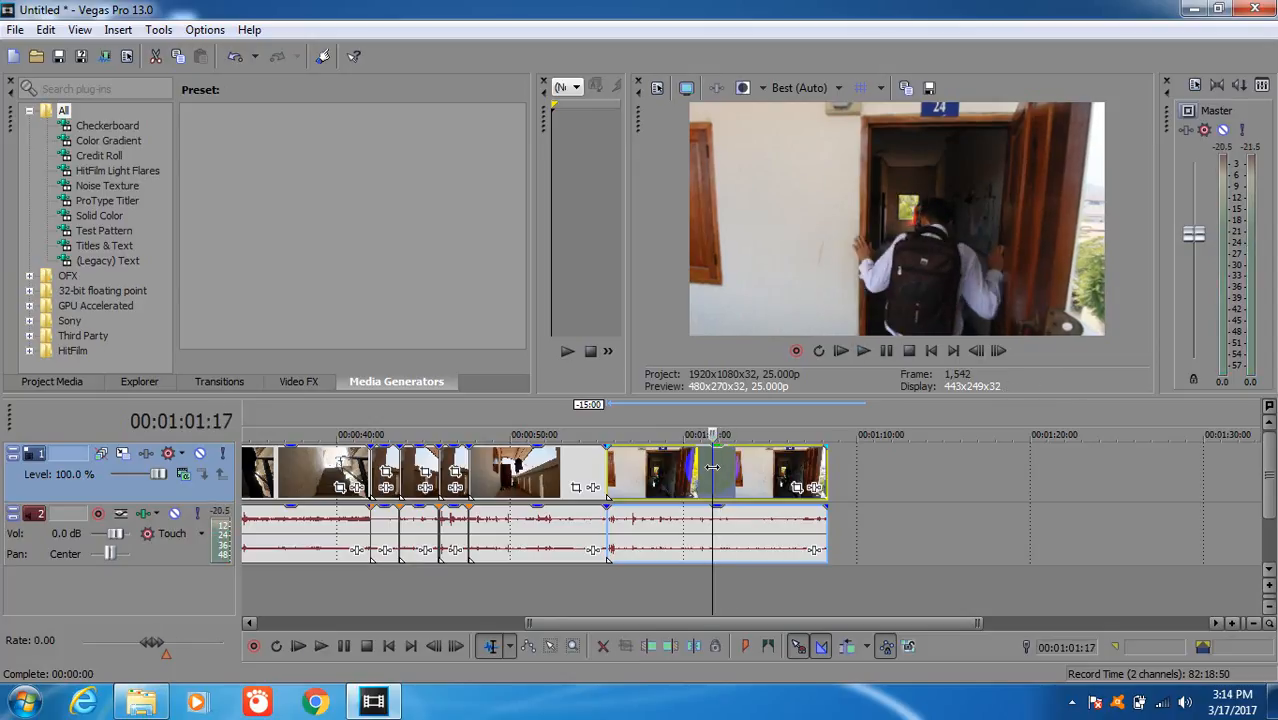
pyautogui.click(694, 467)
pyautogui.press('space')
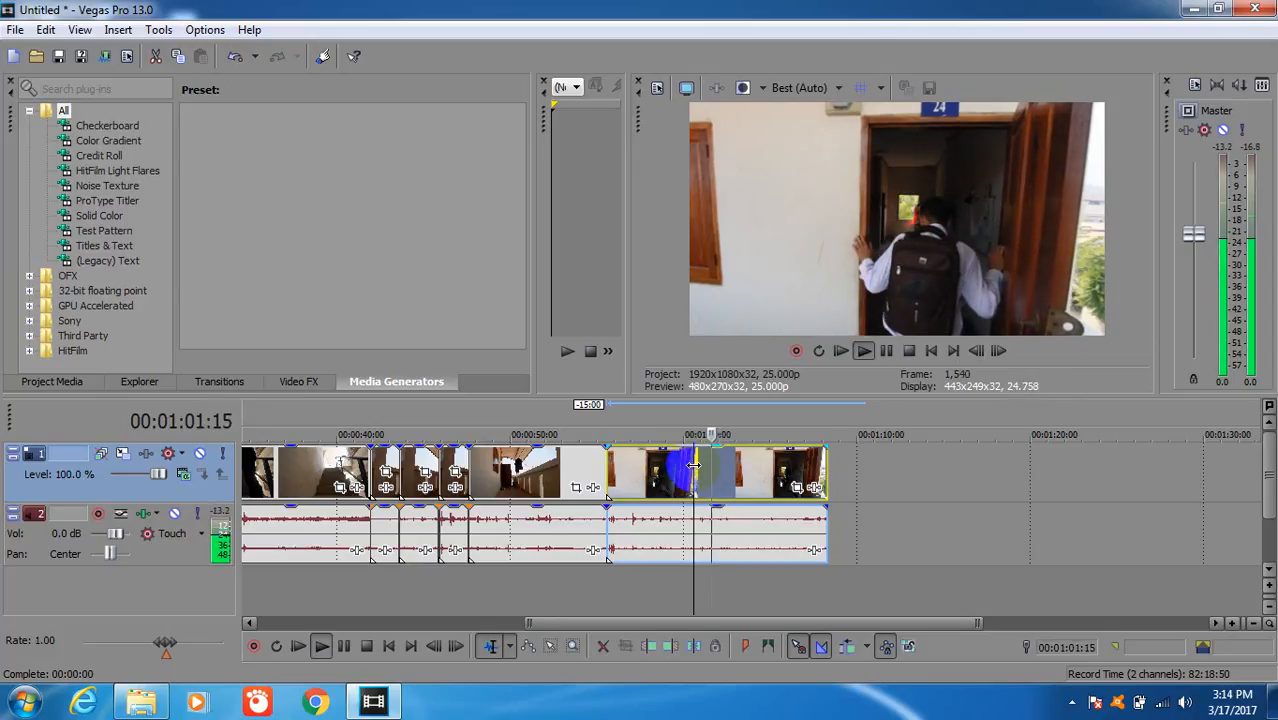
pyautogui.press('space')
pyautogui.press('space')
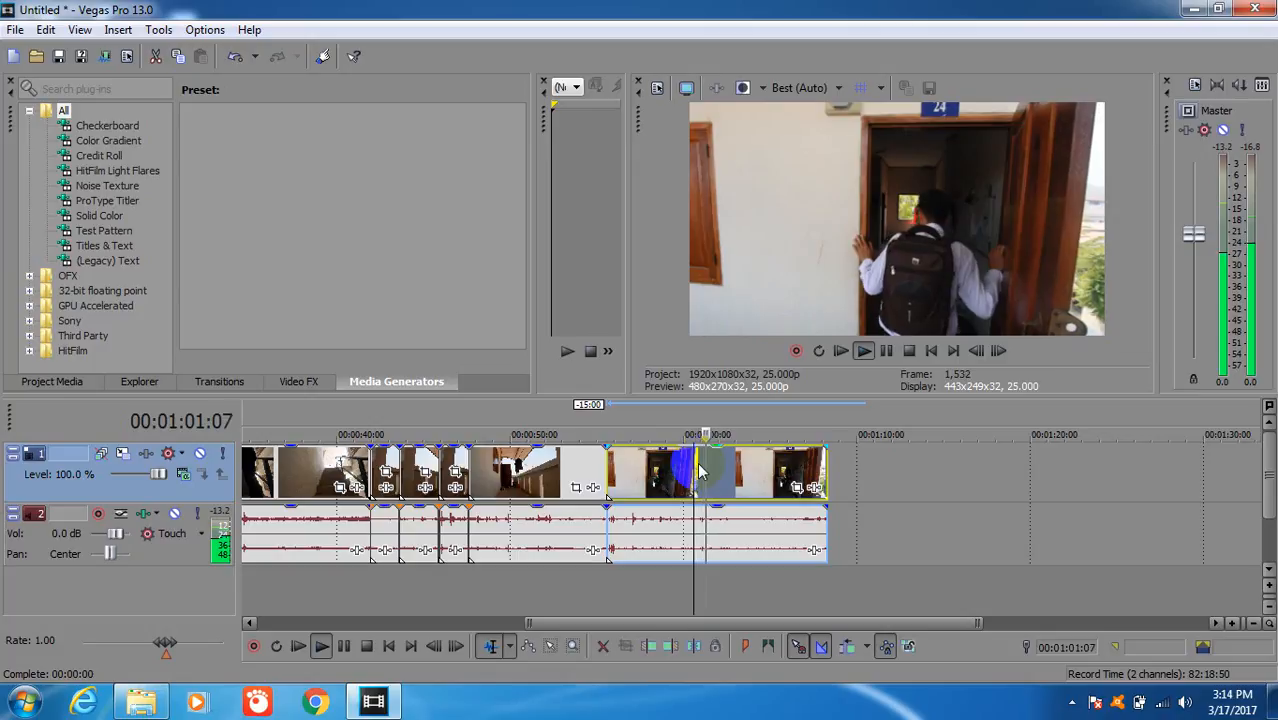
pyautogui.press('space')
pyautogui.press('s')
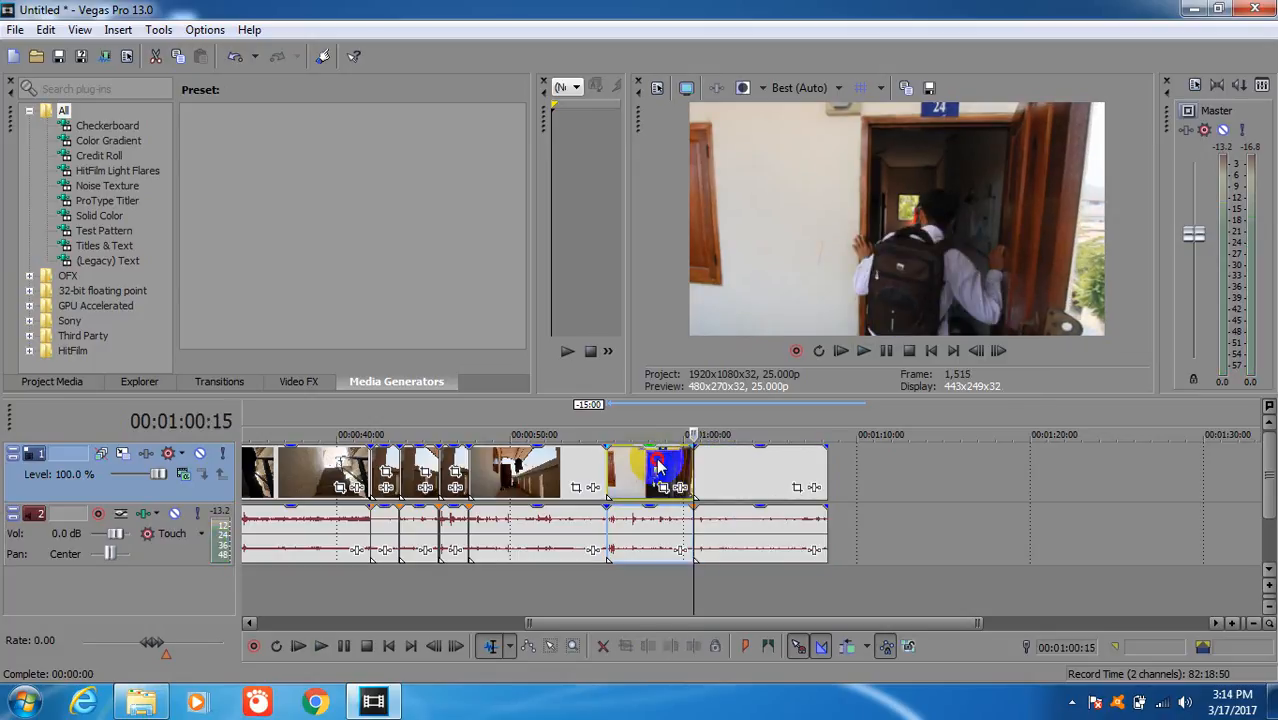
pyautogui.click(658, 463)
pyautogui.press('Delete')
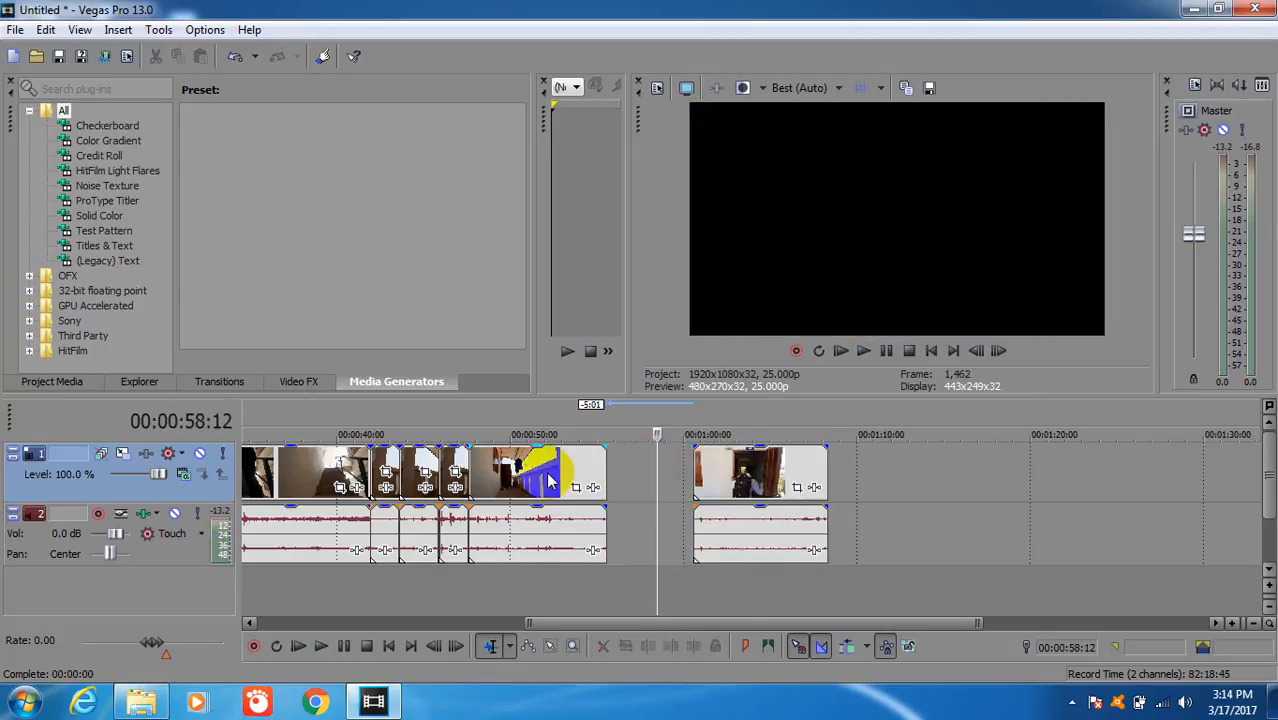
# Split the balcony clip at 00:00:51:04 and move the part after the split to about 00:00:55
pyautogui.click(519, 478)
pyautogui.press('space')
pyautogui.press('space')
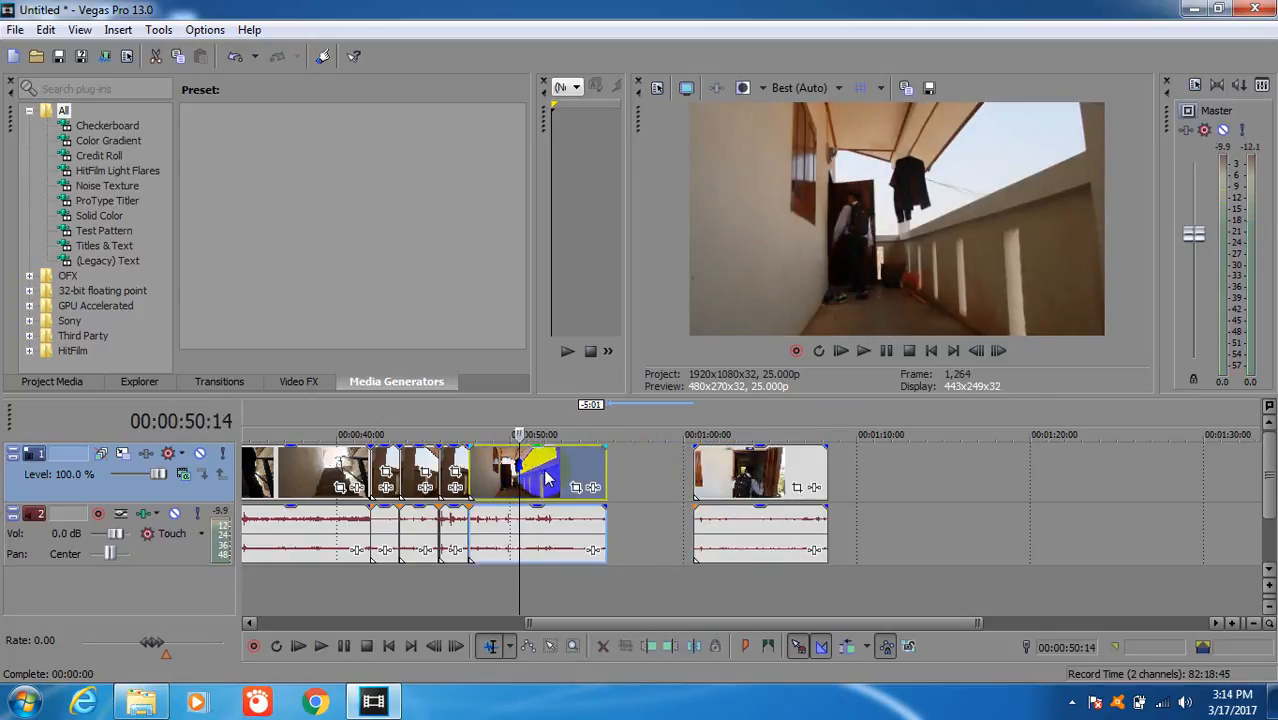
pyautogui.click(509, 468)
pyautogui.press('space')
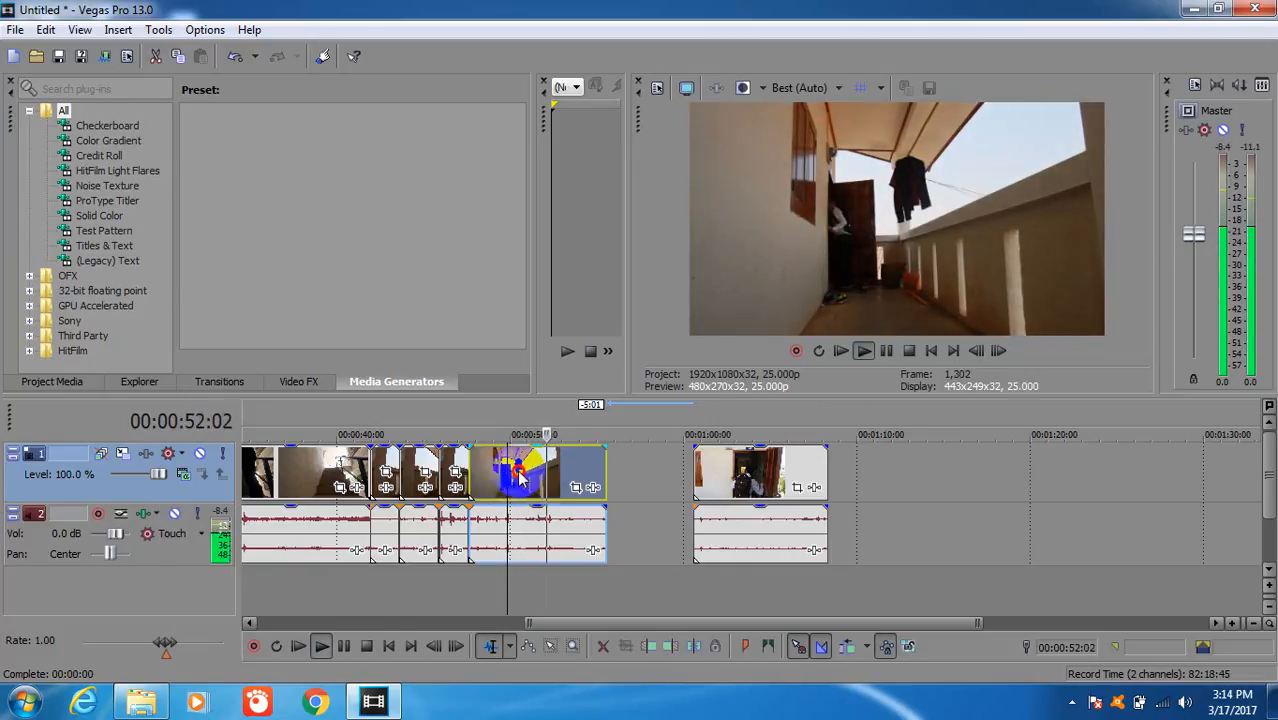
pyautogui.click(519, 478)
pyautogui.click(530, 477)
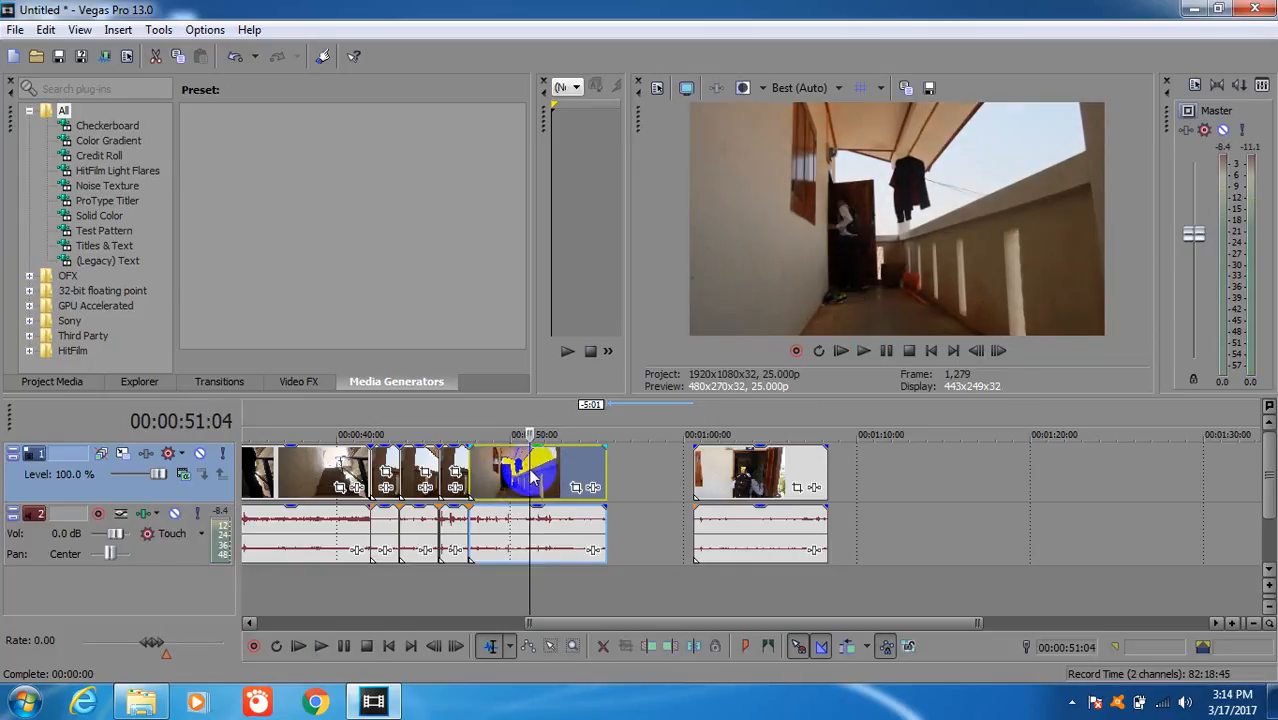
pyautogui.press('s')
pyautogui.moveTo(540, 468); pyautogui.dragTo(612, 468)
# Preview the final doorway clip and split it at 00:01:02:10
pyautogui.click(745, 475)
pyautogui.press('space')
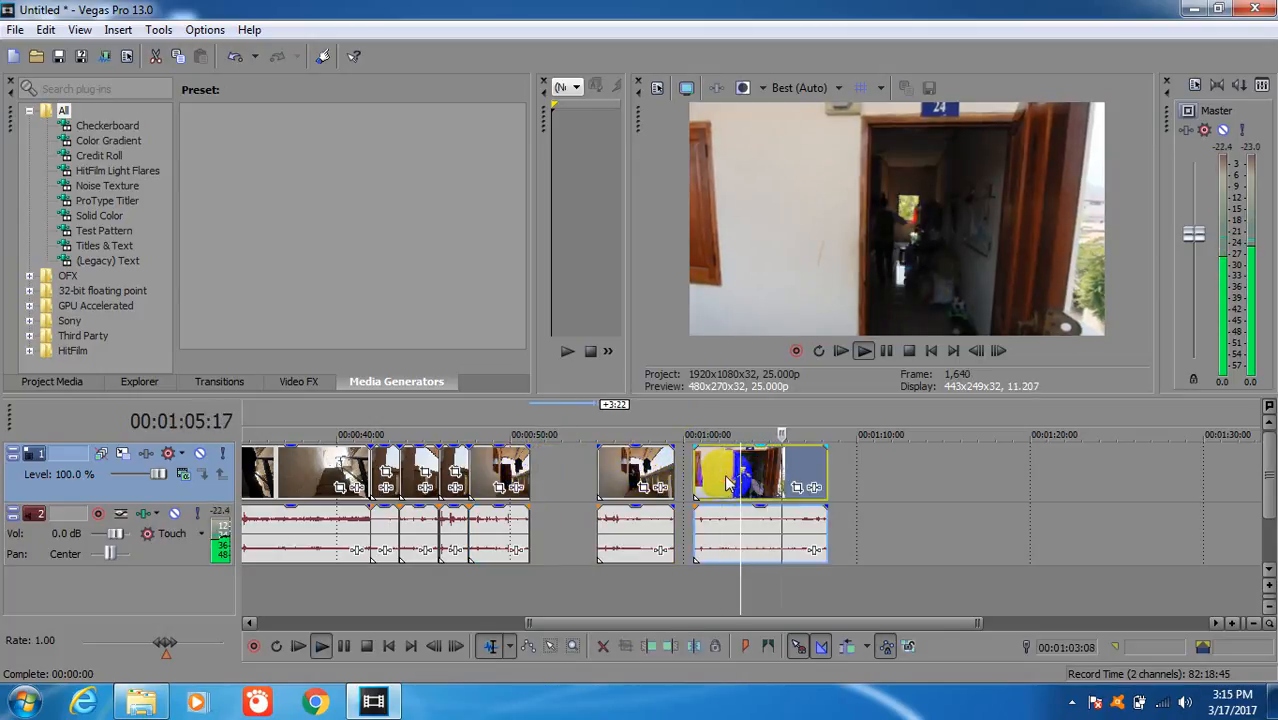
pyautogui.click(727, 483)
pyautogui.press('space')
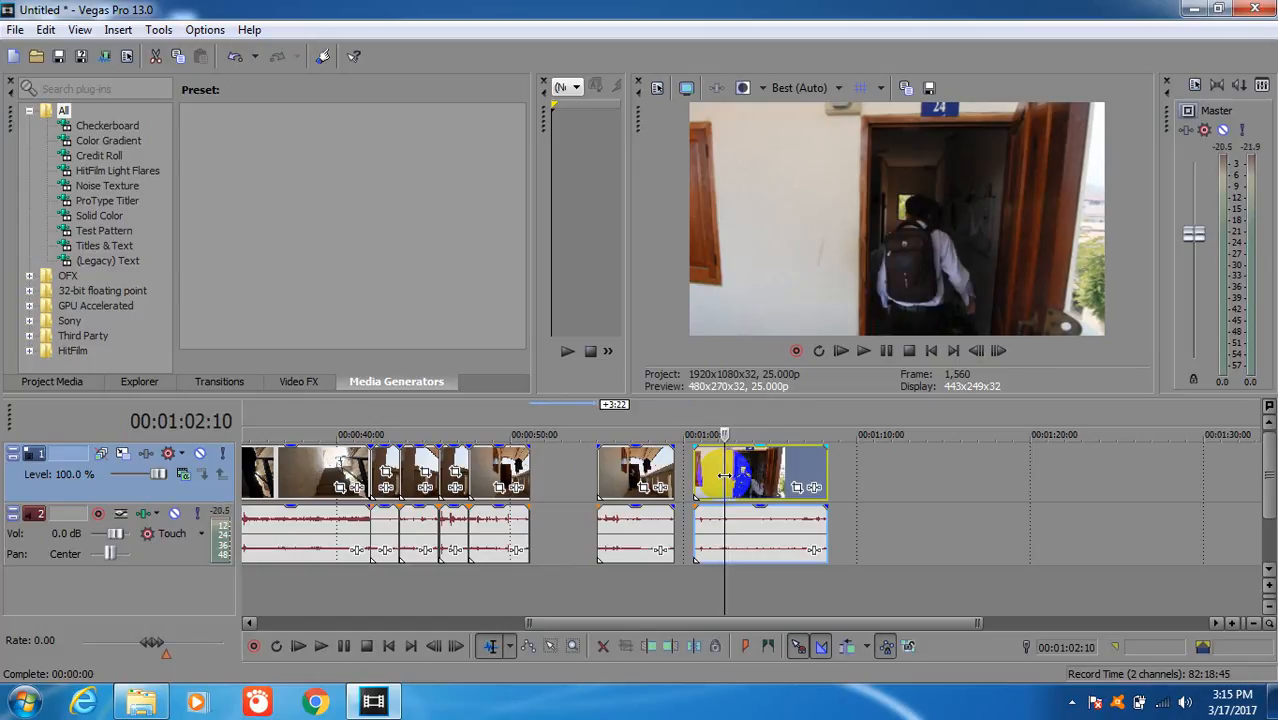
pyautogui.press('space')
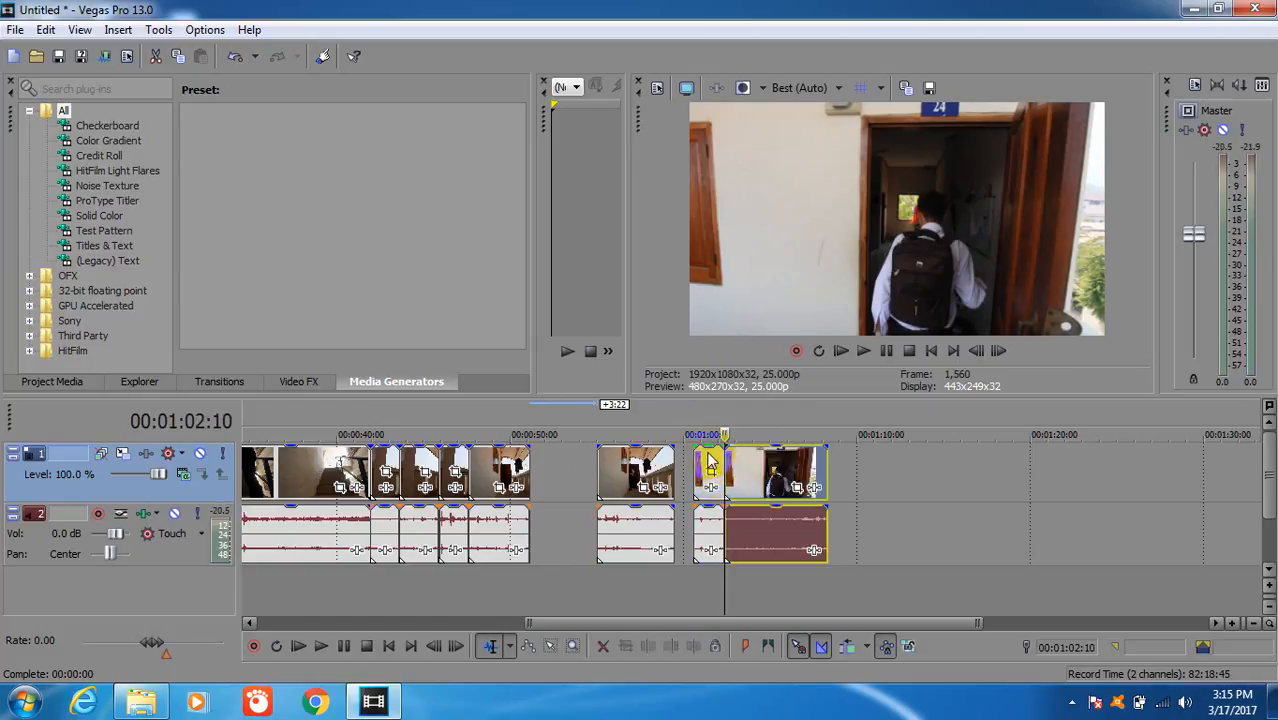
pyautogui.press('s')
# Insert the short first doorway piece between the two balcony pieces without gaps and preview the transition
pyautogui.moveTo(714, 470); pyautogui.dragTo(574, 470)
pyautogui.click(527, 470)
pyautogui.press('space')
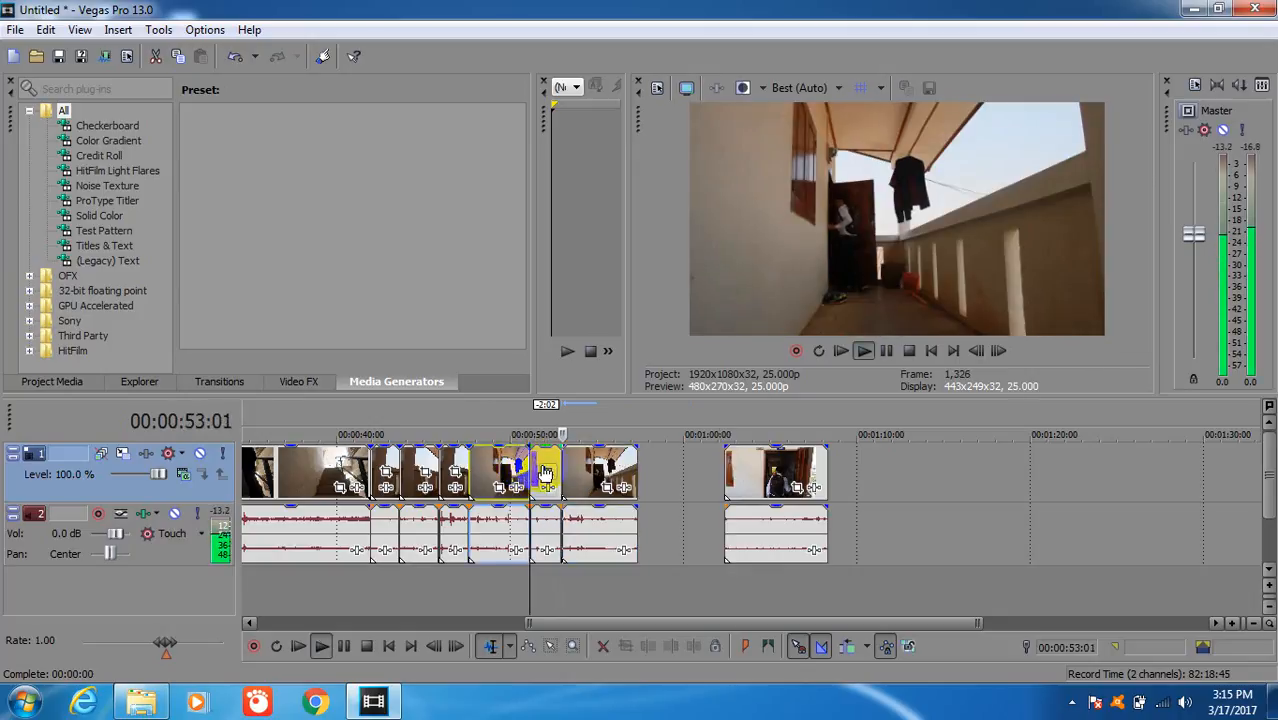
pyautogui.press('space')
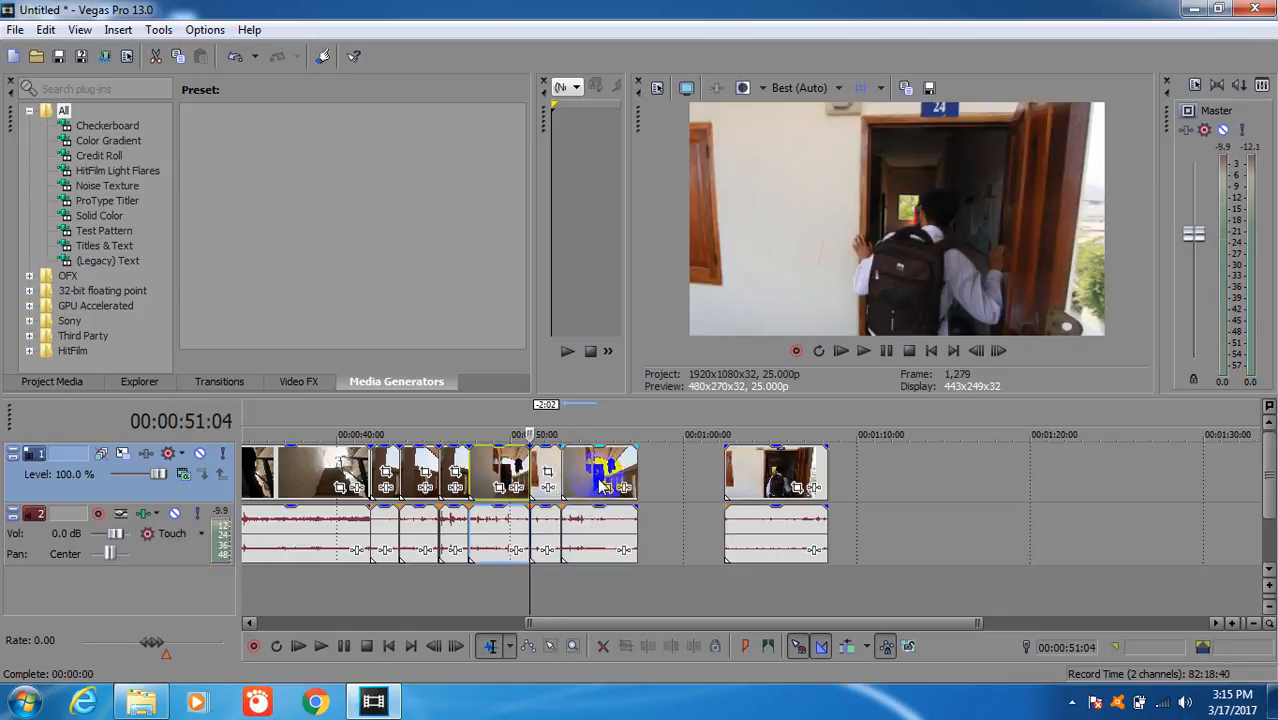
# Split the second balcony piece at 00:00:55:04 and delete the part before the split
pyautogui.click(588, 480)
pyautogui.click(596, 479)
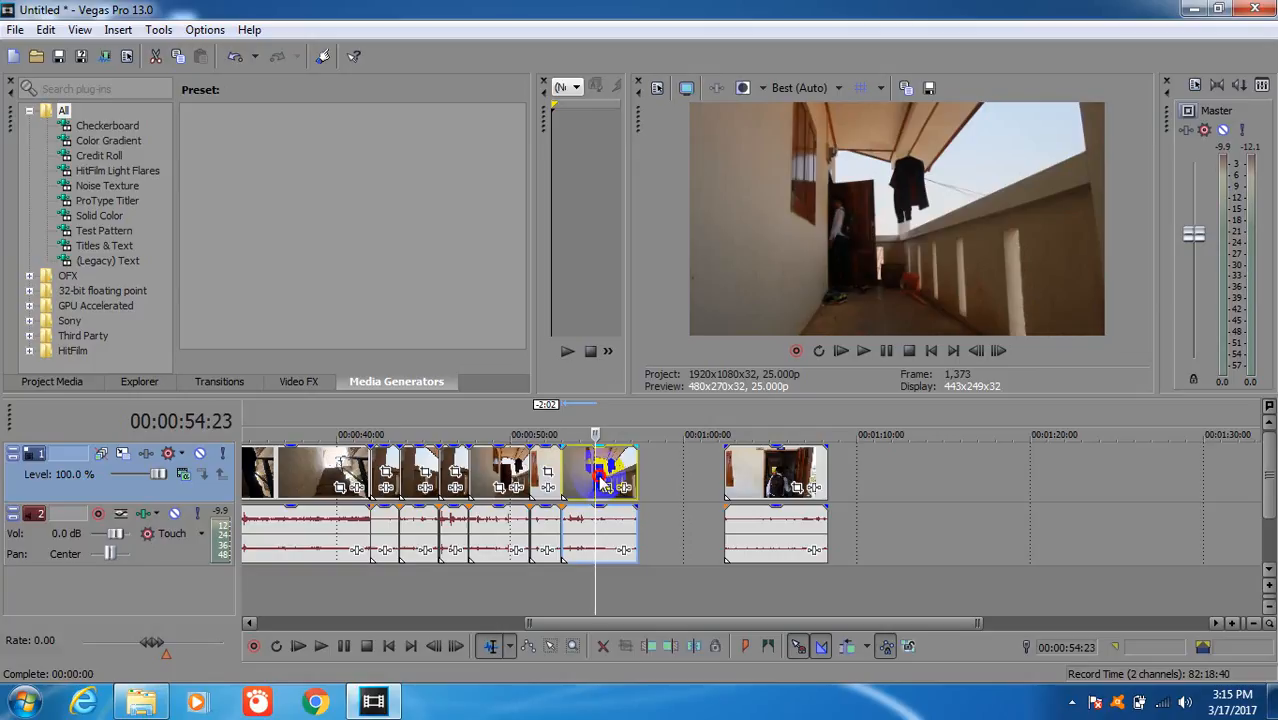
pyautogui.click(600, 481)
pyautogui.press('s')
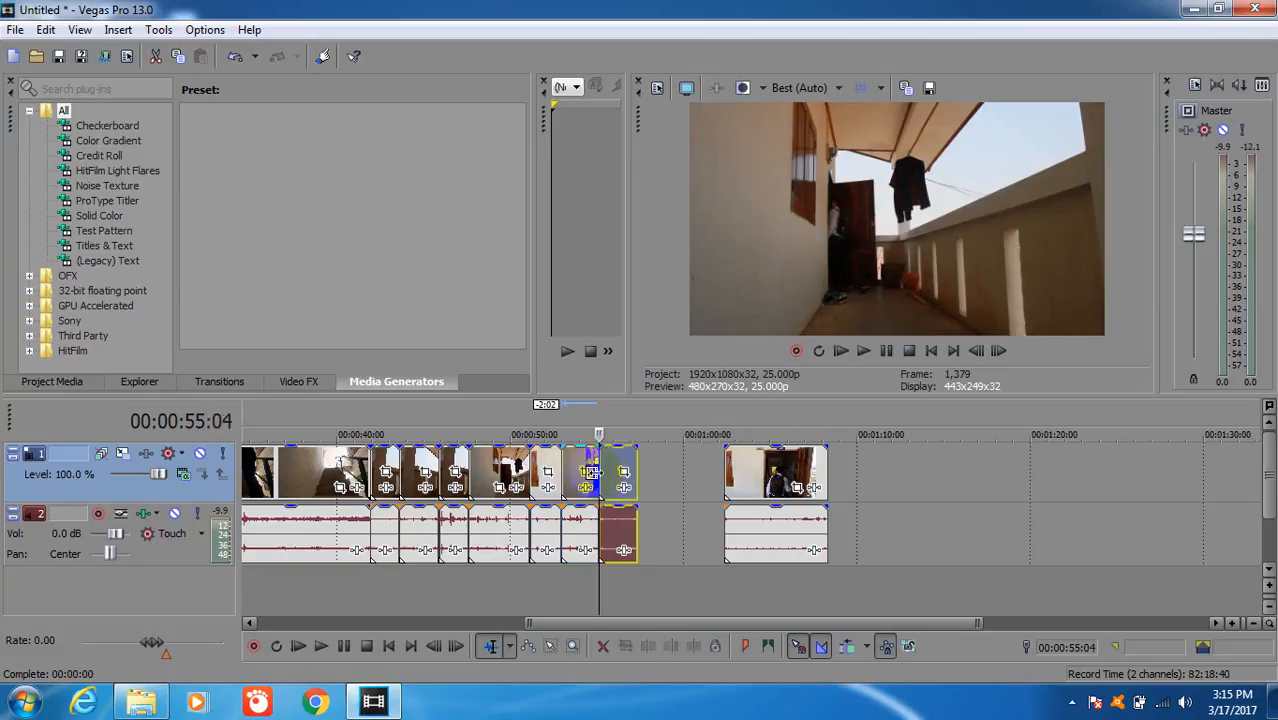
pyautogui.click(570, 473)
pyautogui.press('Delete')
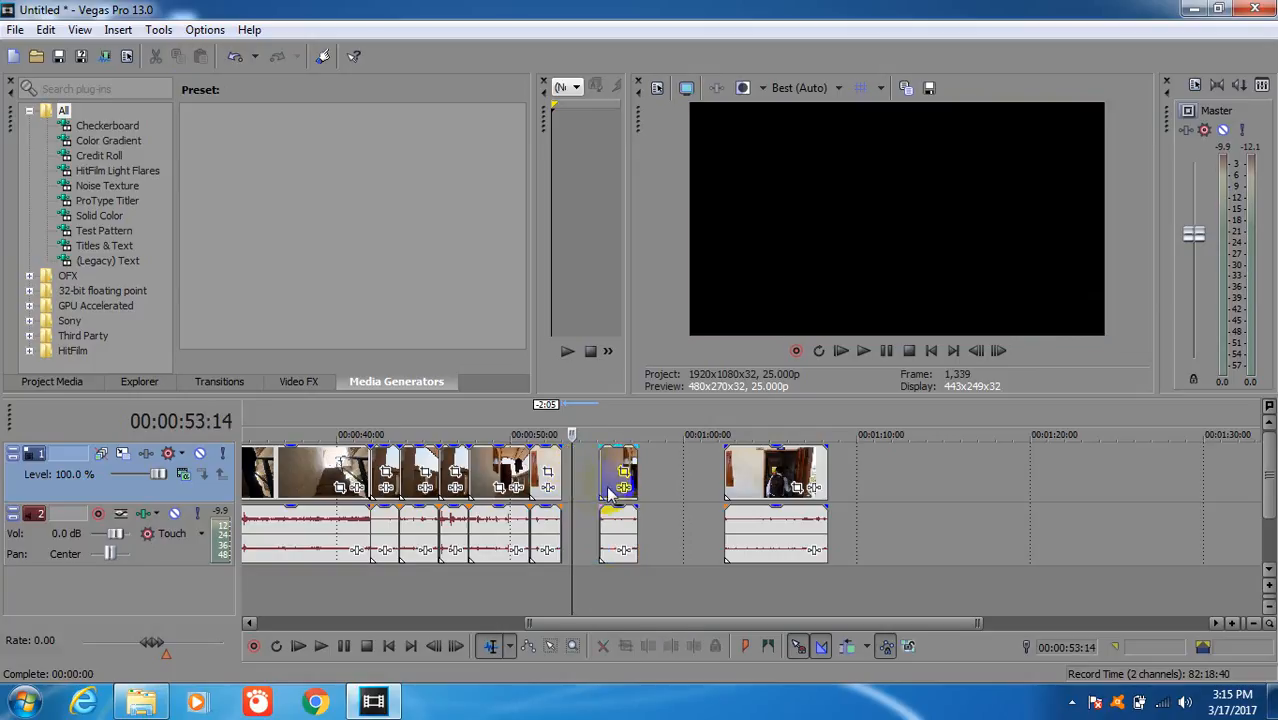
# Join the remaining balcony piece to the end of the short doorway piece and preview the joined shots
pyautogui.moveTo(608, 463); pyautogui.dragTo(570, 465)
pyautogui.click(513, 477)
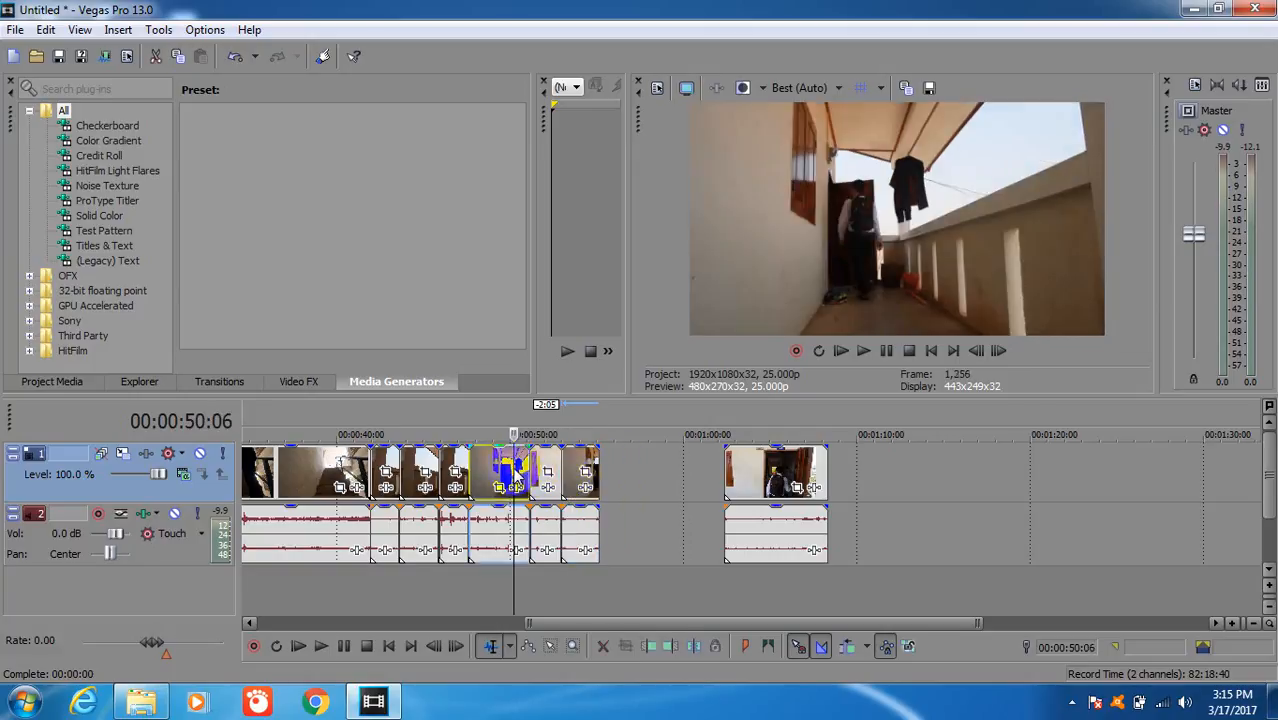
pyautogui.press('space')
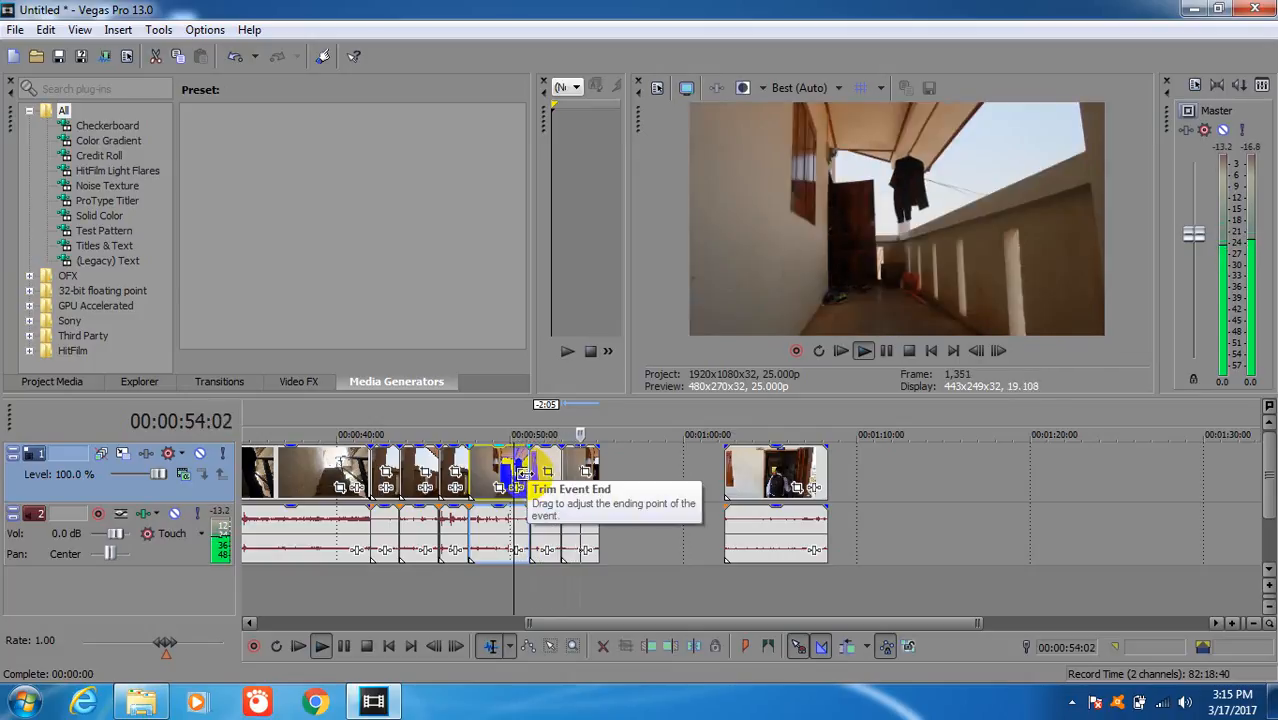
pyautogui.press('space')
pyautogui.click(593, 470)
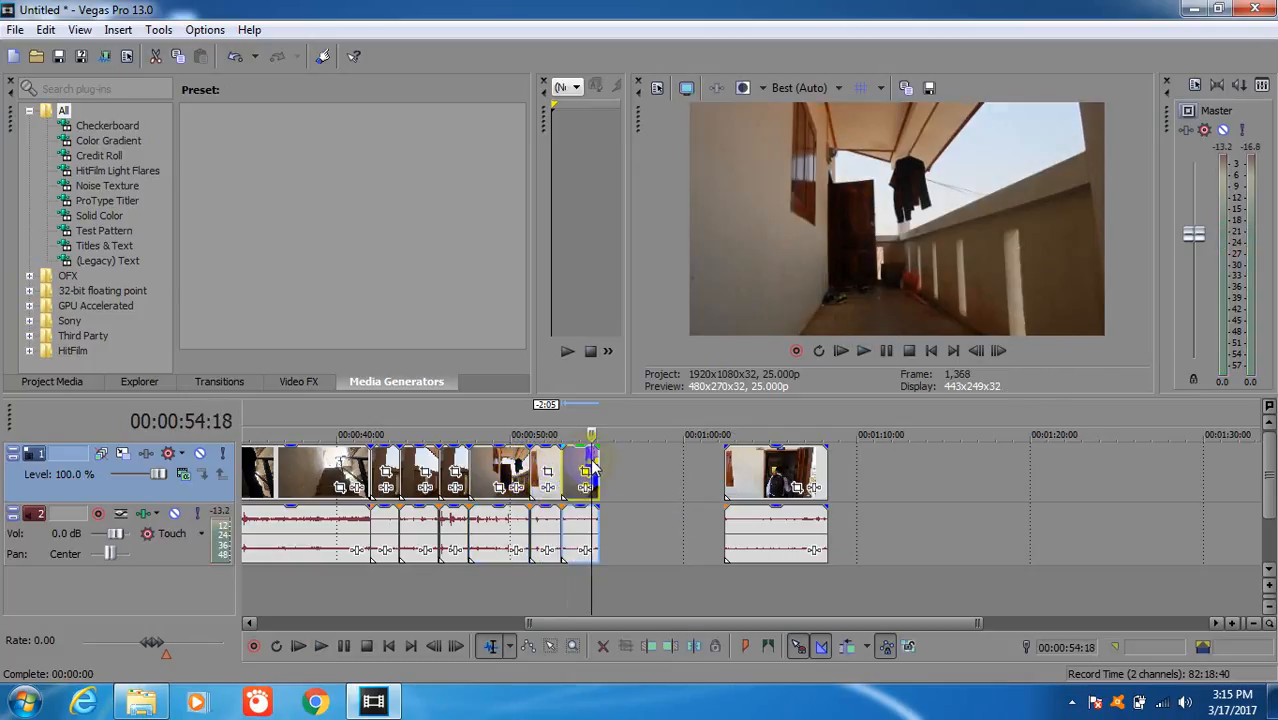
# Preview the remaining doorway clip, split it at 00:01:03:01, and delete the part before the split
pyautogui.click(762, 482)
pyautogui.press('space')
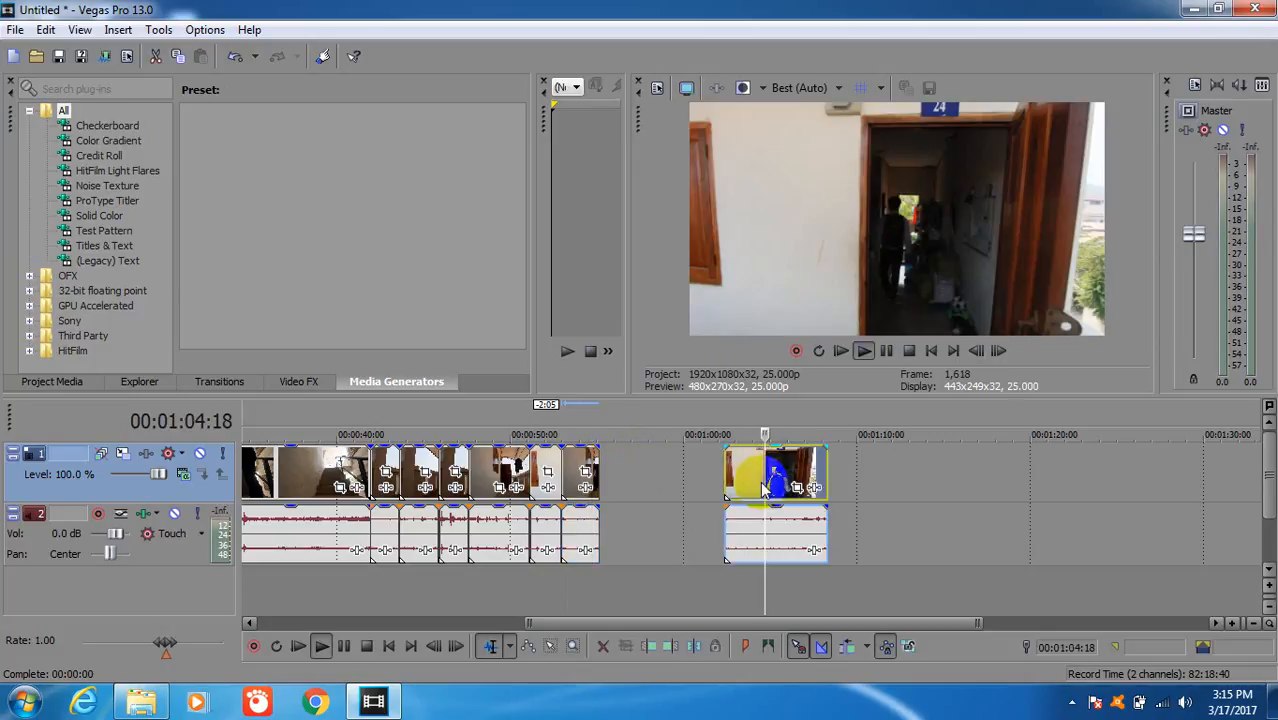
pyautogui.press('space')
pyautogui.click(740, 480)
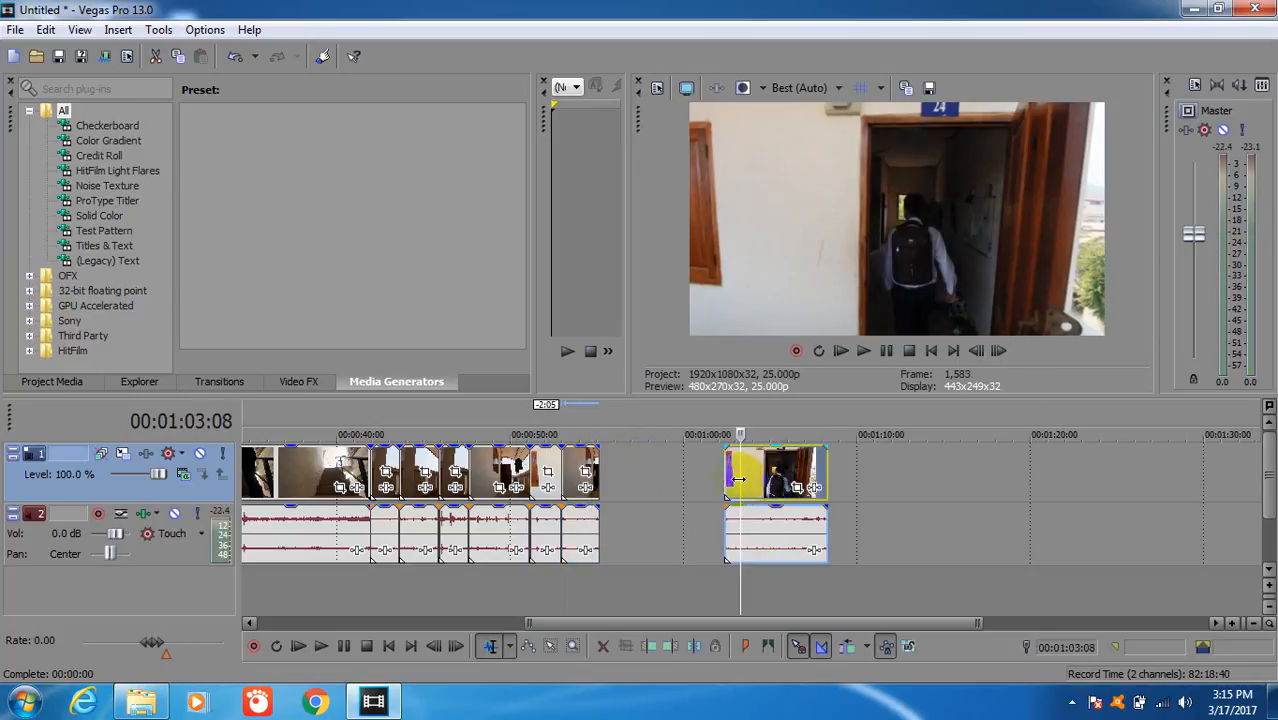
pyautogui.press('j')
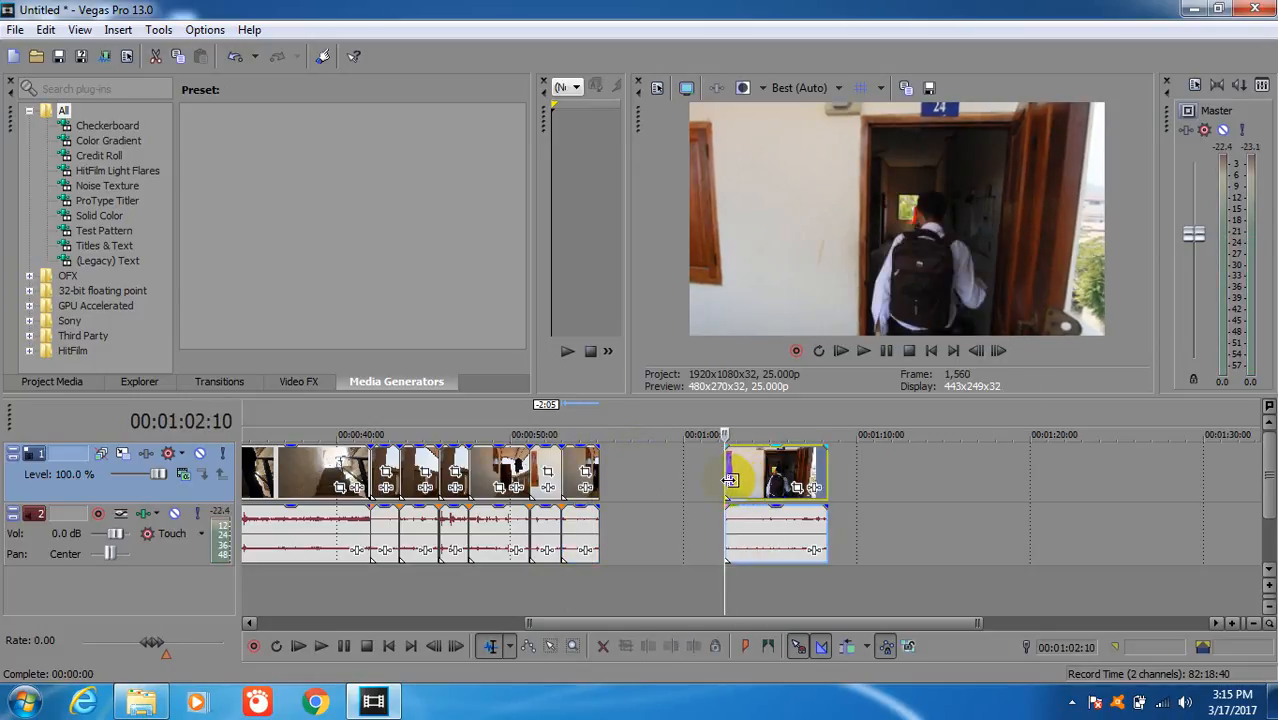
pyautogui.click(745, 486)
pyautogui.click(736, 485)
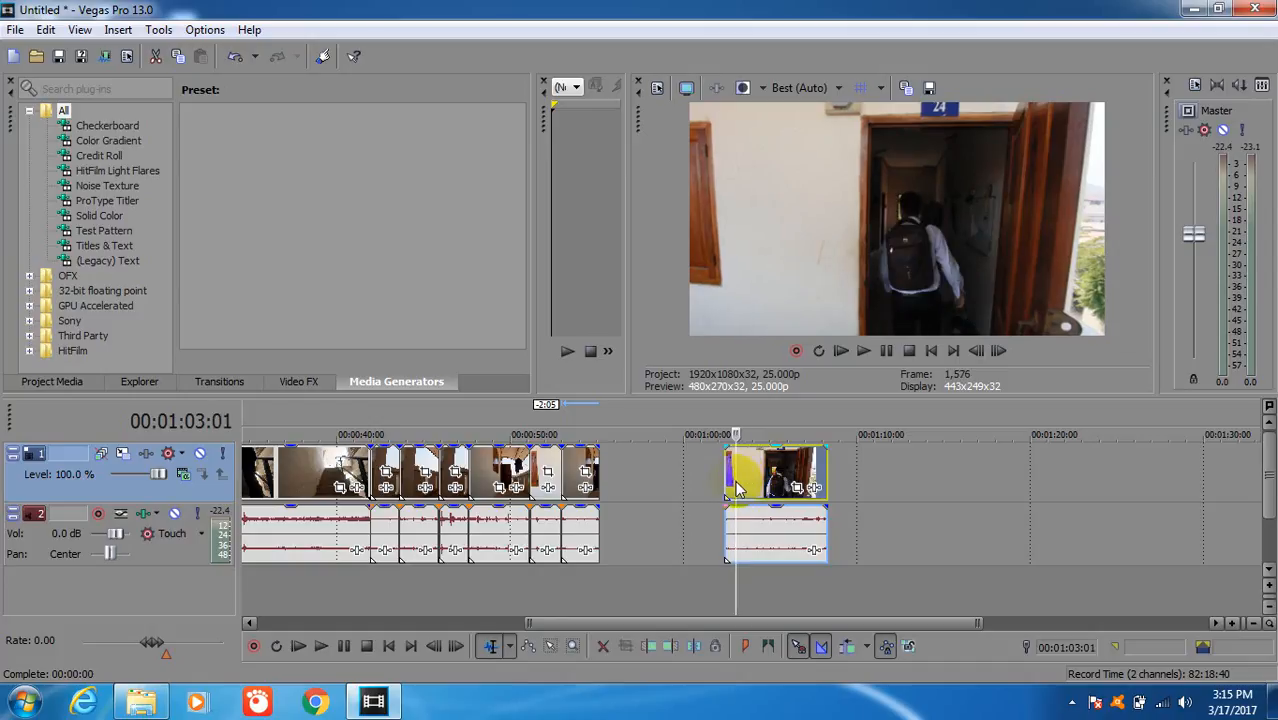
pyautogui.press('s')
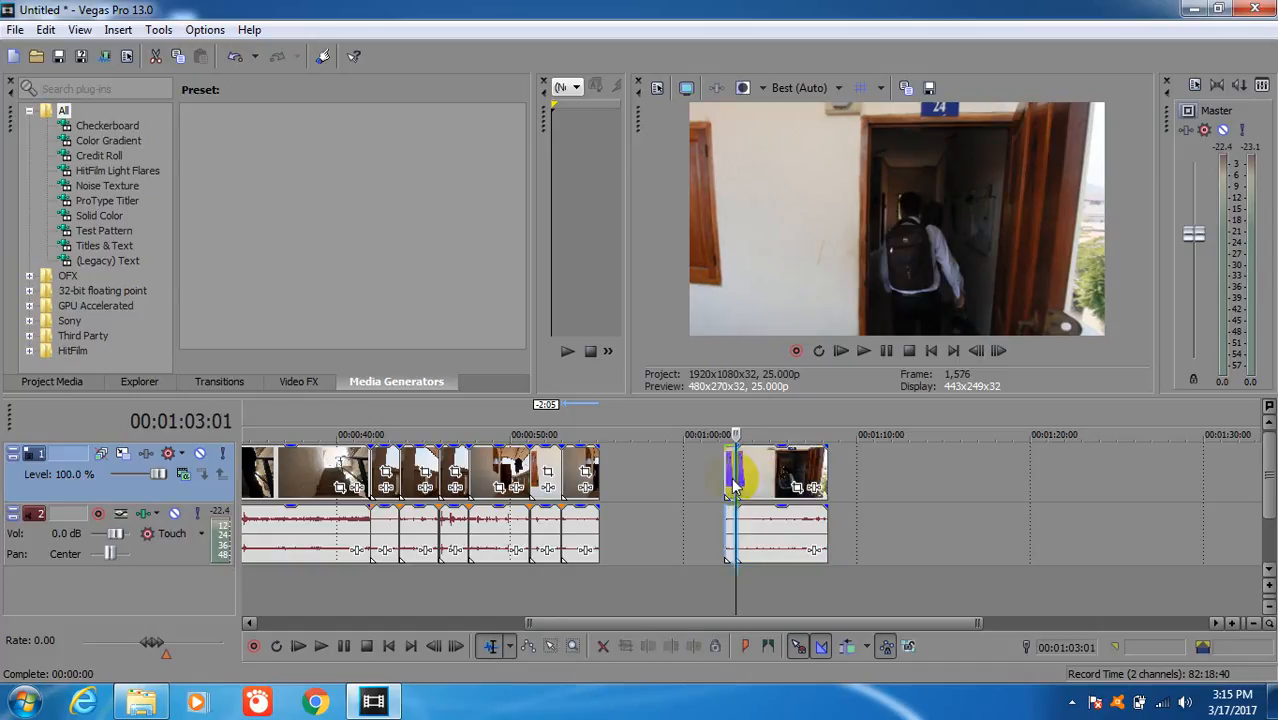
pyautogui.press('Delete')
# Join the last doorway piece to the end of the second balcony piece and preview the sequence's ending
pyautogui.moveTo(740, 488); pyautogui.dragTo(585, 469)
pyautogui.click(577, 470)
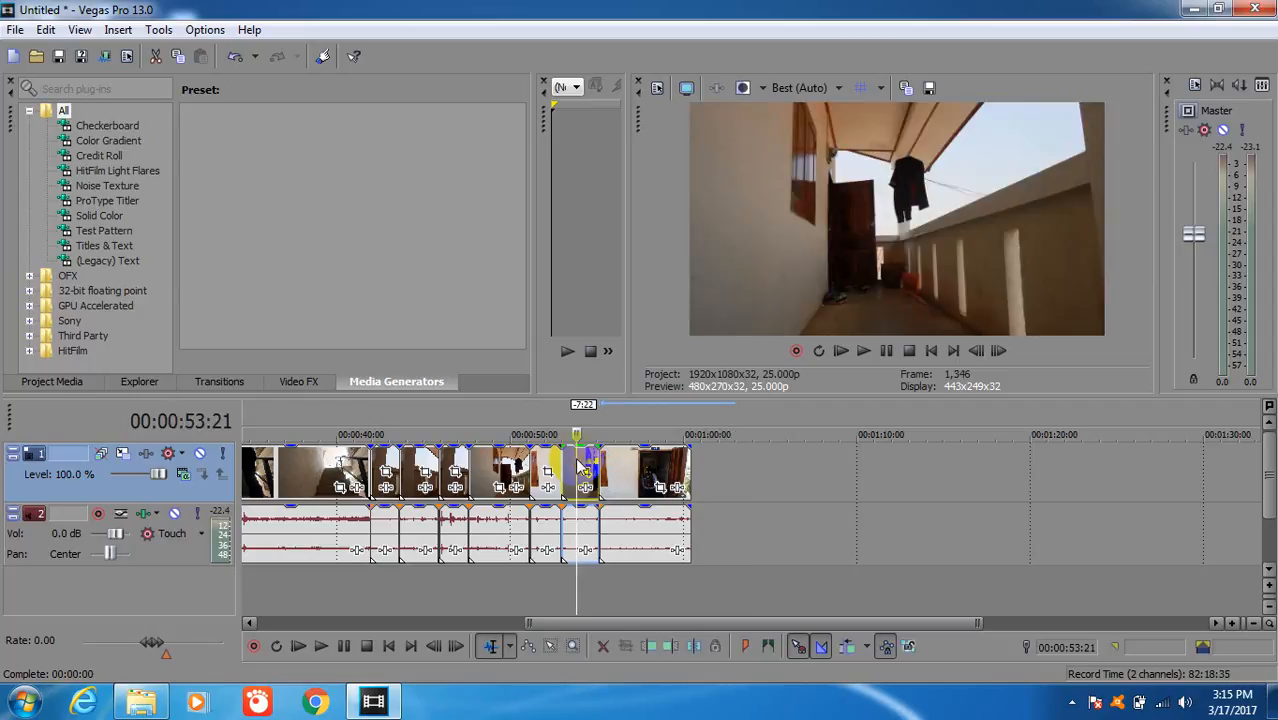
pyautogui.press('space')
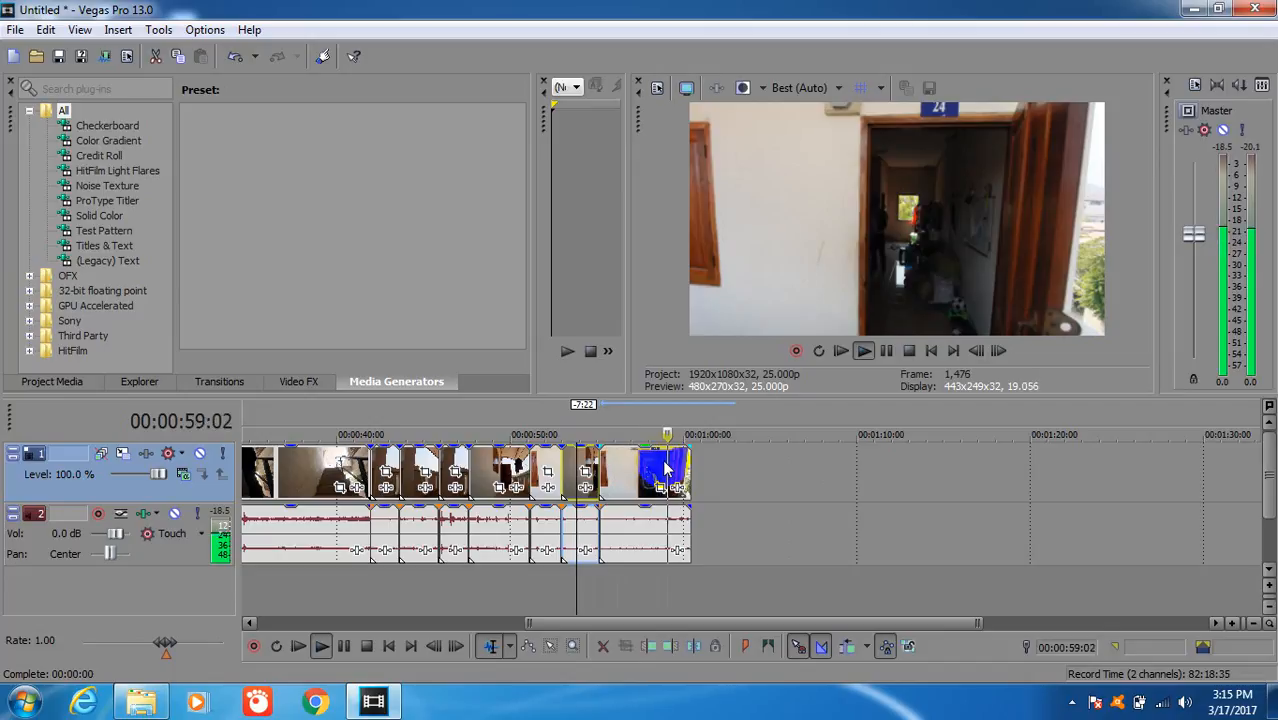
pyautogui.press('space')
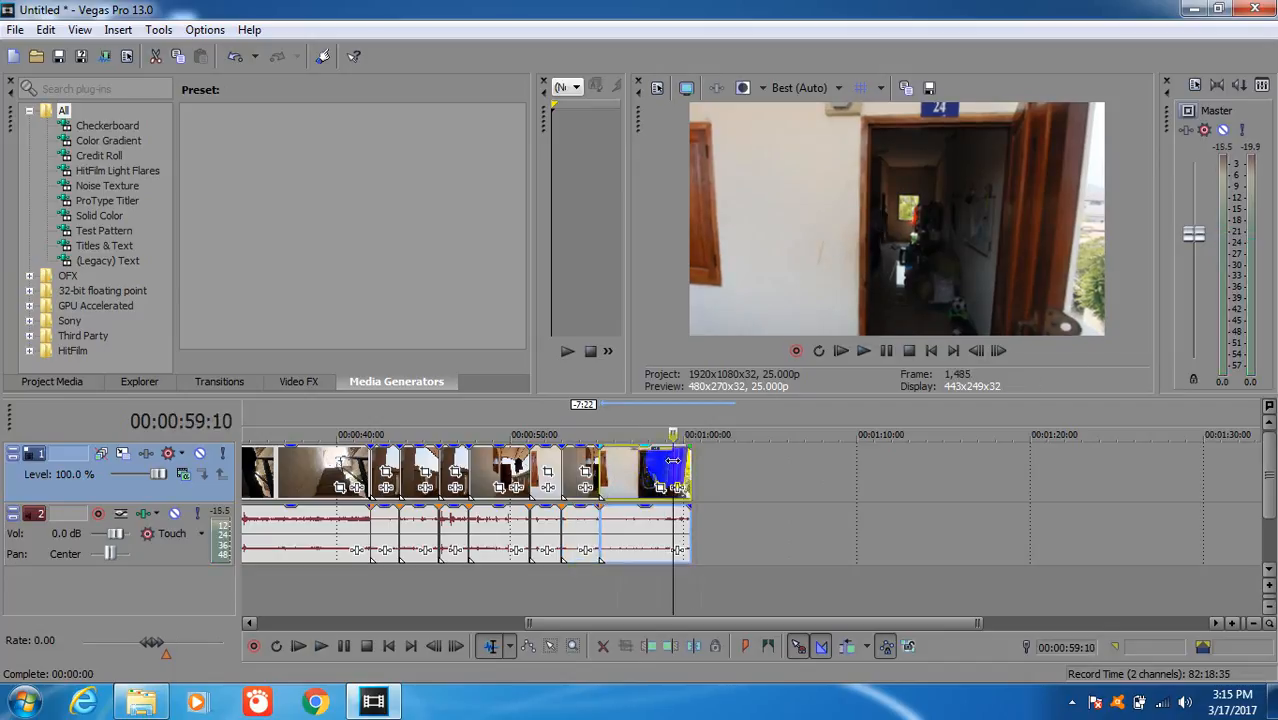
pyautogui.press('space')
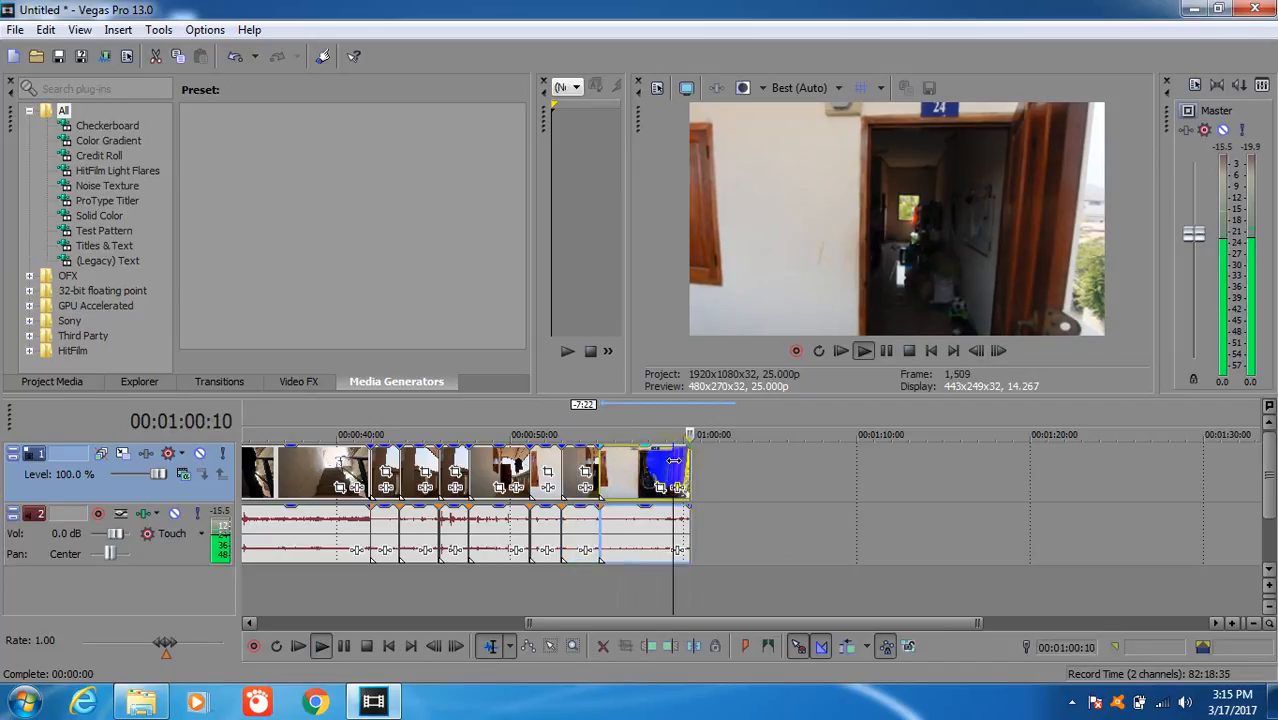
pyautogui.press('space')
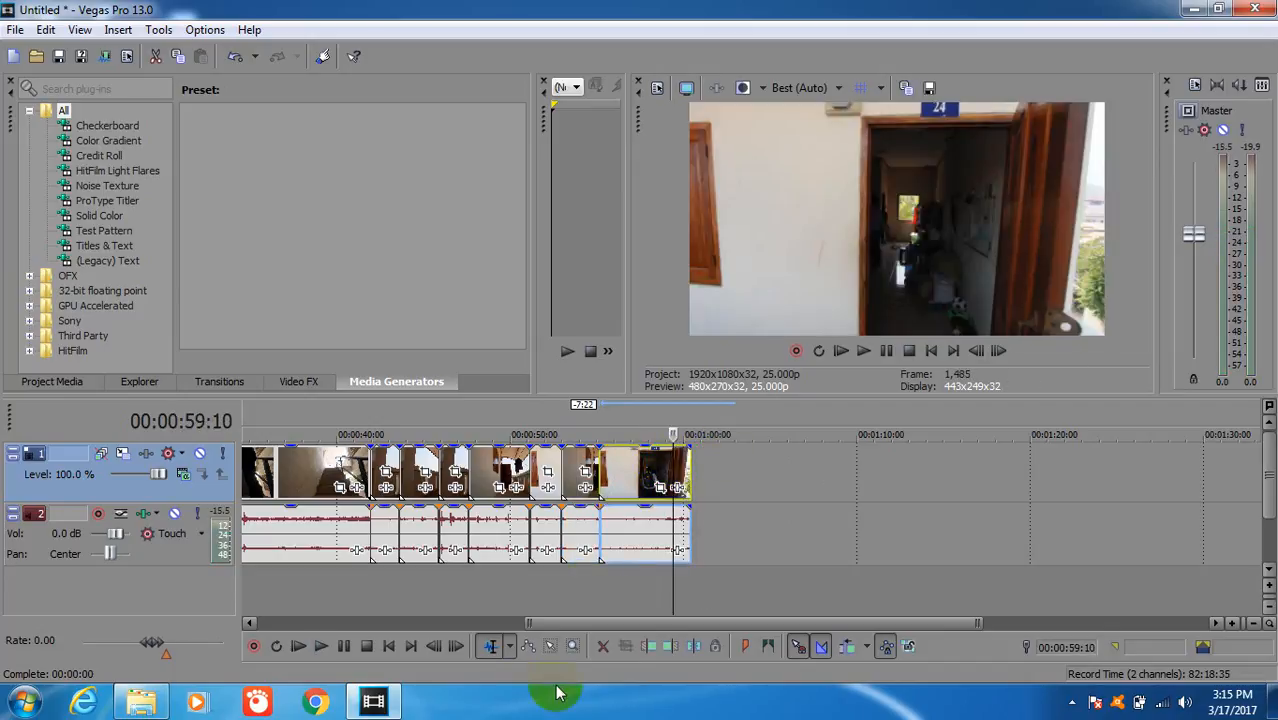
# Return to the start of the timeline and preview the opening courtyard clip
pyautogui.moveTo(598, 605); pyautogui.dragTo(529, 620)
pyautogui.moveTo(624, 621); pyautogui.dragTo(279, 596)
pyautogui.click(255, 578)
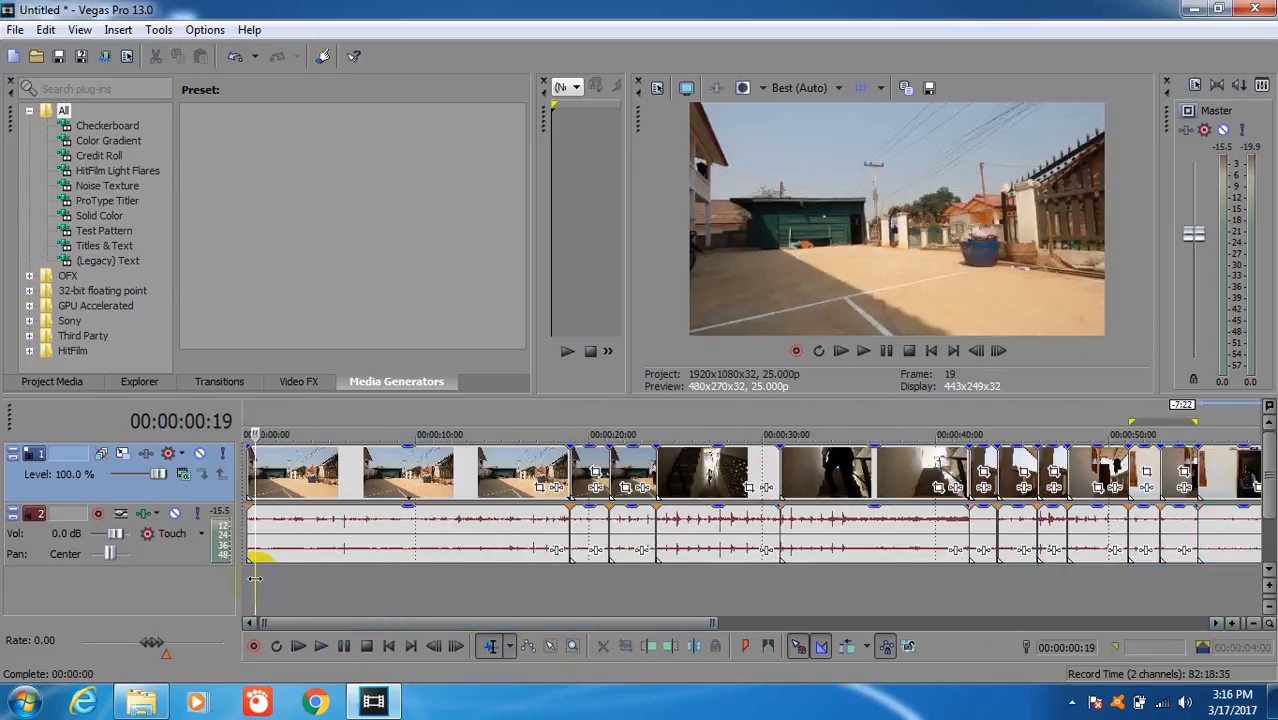
pyautogui.press('space')
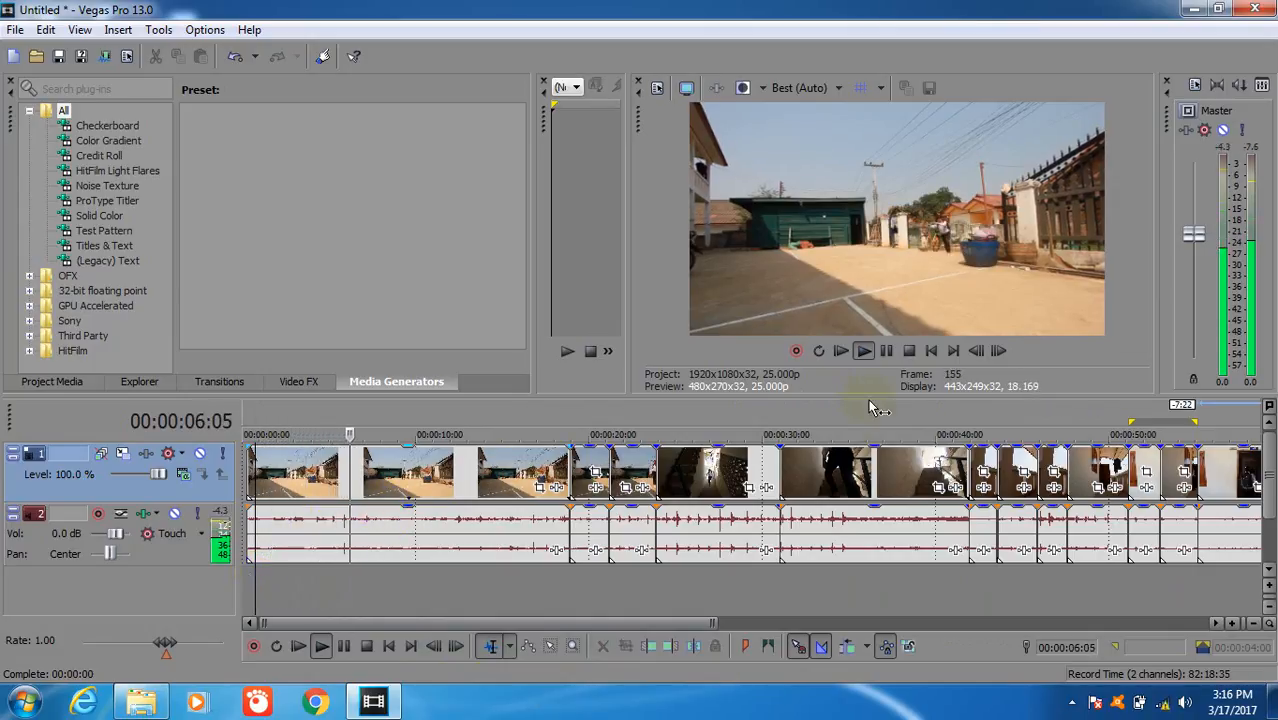
pyautogui.press('space')
# Split the opening courtyard clip at five points from 00:00:03:07 to 00:00:15:21, including 00:00:06:12 and 00:00:13:16
pyautogui.click(300, 493)
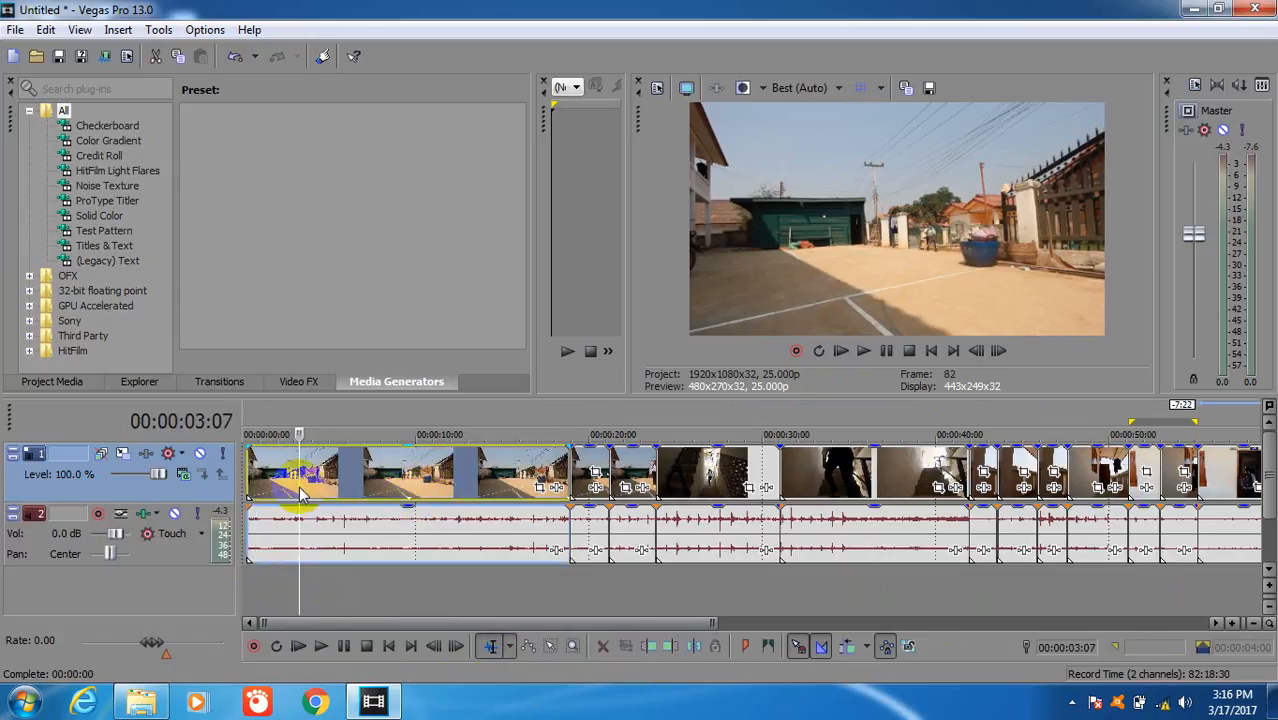
pyautogui.press('s')
pyautogui.click(356, 483)
pyautogui.press('s')
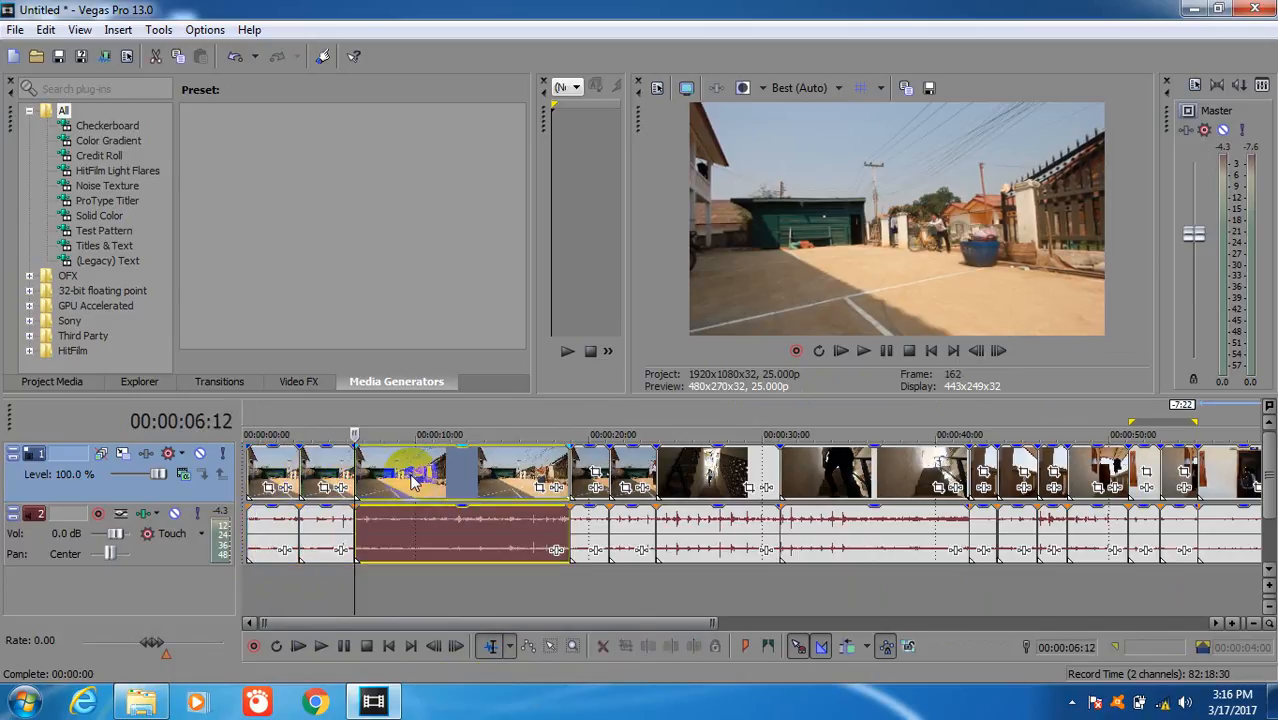
pyautogui.click(410, 483)
pyautogui.press('s')
pyautogui.click(481, 483)
pyautogui.press('s')
pyautogui.click(516, 483)
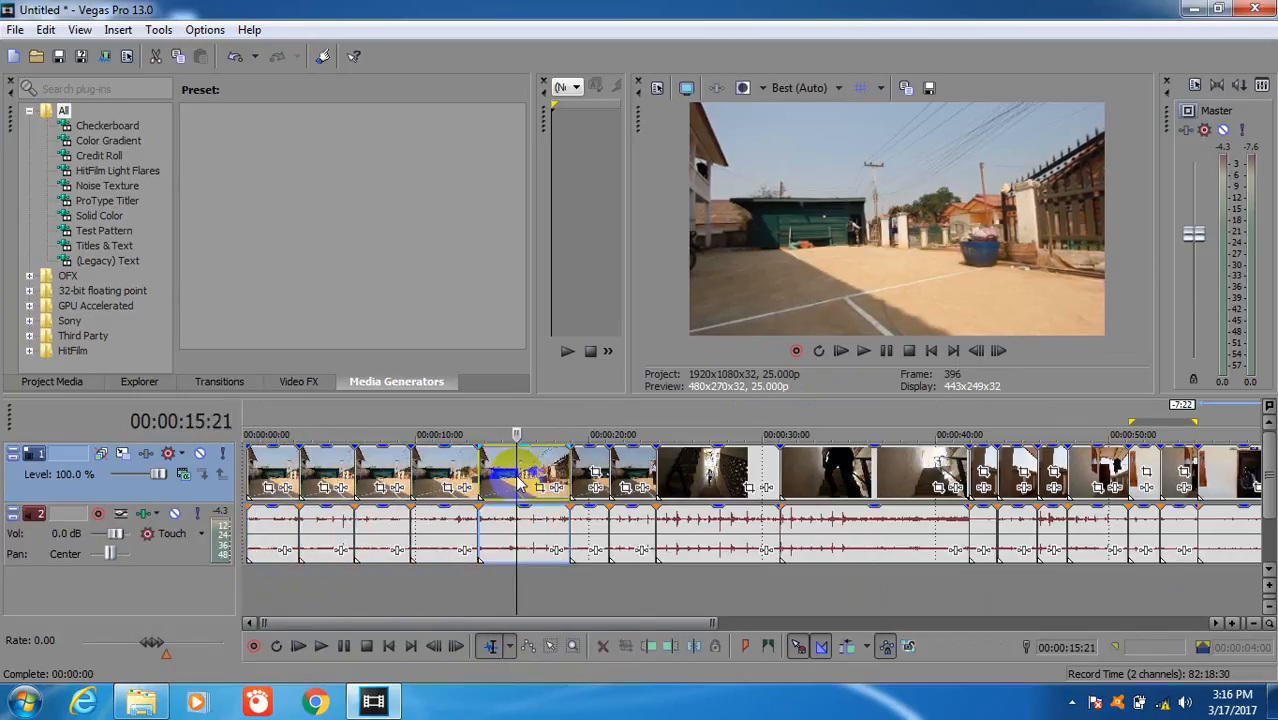
pyautogui.press('s')
# Delete the third and fifth pieces of the split courtyard clip
pyautogui.click(486, 479)
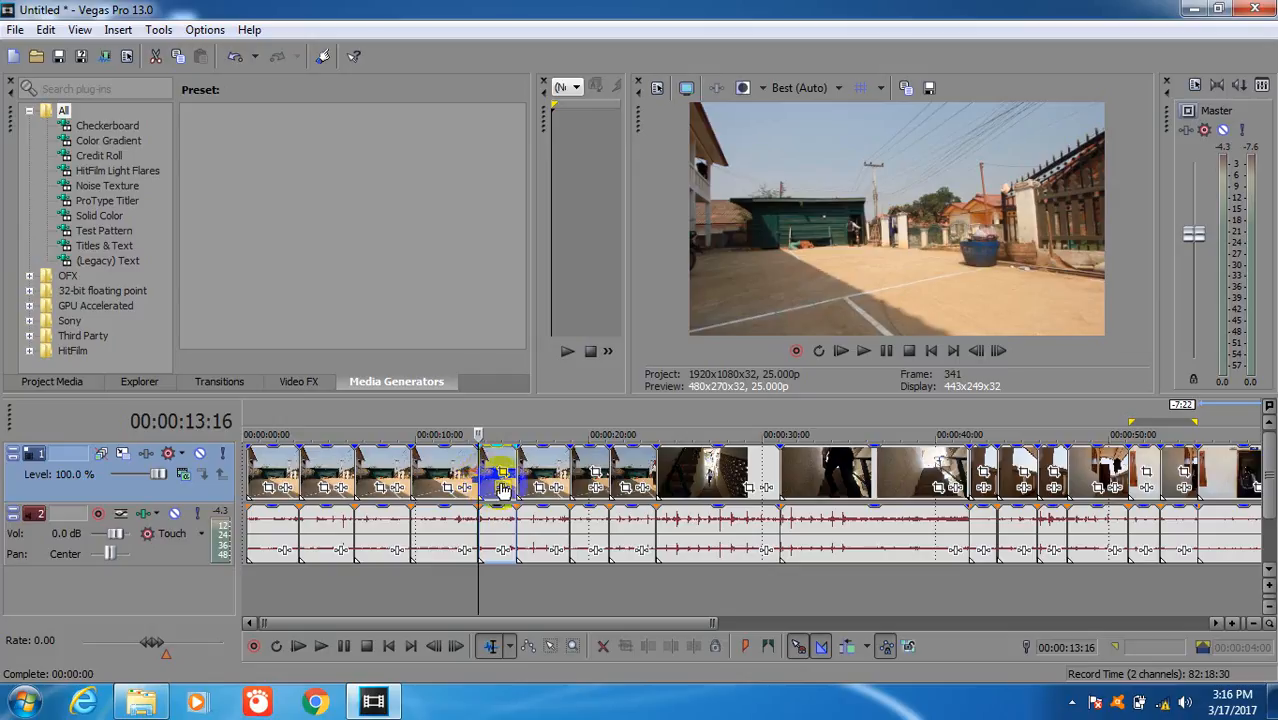
pyautogui.press('Delete')
pyautogui.click(374, 483)
pyautogui.press('Delete')
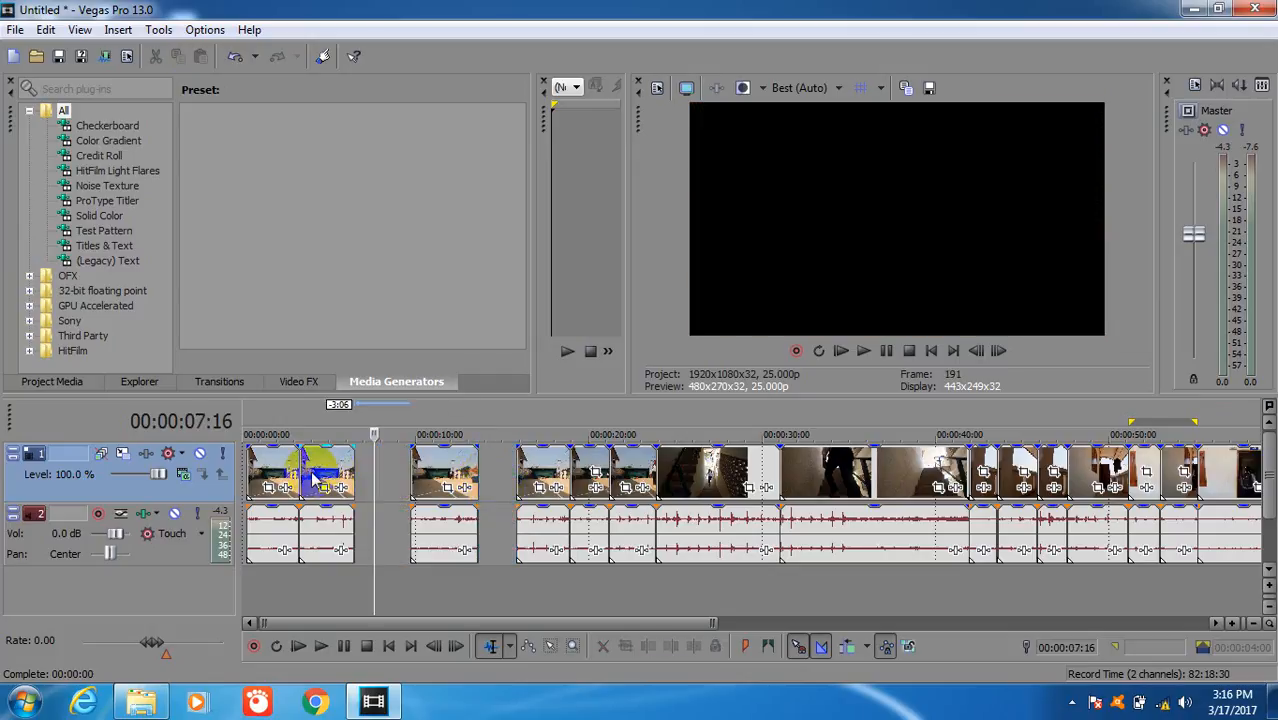
# Cut the part before 00:00:05:01 from the second courtyard piece and join the remainder to the end of the first piece
pyautogui.click(312, 481)
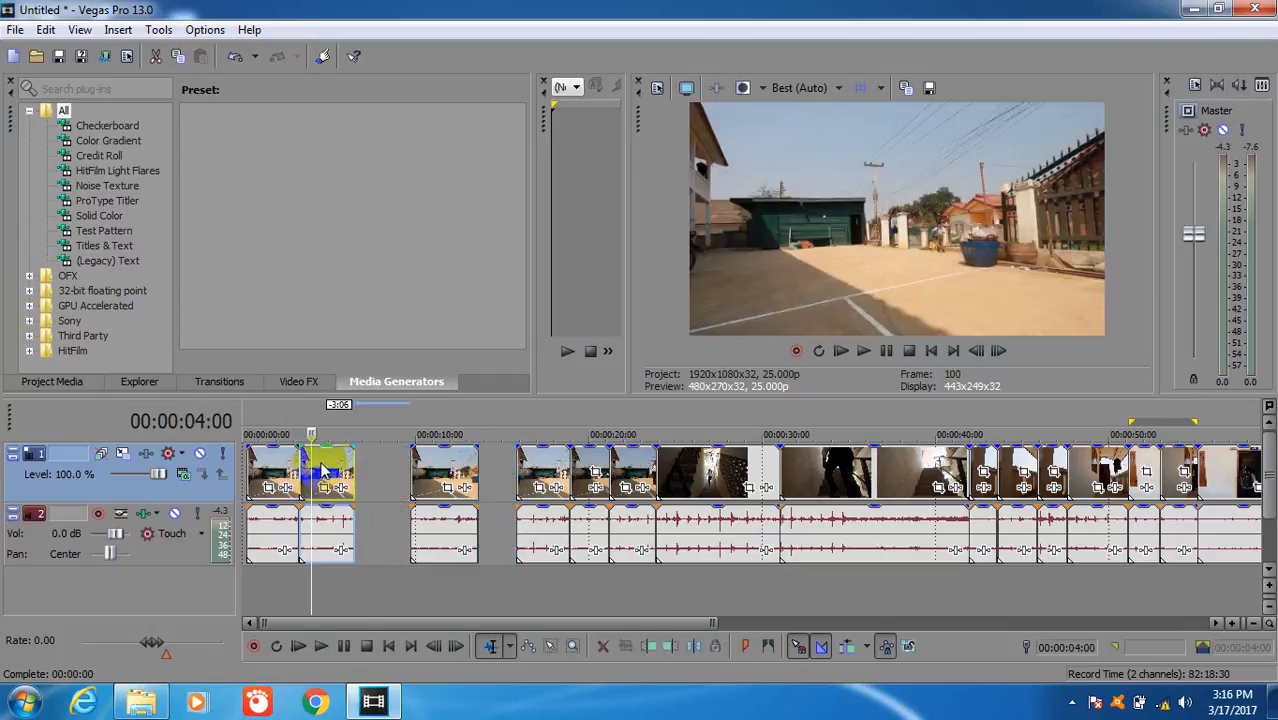
pyautogui.click(330, 471)
pyautogui.press('s')
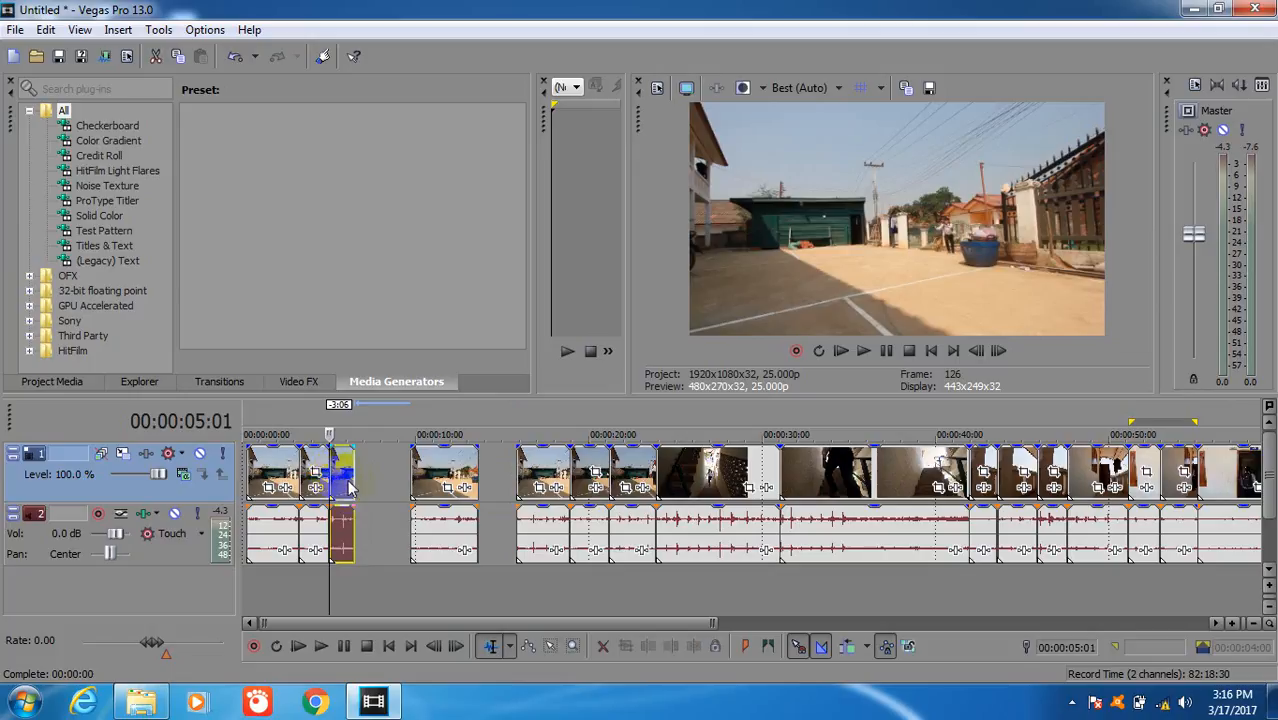
pyautogui.click(308, 470)
pyautogui.press('s')
pyautogui.press('Delete')
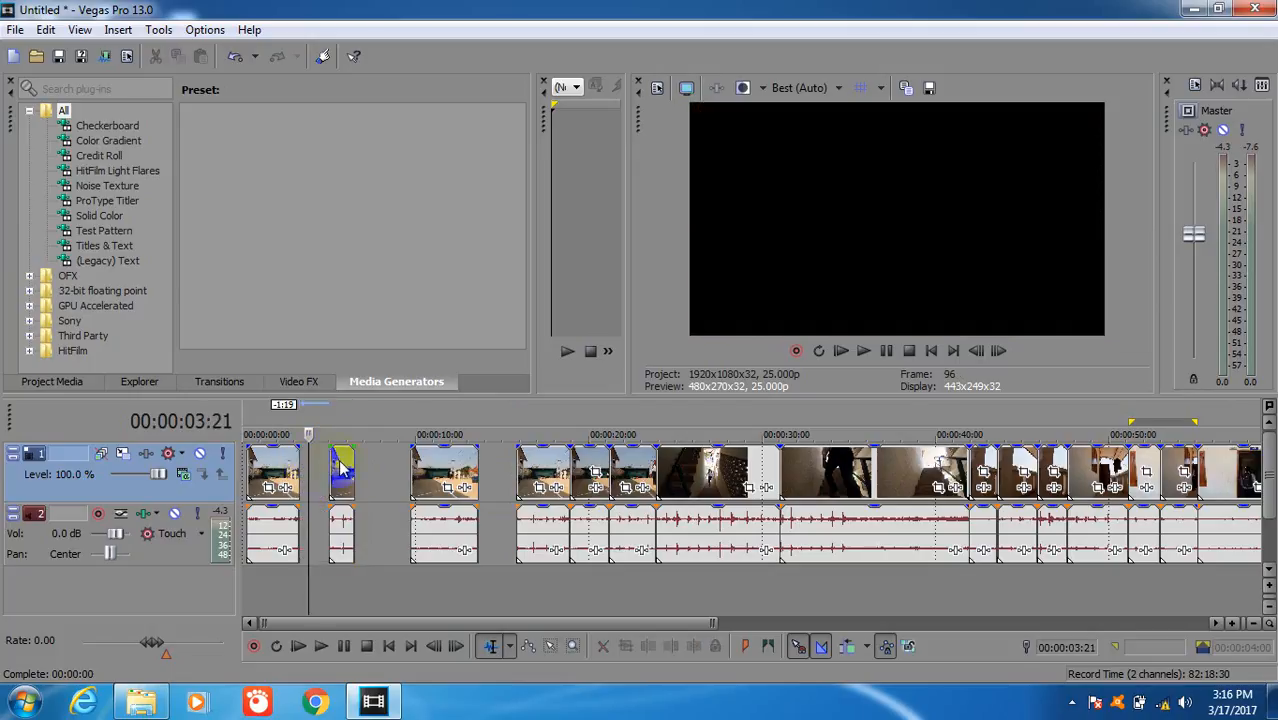
pyautogui.moveTo(340, 472); pyautogui.dragTo(315, 475)
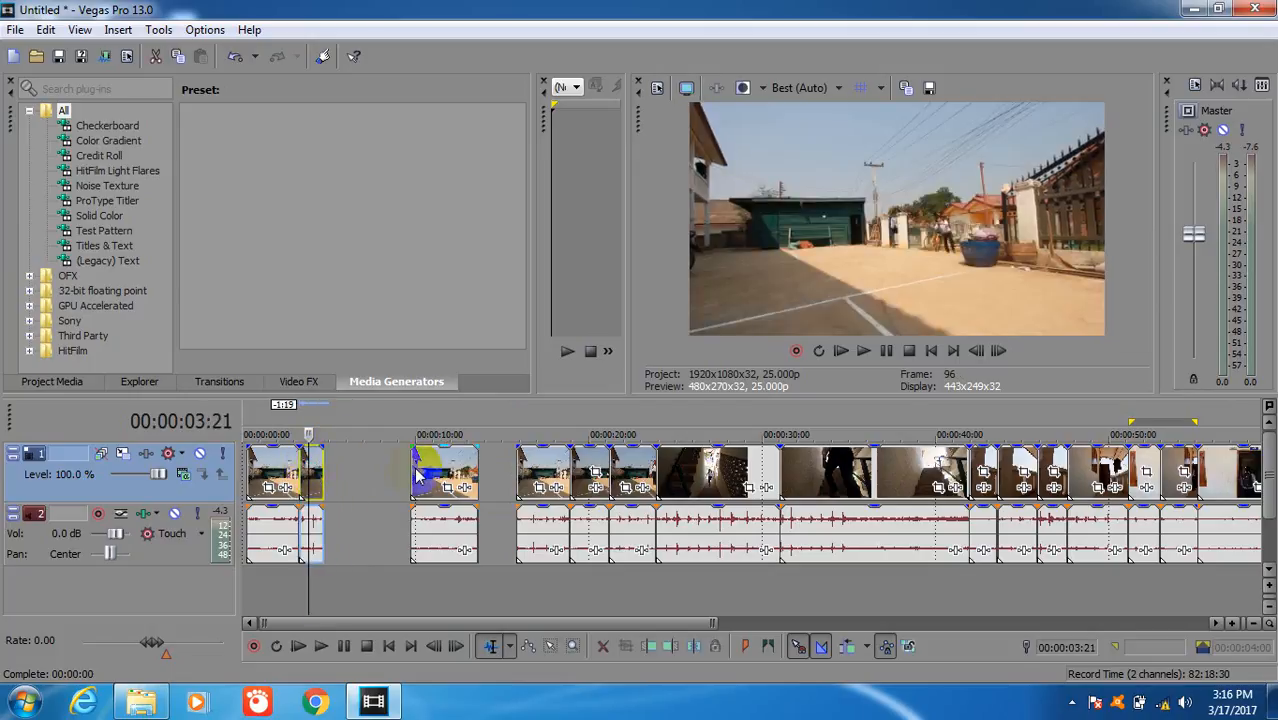
# Move the remaining courtyard pieces back one by one to close the gaps between them, and play back the joined clips
pyautogui.moveTo(427, 482); pyautogui.dragTo(342, 485)
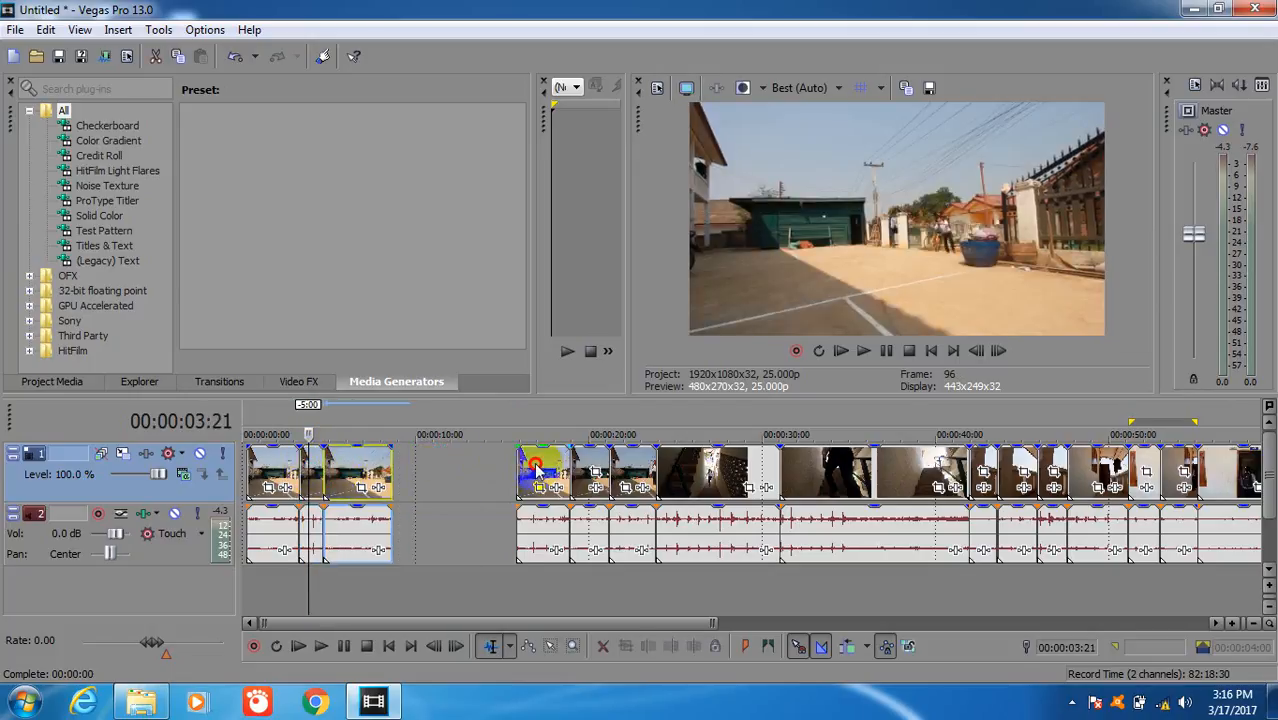
pyautogui.moveTo(536, 470); pyautogui.dragTo(415, 478)
pyautogui.moveTo(592, 470); pyautogui.dragTo(471, 470)
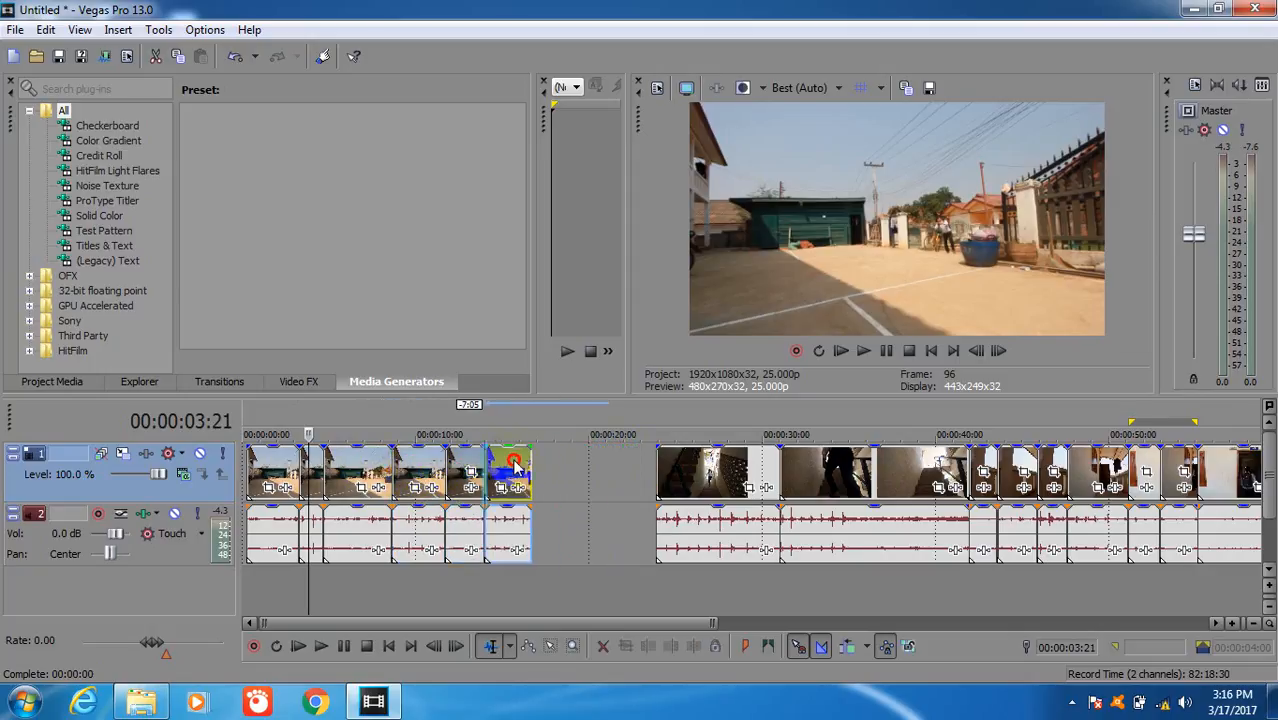
pyautogui.click(265, 471)
pyautogui.press('space')
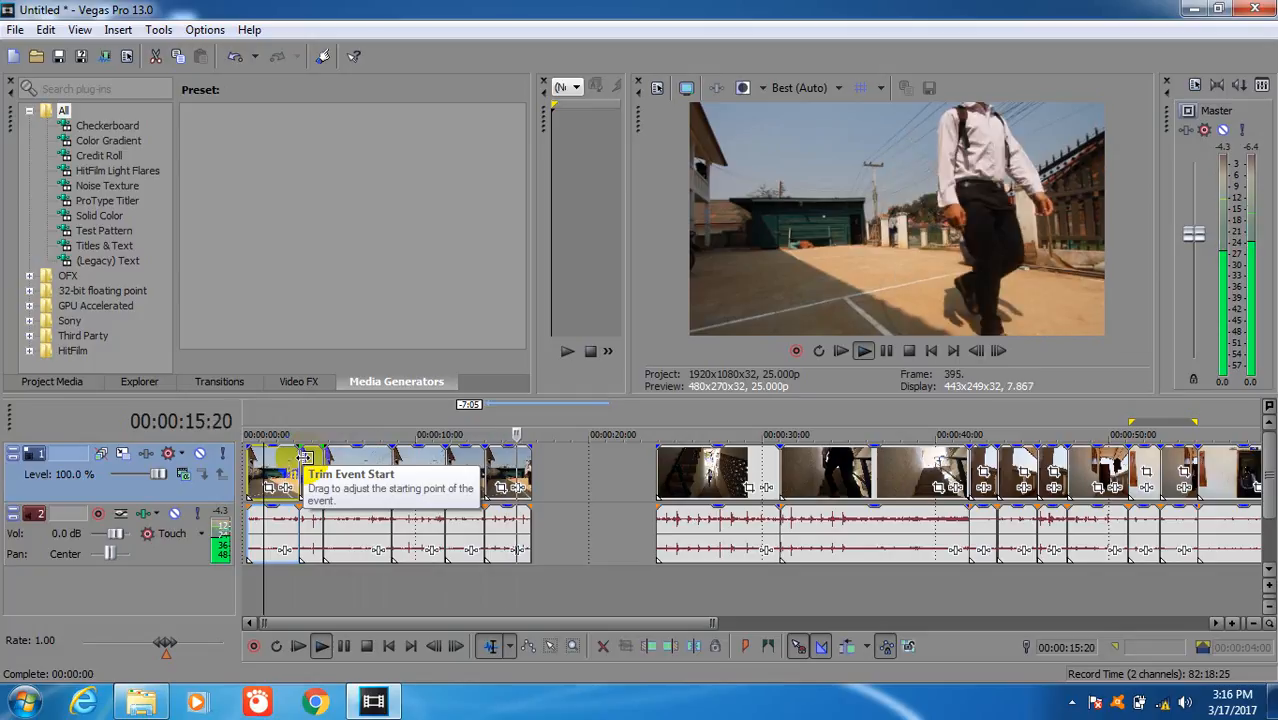
pyautogui.press('space')
# Select all video and audio events from the staircase clip onward and move them together against the end of the courtyard sequence
pyautogui.click(708, 462)
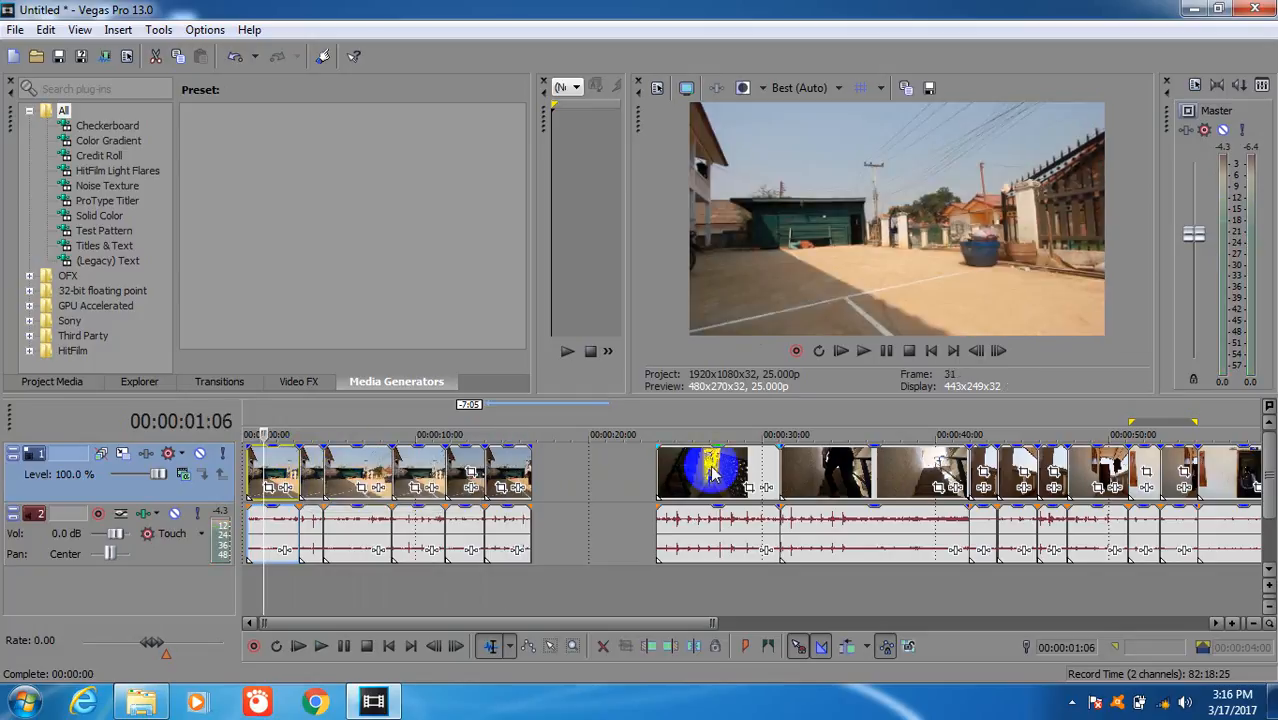
pyautogui.click(628, 488)
pyautogui.scroll(-3, 655, 542)
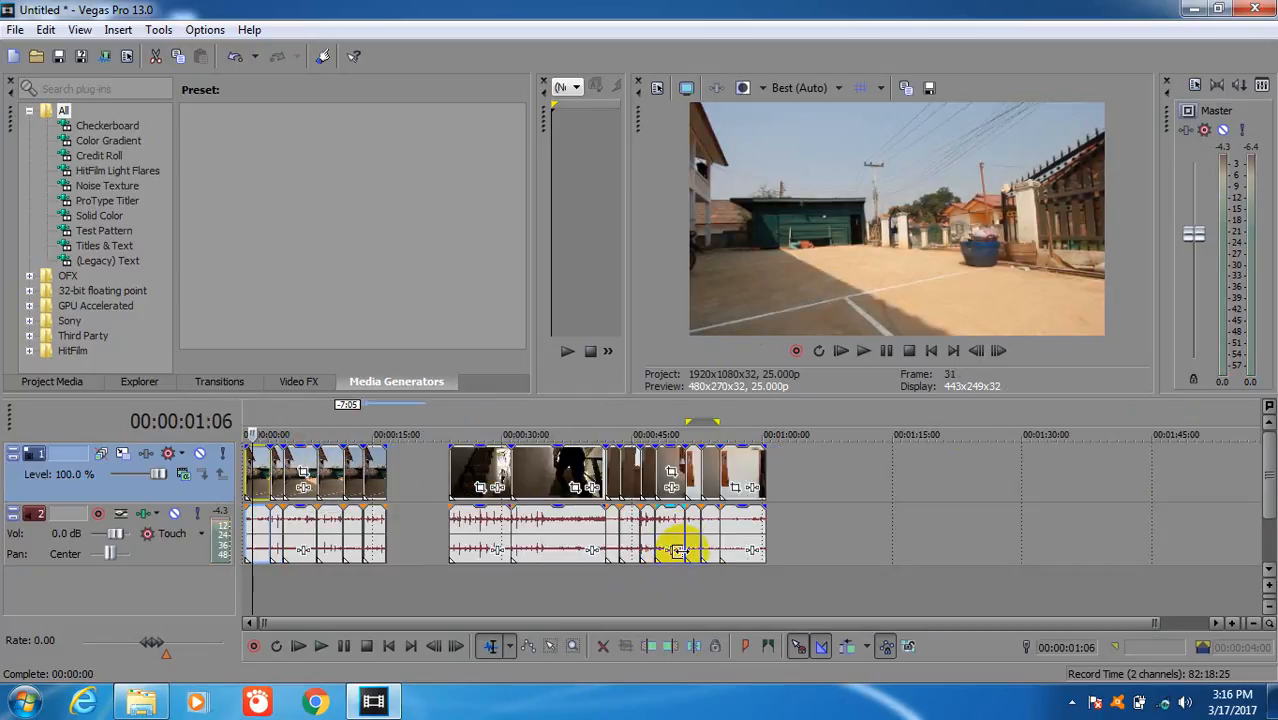
pyautogui.click(376, 488)
pyautogui.click(490, 480)
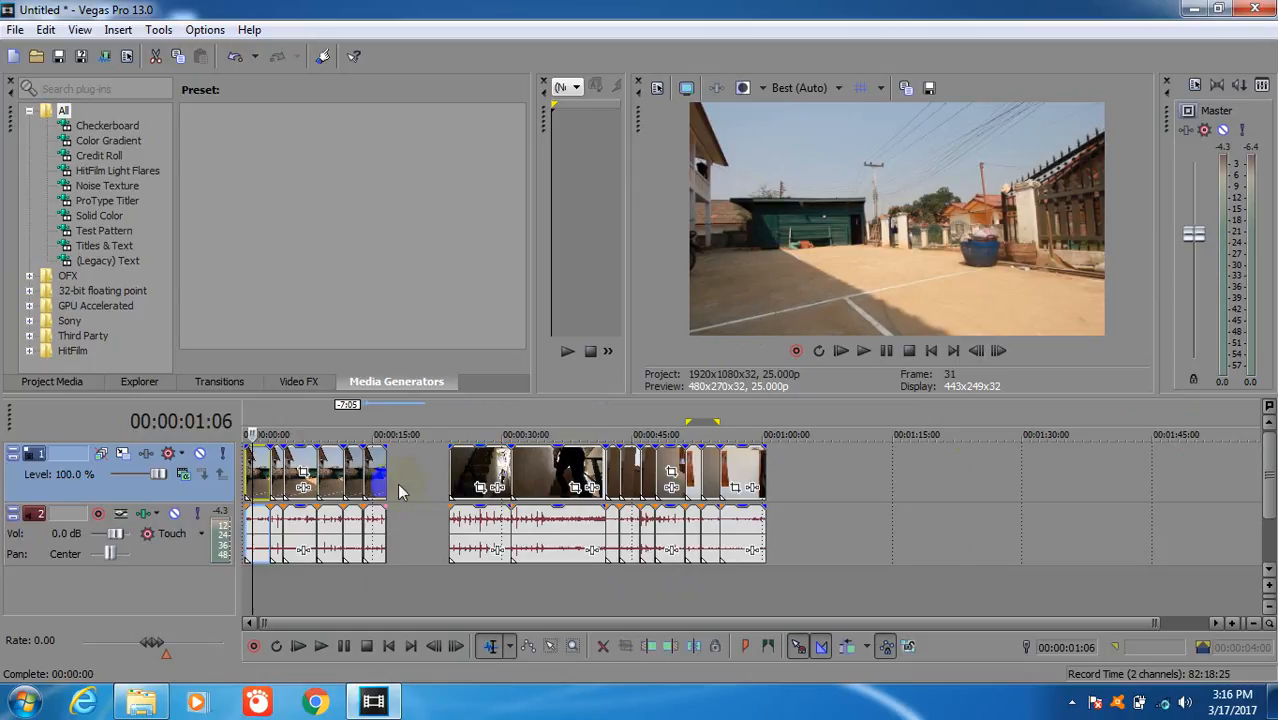
pyautogui.click(437, 484)
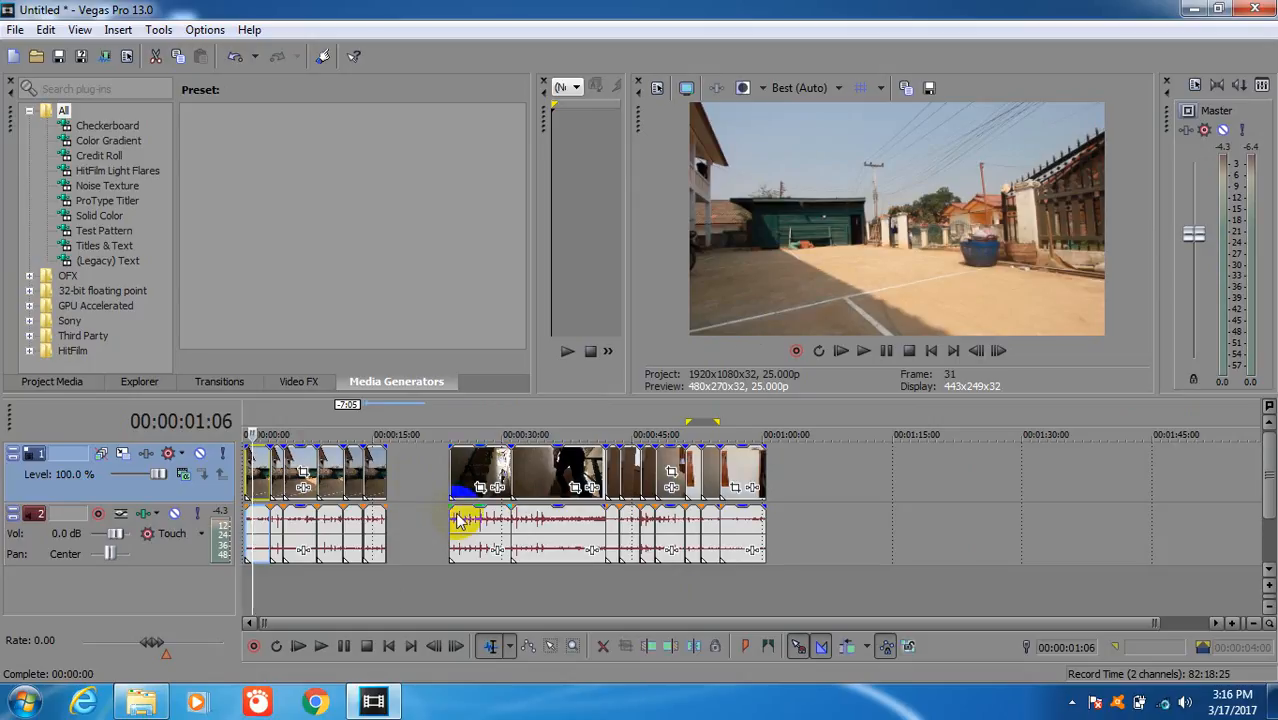
pyautogui.click(550, 645)
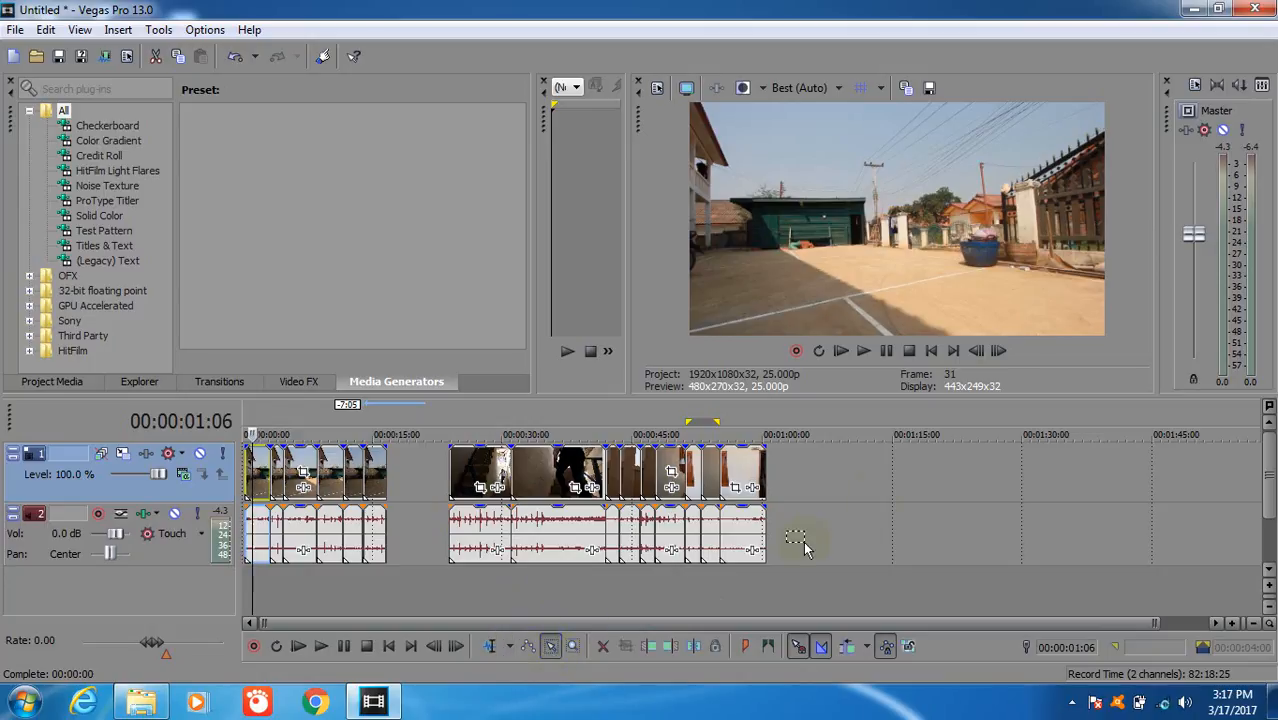
pyautogui.moveTo(790, 558); pyautogui.dragTo(503, 510)
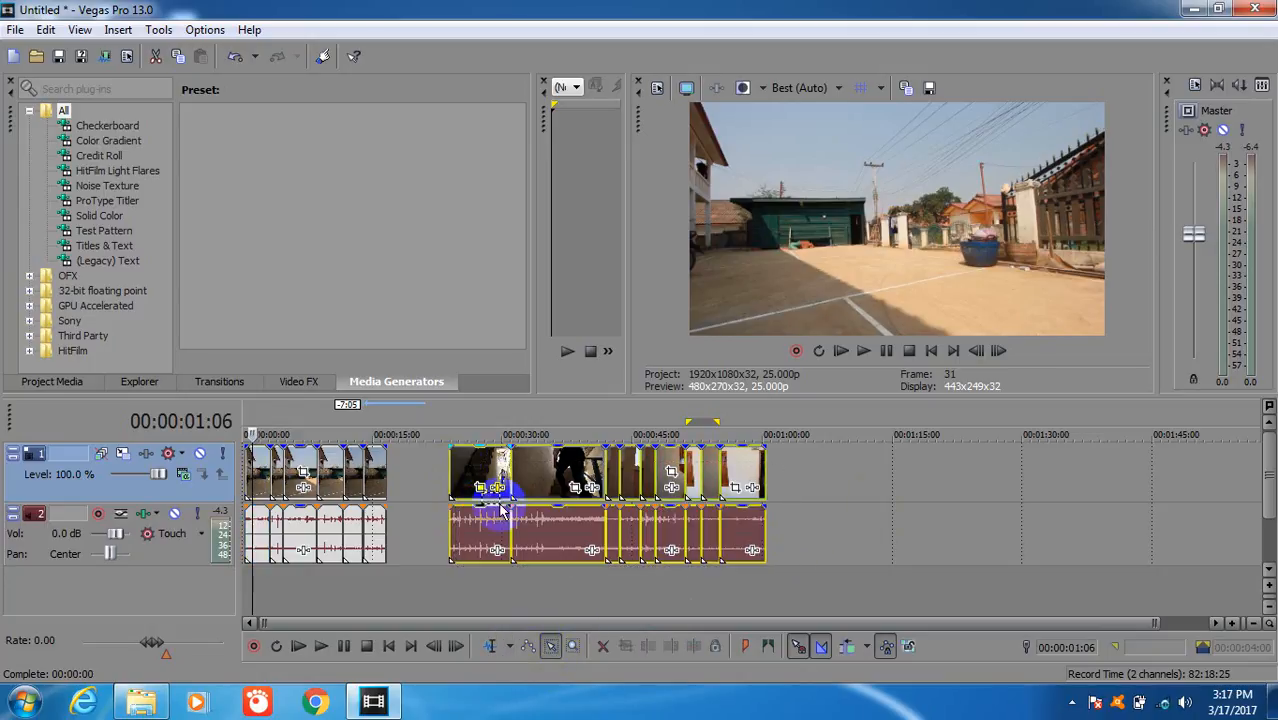
pyautogui.click(490, 647)
pyautogui.moveTo(471, 468); pyautogui.dragTo(408, 468)
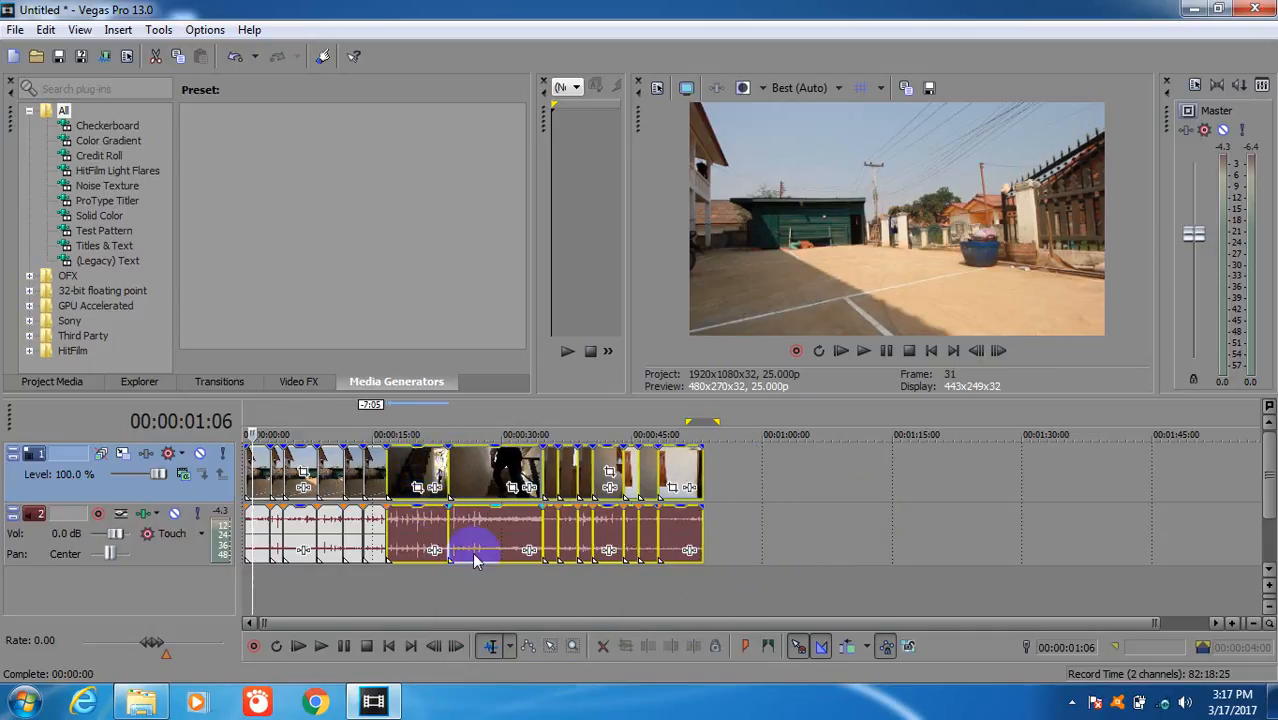
pyautogui.click(531, 474)
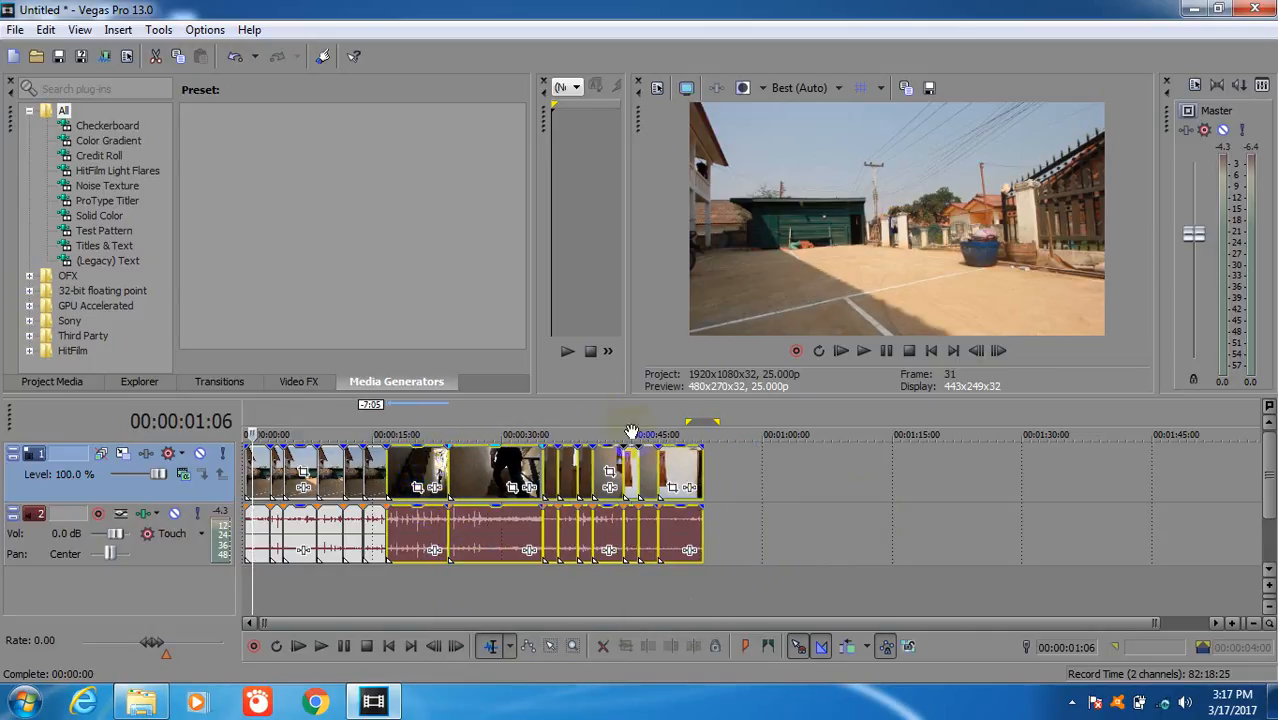
# Set the time selection across the whole joined sequence, from 00:00:00:00 to 00:00:53:06, and play it from the start
pyautogui.click(650, 553)
pyautogui.moveTo(703, 582); pyautogui.dragTo(5, 532)
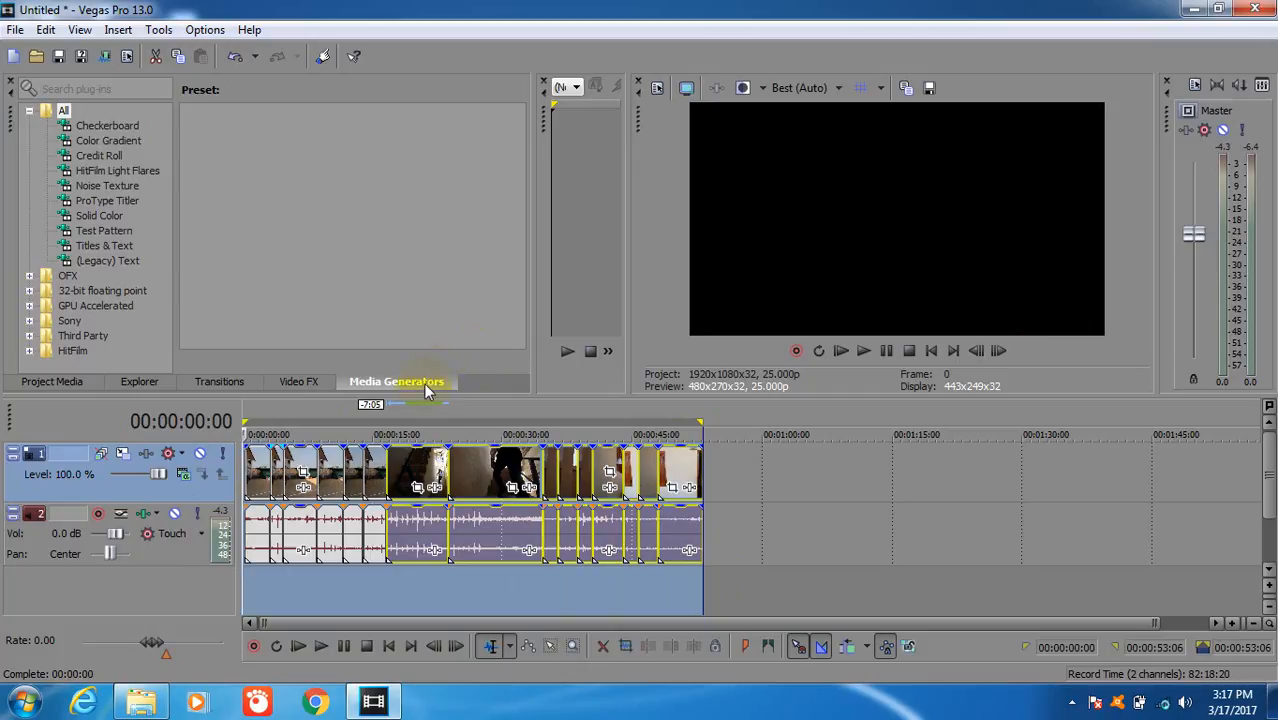
pyautogui.click(841, 351)
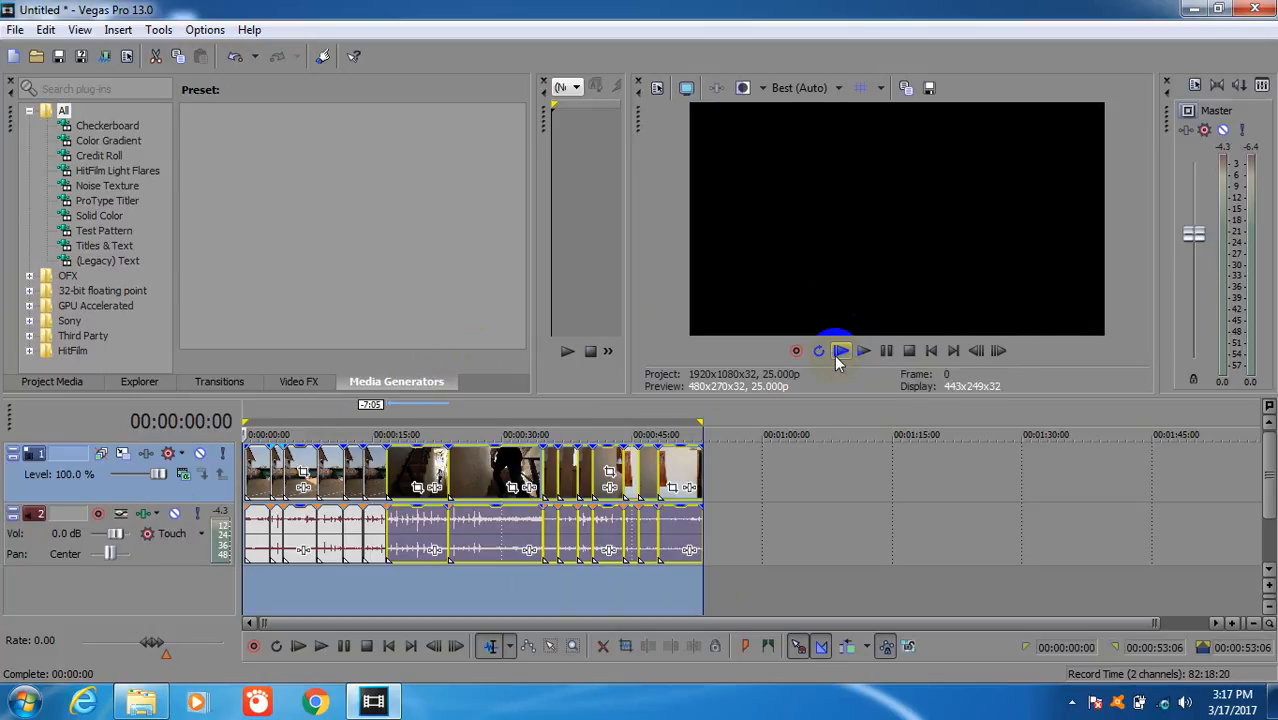
pyautogui.click(839, 362)
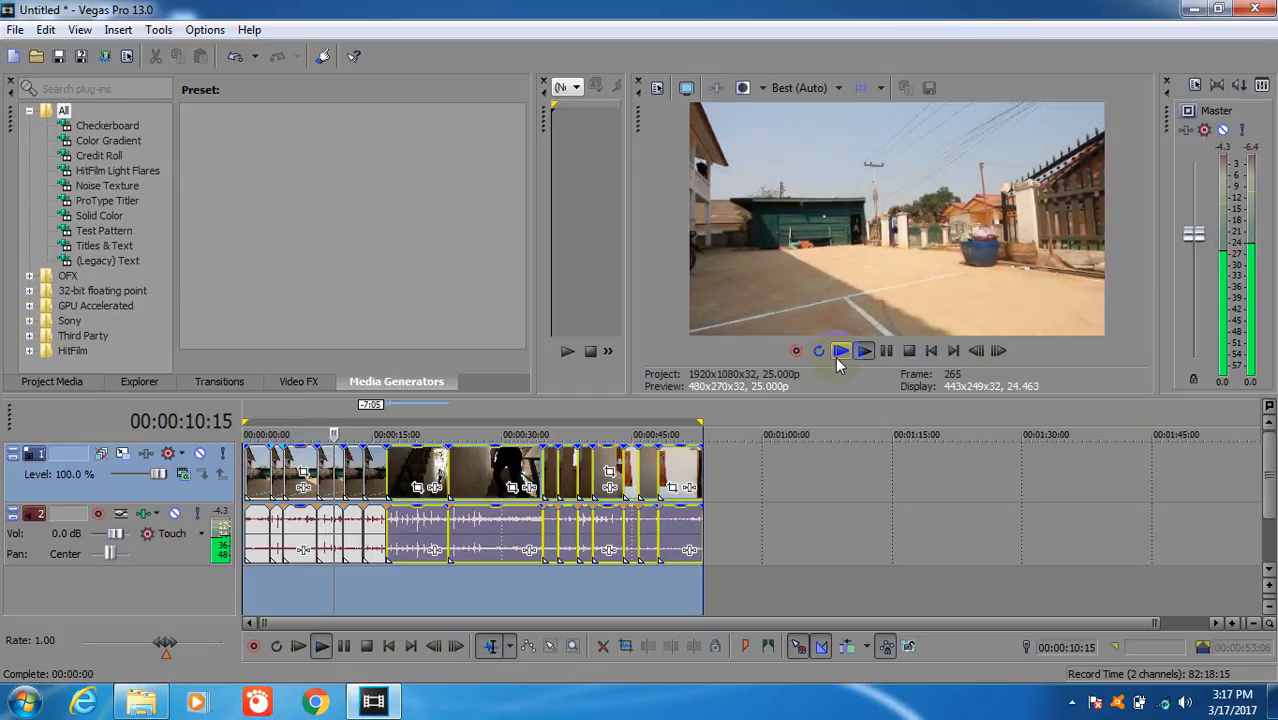
# Set the High Definition Audio Device speakers as the default playback device in the Windows sound settings and clear the dialogs away
pyautogui.click(1183, 705)
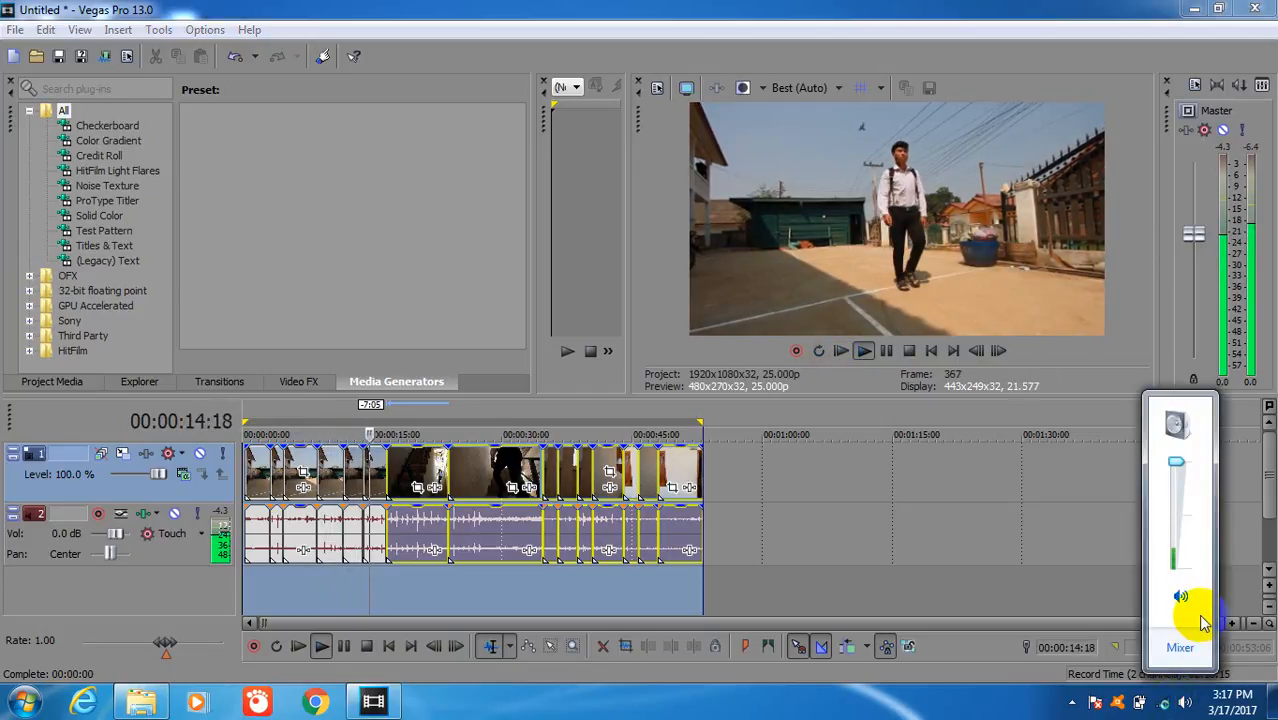
pyautogui.rightClick(1183, 703)
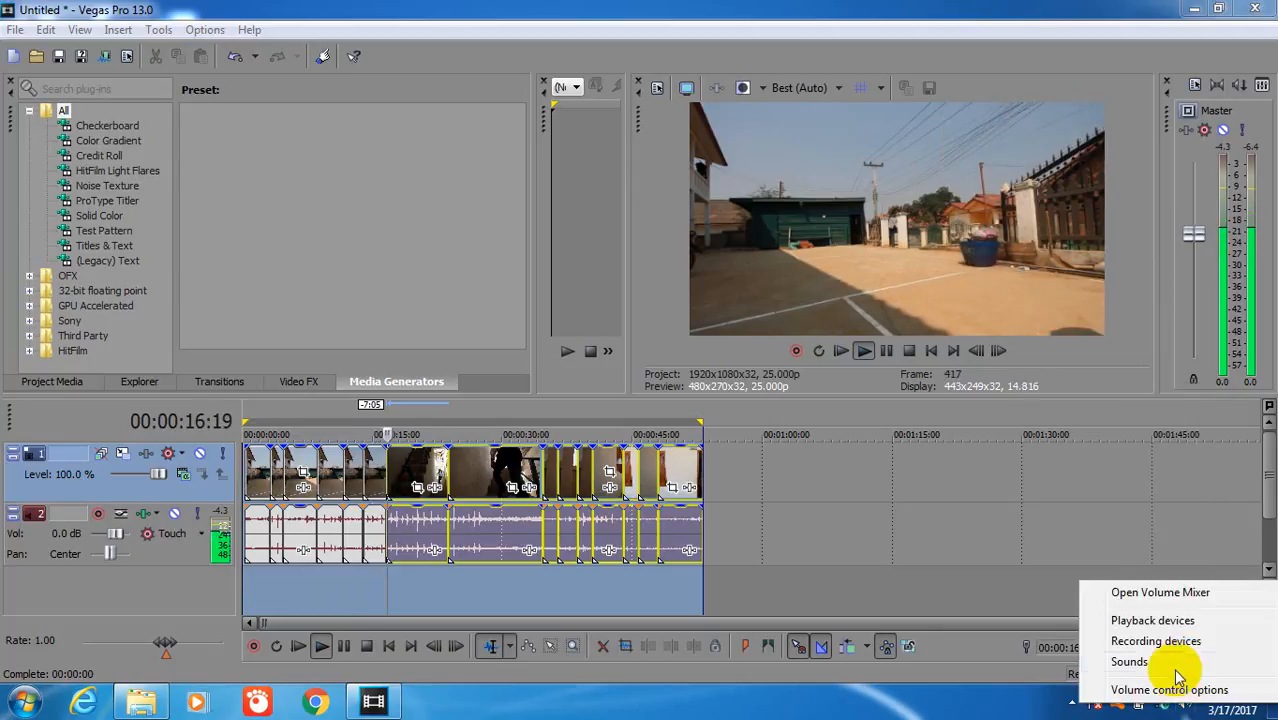
pyautogui.click(1152, 621)
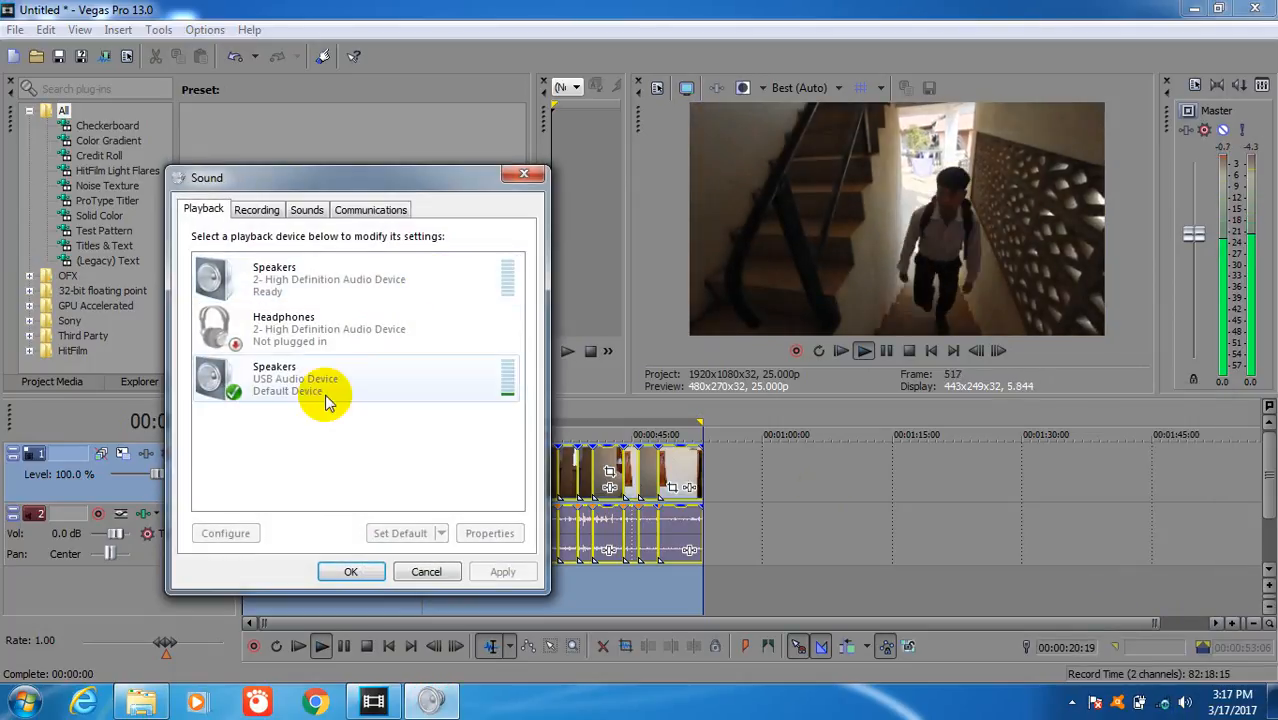
pyautogui.rightClick(322, 398)
pyautogui.click(324, 293)
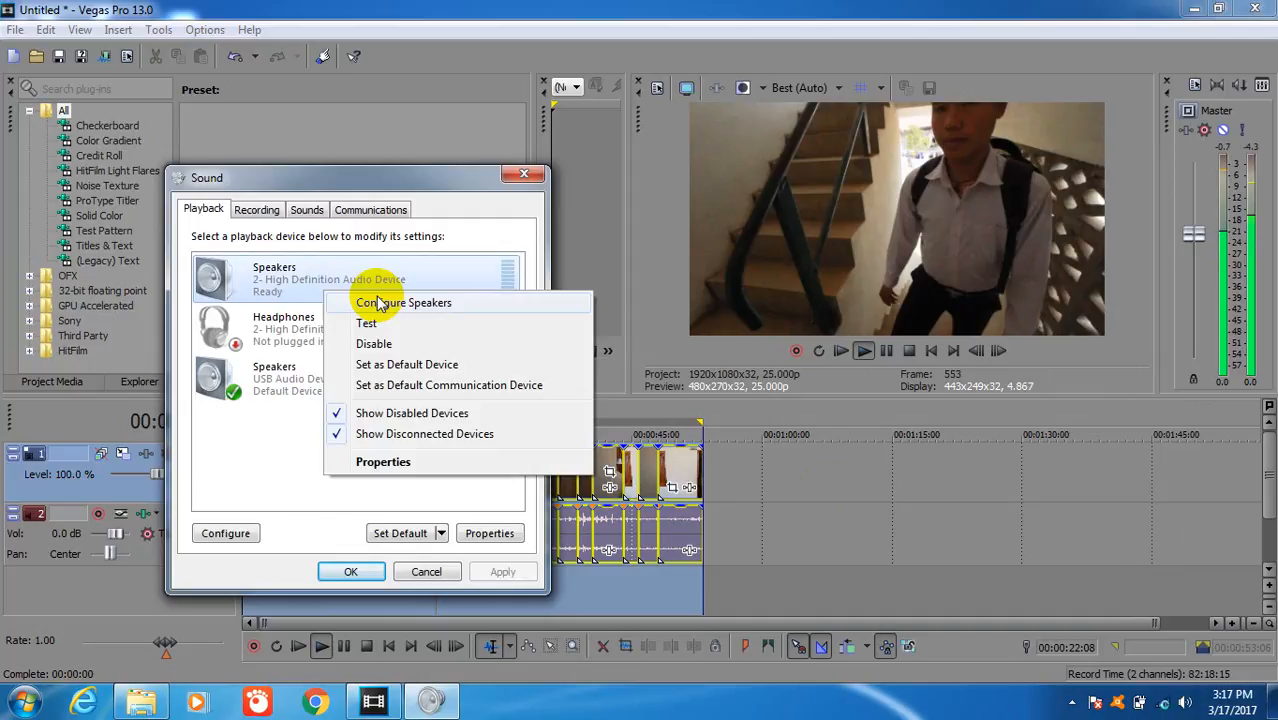
pyautogui.click(390, 364)
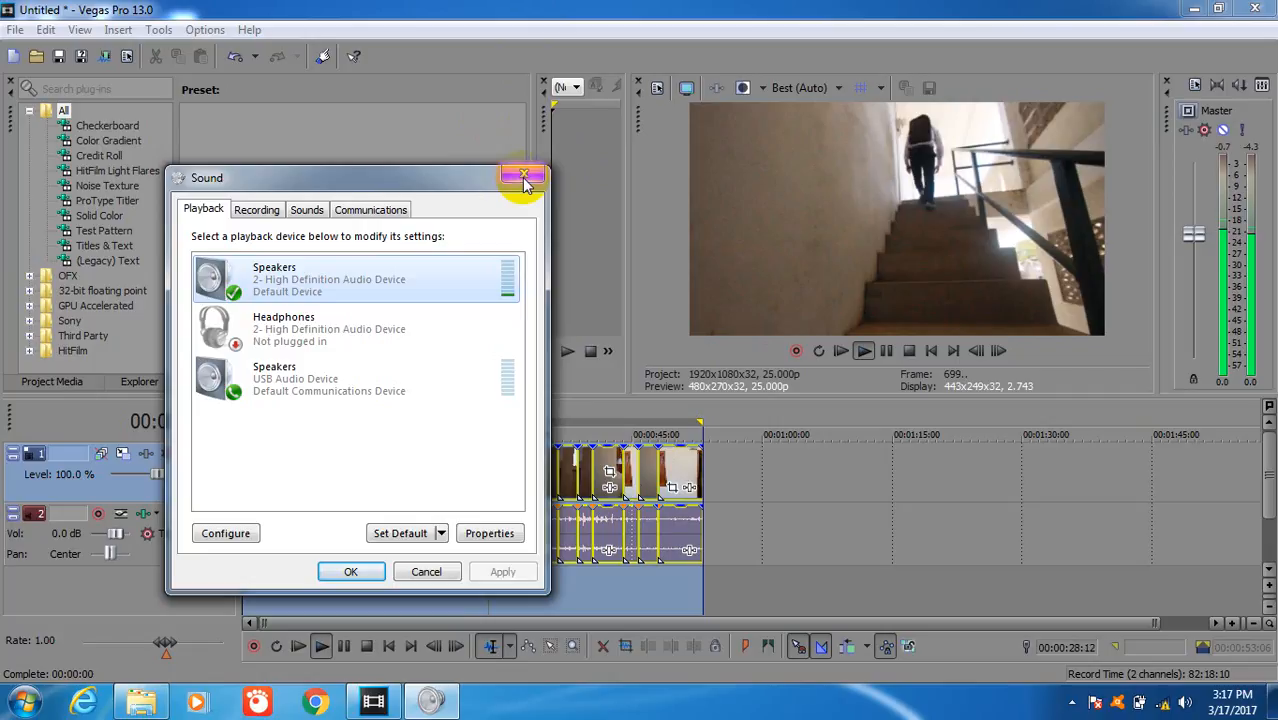
pyautogui.moveTo(487, 182); pyautogui.dragTo(730, 688)
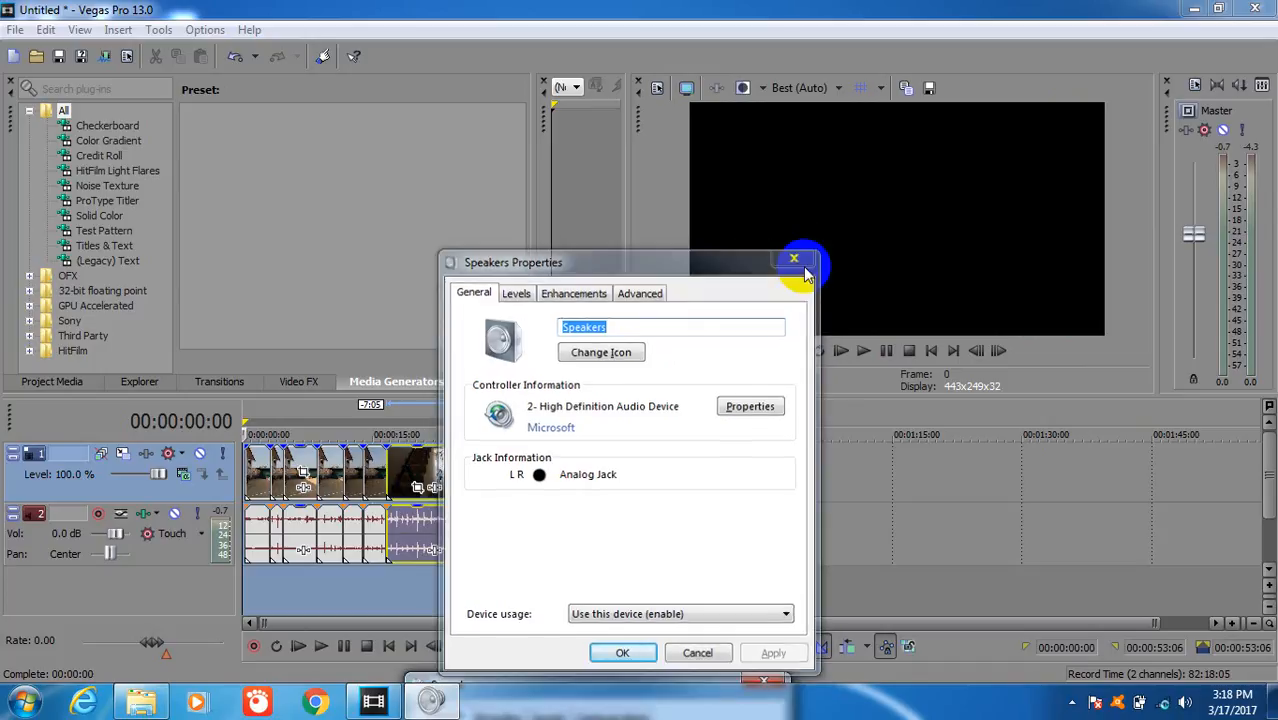
pyautogui.click(800, 264)
# Play the joined sequence from near its start to check the courtyard part
pyautogui.click(255, 580)
pyautogui.press('space')
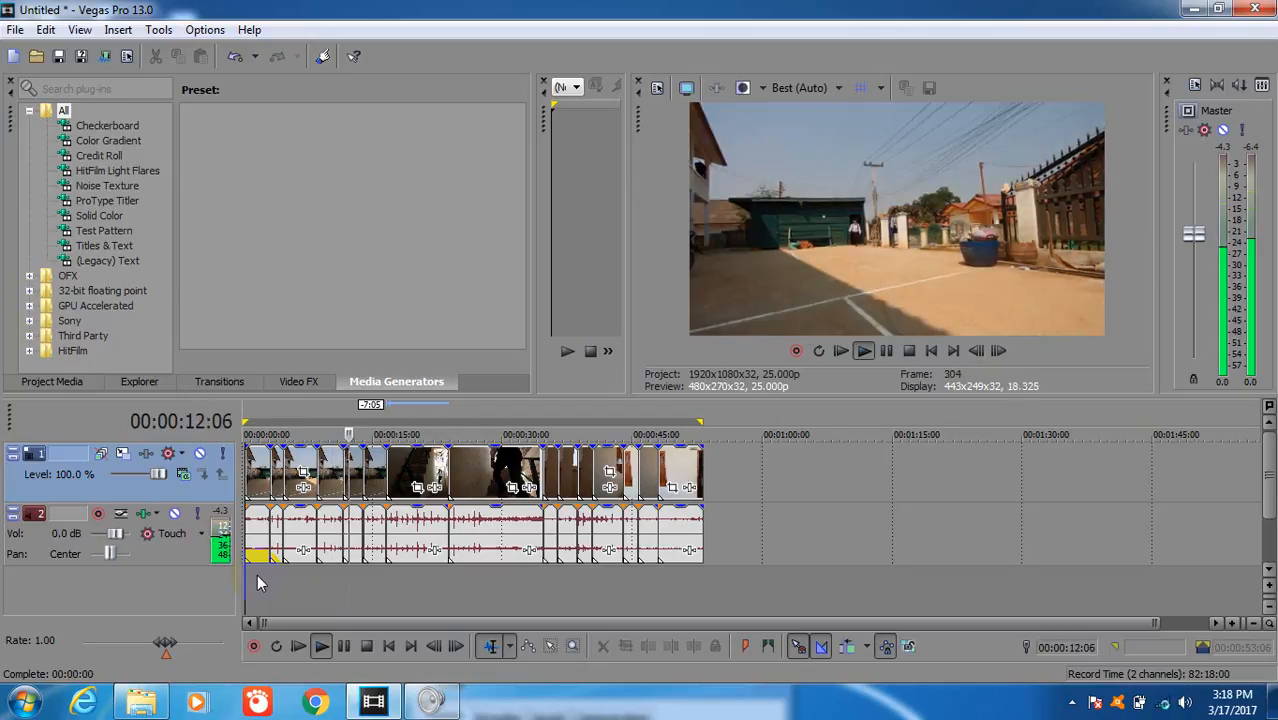
pyautogui.press('space')
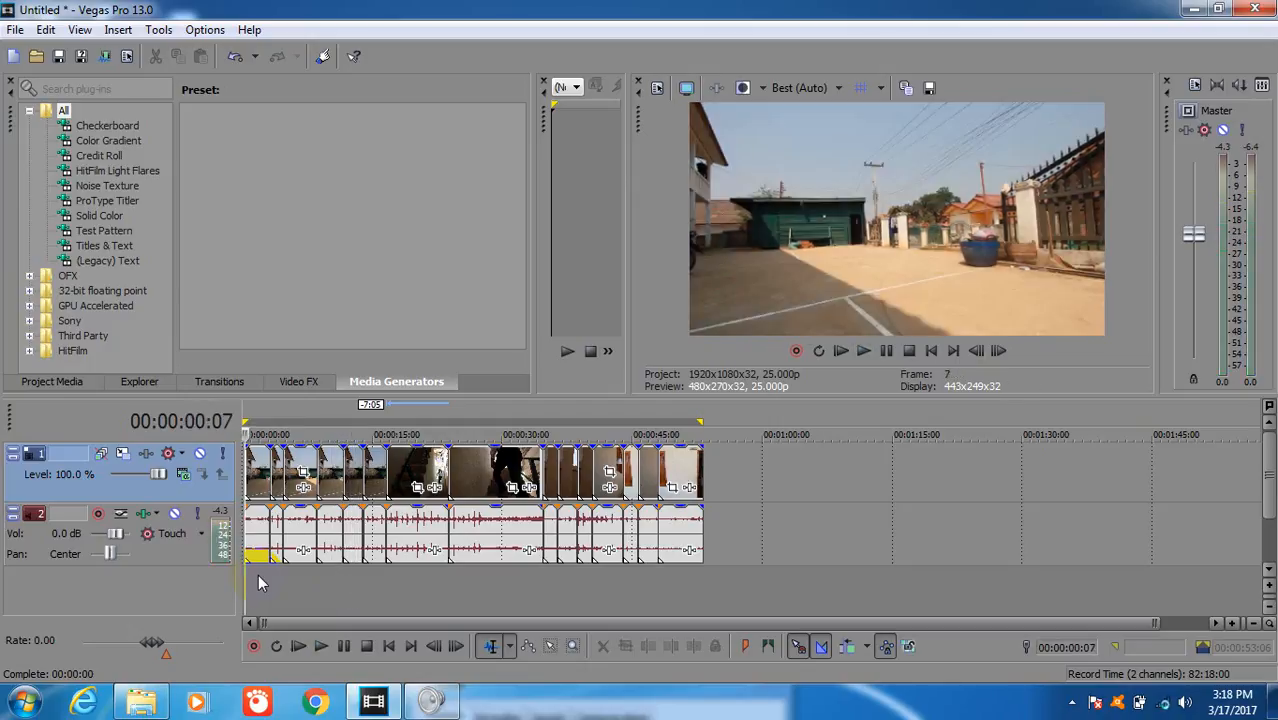
# Switch to the news folder in Windows Explorer and add clips 2 (25) through 2 (34) to the timeline after the joined sequence
pyautogui.click(141, 701)
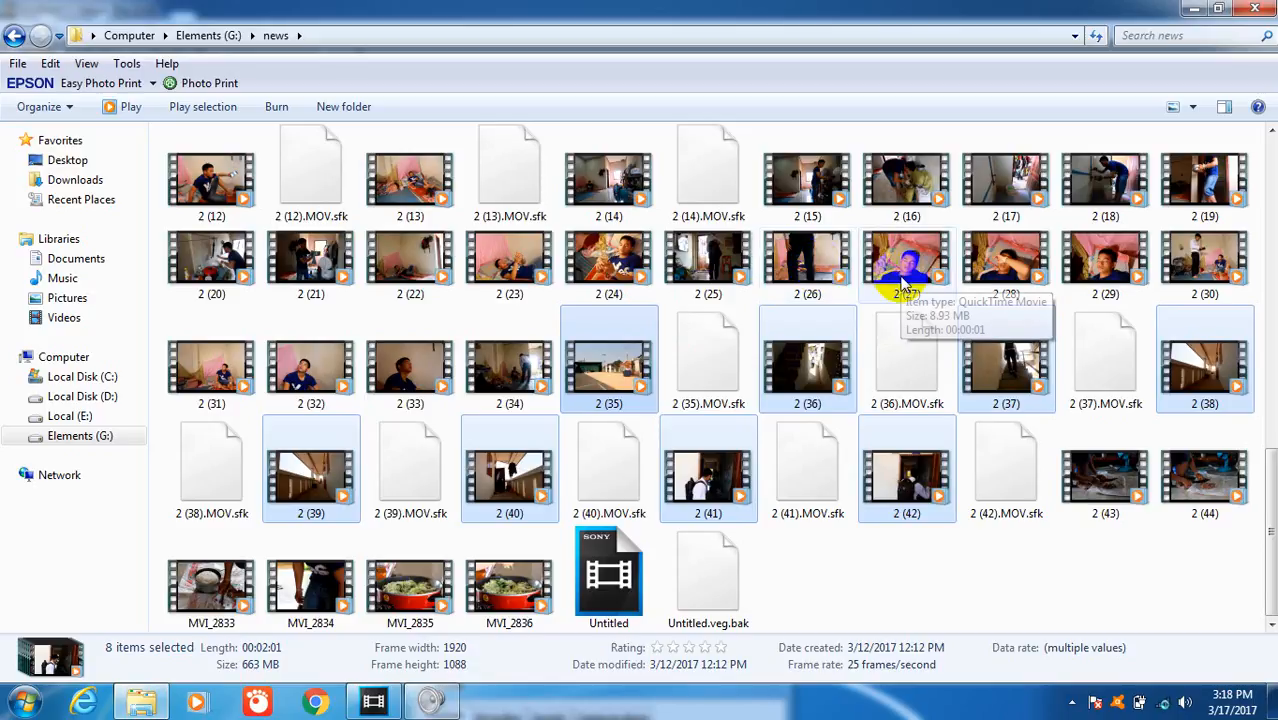
pyautogui.click(1183, 274)
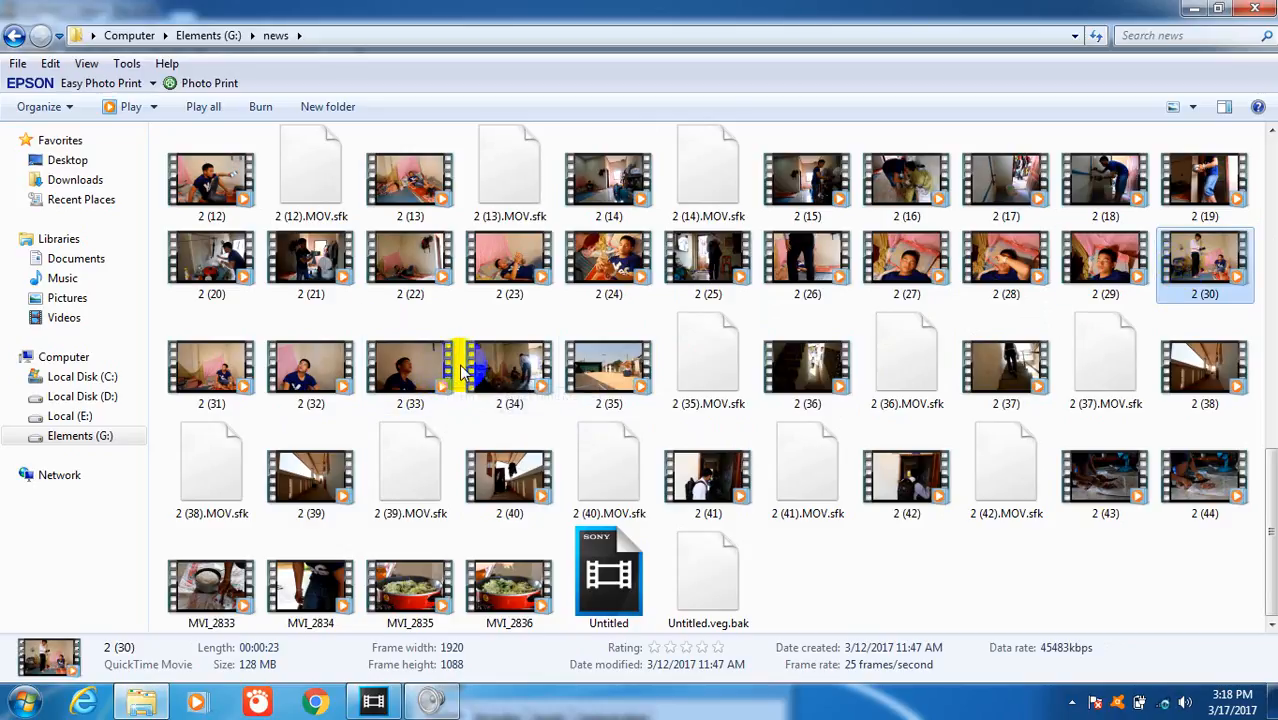
pyautogui.scroll(3, 540, 335)
pyautogui.scroll(-3, 545, 336)
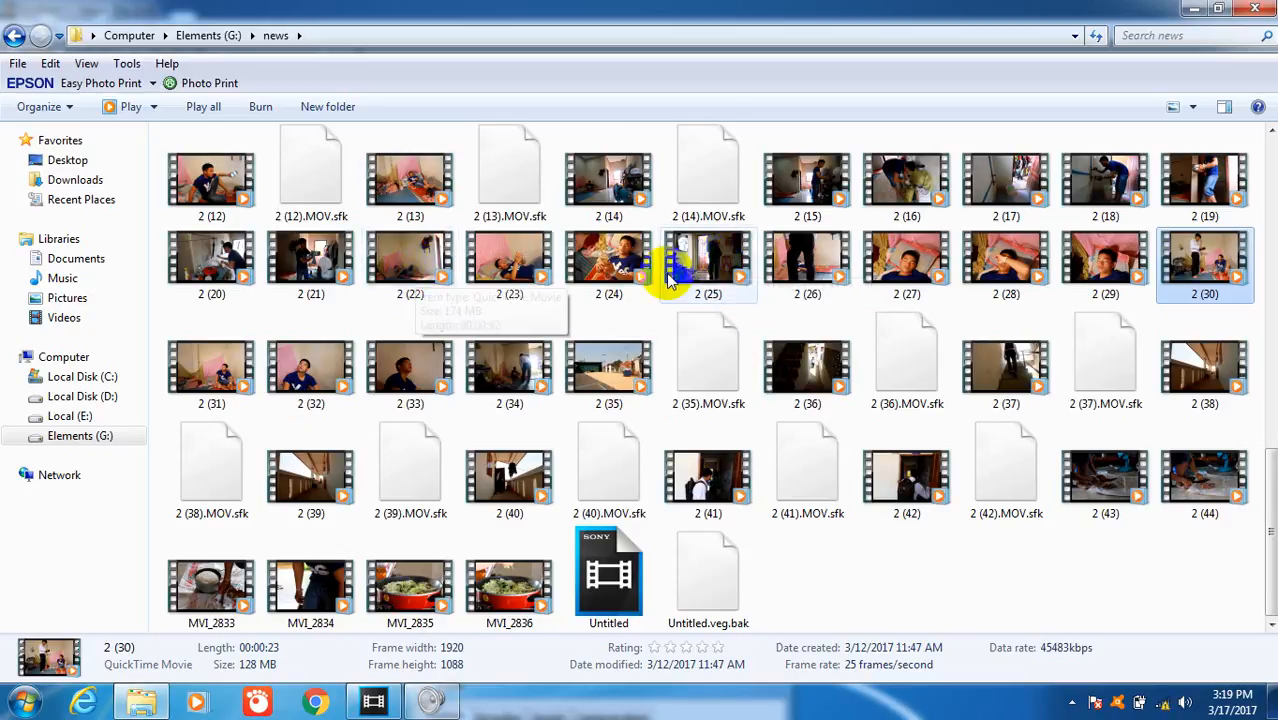
pyautogui.click(788, 280)
pyautogui.press('Left')
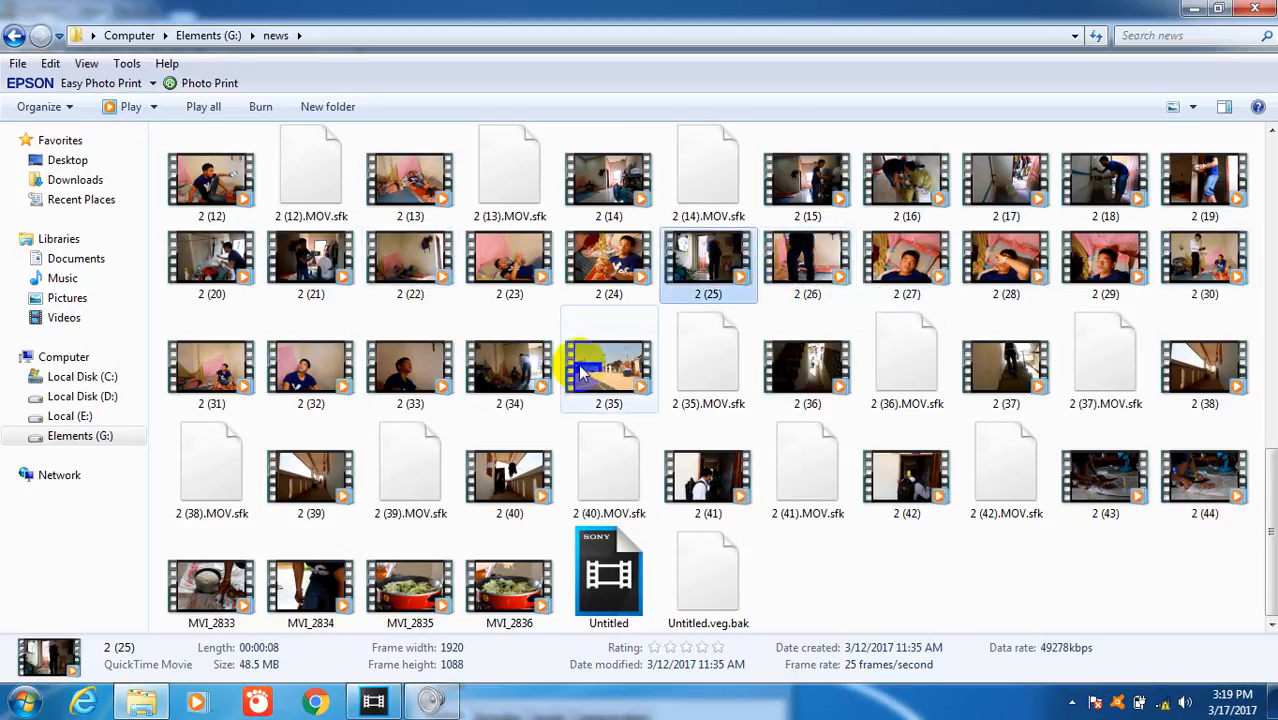
pyautogui.keyDown('shift'); pyautogui.click(520, 385); pyautogui.keyUp('shift')
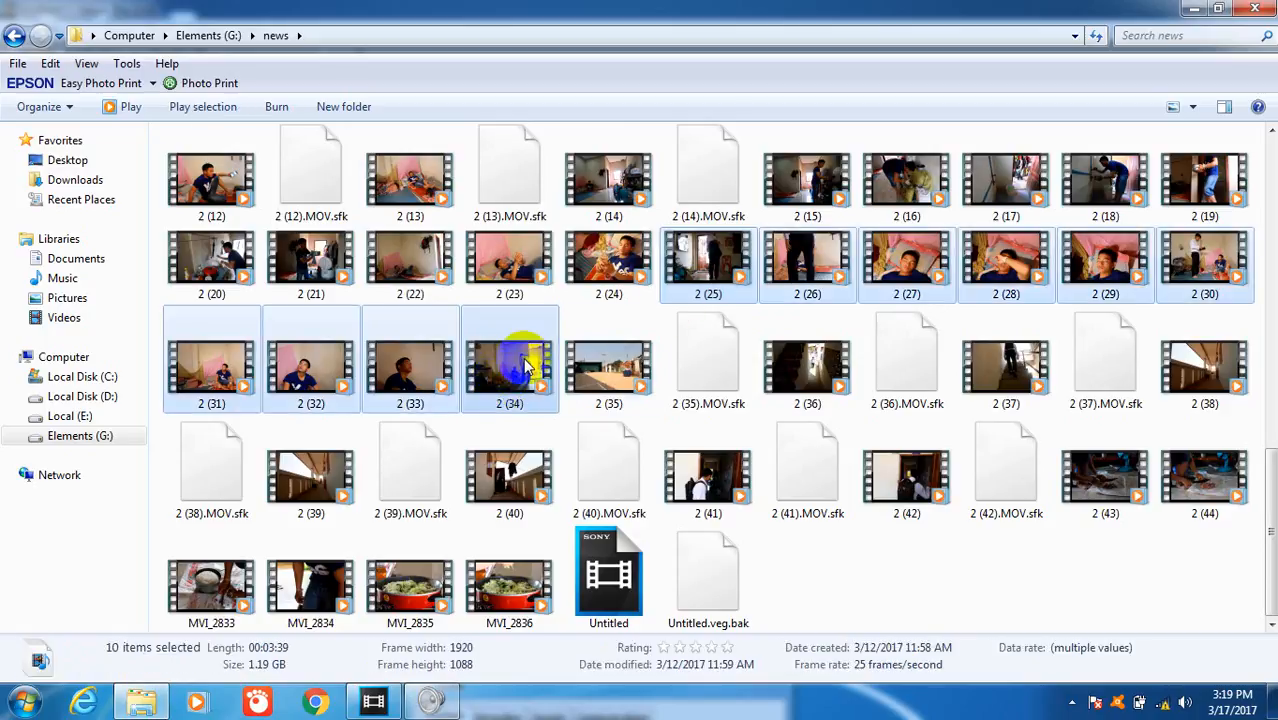
pyautogui.moveTo(715, 265); pyautogui.dragTo(755, 495)
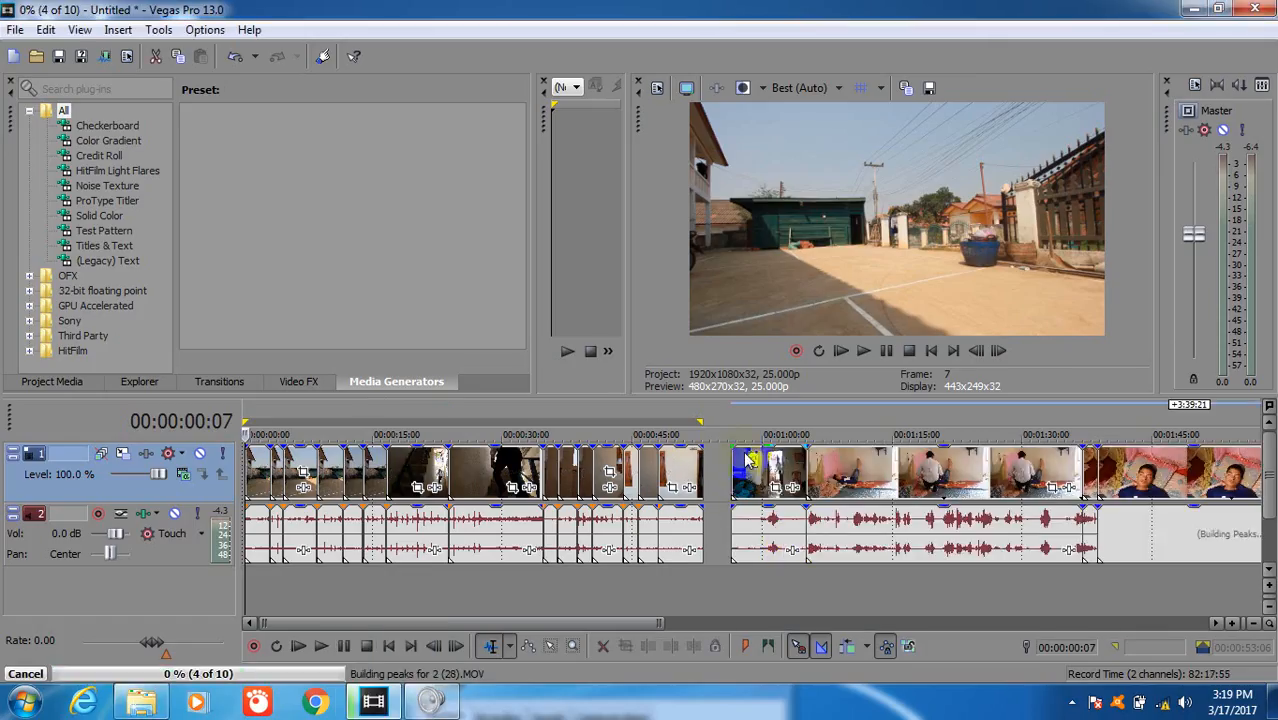
# Play the clip of the man entering the room and the start of the following bedroom clip to compare them
pyautogui.click(759, 476)
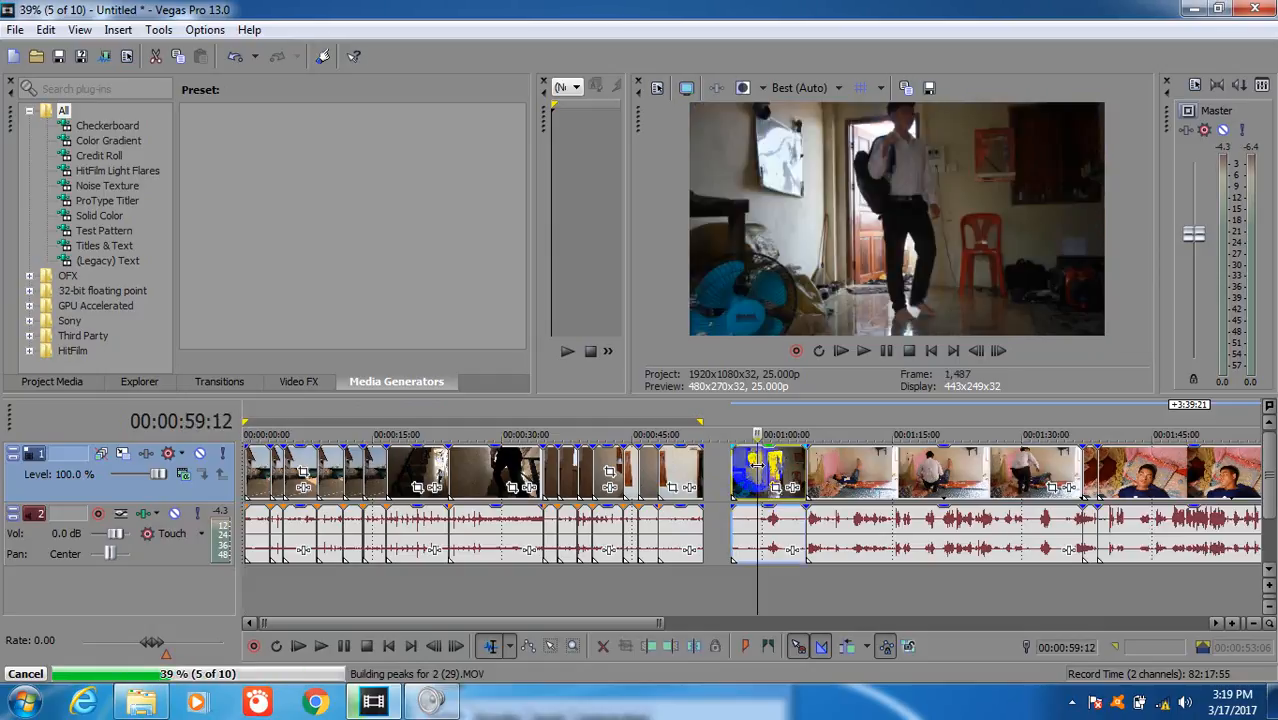
pyautogui.press('space')
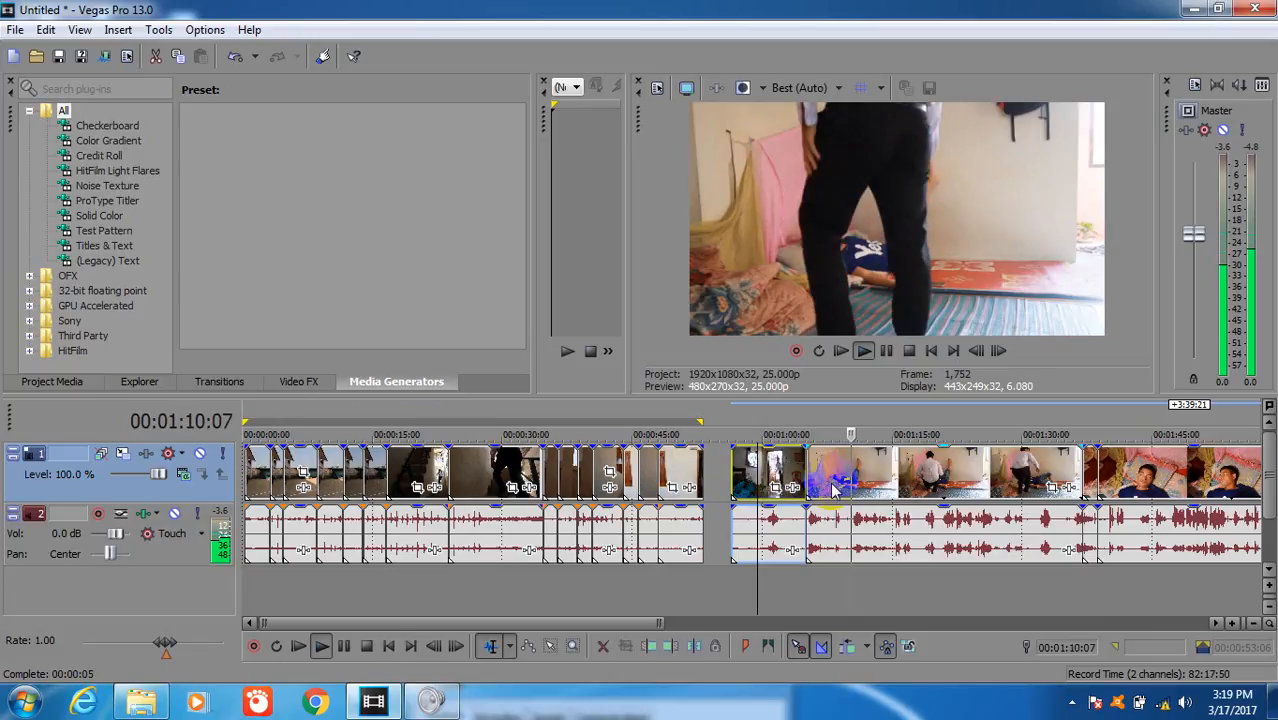
pyautogui.press('space')
pyautogui.click(750, 480)
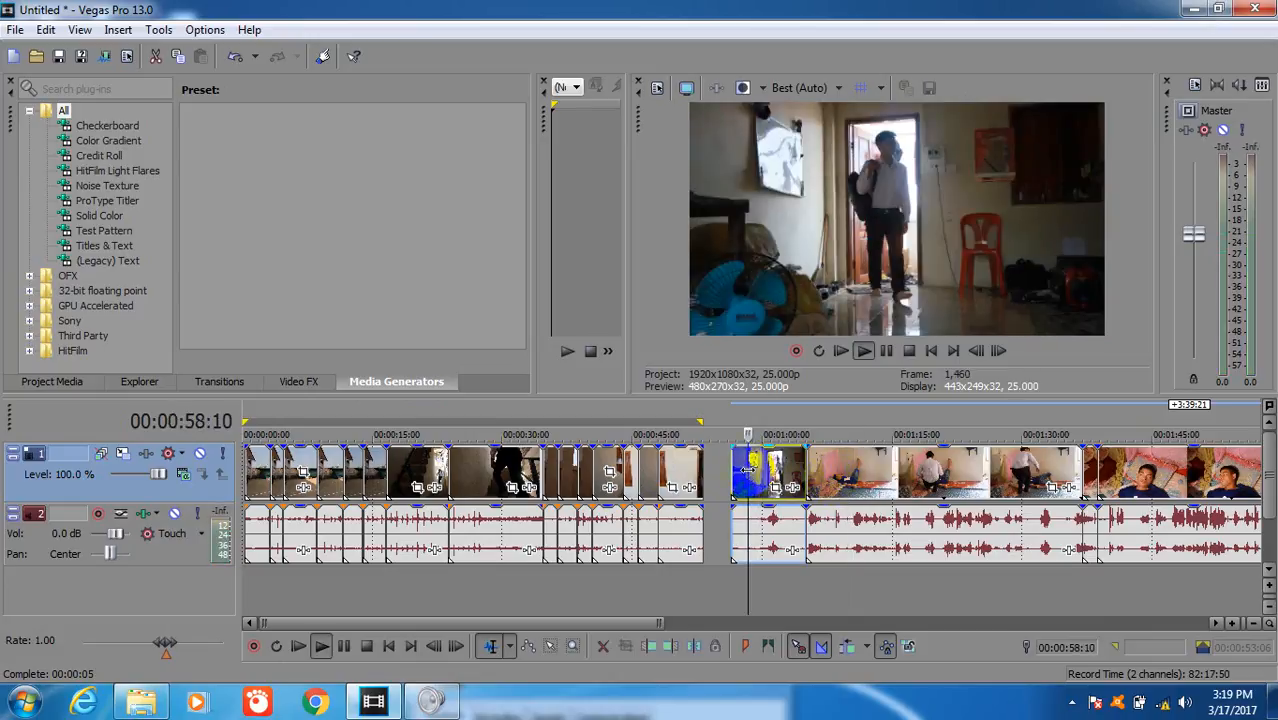
pyautogui.press('space')
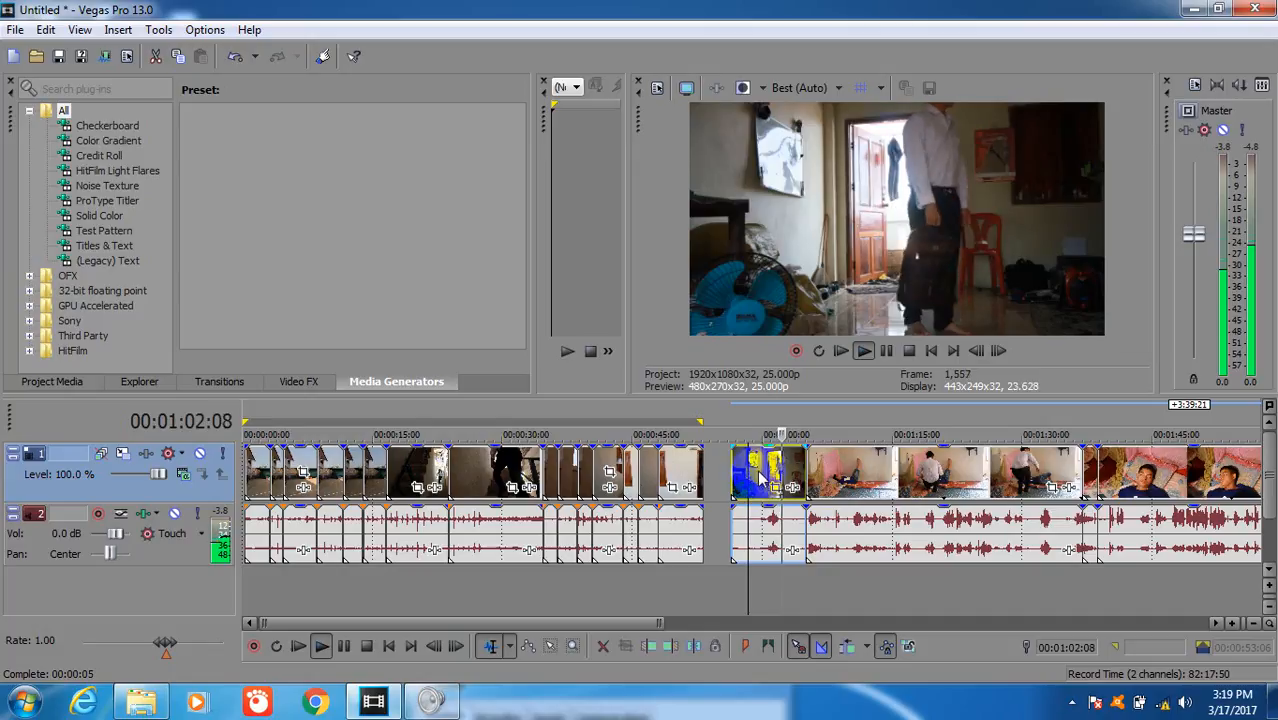
pyautogui.press('space')
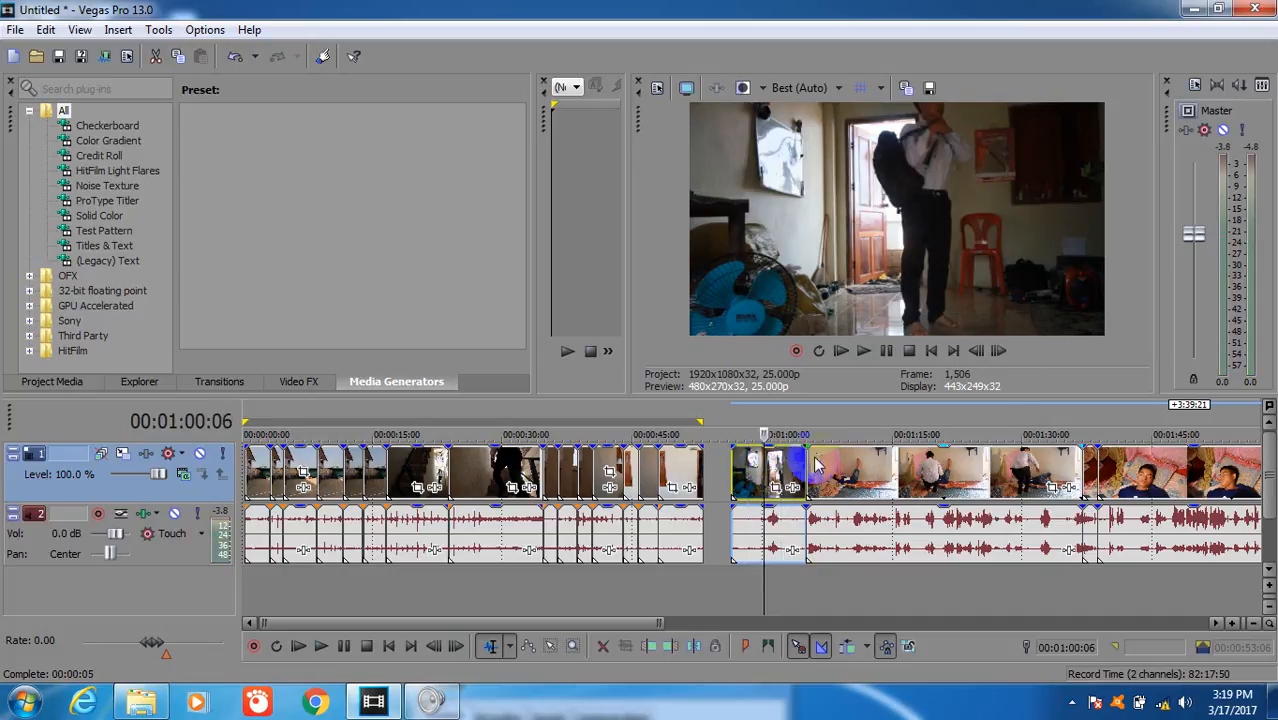
pyautogui.click(816, 462)
pyautogui.press('space')
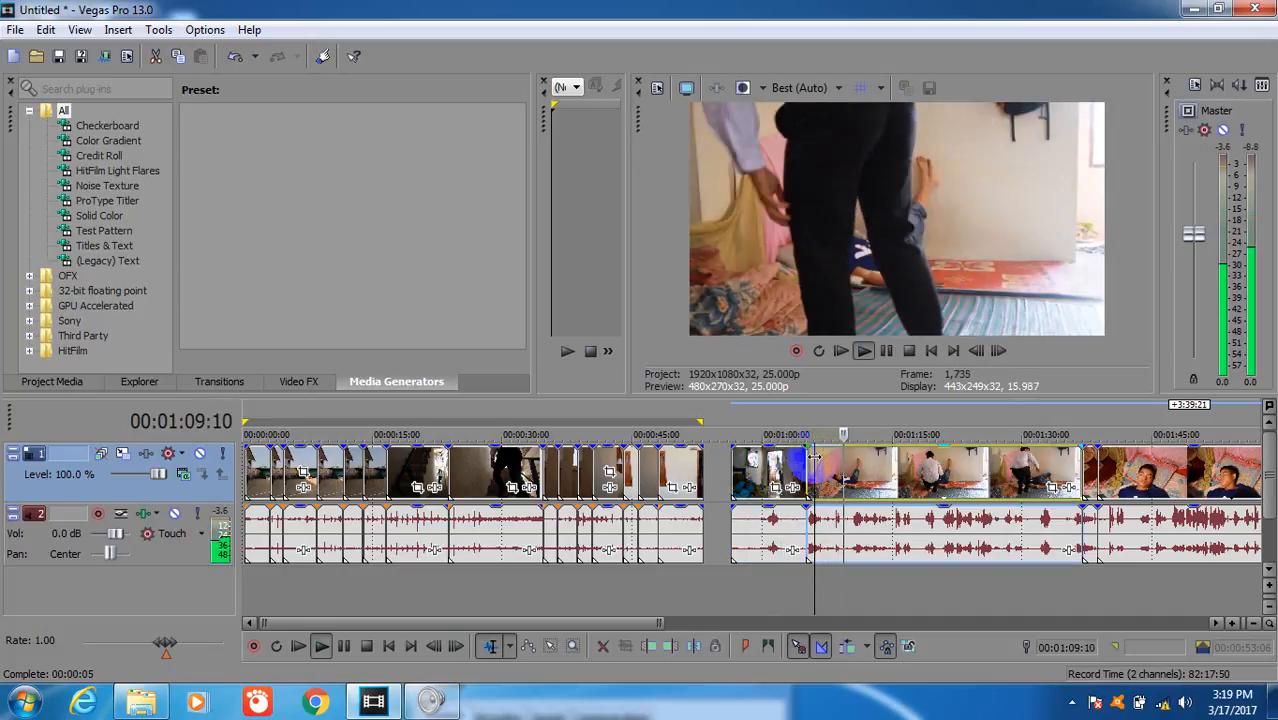
pyautogui.press('space')
# Delete the room-entry clip, move the bedroom clip against the end of the joined sequence, and play across the join
pyautogui.click(774, 468)
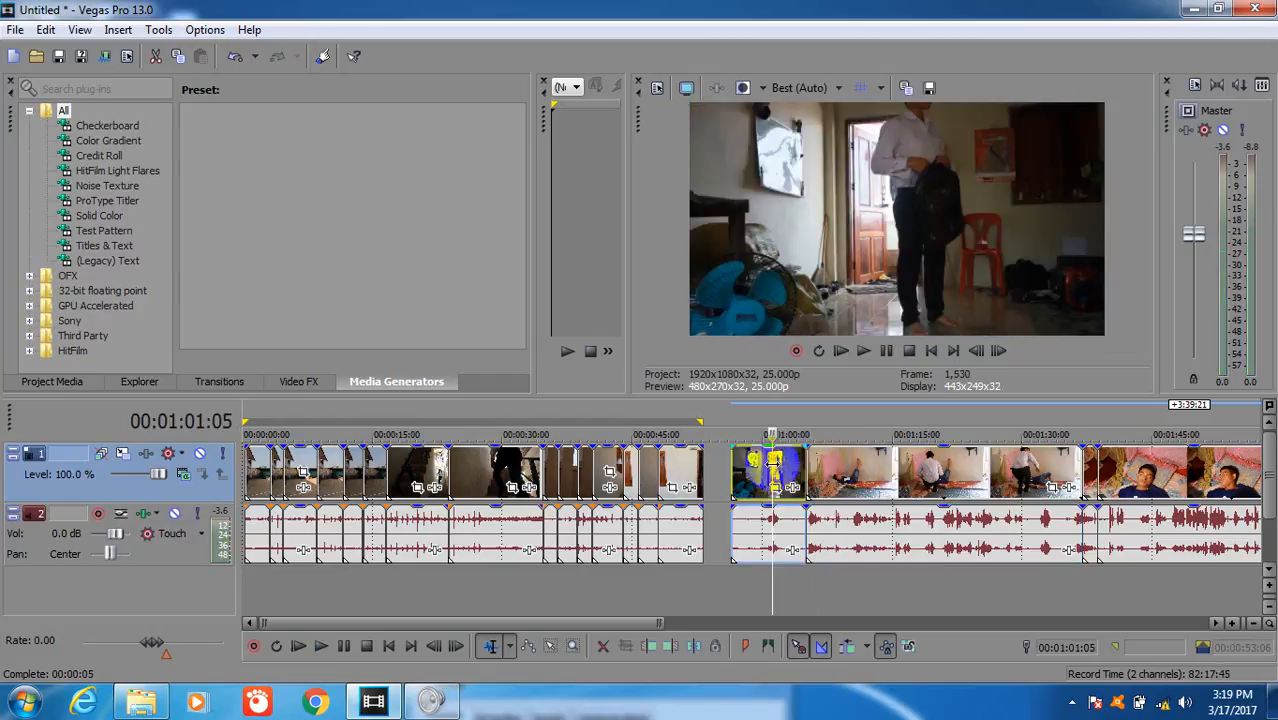
pyautogui.press('Delete')
pyautogui.moveTo(838, 472); pyautogui.dragTo(727, 508)
pyautogui.click(686, 468)
pyautogui.press('space')
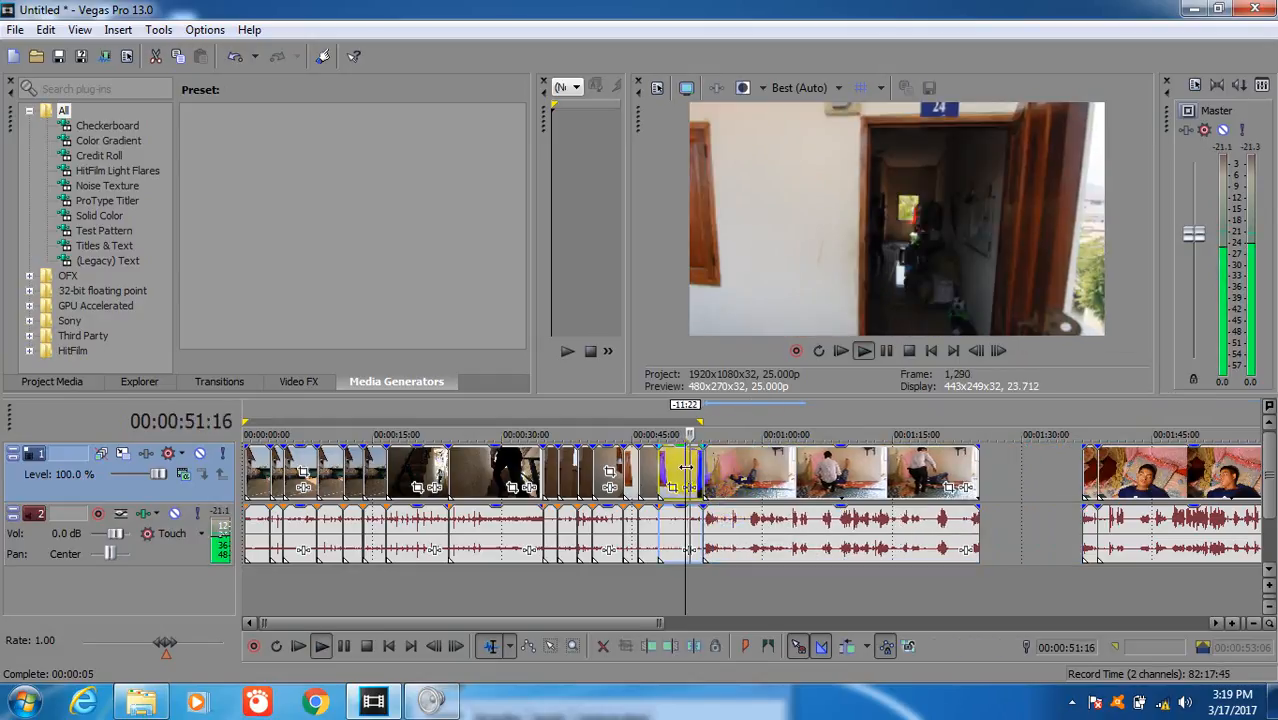
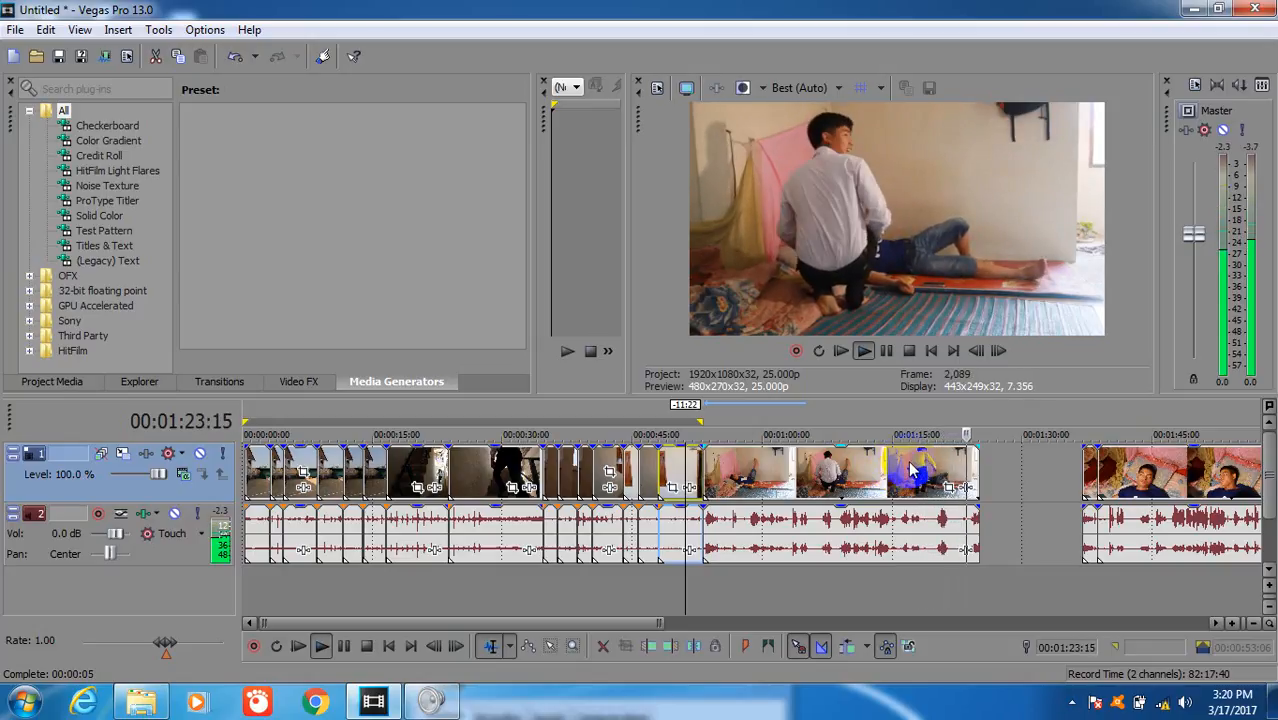
# Split the bedroom clip near its end at 00:01:21:21 and delete the piece after the cut
pyautogui.click(955, 460)
pyautogui.press('space')
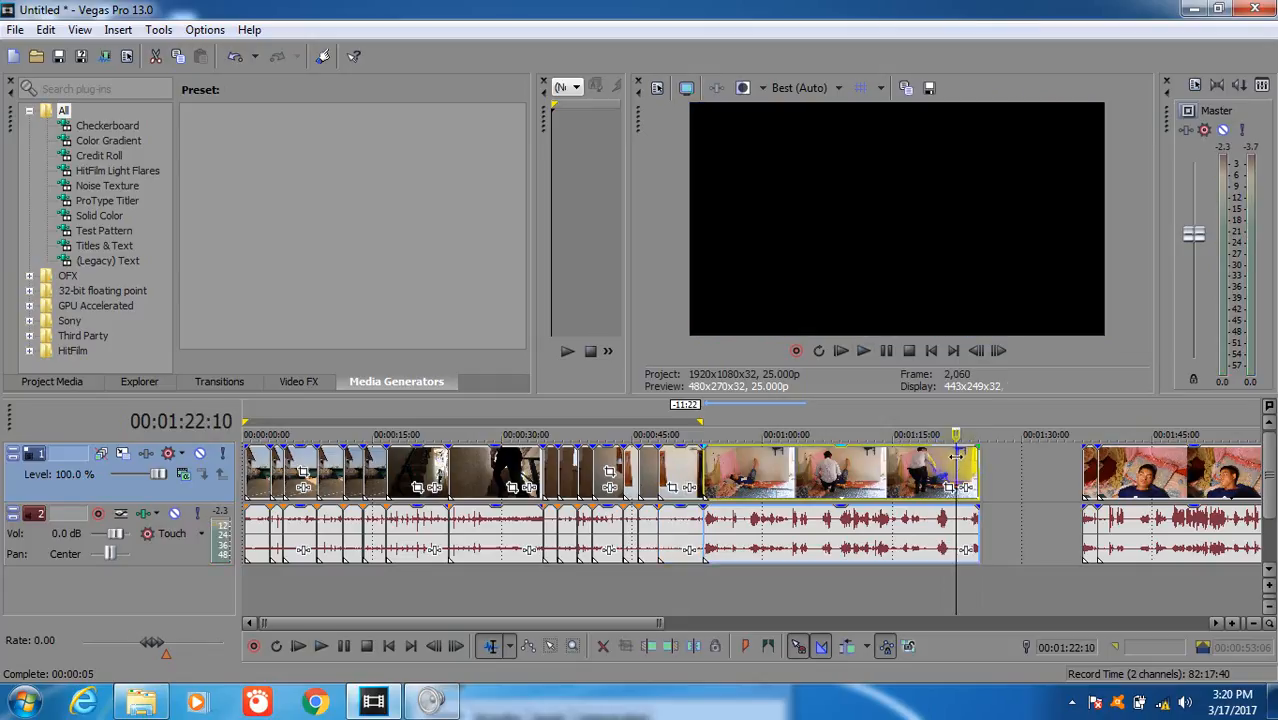
pyautogui.press('space')
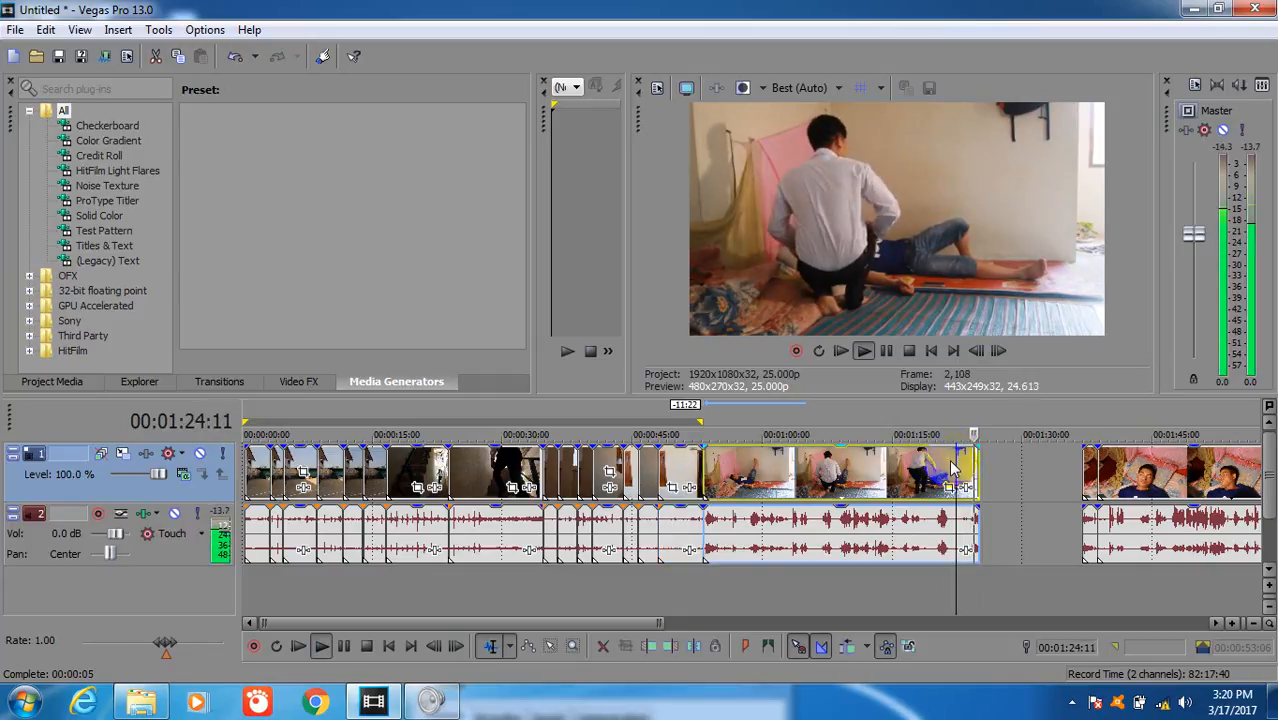
pyautogui.press('space')
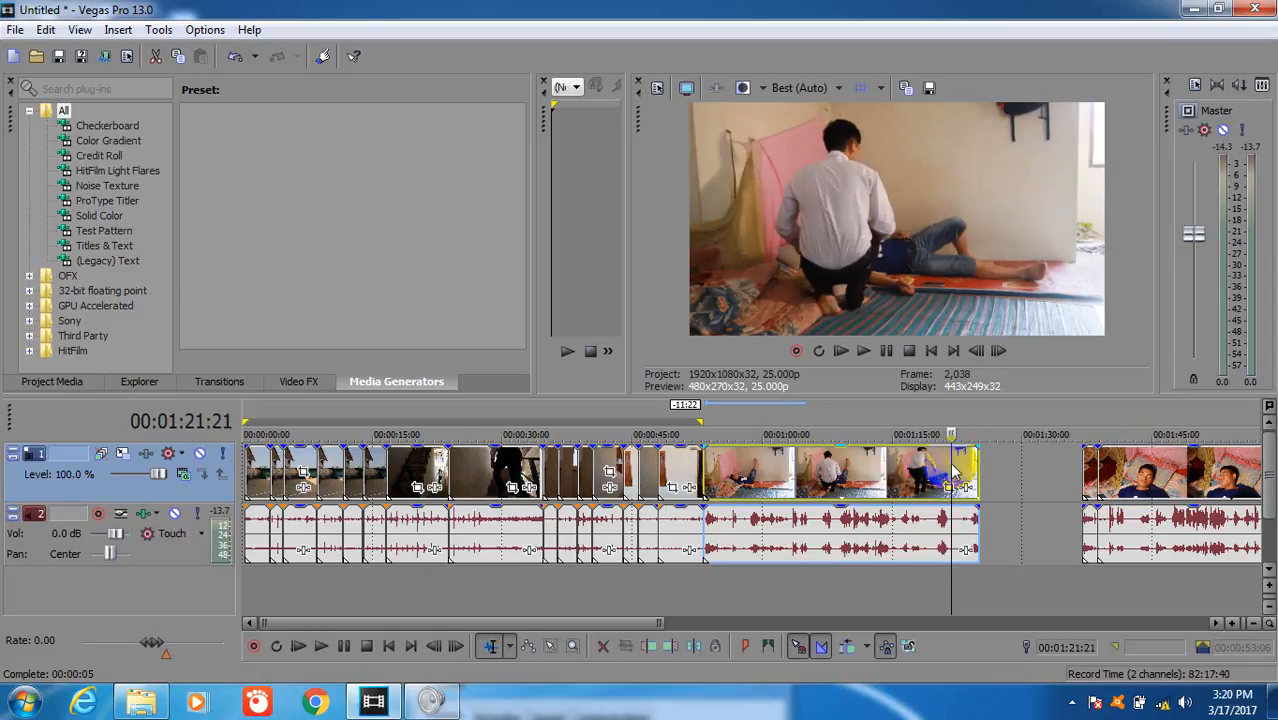
pyautogui.press('s')
pyautogui.click(962, 467)
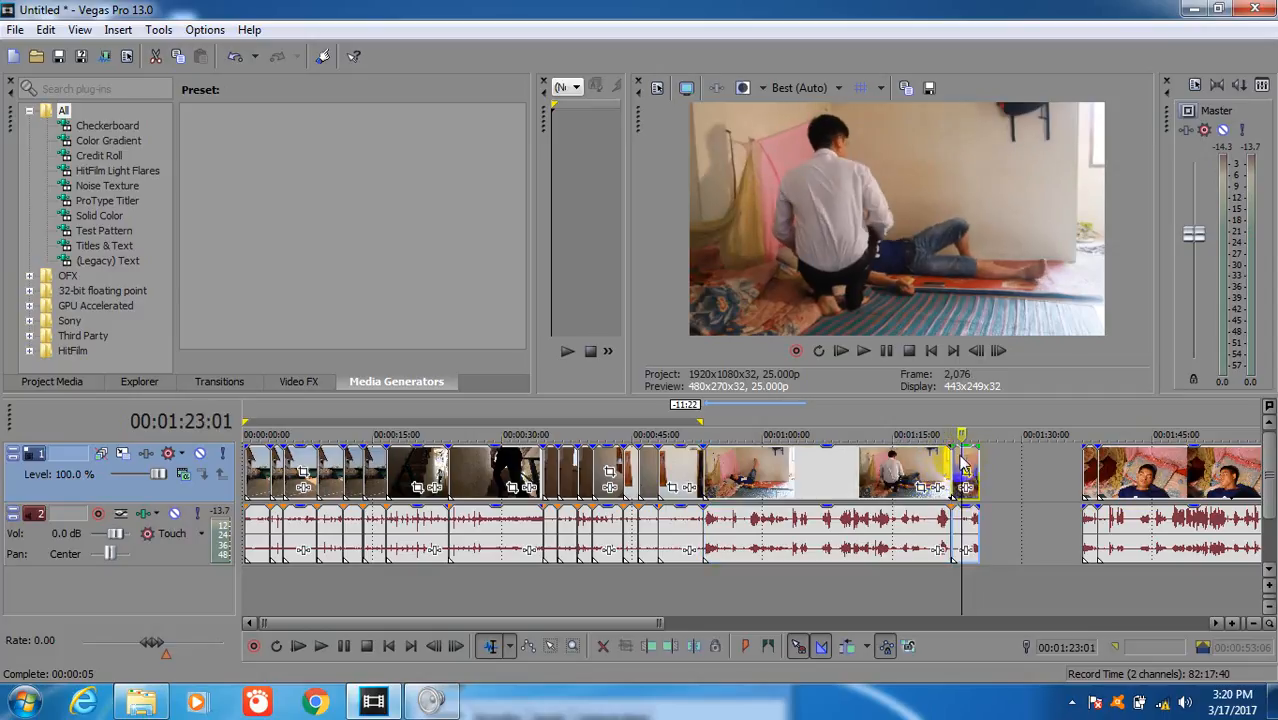
pyautogui.press('Delete')
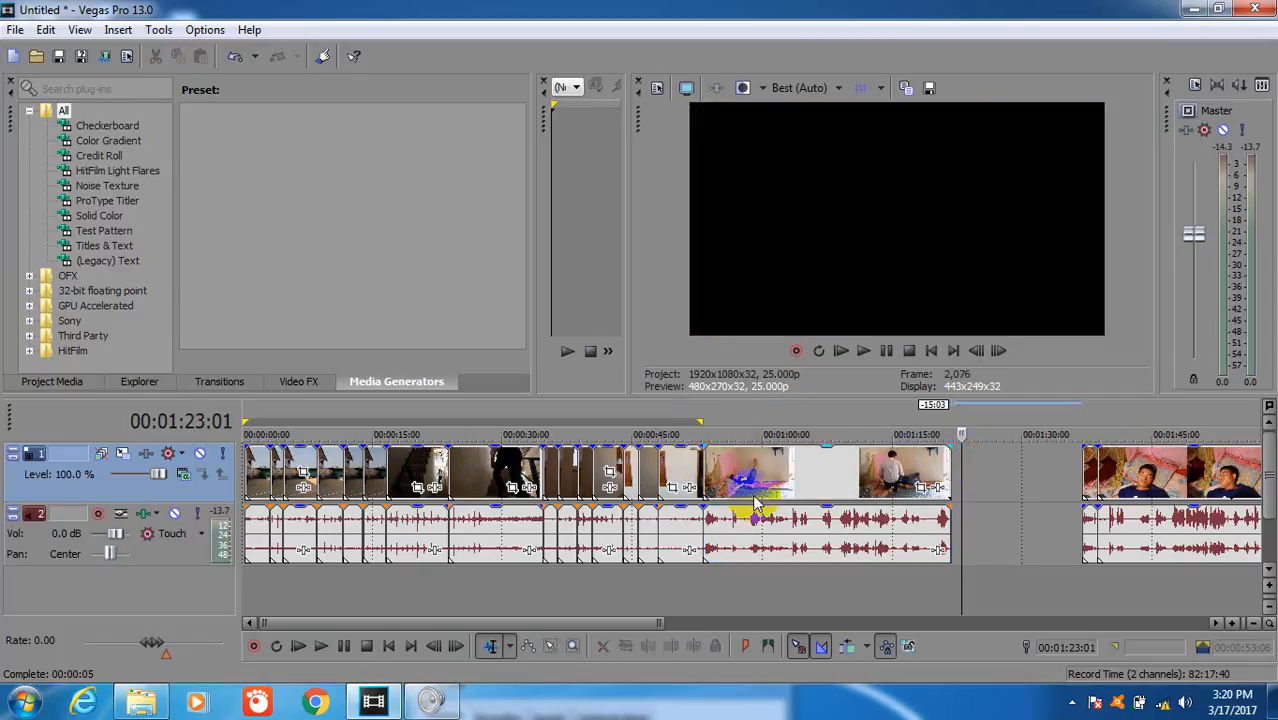
# Replay the opening of the bedroom clip right after the doorway shot
pyautogui.click(712, 478)
pyautogui.press('space')
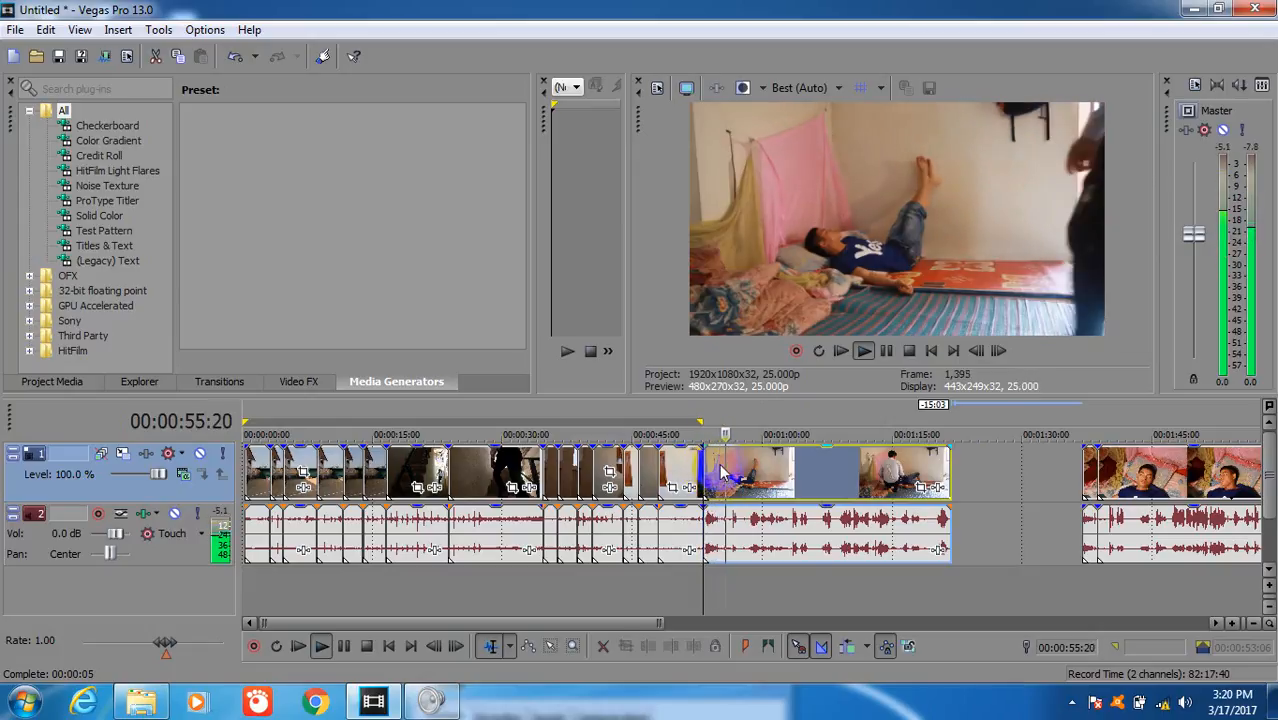
pyautogui.press('space')
# Move the short close-up clip of the man lying down closer to the sequence, play it, and delete it
pyautogui.moveTo(1092, 480); pyautogui.dragTo(1010, 488)
pyautogui.click(1005, 467)
pyautogui.press('space')
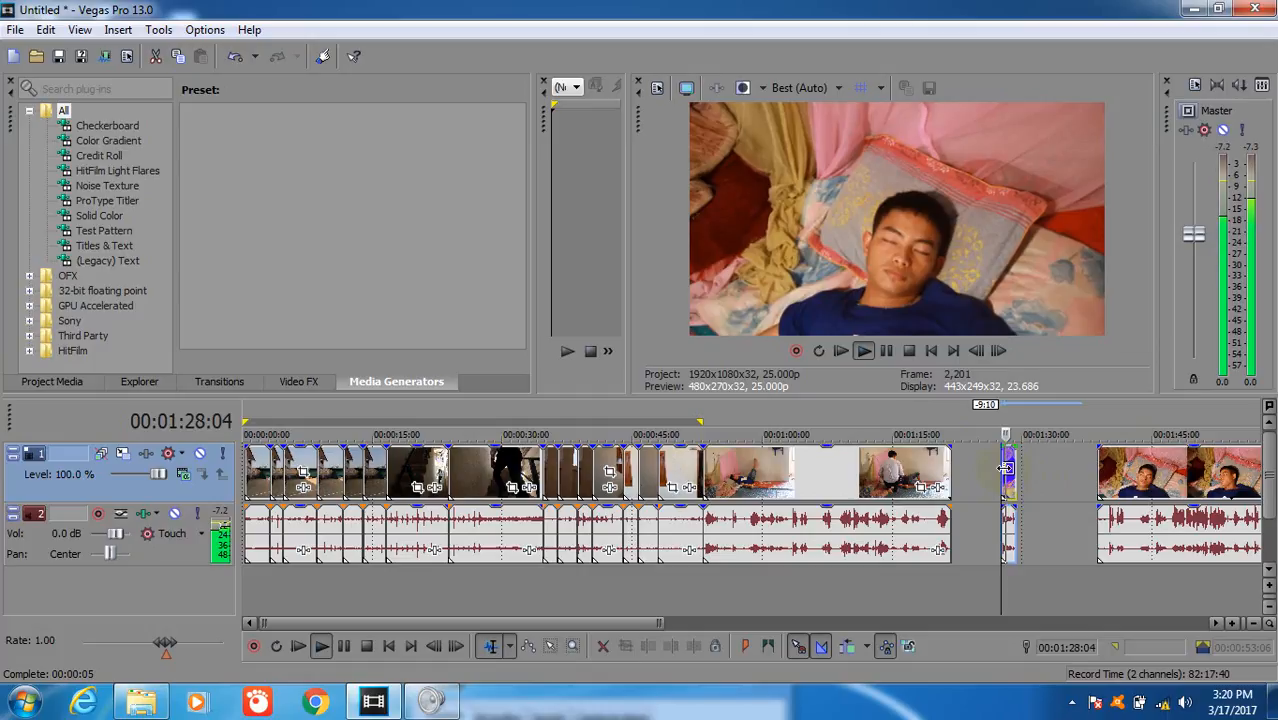
pyautogui.press('space')
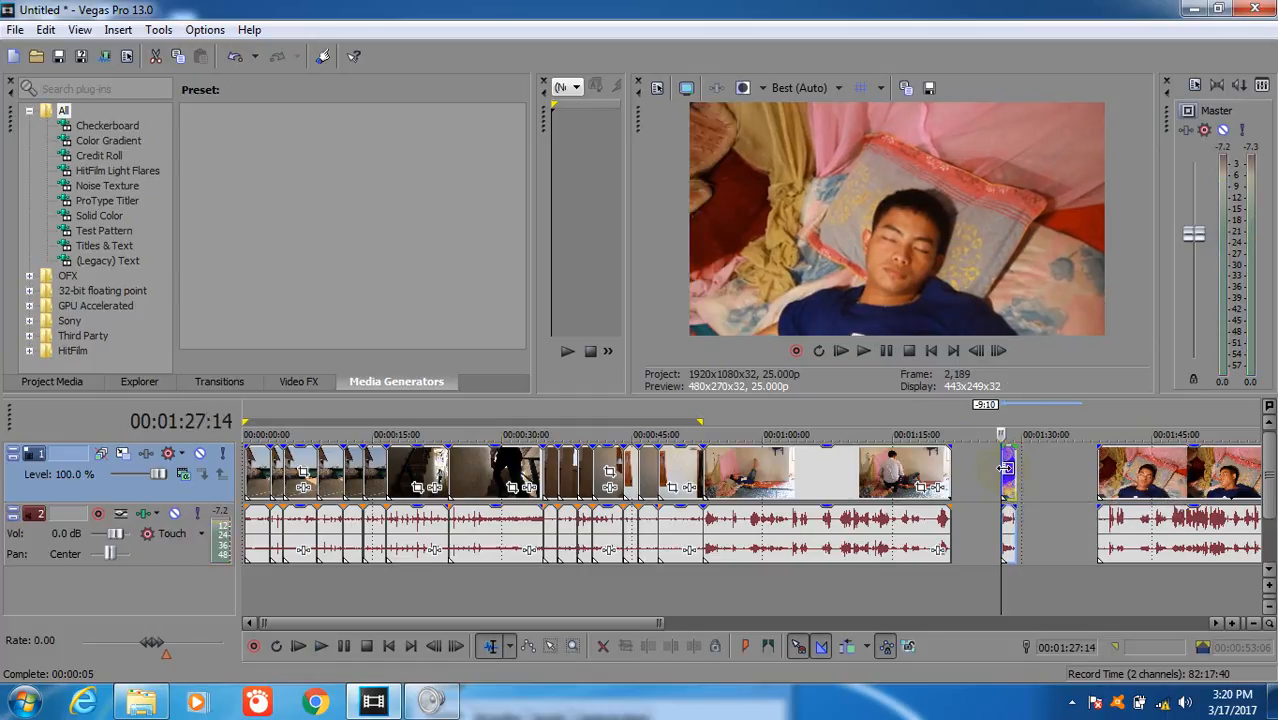
pyautogui.press('Delete')
# Play the longer close-up clip of the man lying down from its start and split it at 00:01:42:15
pyautogui.click(1100, 481)
pyautogui.press('space')
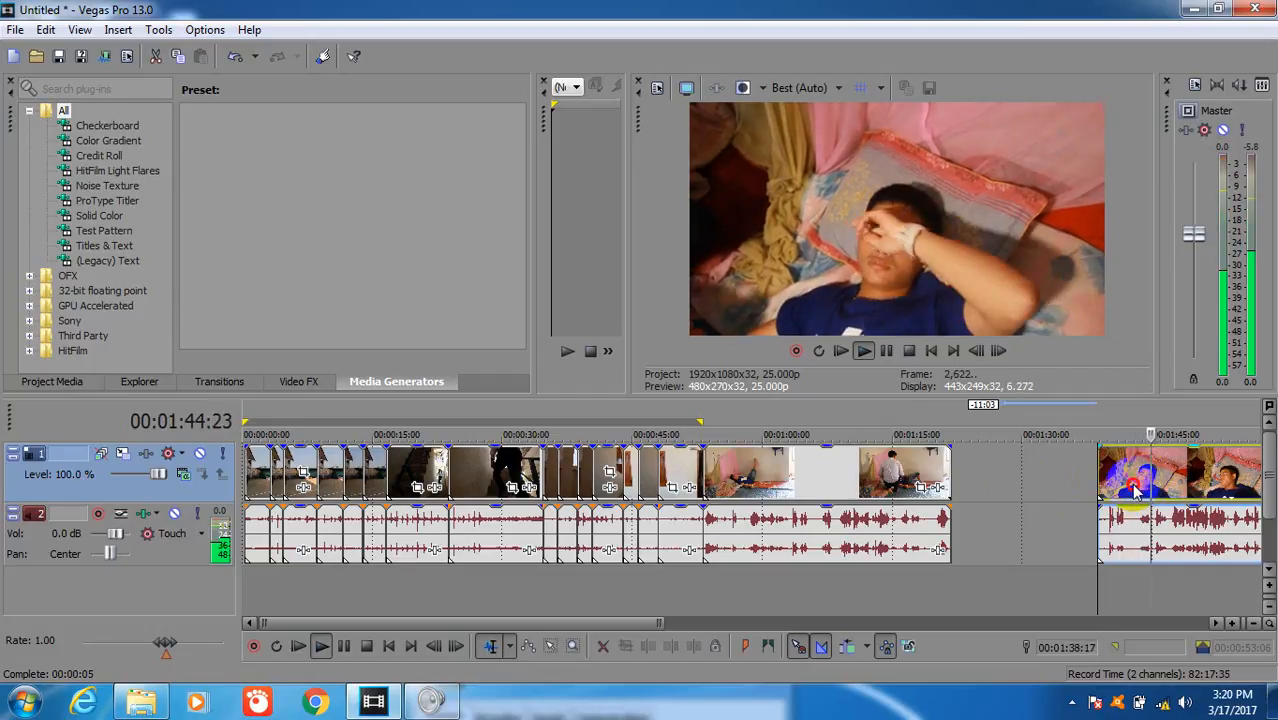
pyautogui.click(1134, 488)
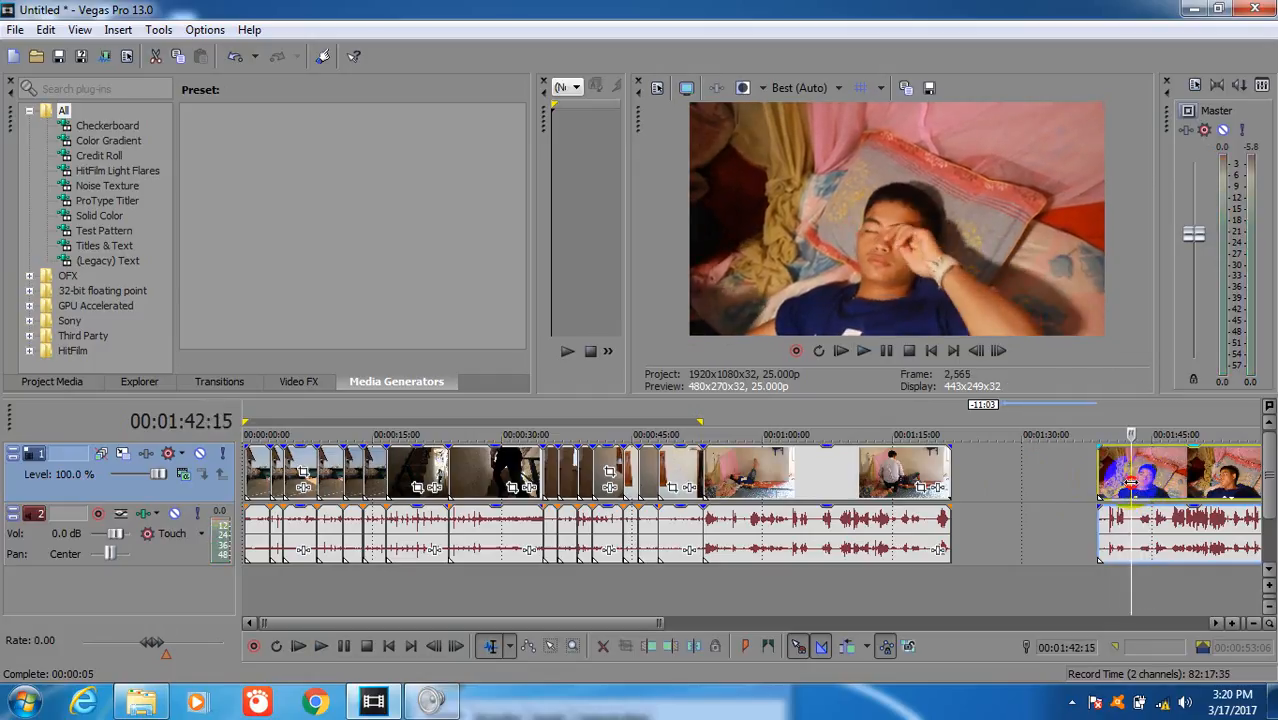
pyautogui.press('s')
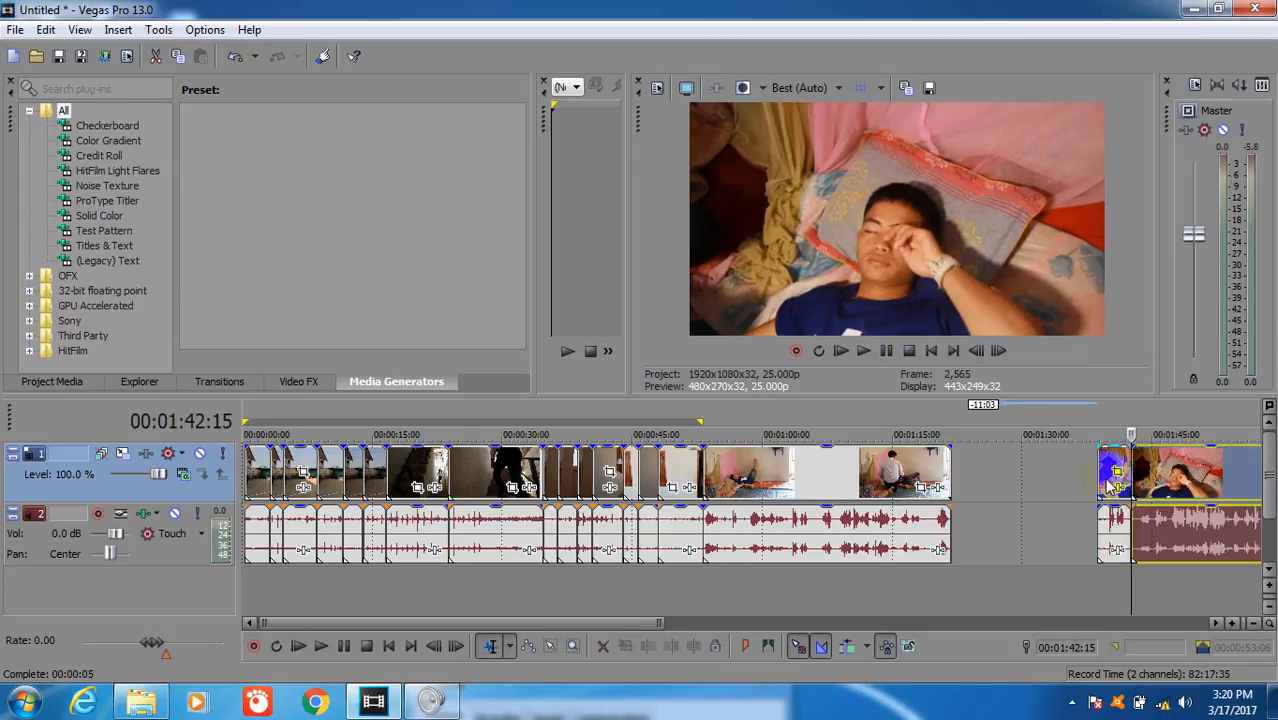
# Split the first close-up piece at 00:01:39:17 and delete the part before the cut
pyautogui.click(1106, 476)
pyautogui.press('space')
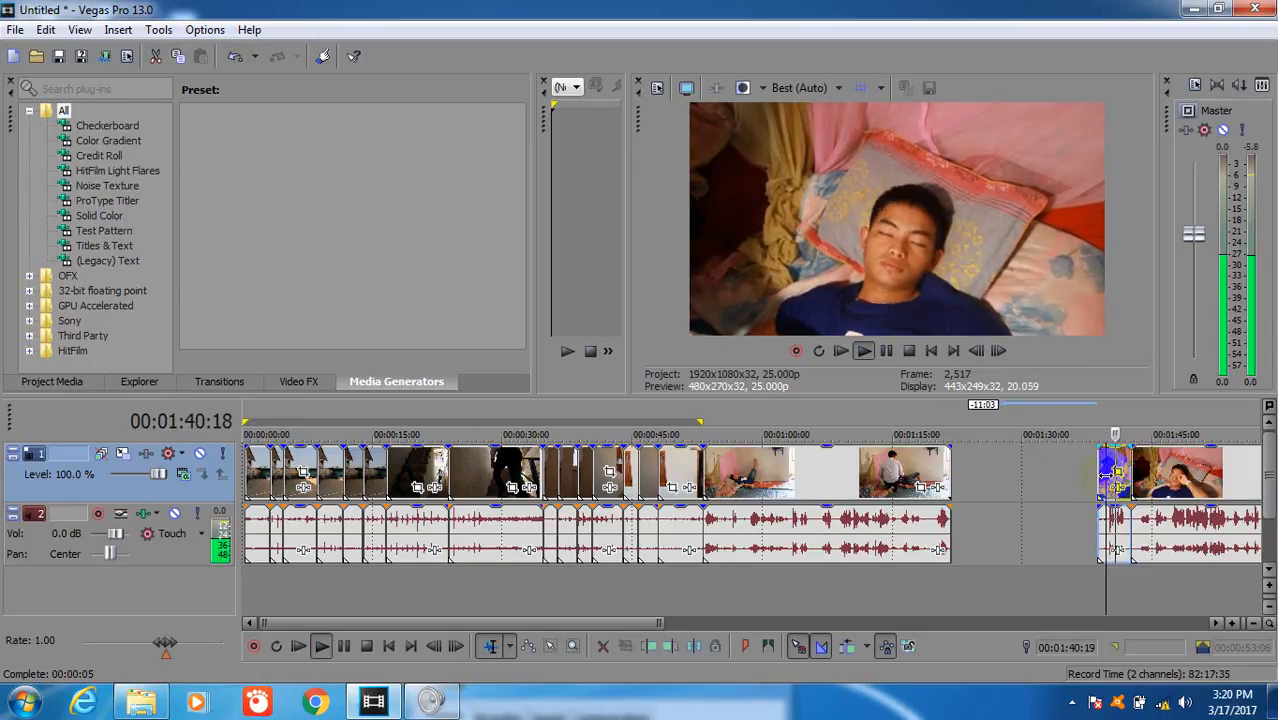
pyautogui.press('space')
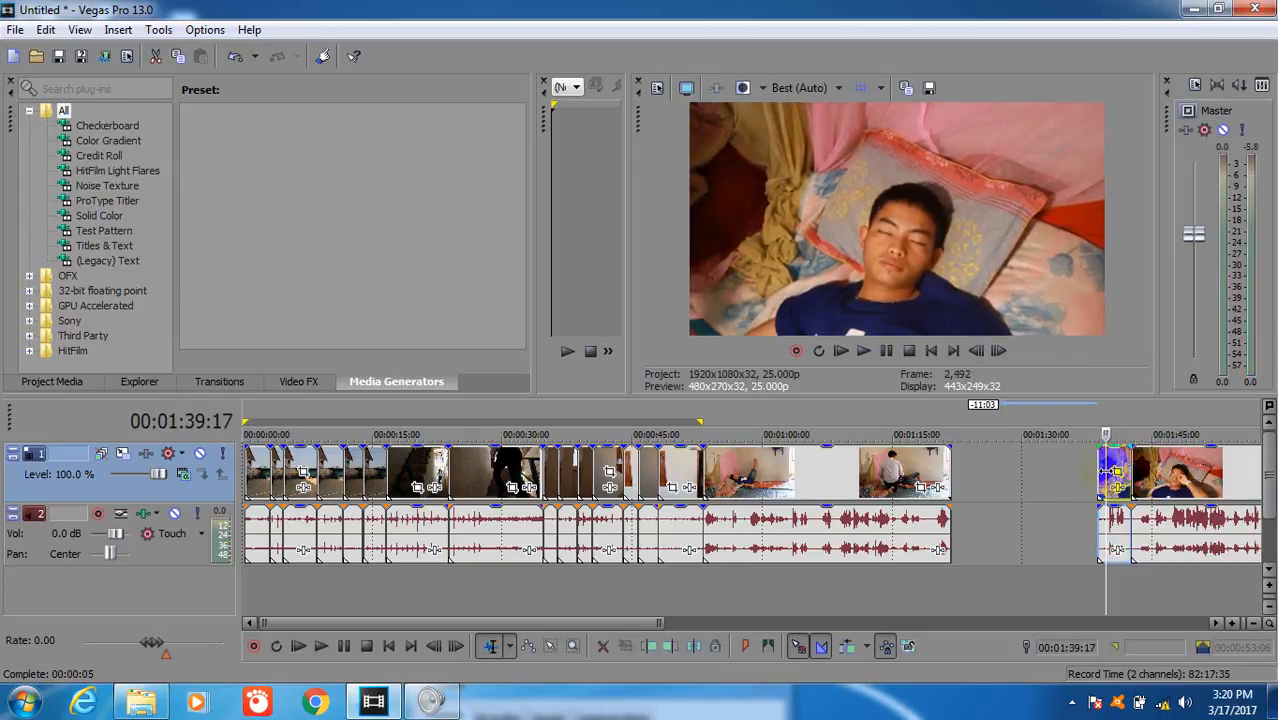
pyautogui.click(1109, 470)
pyautogui.click(1100, 464)
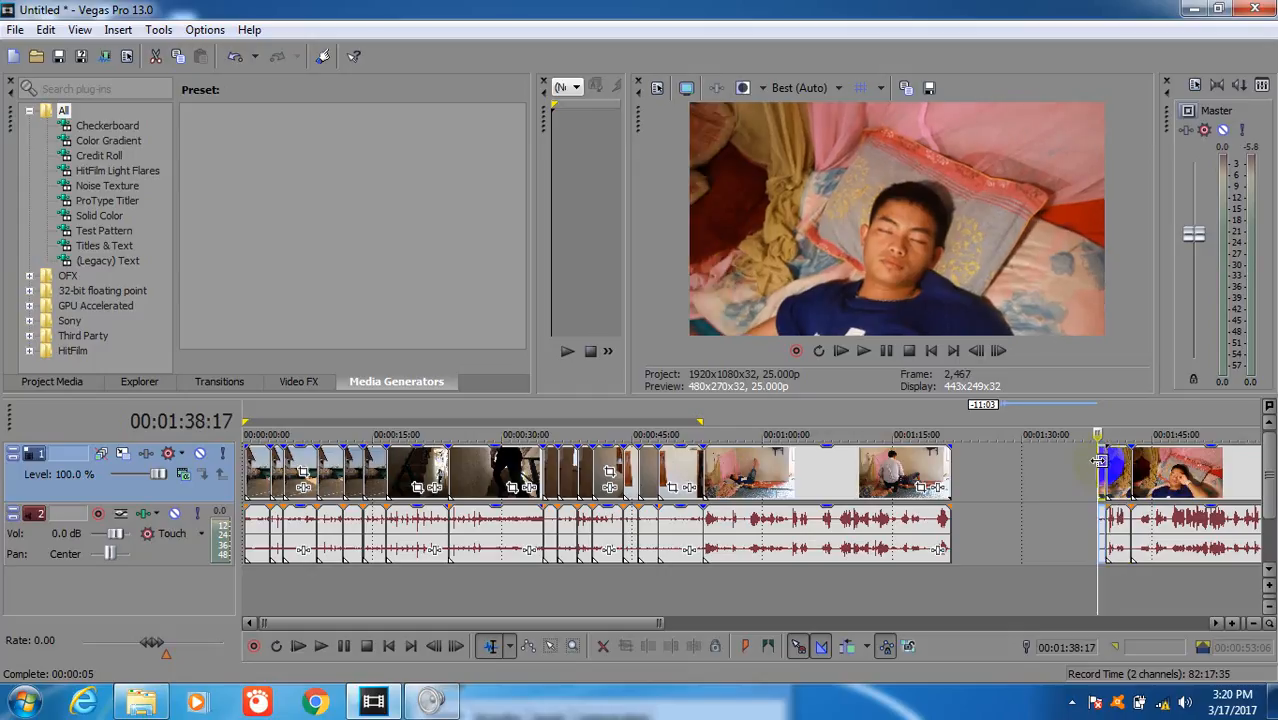
pyautogui.moveTo(1099, 462); pyautogui.dragTo(718, 497)
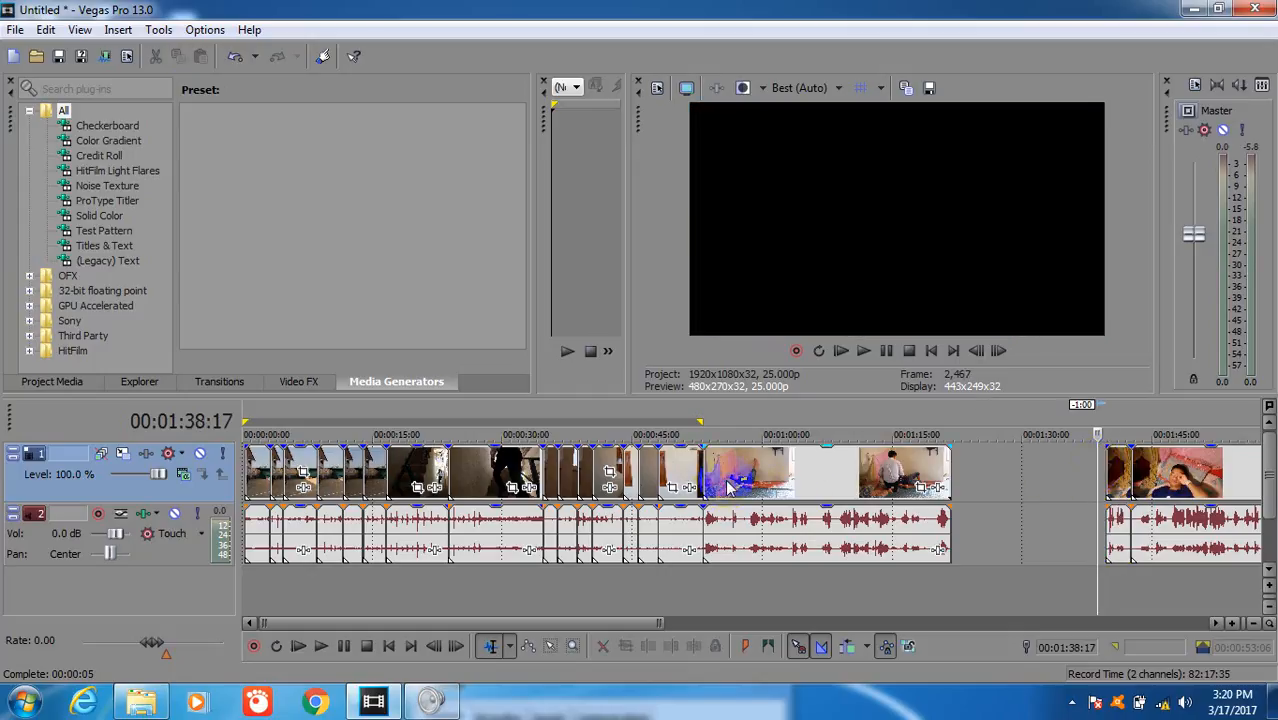
# Play the bedroom clip and cut out the section between 00:01:03:12 and 00:01:05:12
pyautogui.click(729, 487)
pyautogui.press('space')
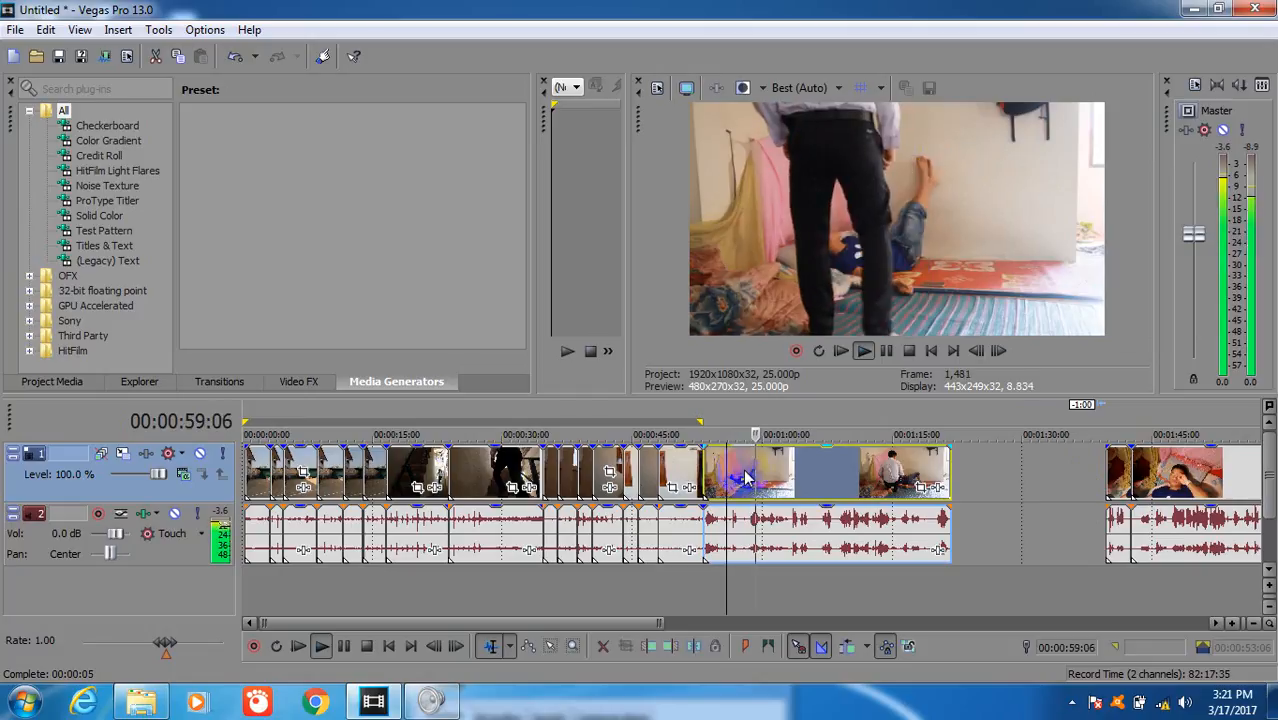
pyautogui.scroll(2, 797, 483)
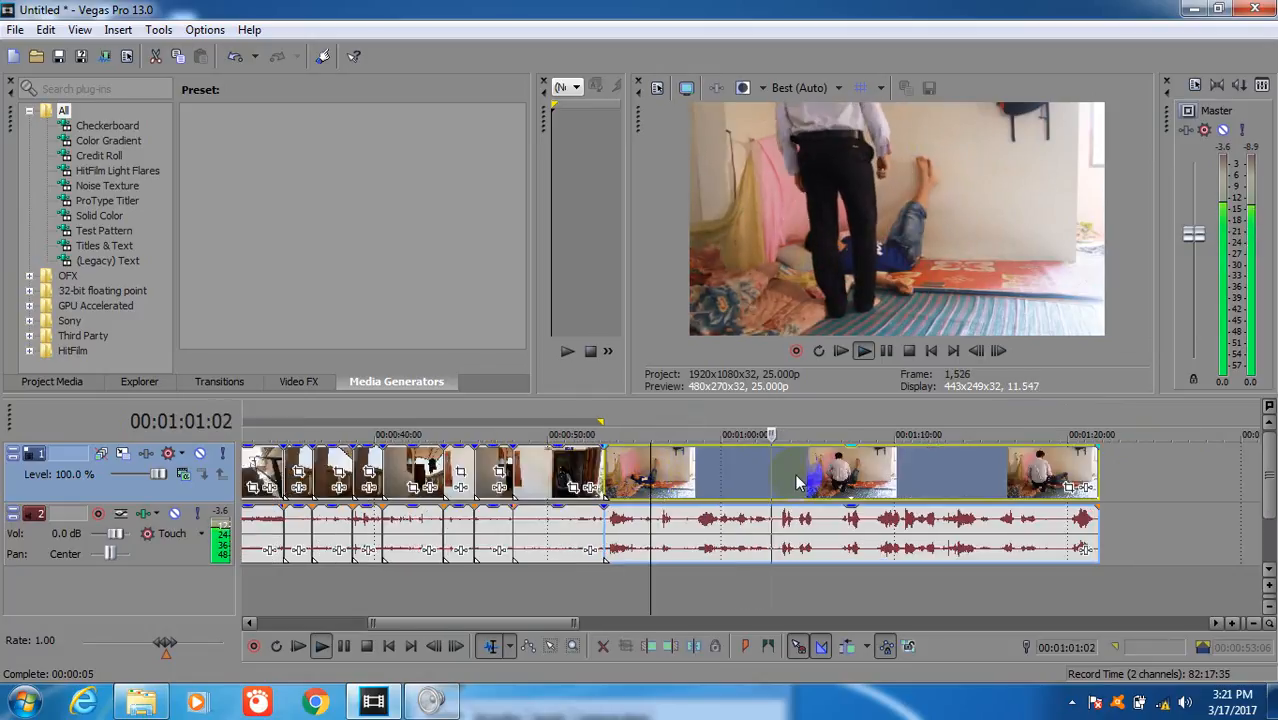
pyautogui.scroll(1, 797, 483)
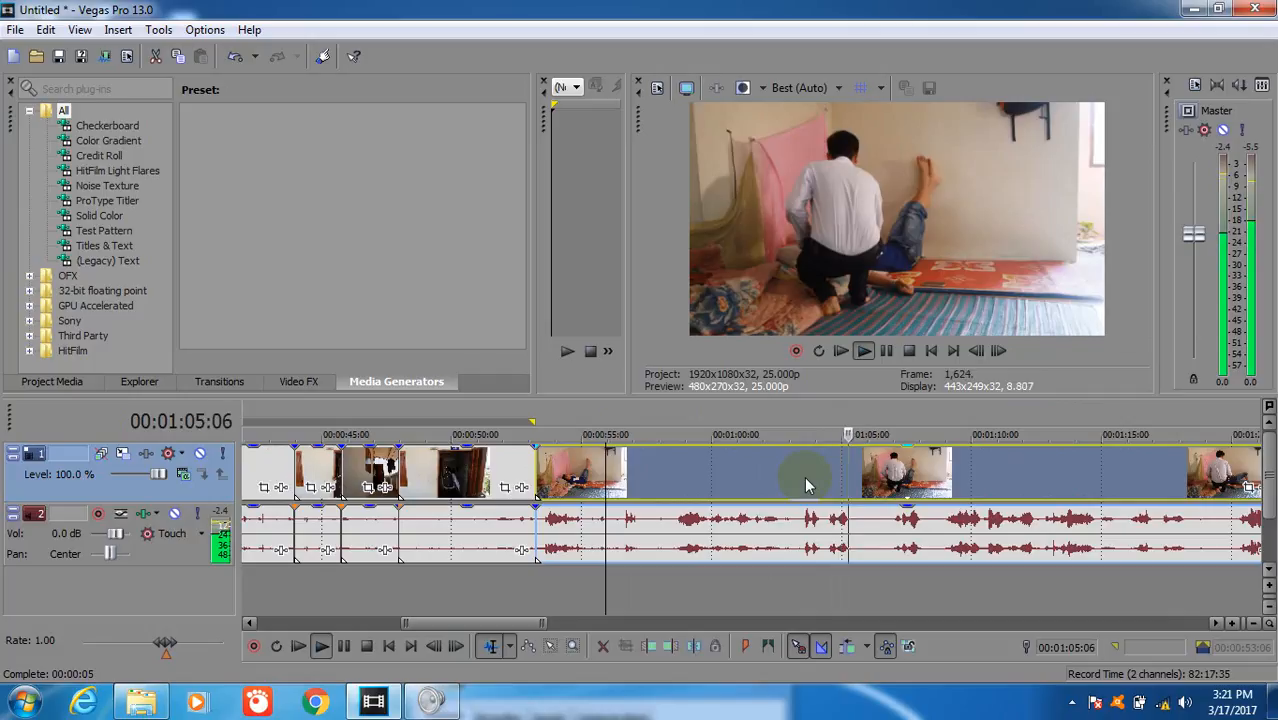
pyautogui.click(802, 480)
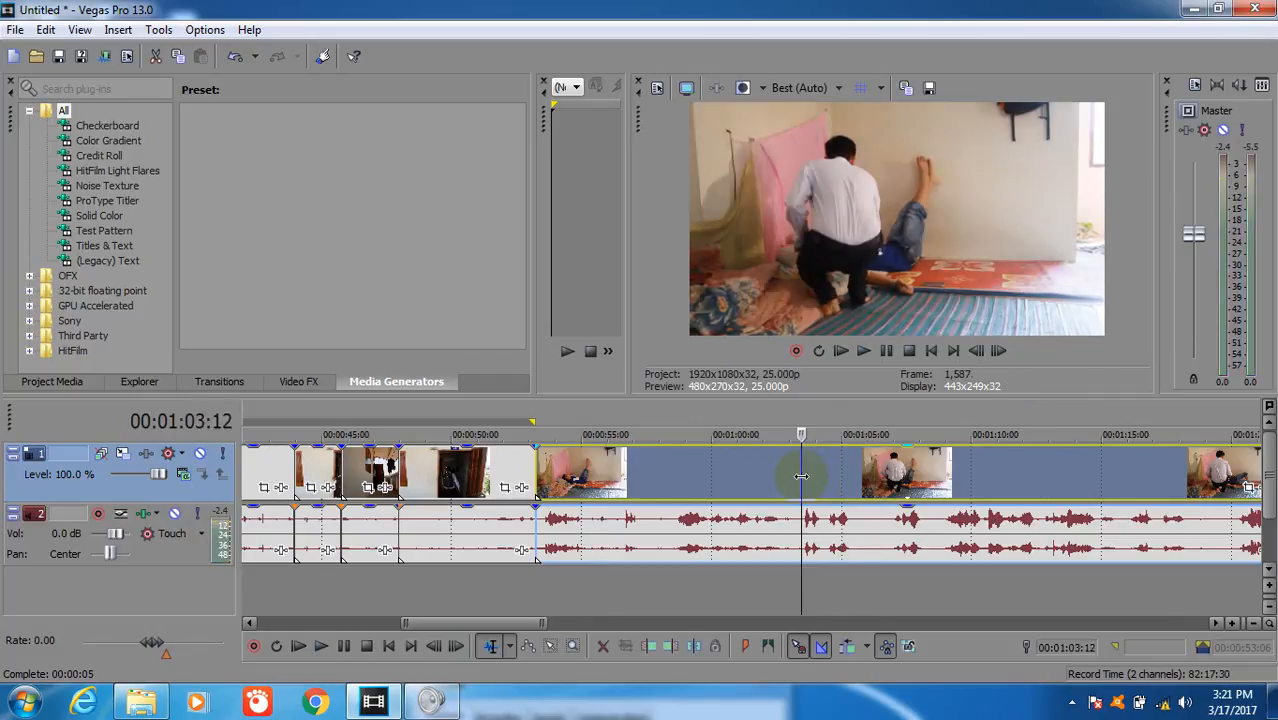
pyautogui.press('s')
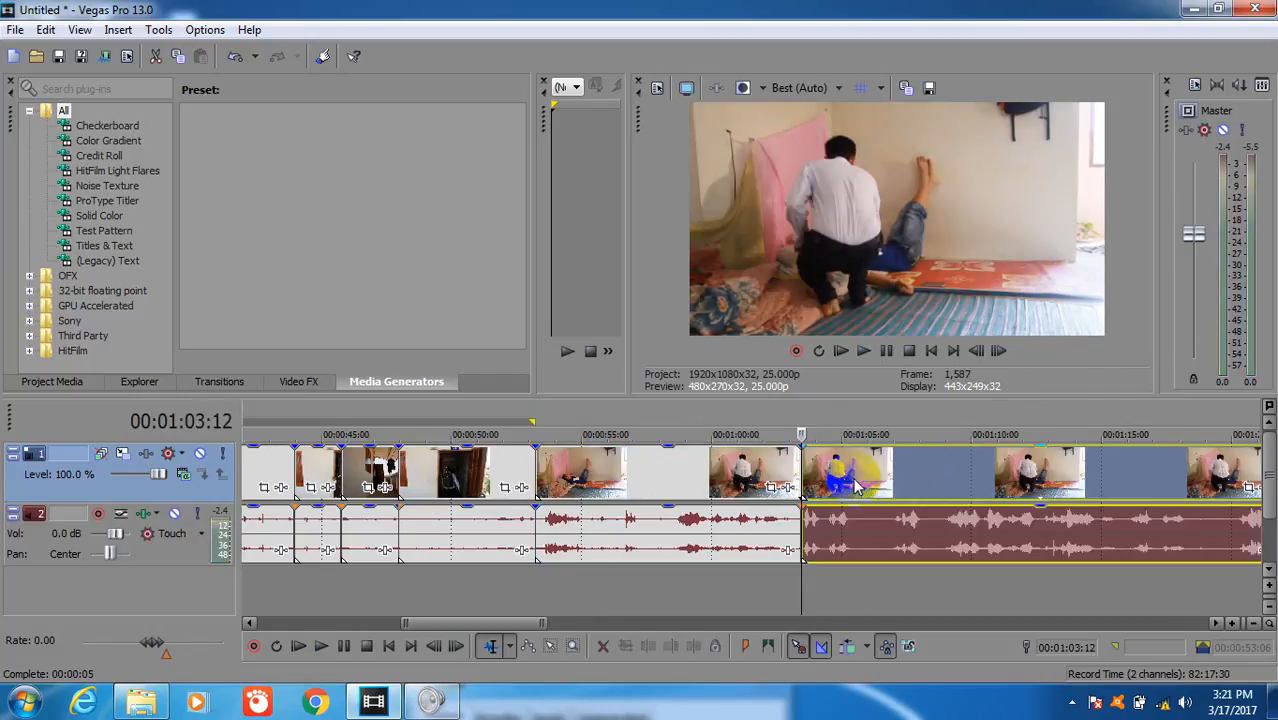
pyautogui.click(852, 483)
pyautogui.press('s')
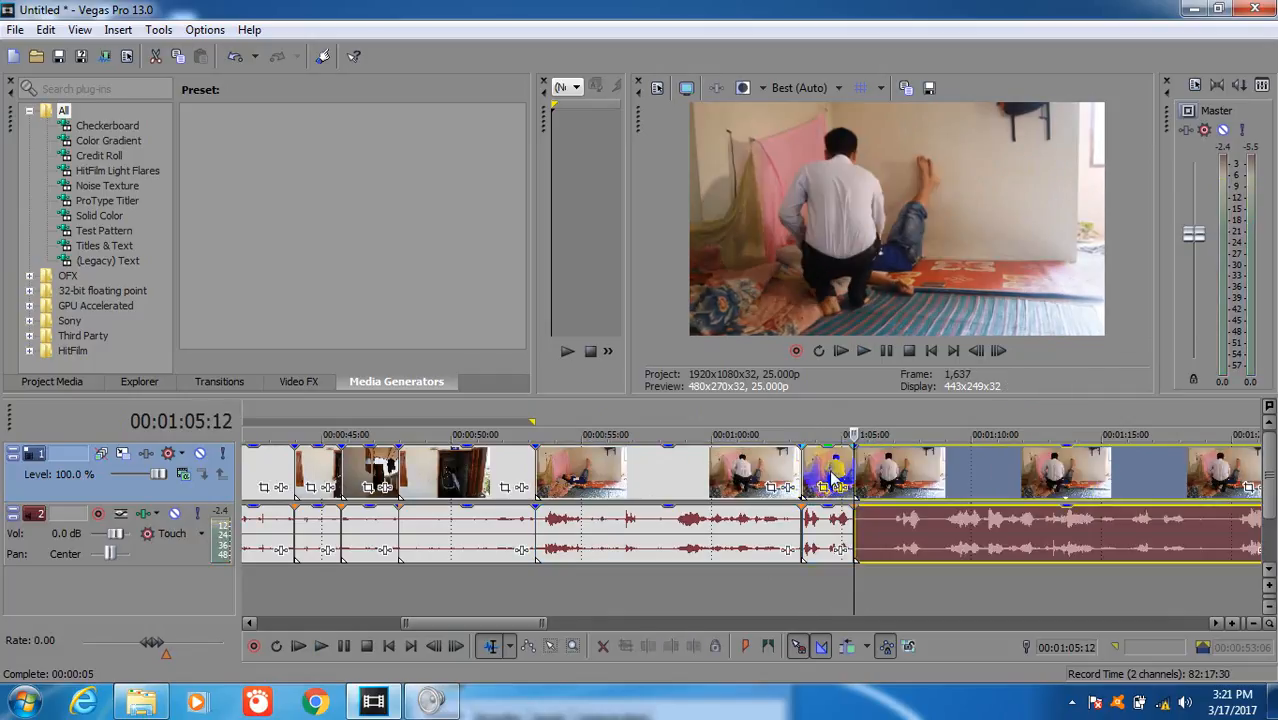
pyautogui.click(833, 478)
pyautogui.press('Delete')
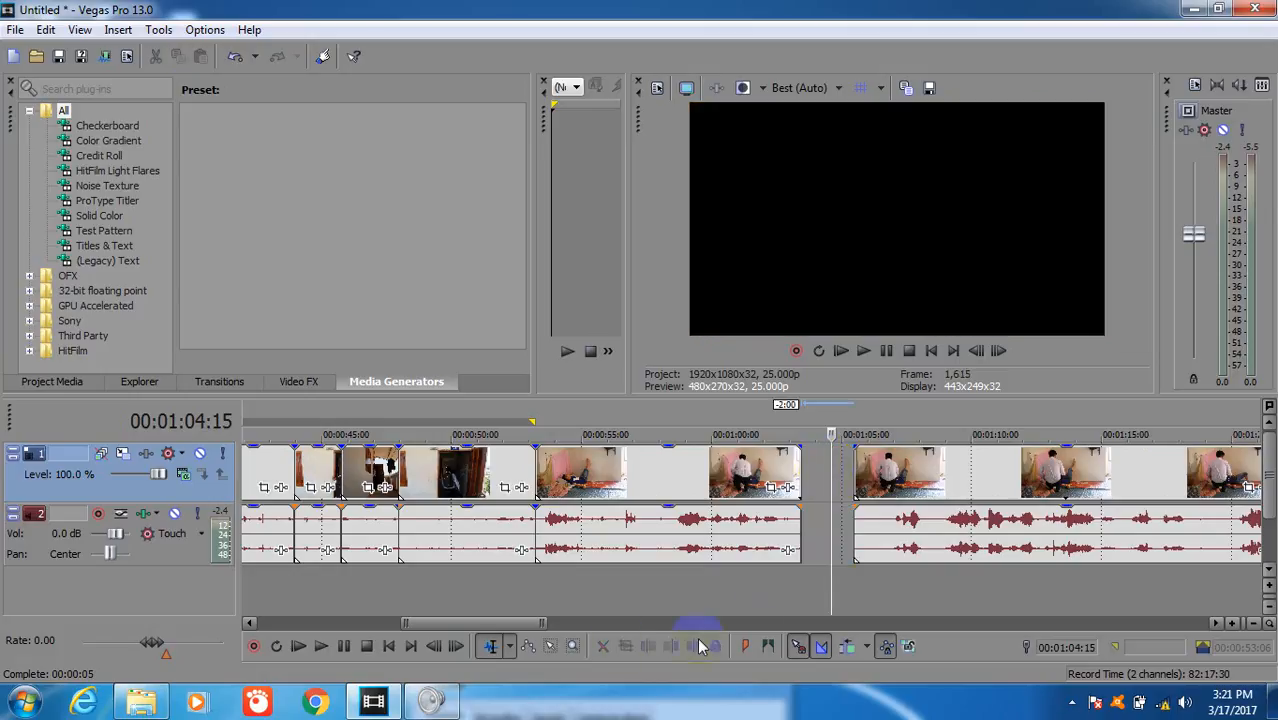
# Insert the short close-up piece into the gap in the bedroom clip with both parts joined to it, and play across it
pyautogui.scroll(-3, 516, 625)
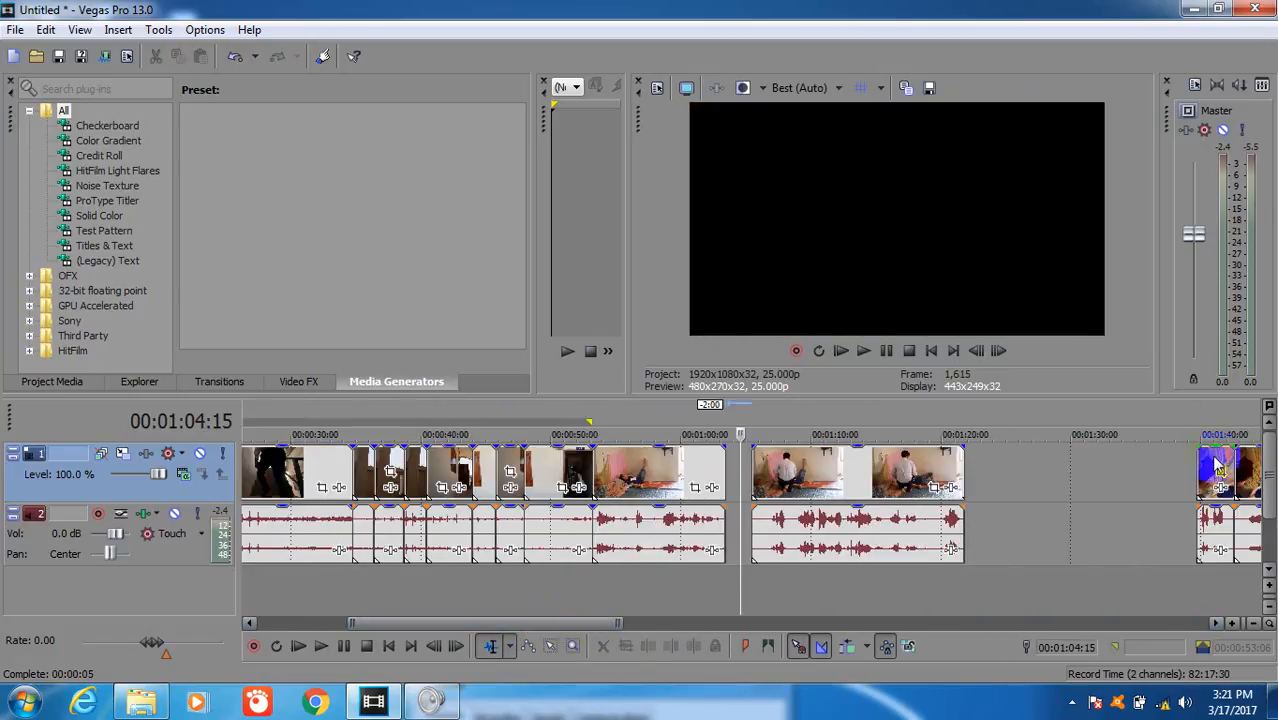
pyautogui.moveTo(1218, 467); pyautogui.dragTo(705, 468)
pyautogui.click(705, 468)
pyautogui.press('space')
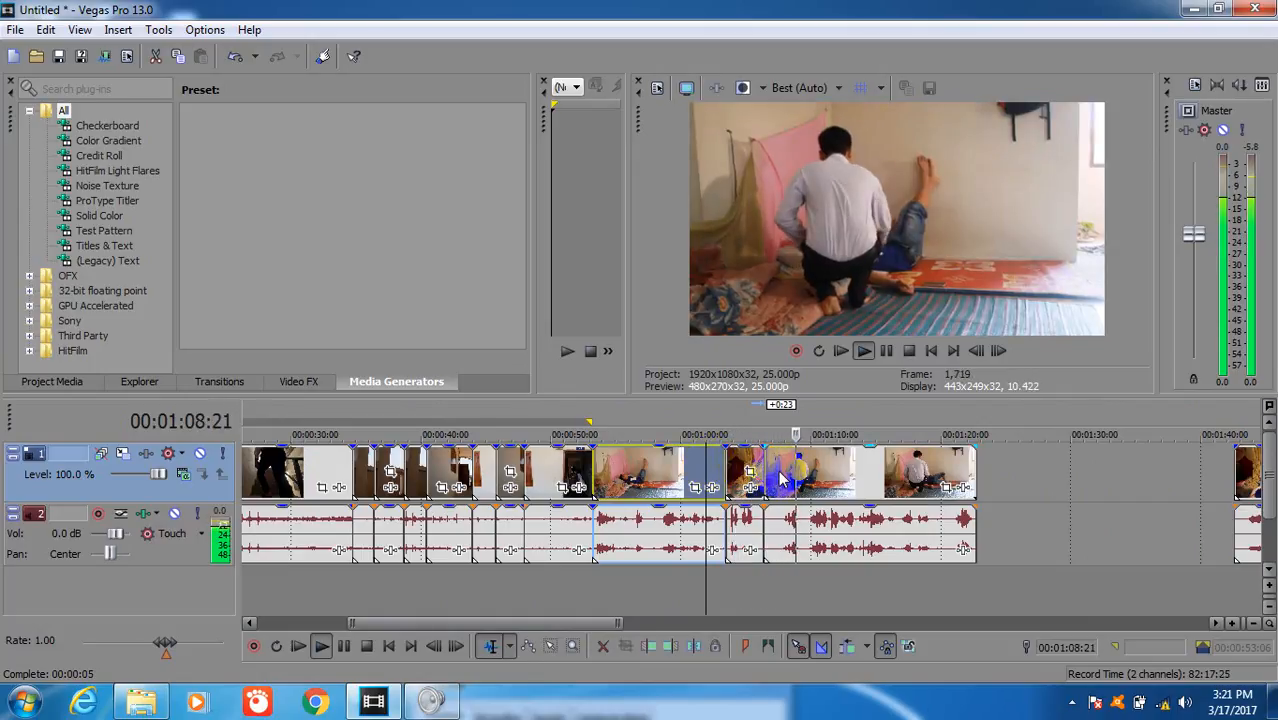
# Play through the bedroom clip and the close-up after it, and split the bedroom clip at 00:01:13:15
pyautogui.click(833, 481)
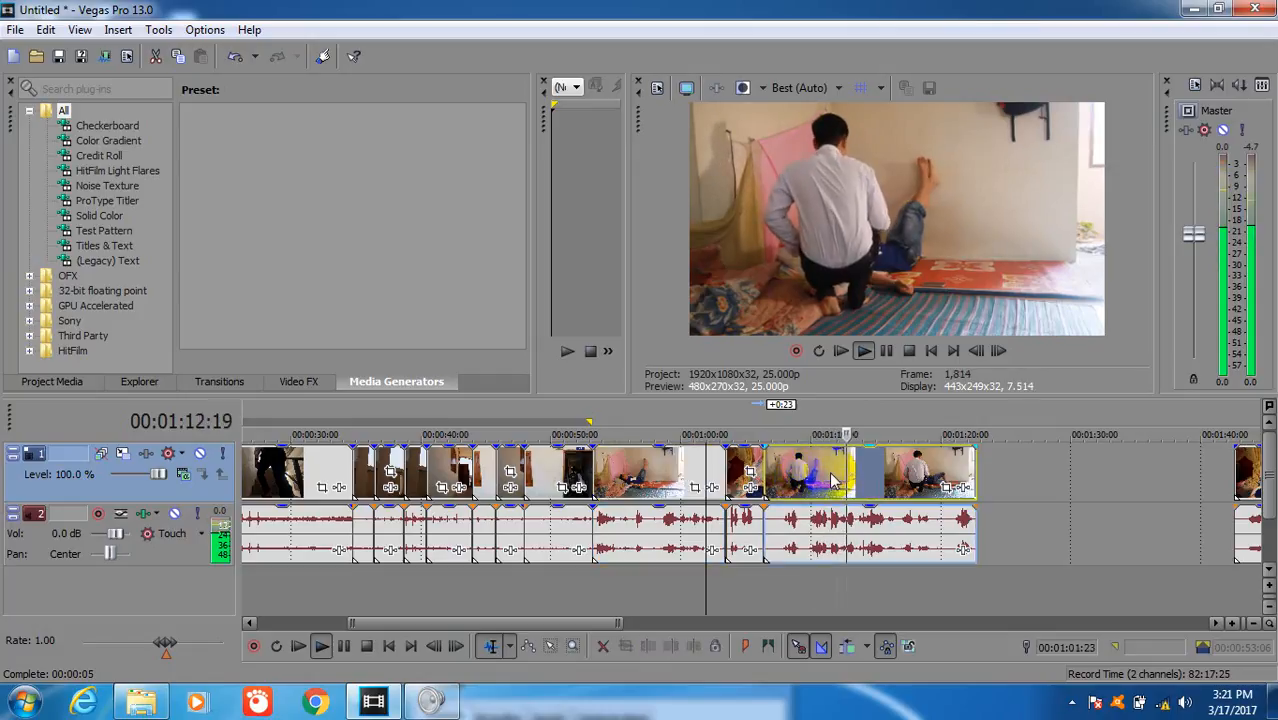
pyautogui.moveTo(604, 624); pyautogui.dragTo(680, 628)
pyautogui.click(958, 470)
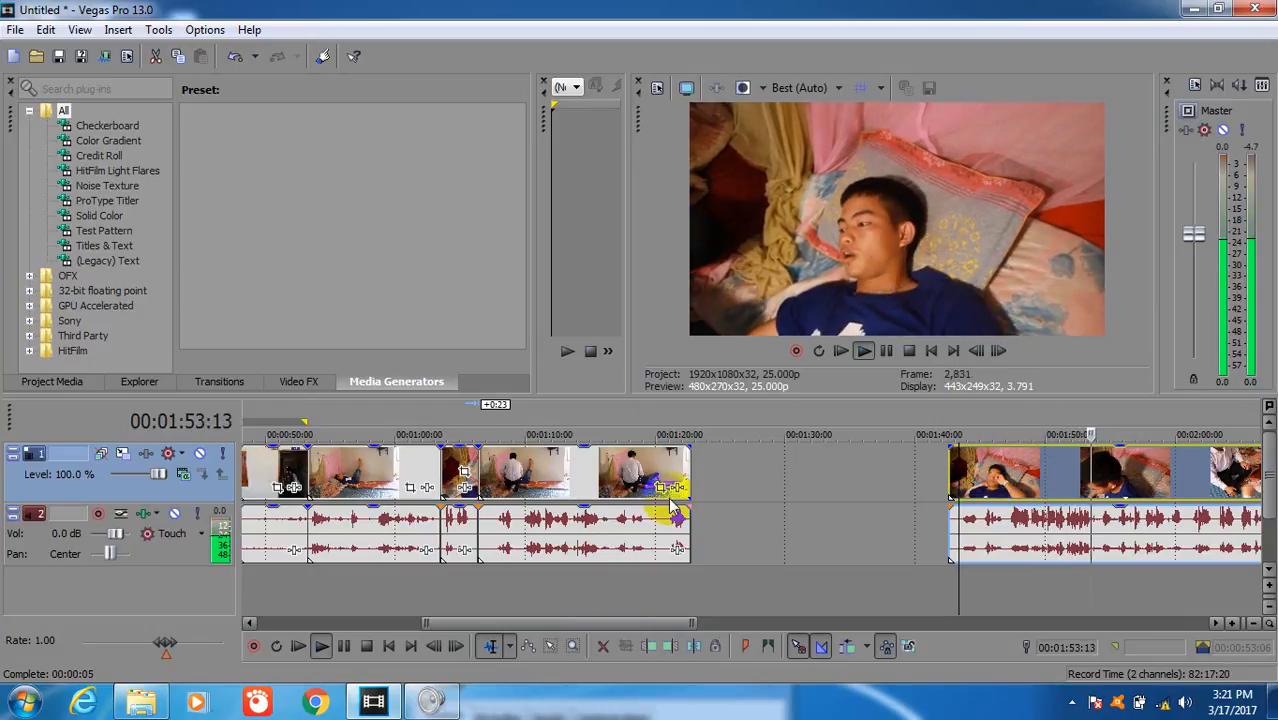
pyautogui.click(503, 487)
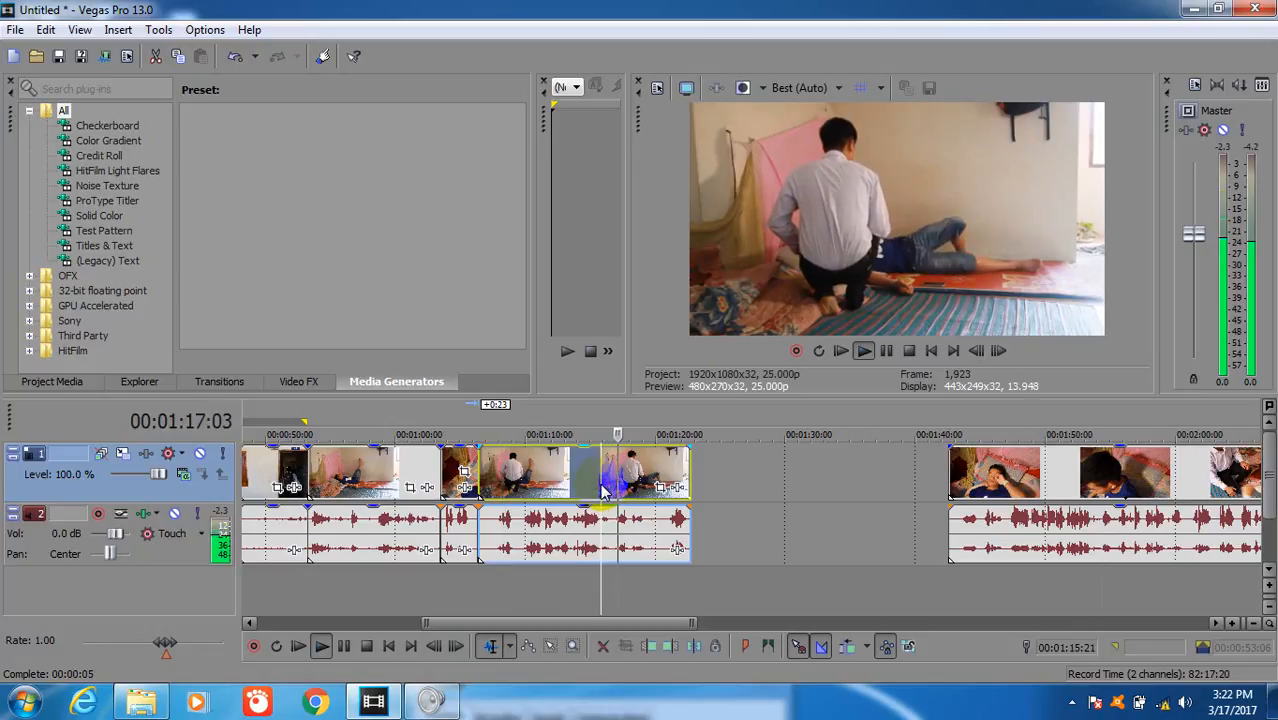
pyautogui.click(585, 487)
pyautogui.click(541, 478)
pyautogui.press('space')
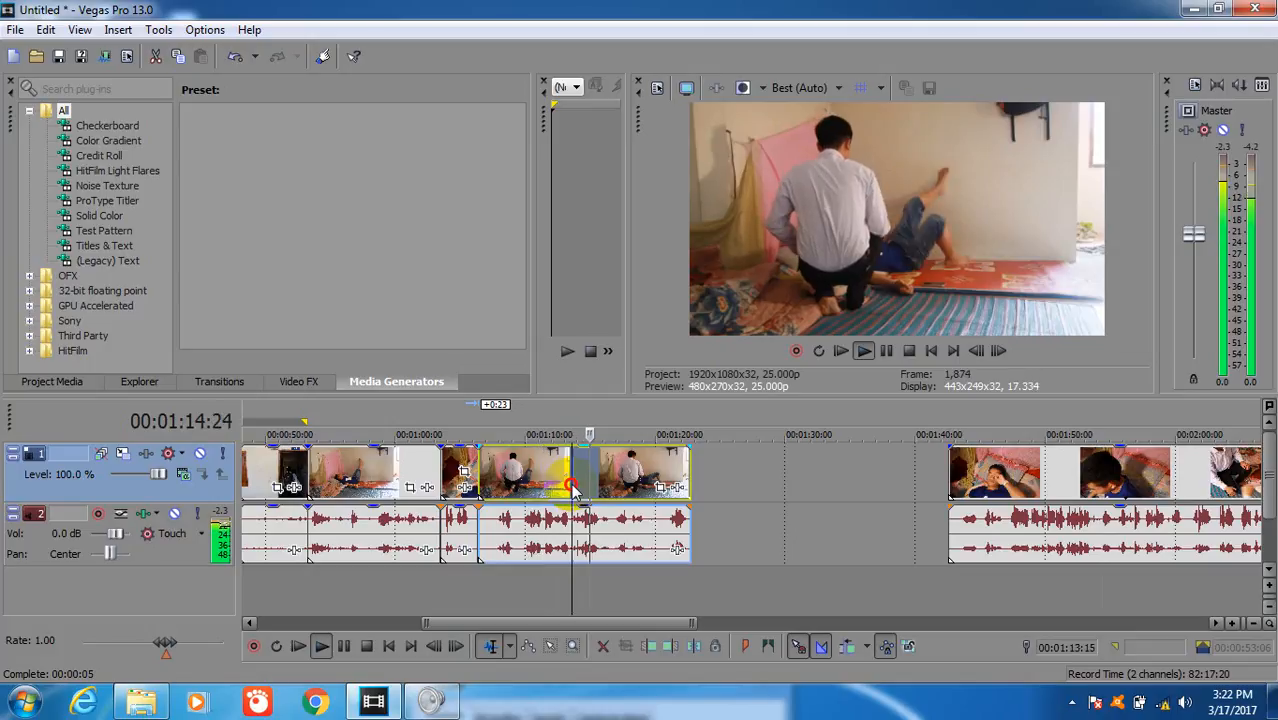
pyautogui.click(574, 490)
pyautogui.press('s')
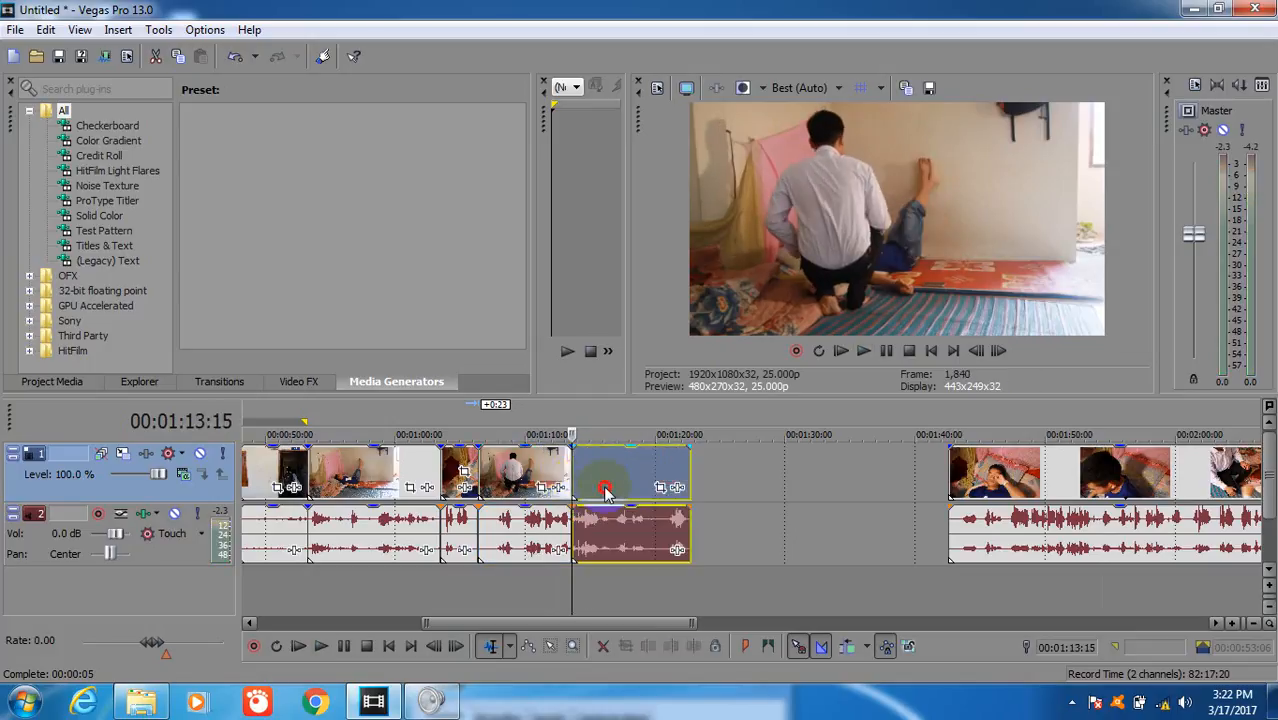
# Play the rest of the bedroom clip, split it at 00:01:19:09 and delete the section between the two cuts
pyautogui.click(605, 490)
pyautogui.press('space')
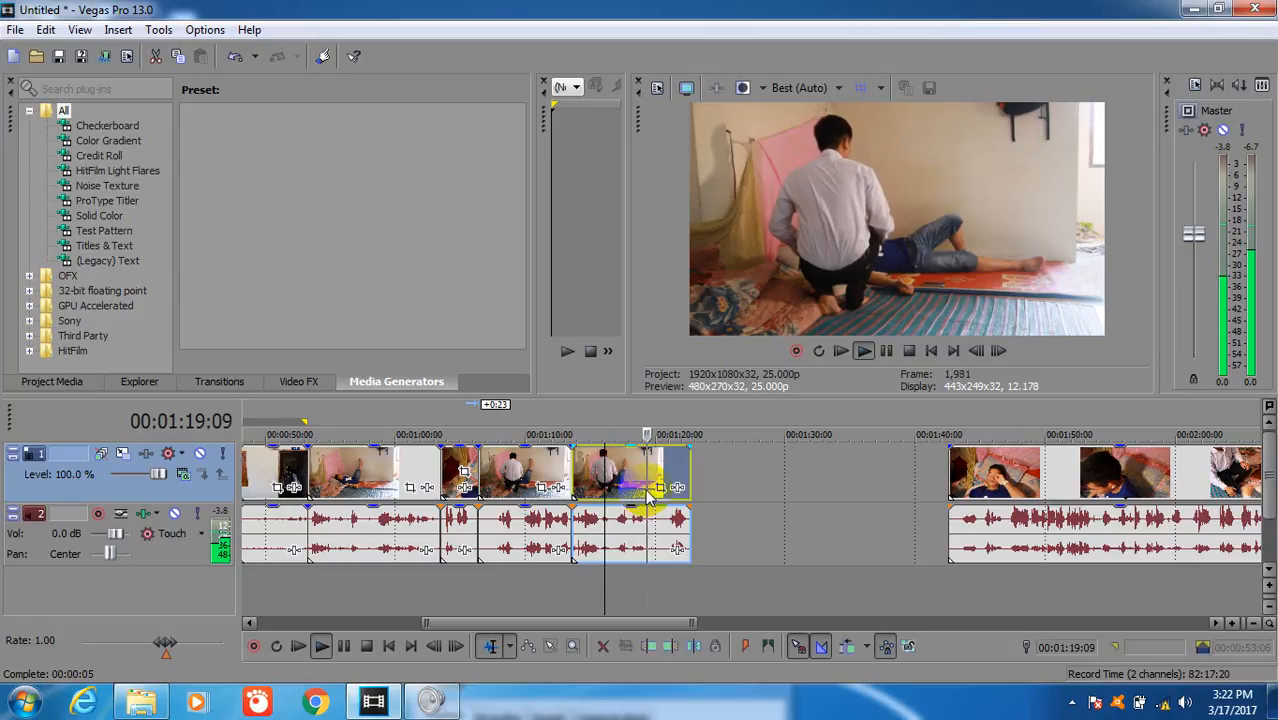
pyautogui.press('space')
pyautogui.click(586, 490)
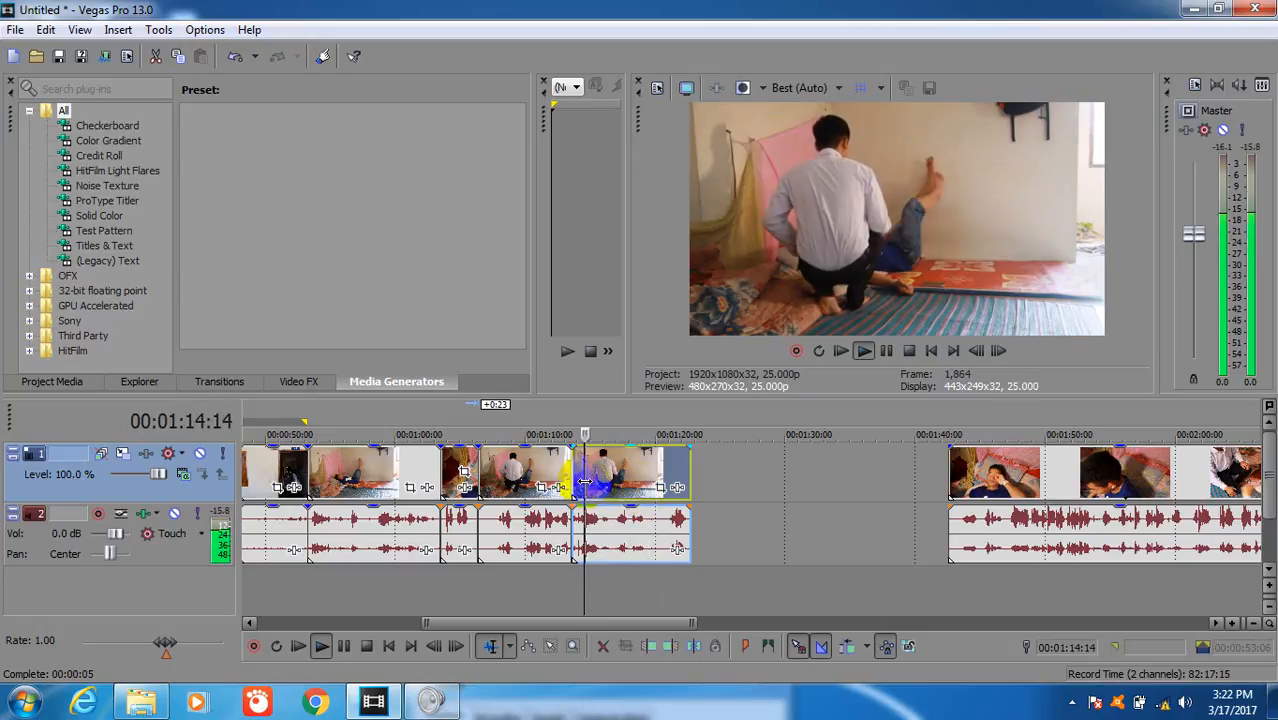
pyautogui.press('space')
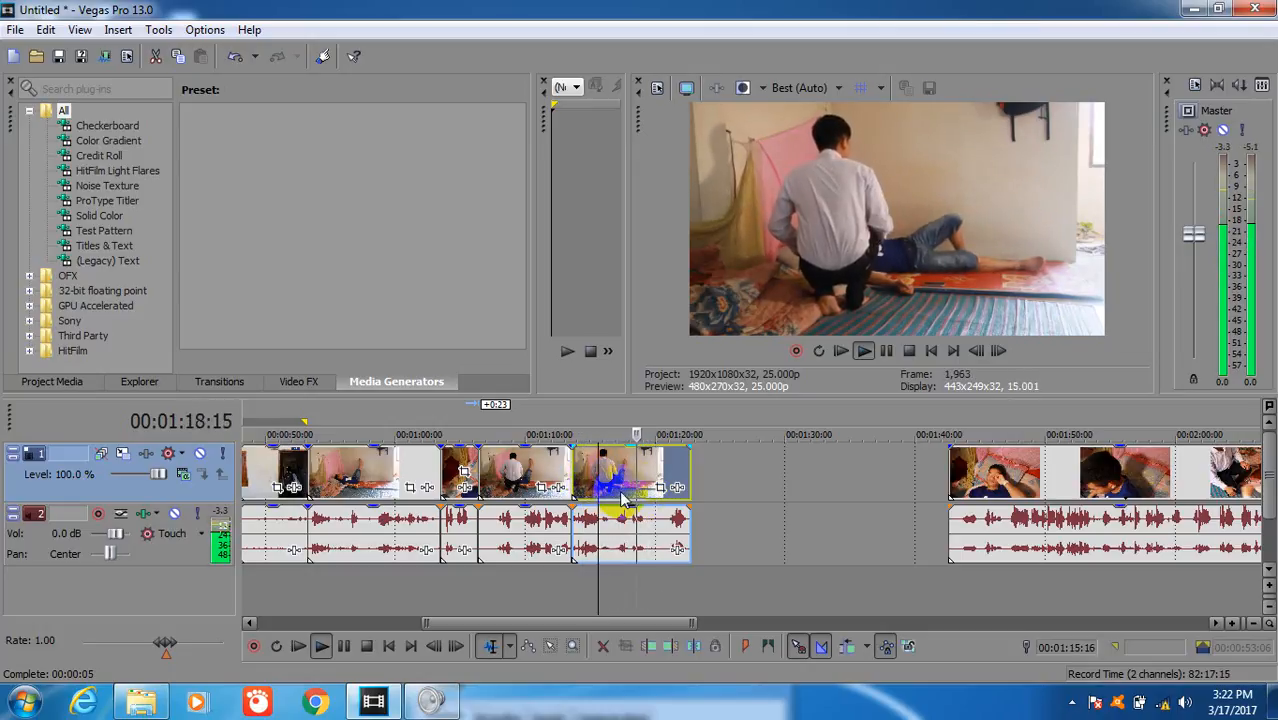
pyautogui.click(643, 493)
pyautogui.press('space')
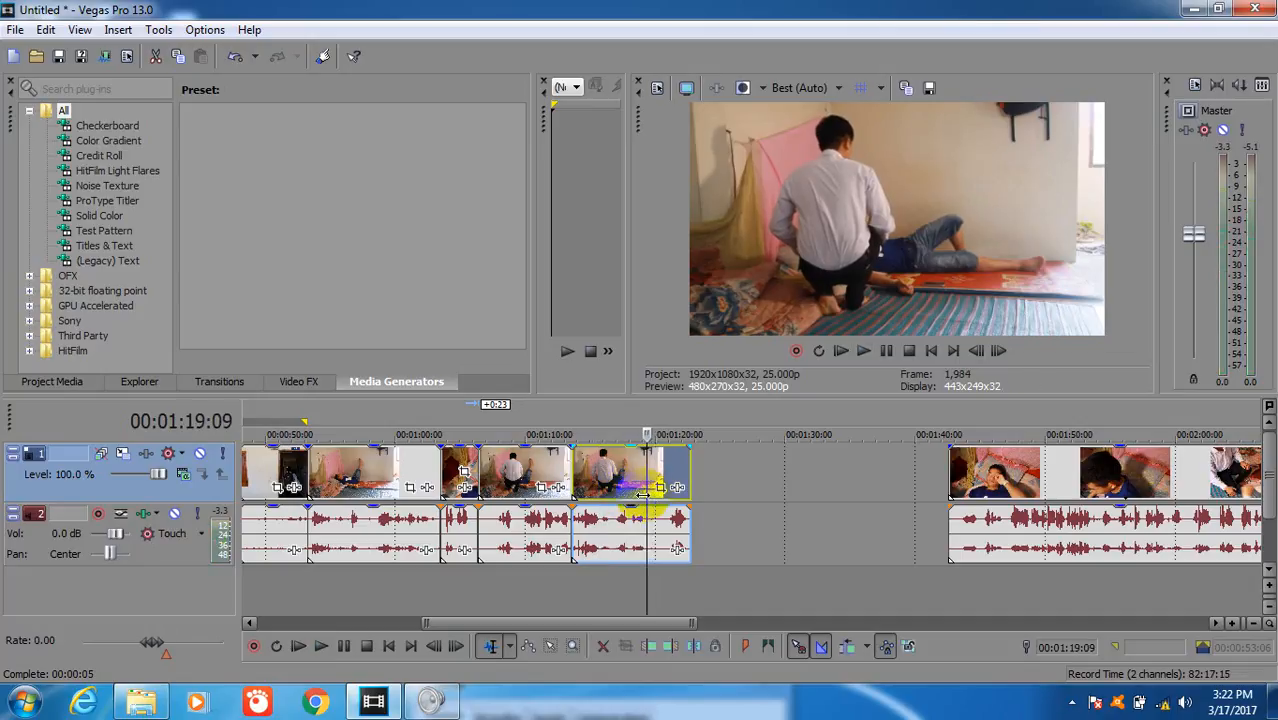
pyautogui.press('s')
pyautogui.click(594, 466)
pyautogui.press('Delete')
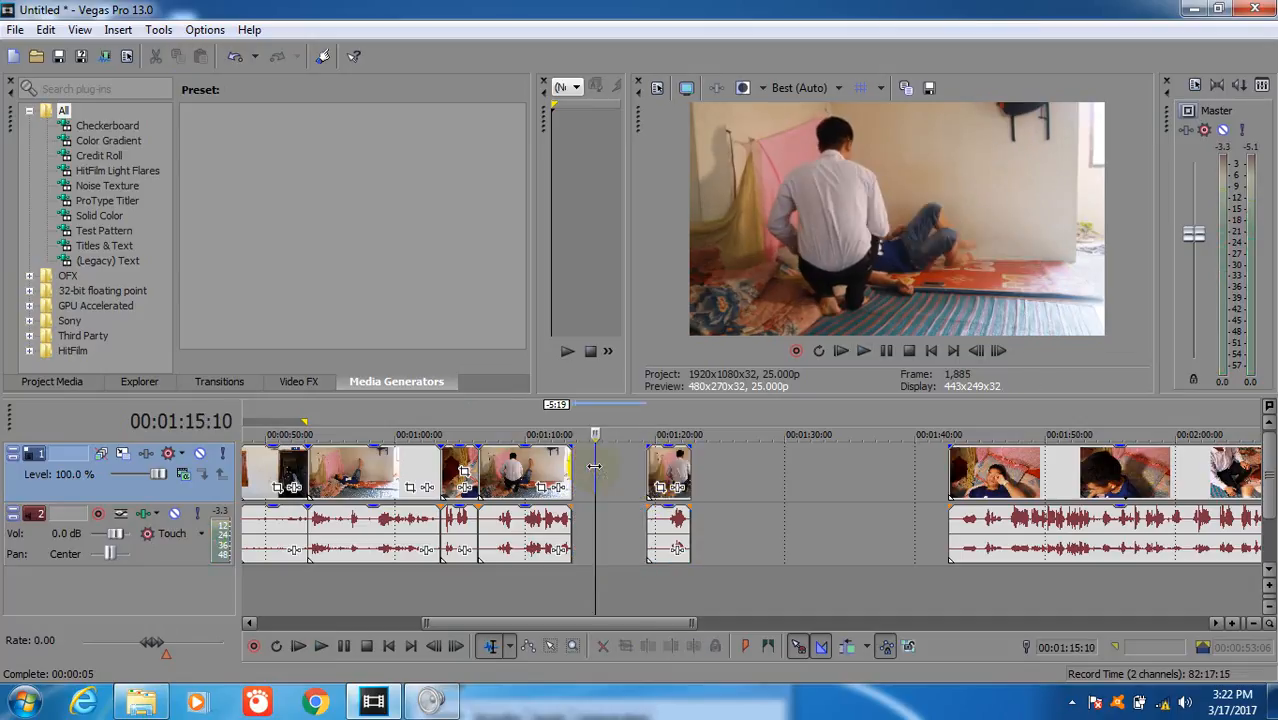
# Play the long close-up clip, move it to about 00:01:23, just after the last bedroom piece, and play its later part
pyautogui.click(978, 497)
pyautogui.press('space')
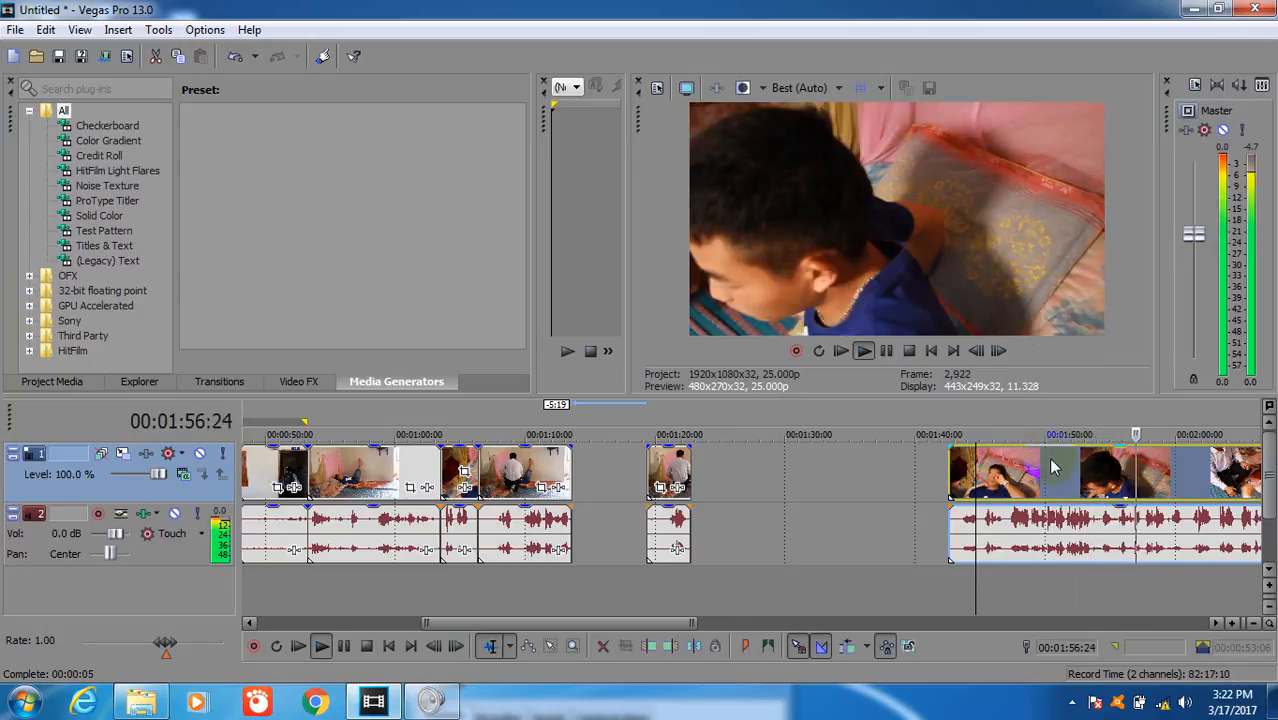
pyautogui.press('space')
pyautogui.moveTo(1052, 466); pyautogui.dragTo(800, 468)
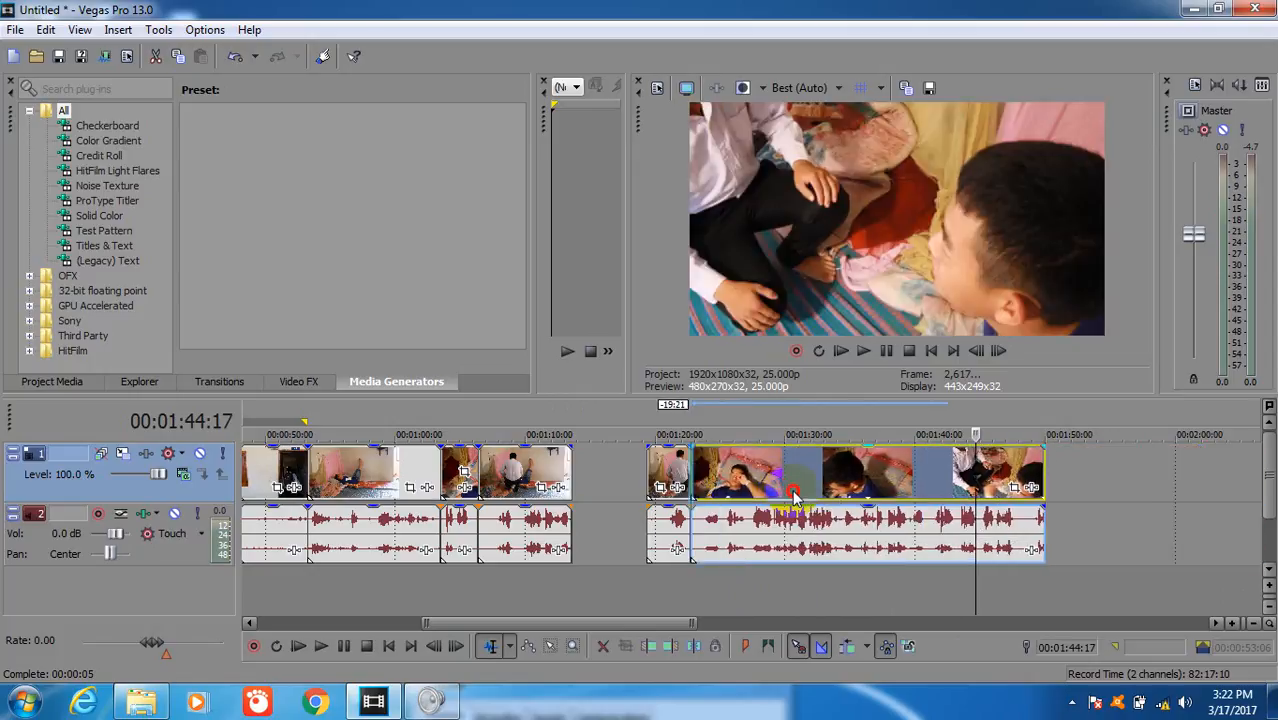
pyautogui.click(901, 466)
pyautogui.press('space')
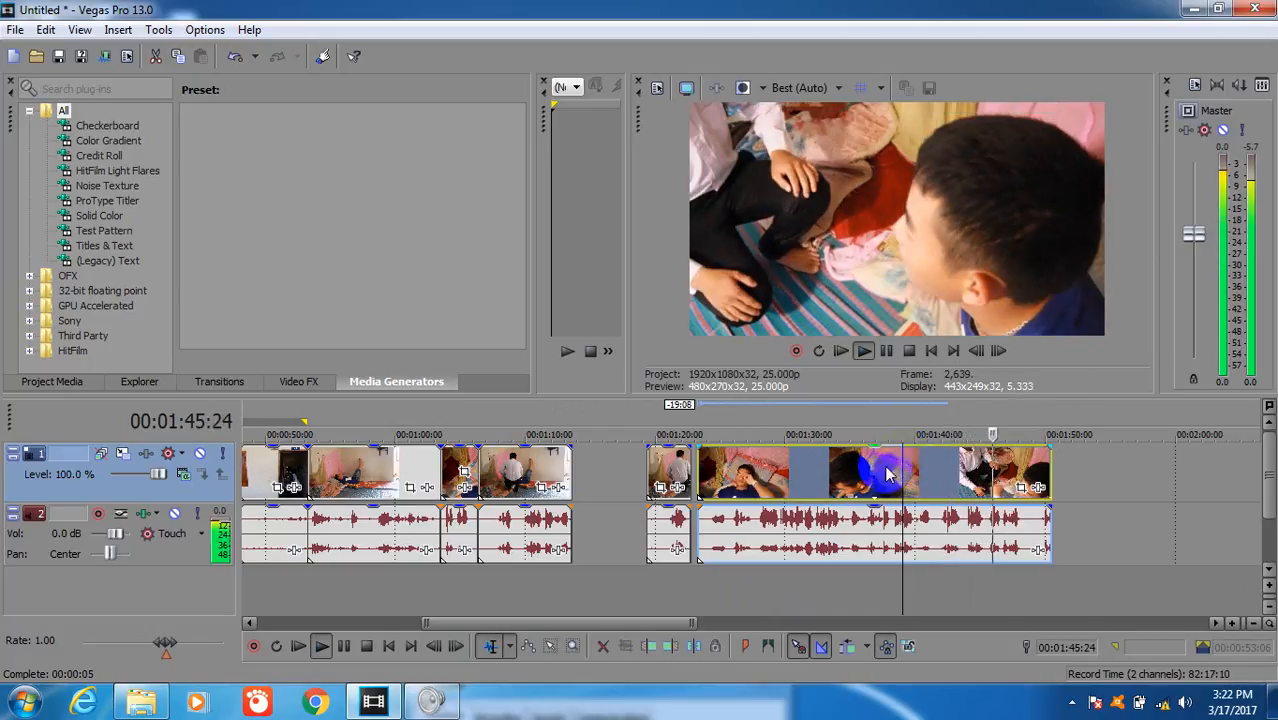
pyautogui.press('space')
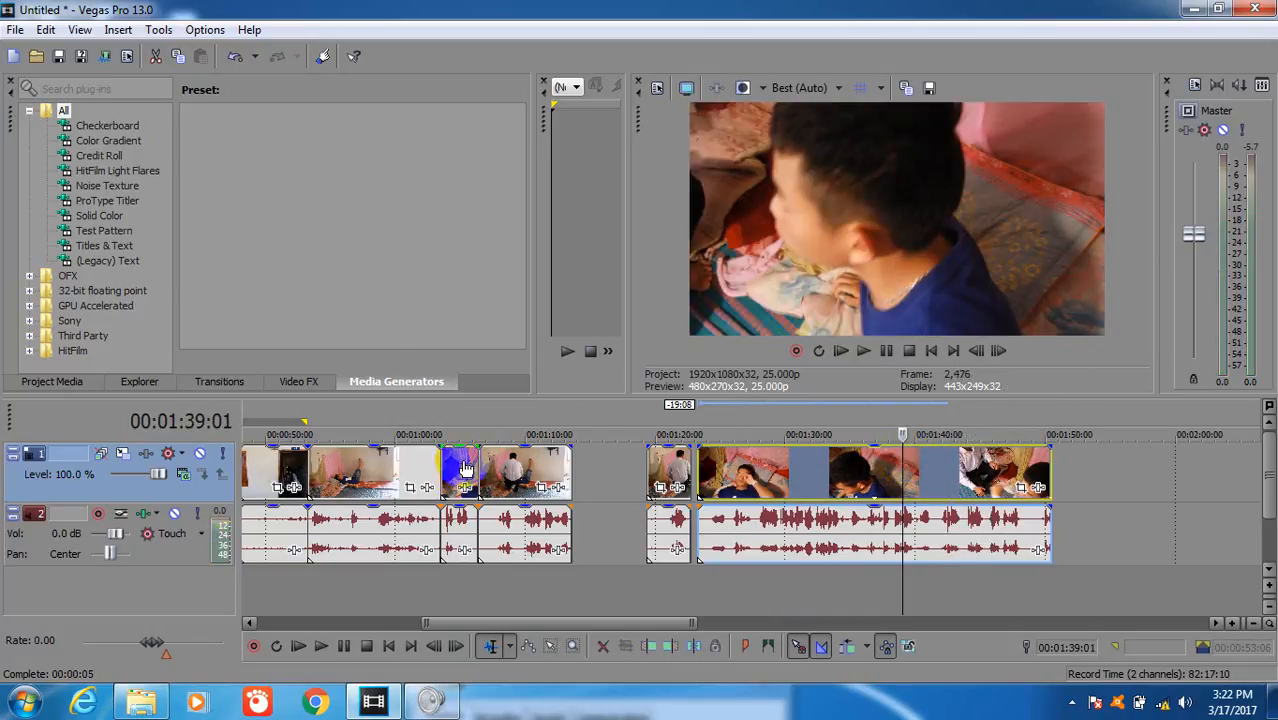
# Play the bedroom piece that follows the short close-up, split it at 00:01:09:16 and delete the part after the cut
pyautogui.click(464, 472)
pyautogui.click(893, 125)
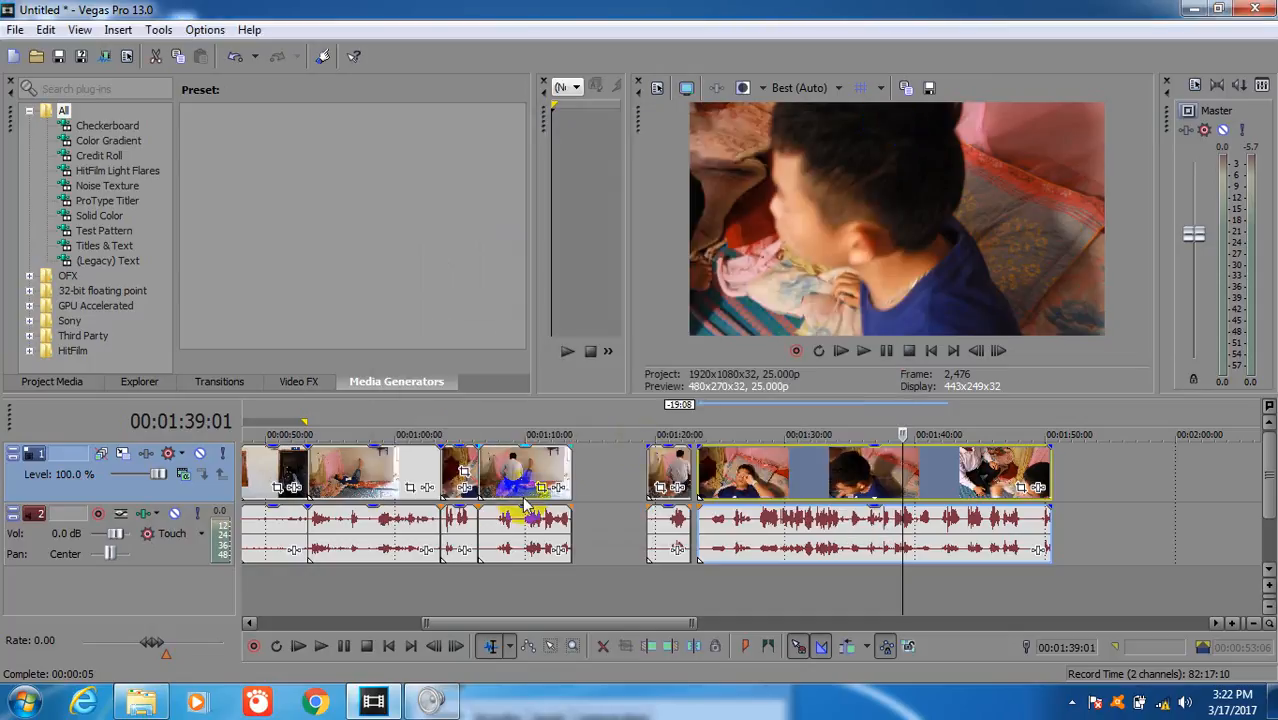
pyautogui.click(486, 545)
pyautogui.press('space')
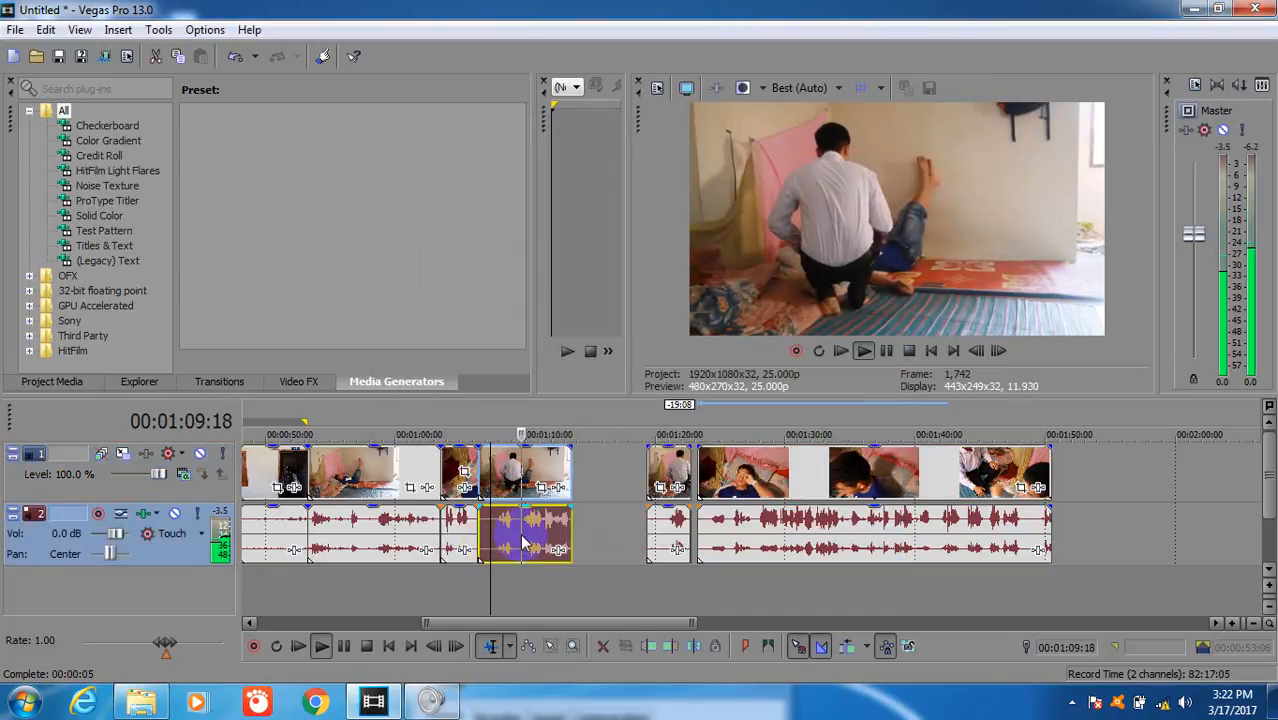
pyautogui.press('space')
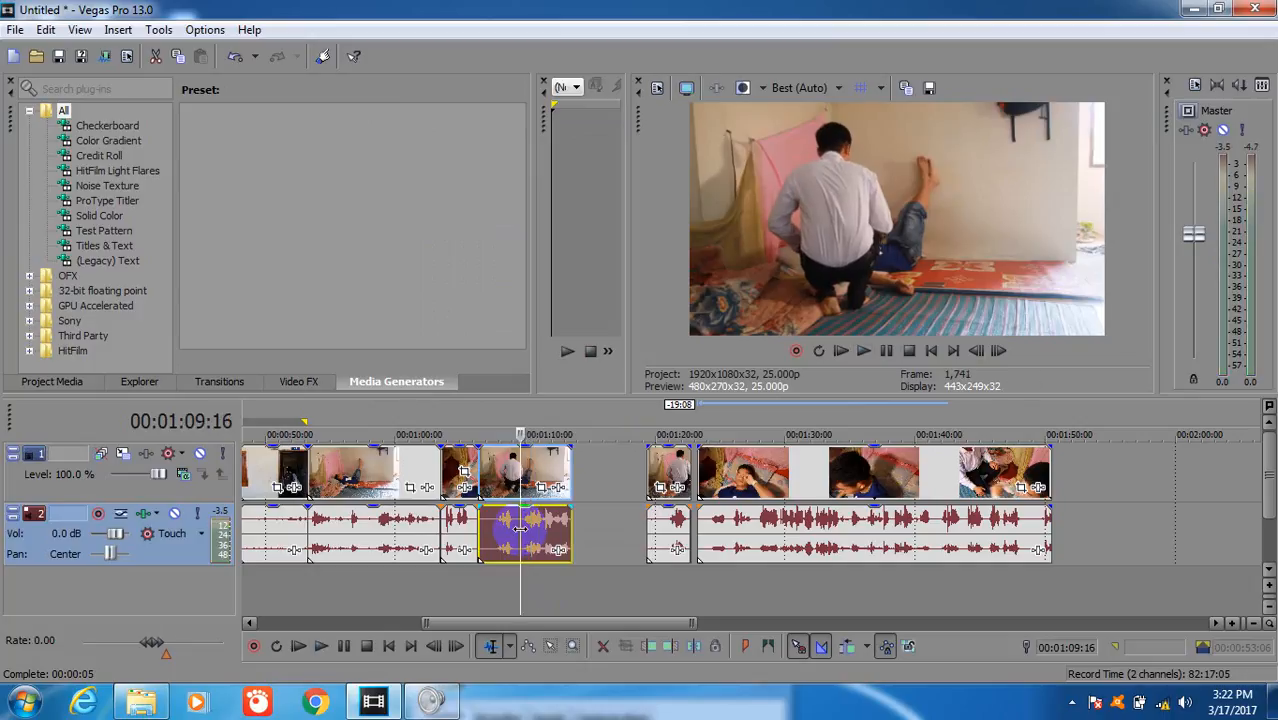
pyautogui.press('s')
pyautogui.press('Delete')
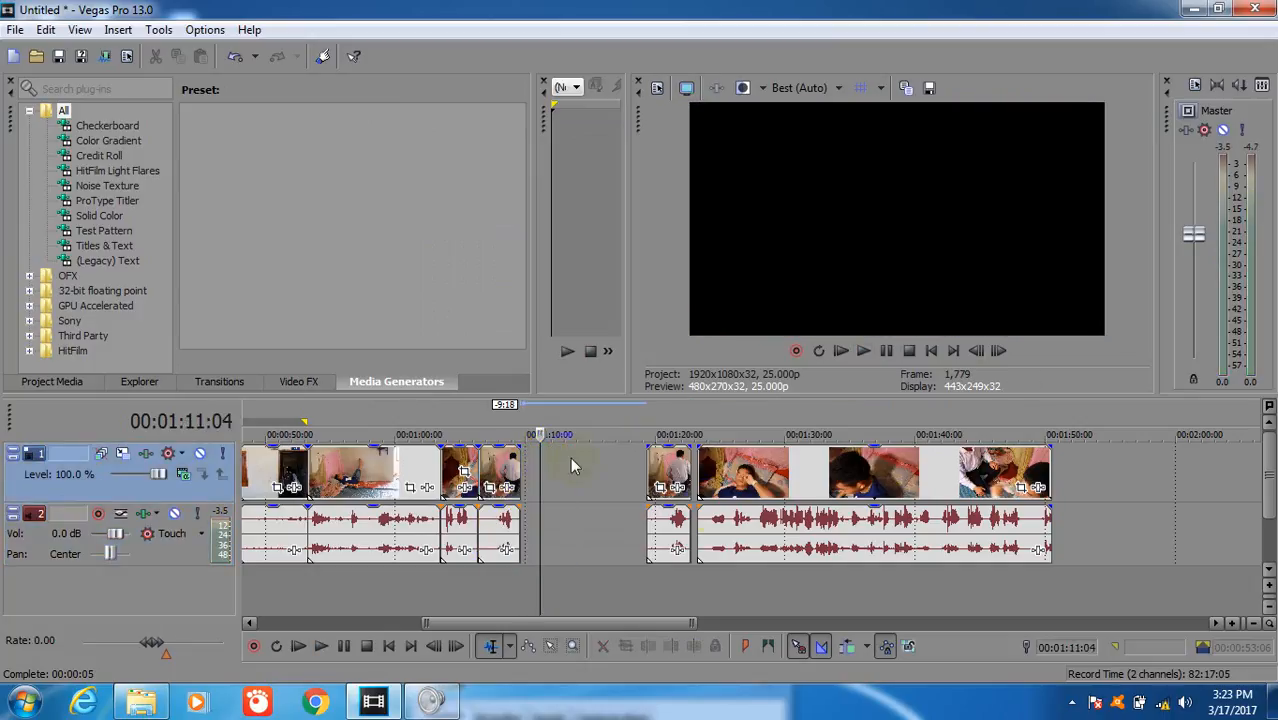
# Play the long close-up clip, split it at 00:01:32:07 and move its second part to 00:01:09:16, against the shortened bedroom piece
pyautogui.click(760, 528)
pyautogui.press('space')
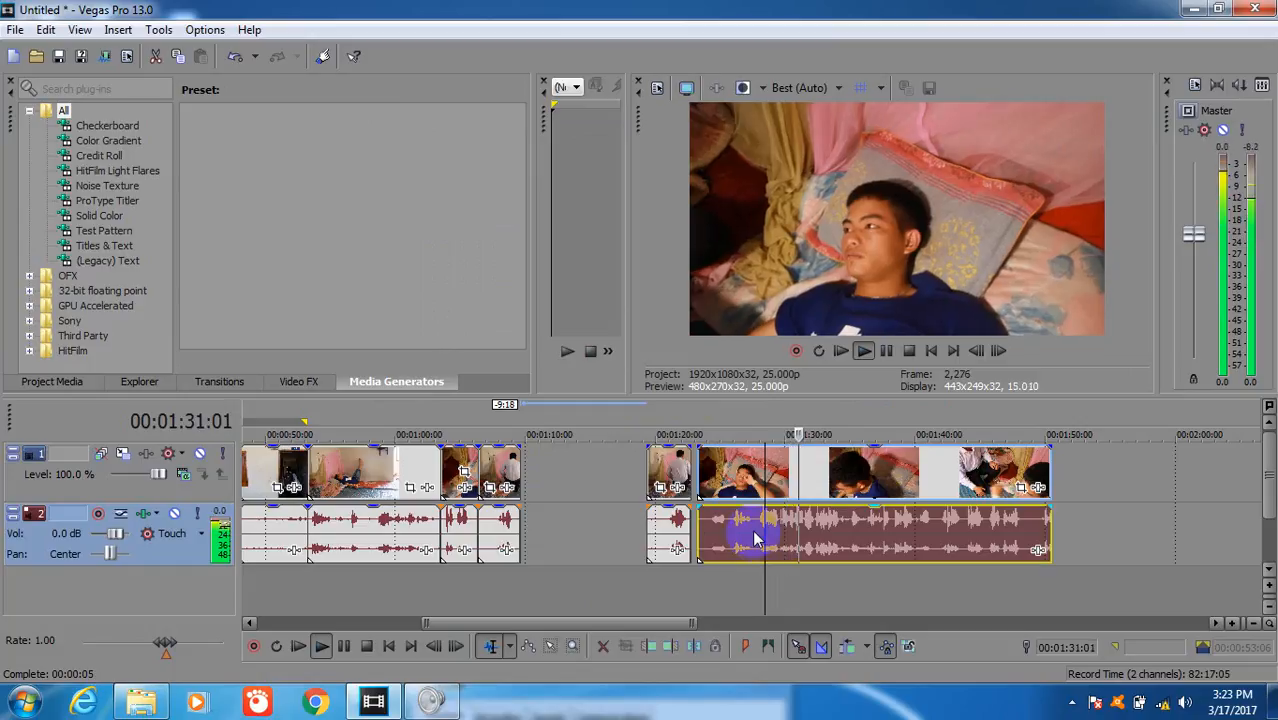
pyautogui.click(813, 538)
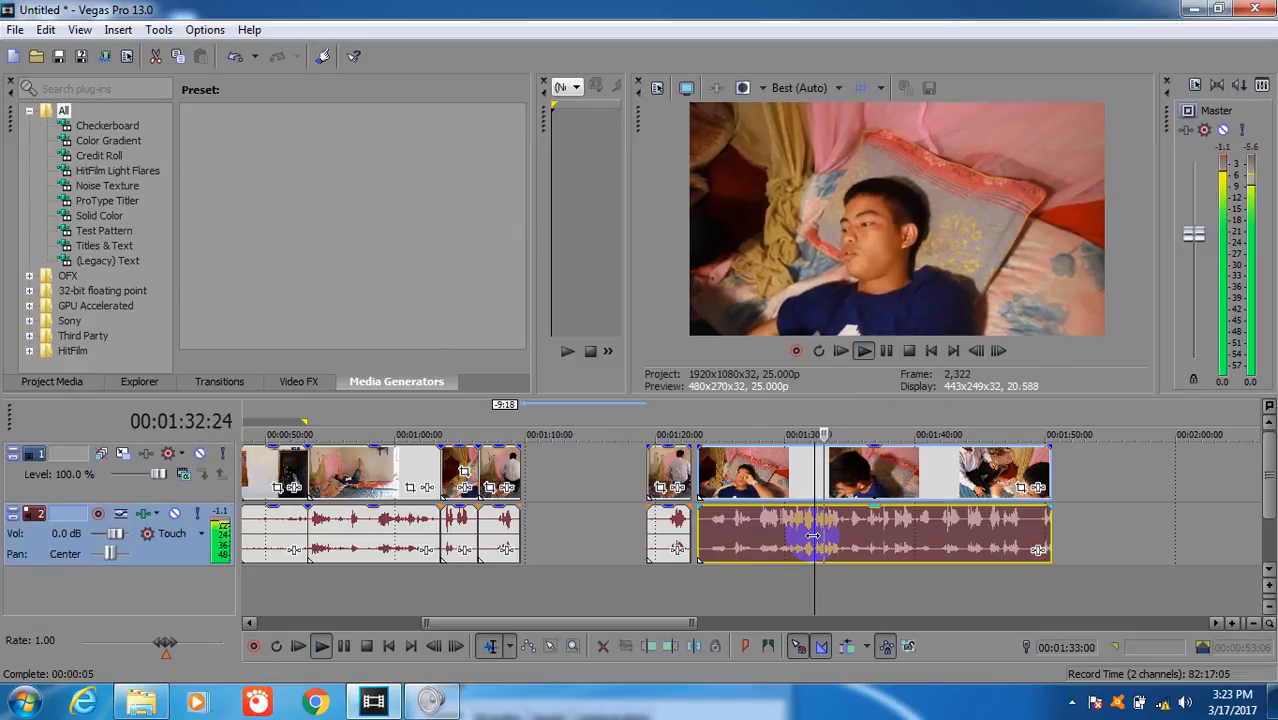
pyautogui.press('space')
pyautogui.press('s')
pyautogui.moveTo(810, 538); pyautogui.dragTo(548, 490)
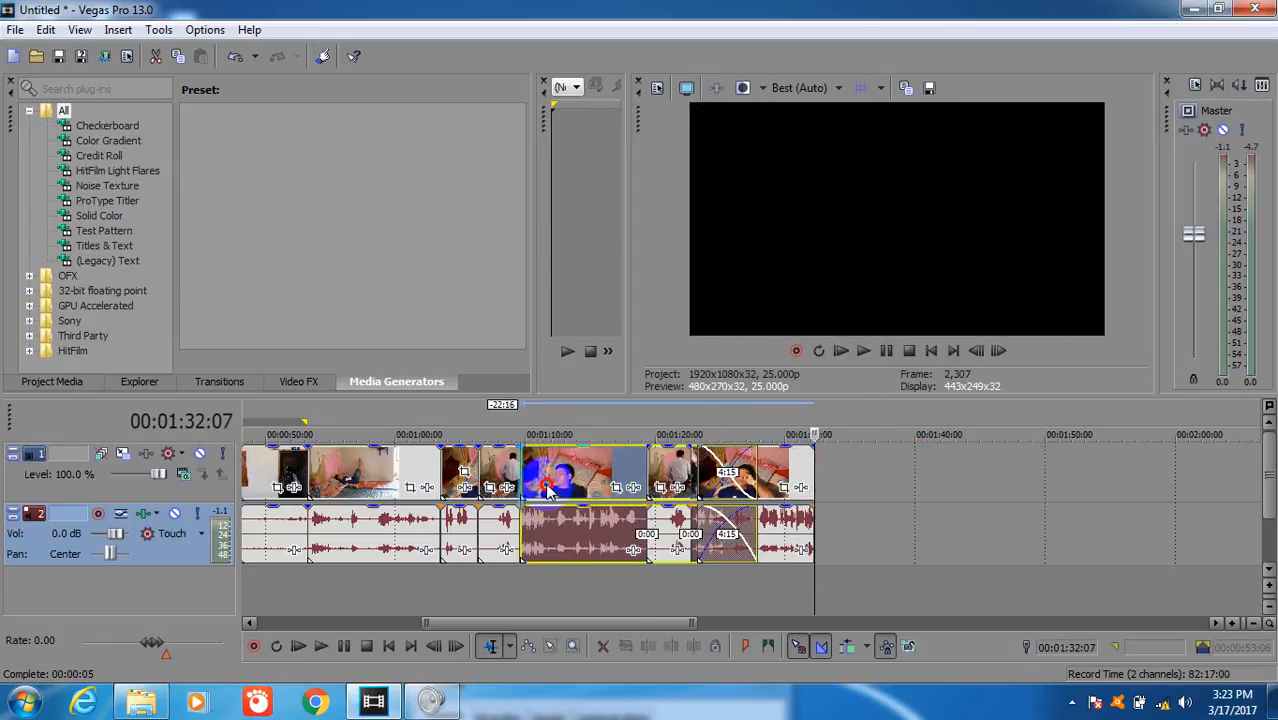
# Play across the new join and move the leftover bedroom piece and first close-up part out of the overlap, to after 00:01:40
pyautogui.click(497, 472)
pyautogui.press('space')
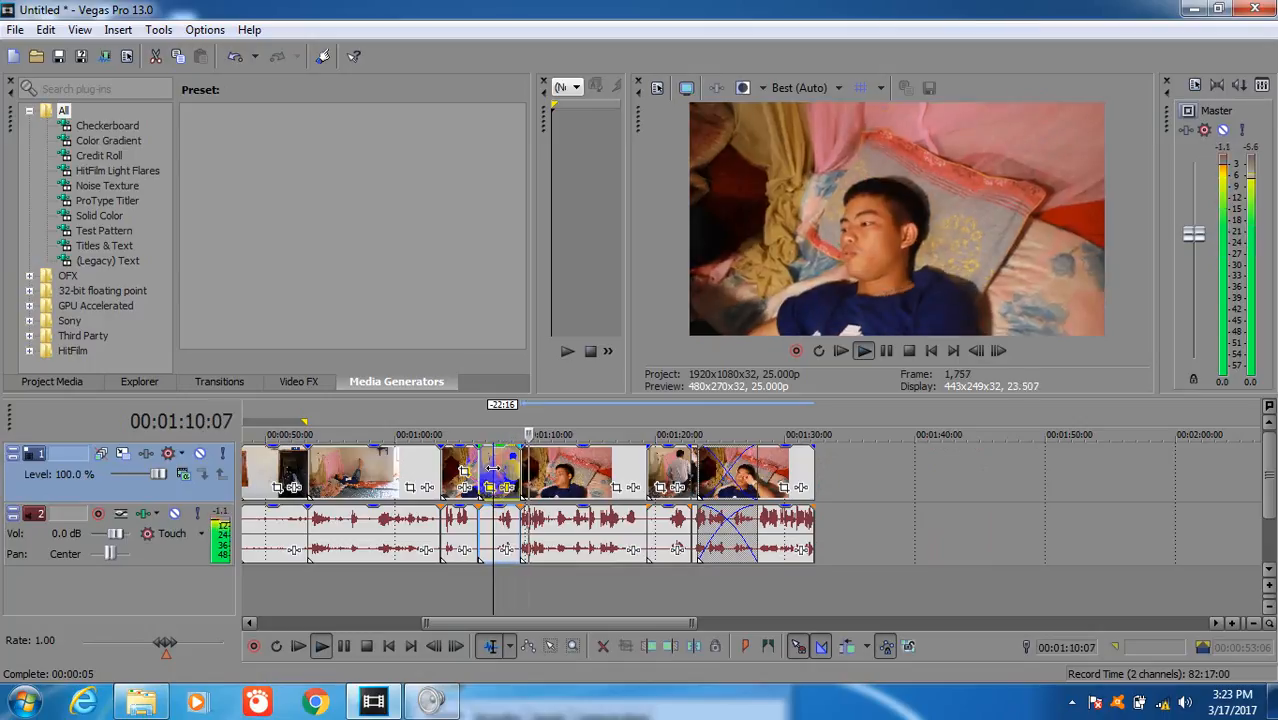
pyautogui.click(575, 485)
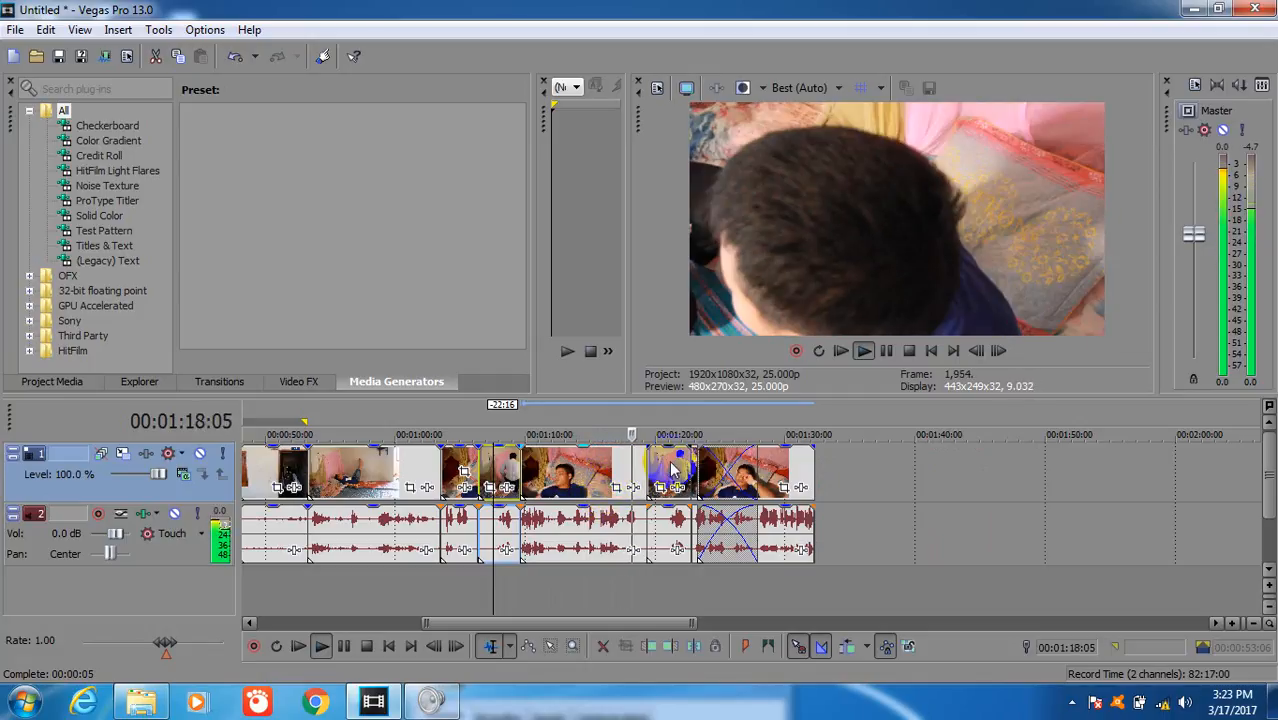
pyautogui.moveTo(672, 470); pyautogui.dragTo(977, 472)
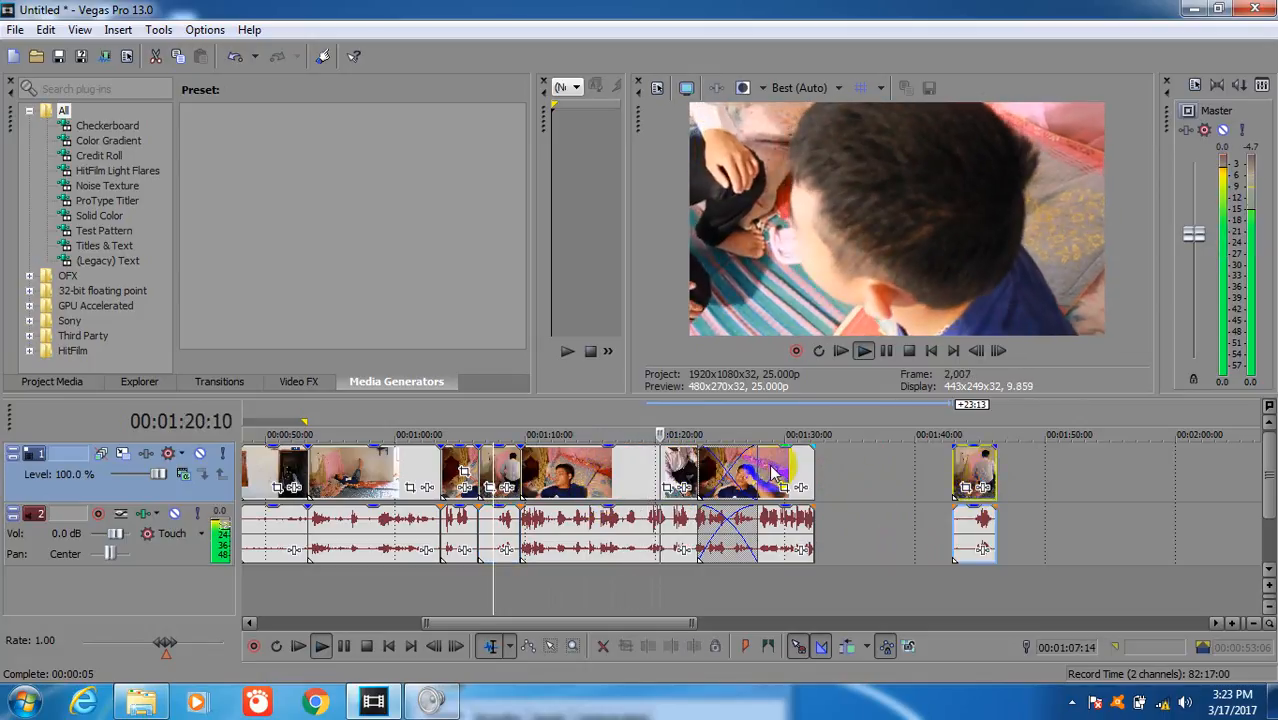
pyautogui.moveTo(775, 473); pyautogui.dragTo(1148, 473)
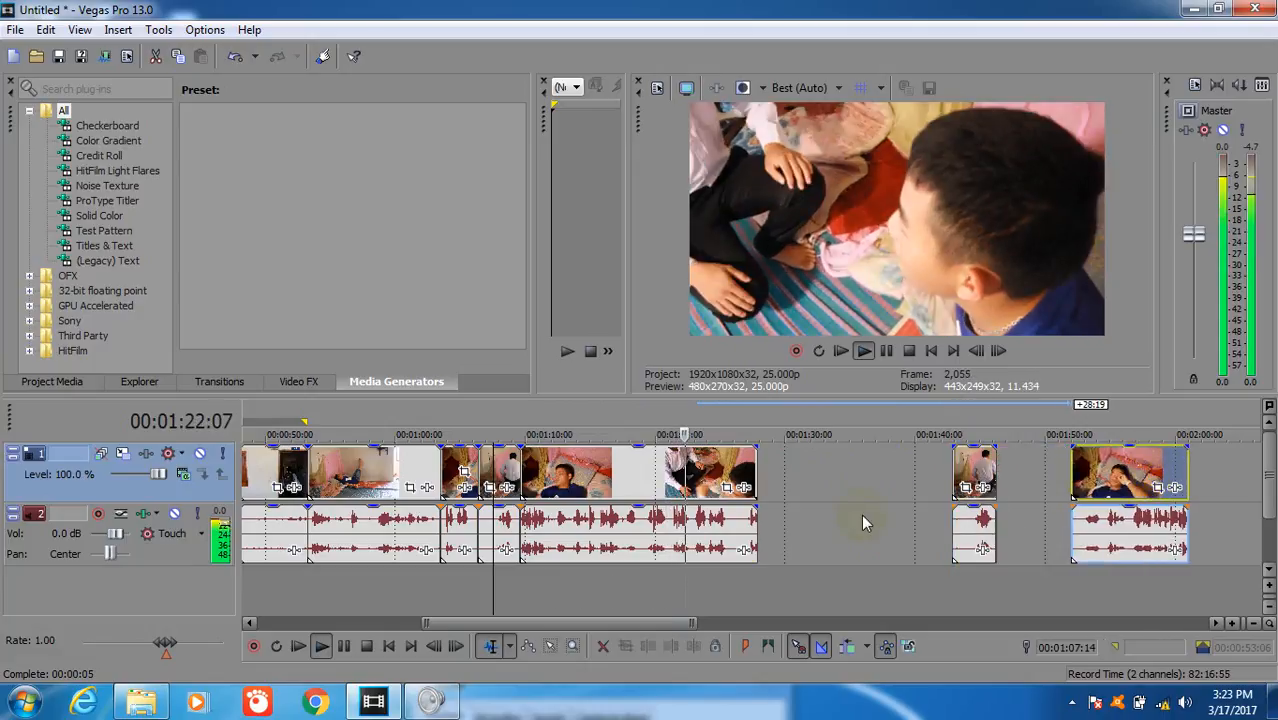
# Play the later part of the joined close-up and split it at 00:01:21:04 and 00:01:24:03
pyautogui.click(669, 528)
pyautogui.press('space')
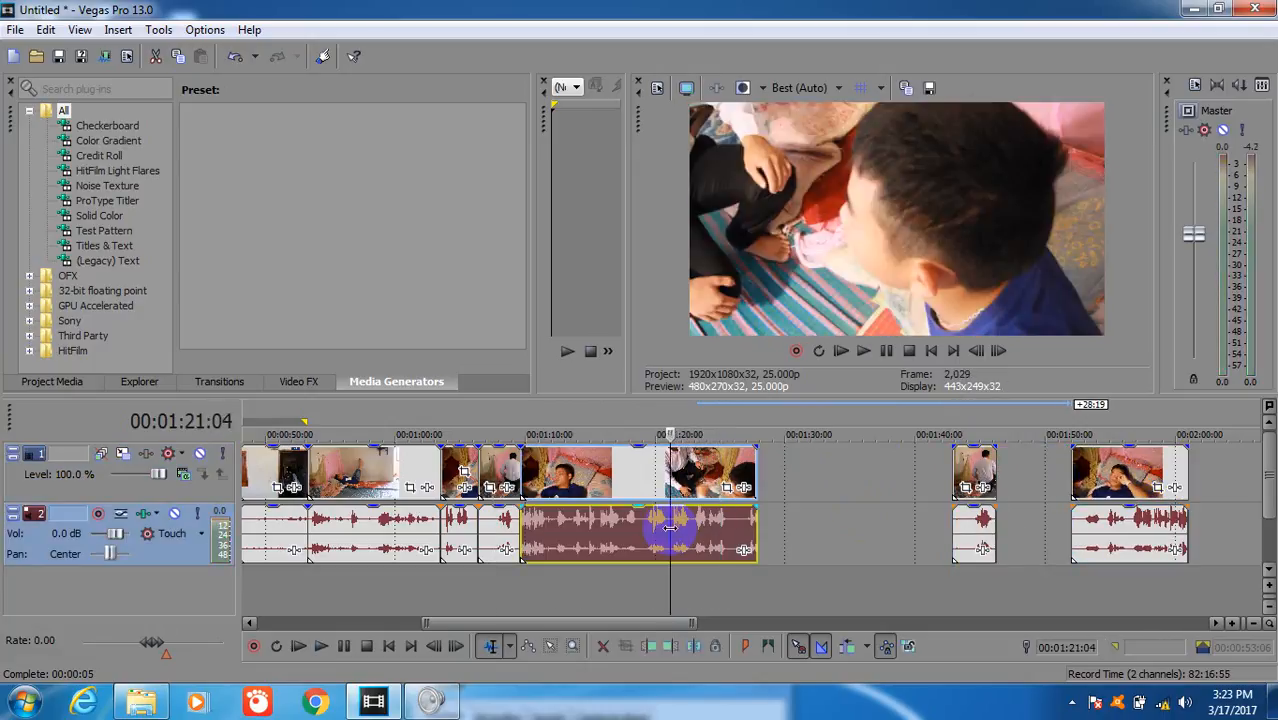
pyautogui.press('space')
pyautogui.press('space')
pyautogui.press('s')
pyautogui.press('space')
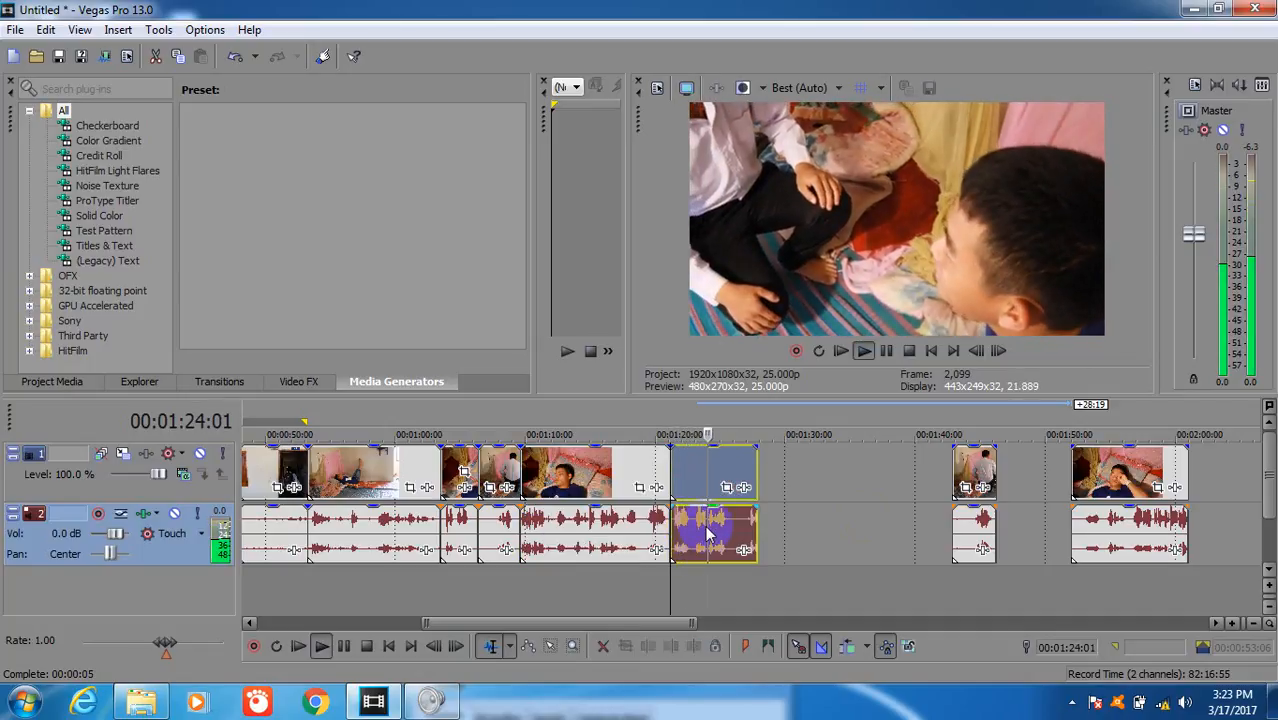
pyautogui.click(711, 541)
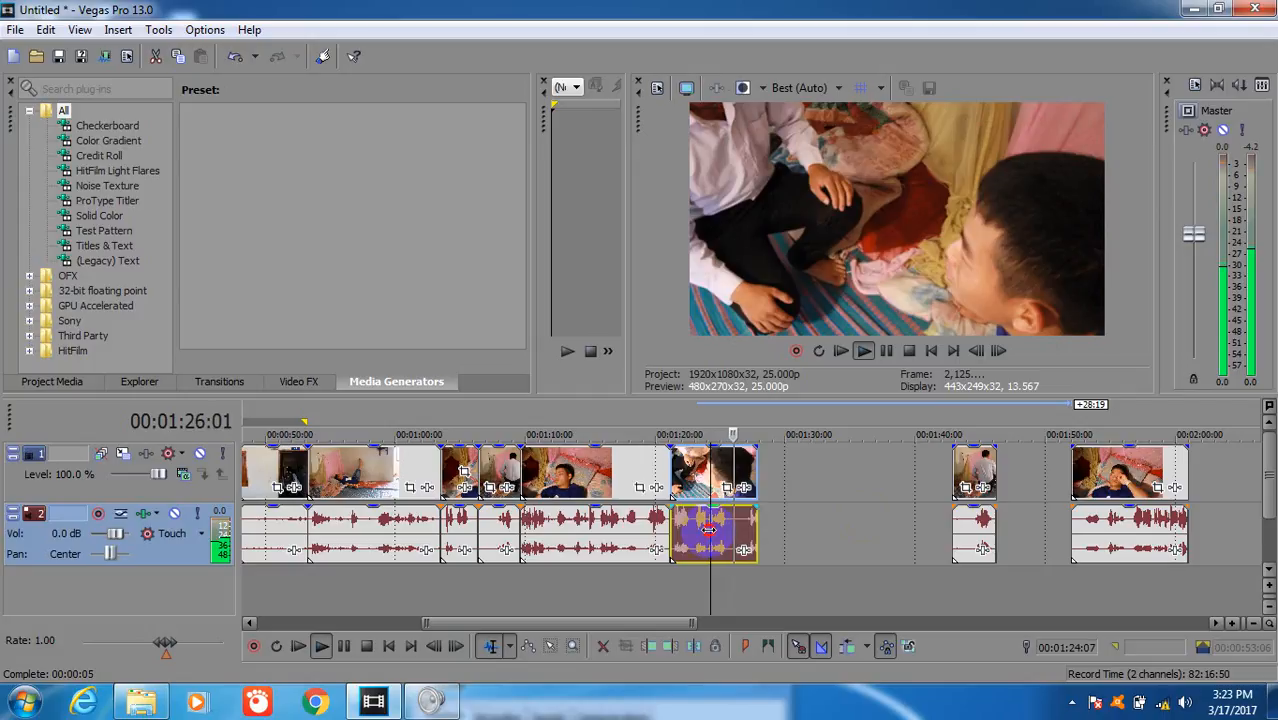
pyautogui.press('space')
pyautogui.press('s')
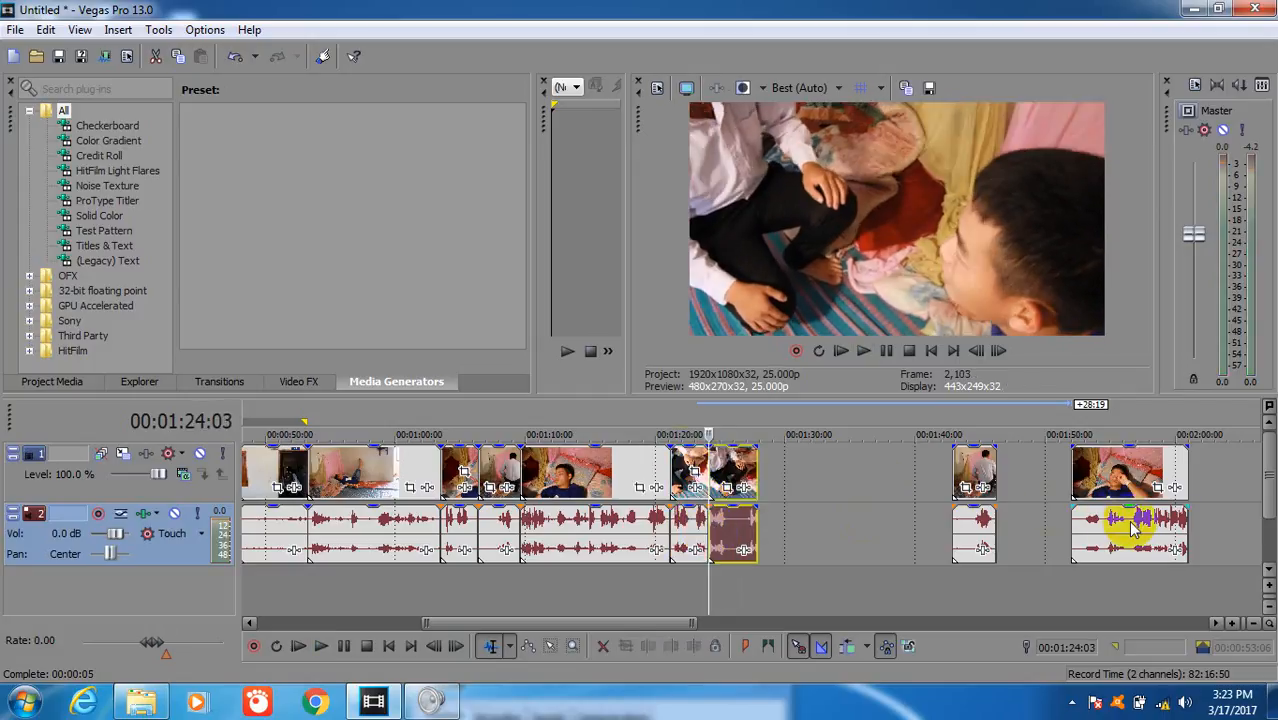
# Play the leftover close-up part and delete both it and the leftover bedroom piece
pyautogui.click(1133, 530)
pyautogui.press('space')
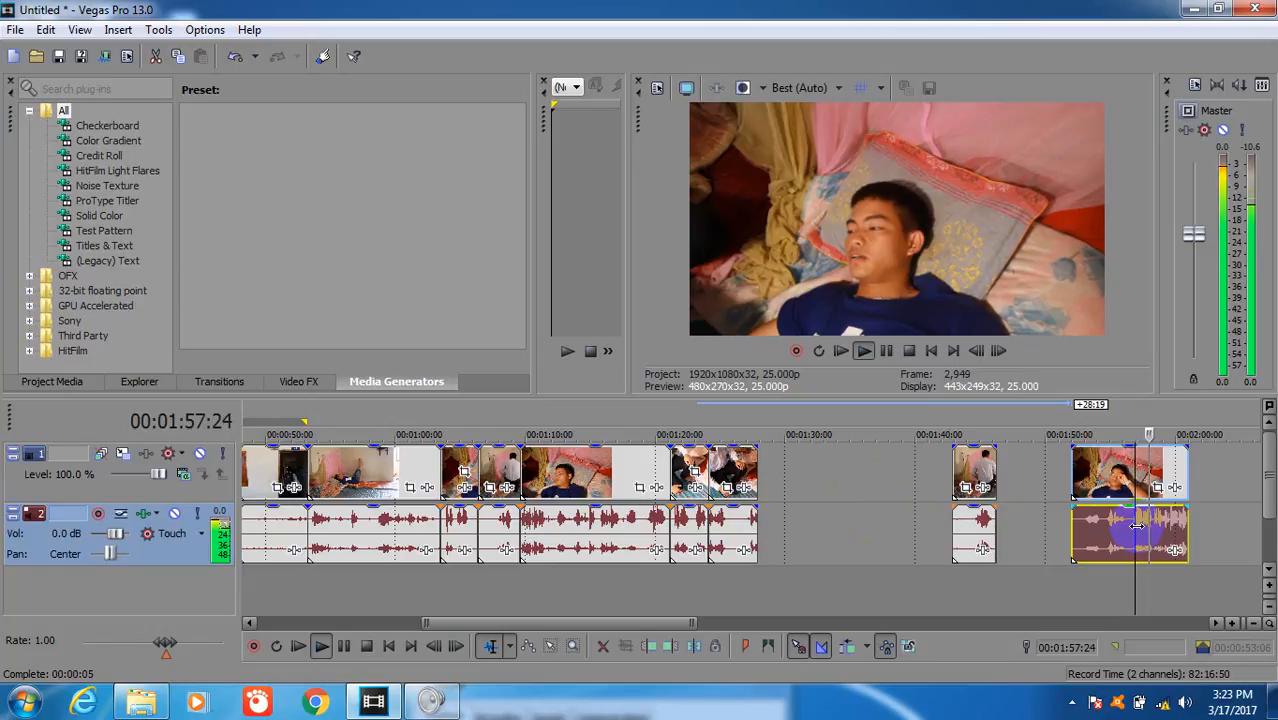
pyautogui.press('space')
pyautogui.press('Delete')
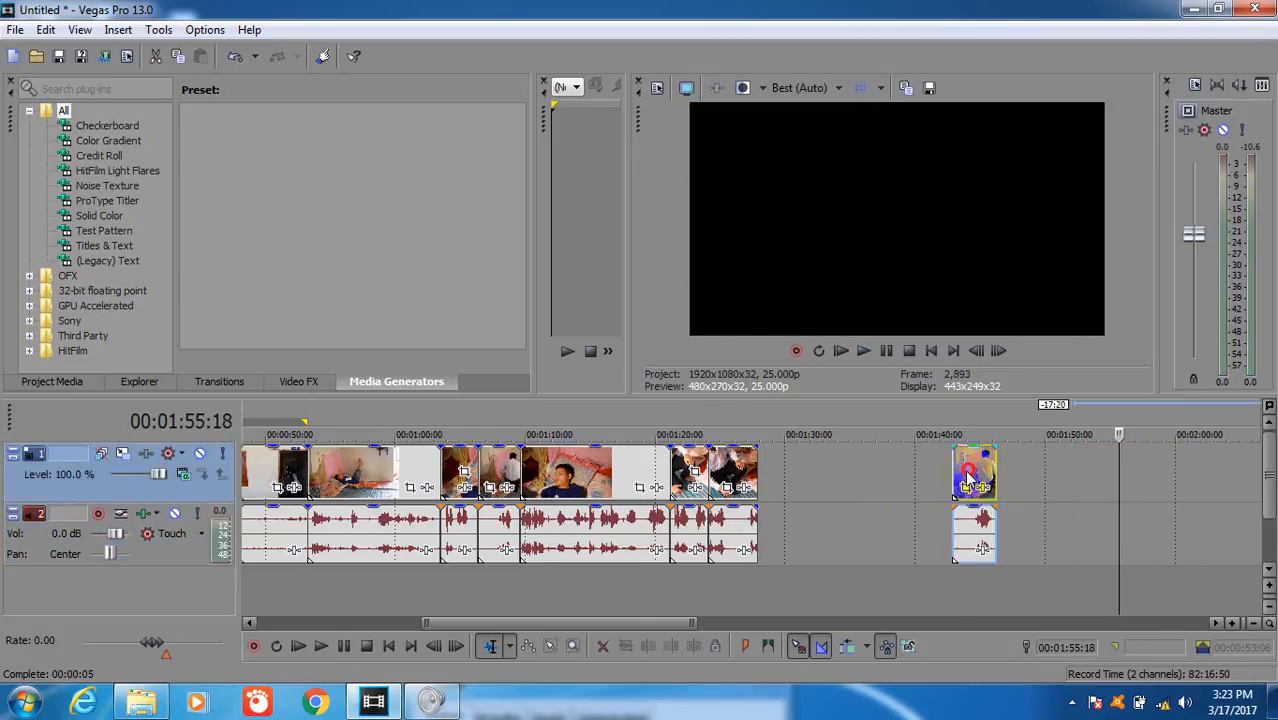
pyautogui.click(966, 470)
pyautogui.press('Delete')
# Move the next close-up clip to about 00:01:39, nearer the edited sequence, and play it from 00:01:43:05
pyautogui.moveTo(651, 628); pyautogui.dragTo(843, 622)
pyautogui.moveTo(787, 490); pyautogui.dragTo(381, 508)
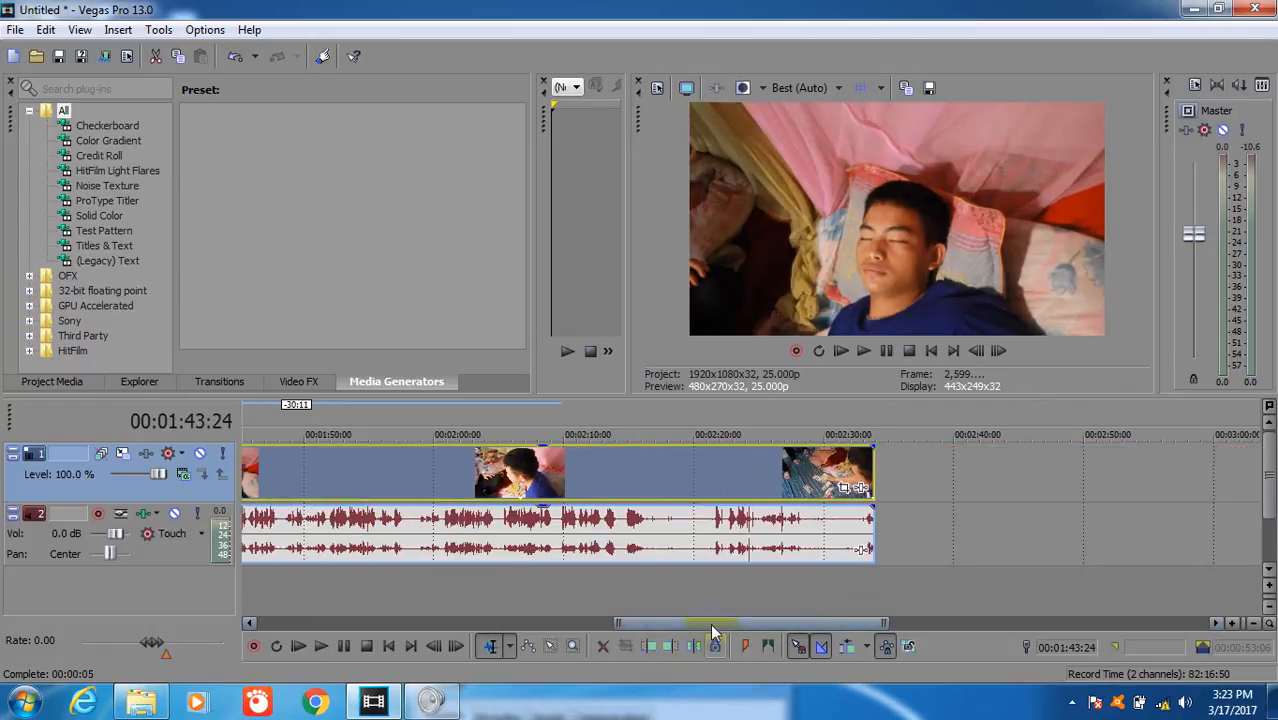
pyautogui.moveTo(712, 621); pyautogui.dragTo(549, 622)
pyautogui.click(846, 488)
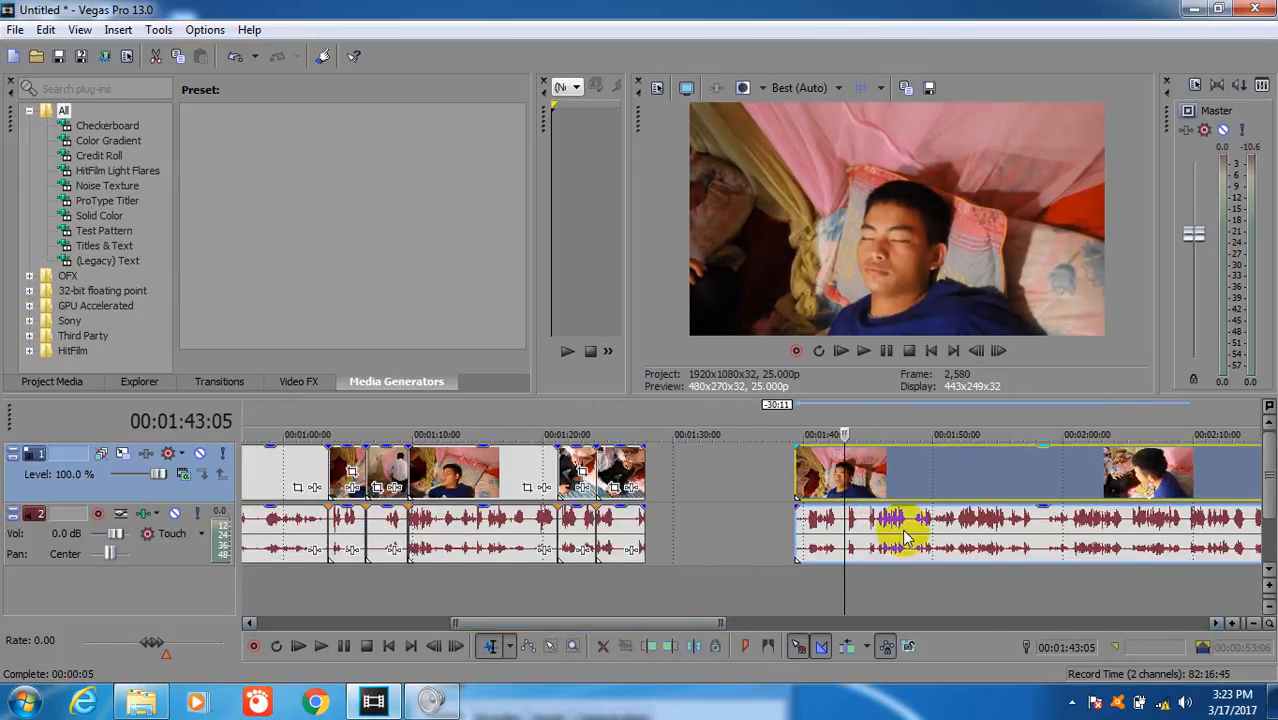
pyautogui.press('space')
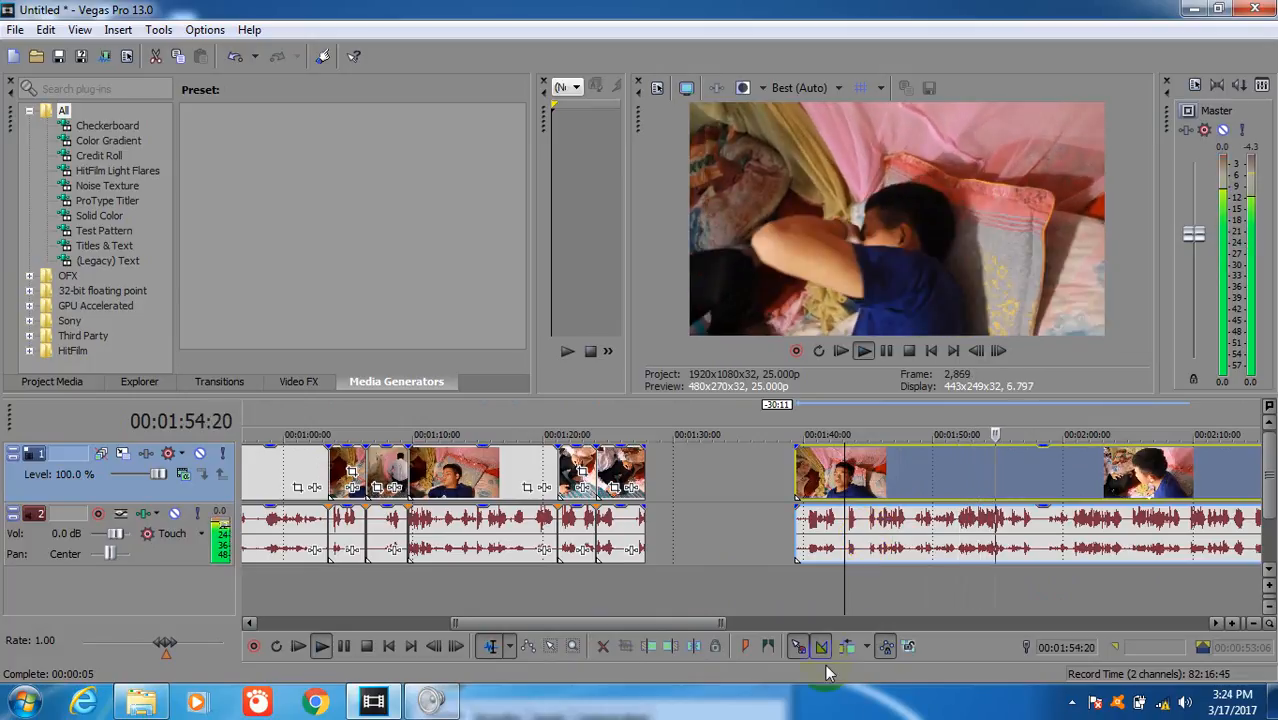
pyautogui.moveTo(630, 626); pyautogui.dragTo(680, 622)
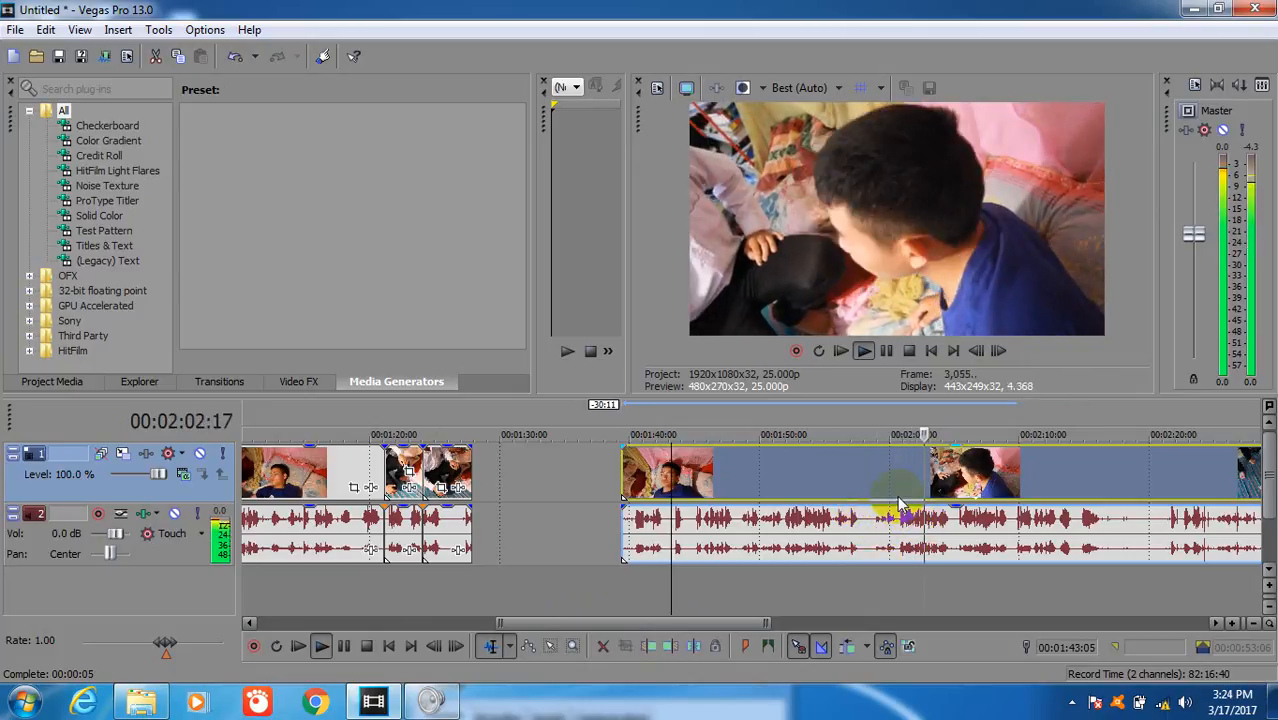
# Play the end of the edited sequence and delete its last close-up part, after 00:01:24:03
pyautogui.press('space')
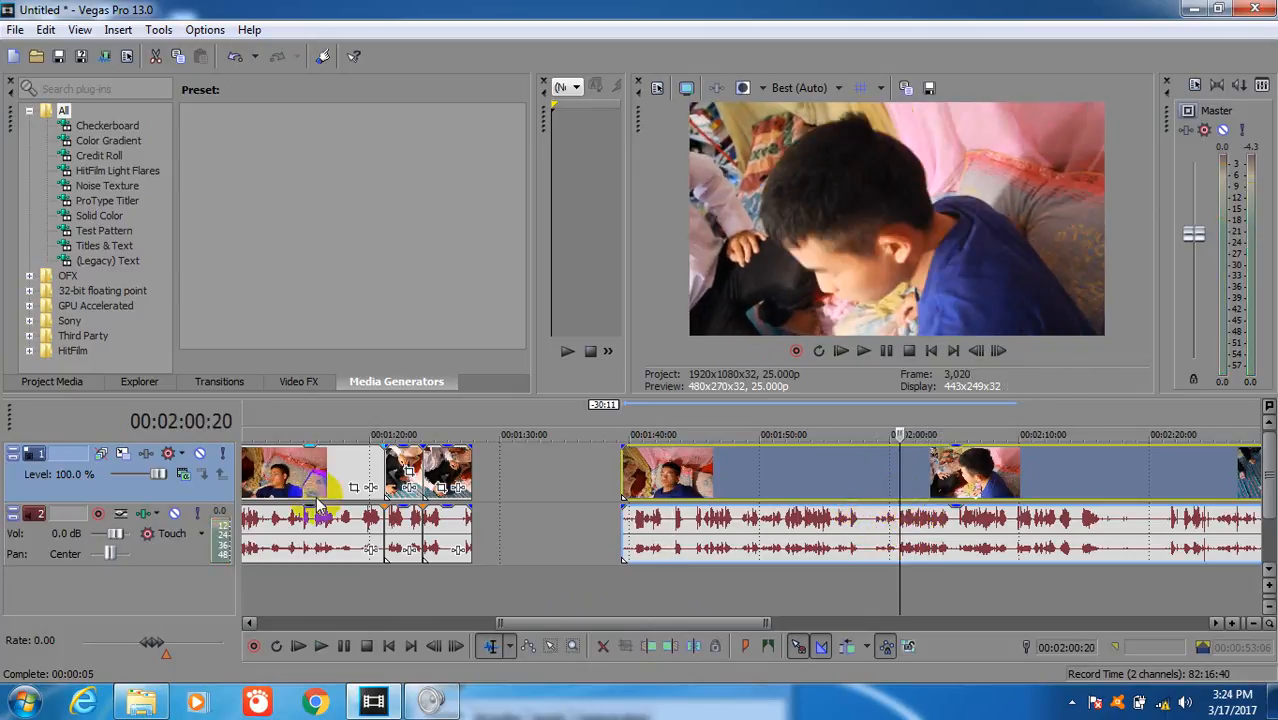
pyautogui.click(375, 461)
pyautogui.press('space')
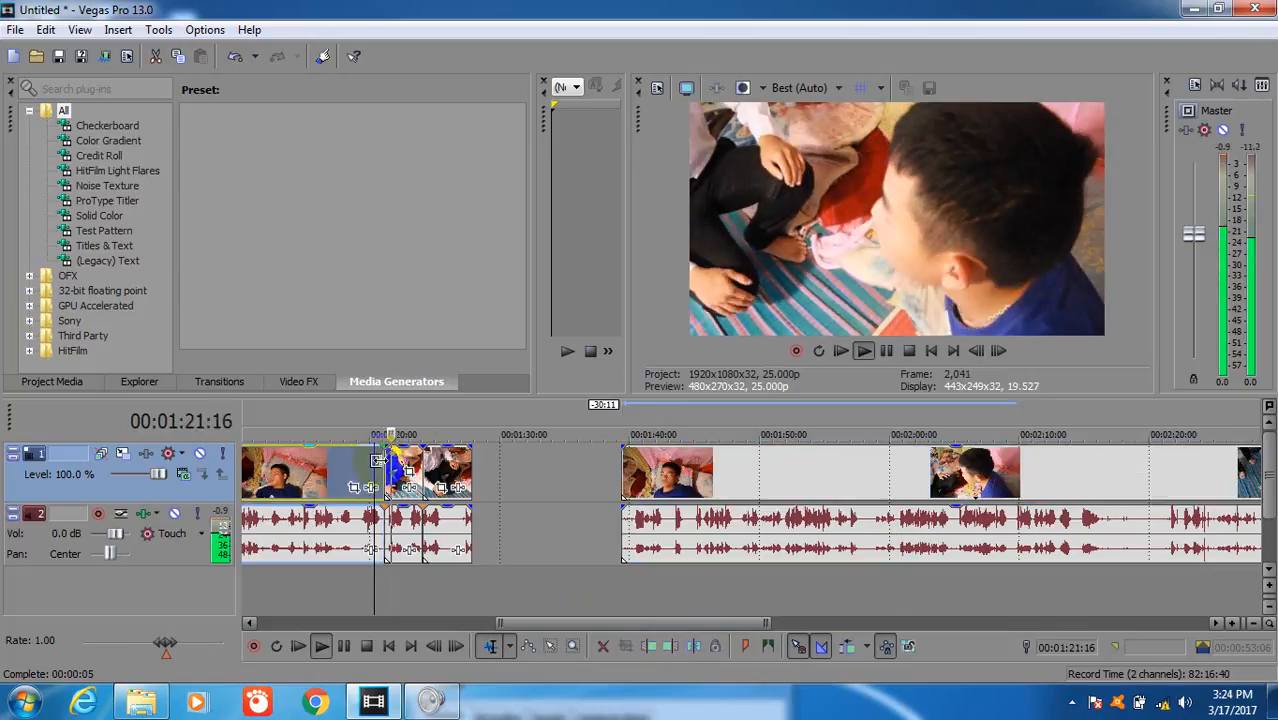
pyautogui.click(460, 466)
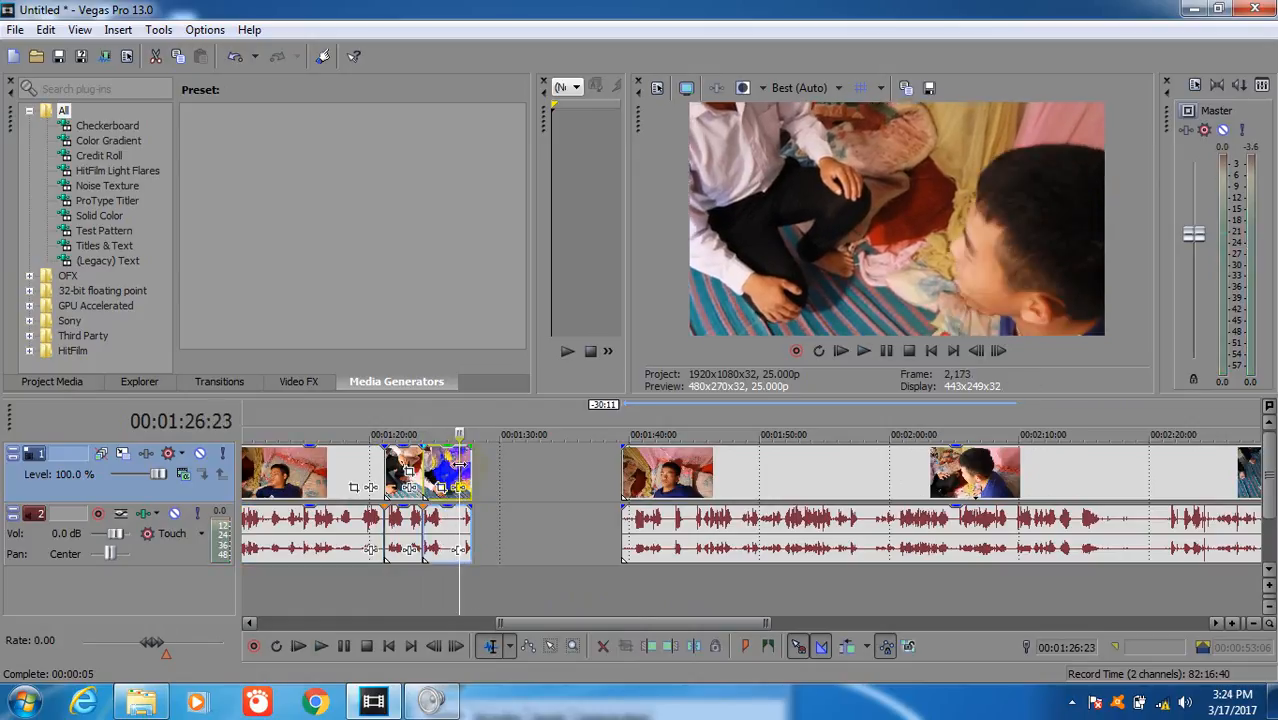
pyautogui.press('Delete')
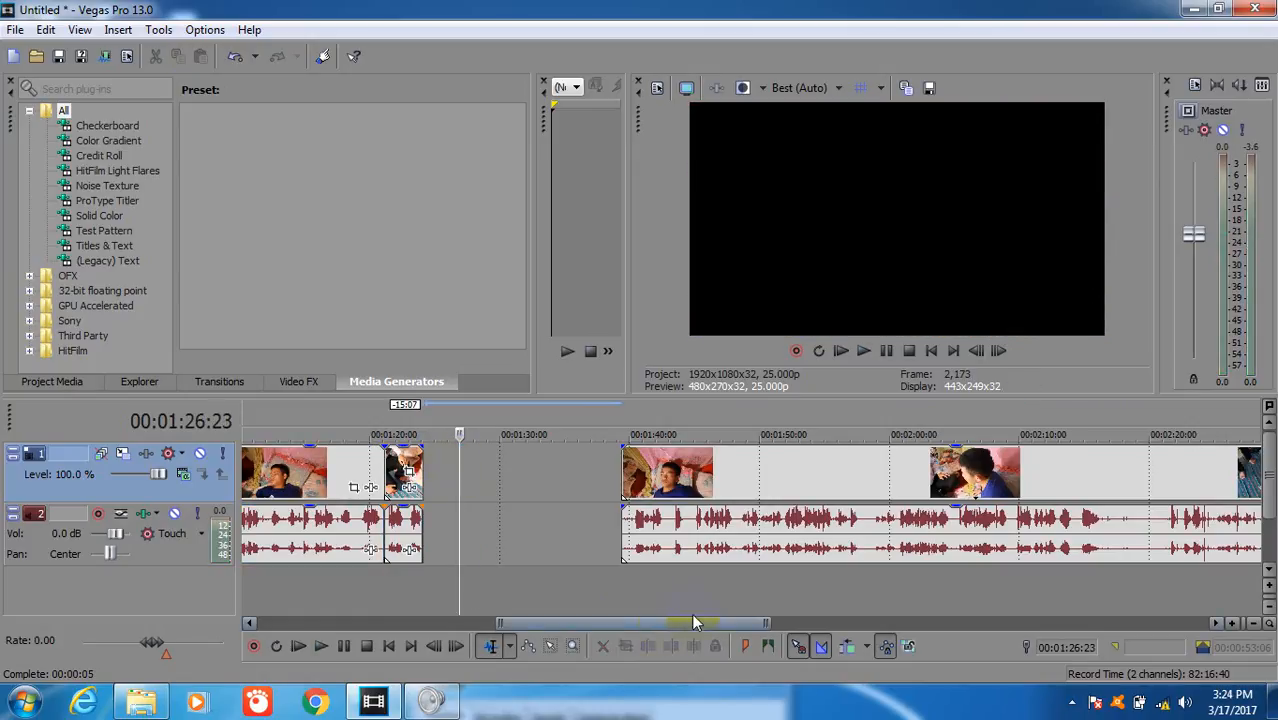
# Play the start of the wide bedroom clip from 00:03:05:07
pyautogui.click(1082, 495)
pyautogui.moveTo(724, 625); pyautogui.dragTo(965, 625)
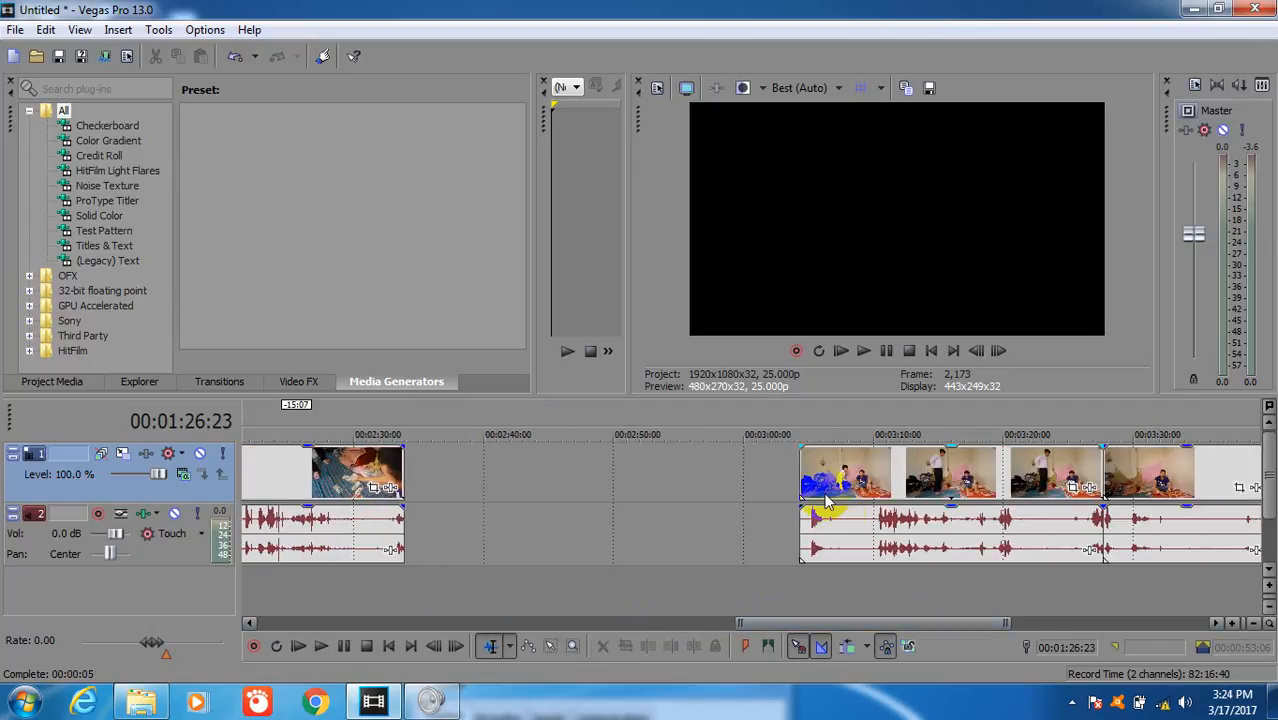
pyautogui.click(813, 485)
pyautogui.press('space')
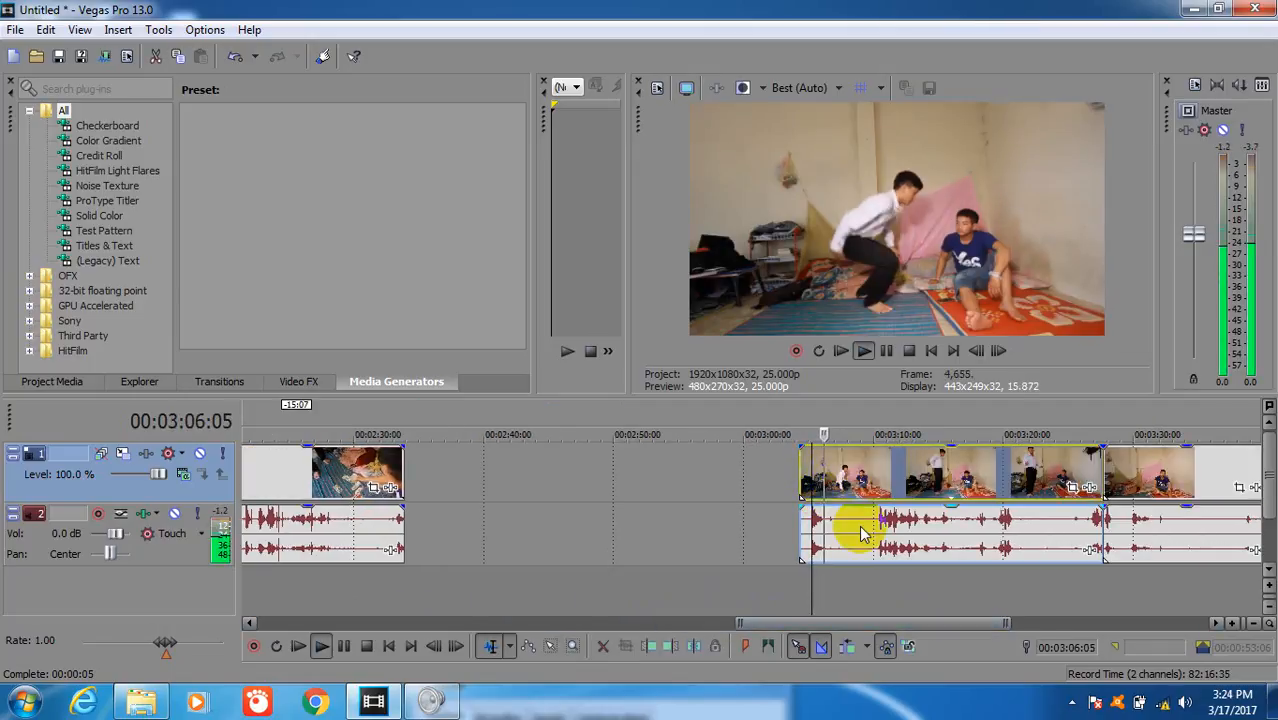
pyautogui.press('space')
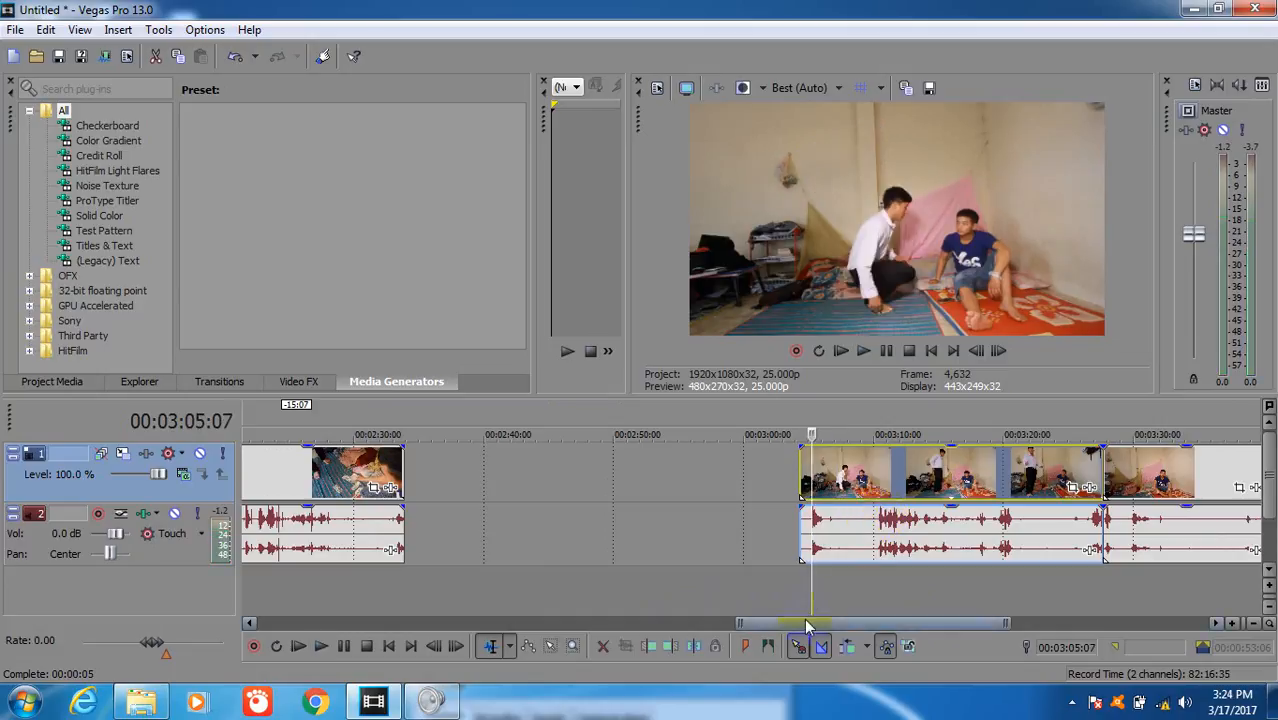
# Play the close-up clip around 00:01:47 and 00:02:00, and split it at 00:02:00:12
pyautogui.moveTo(808, 625); pyautogui.dragTo(627, 625)
pyautogui.click(503, 488)
pyautogui.press('space')
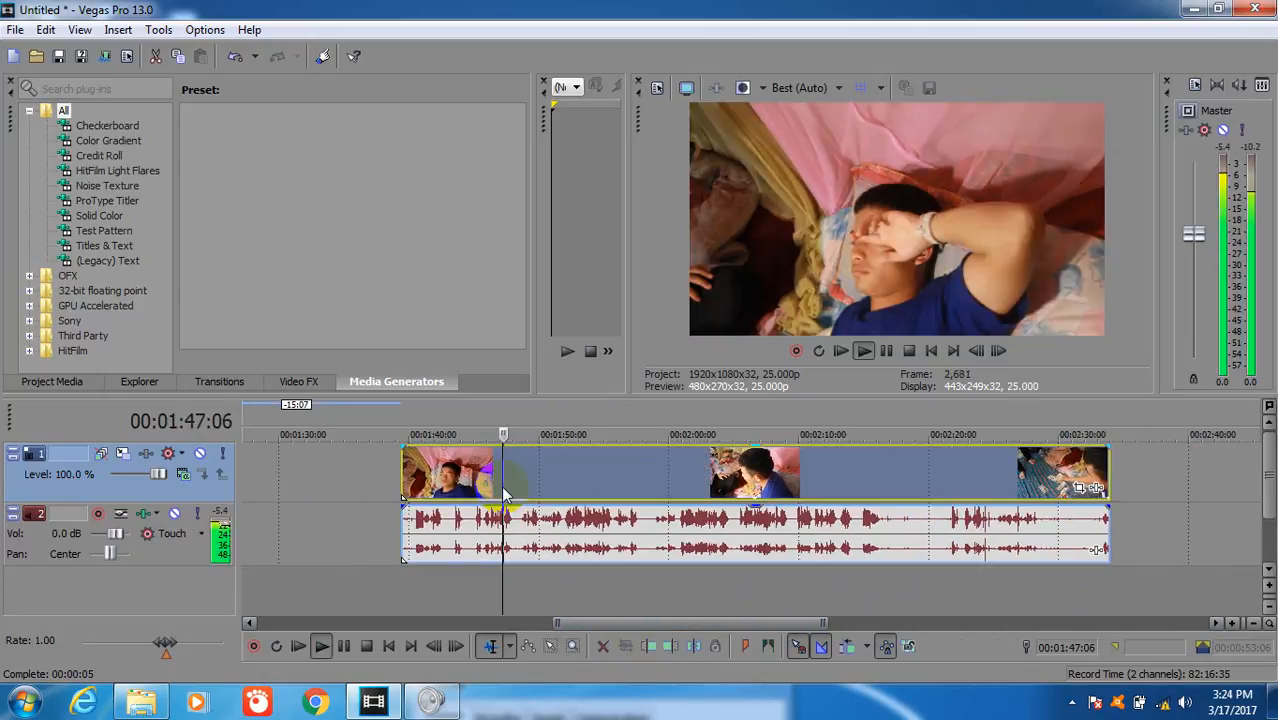
pyautogui.click(672, 488)
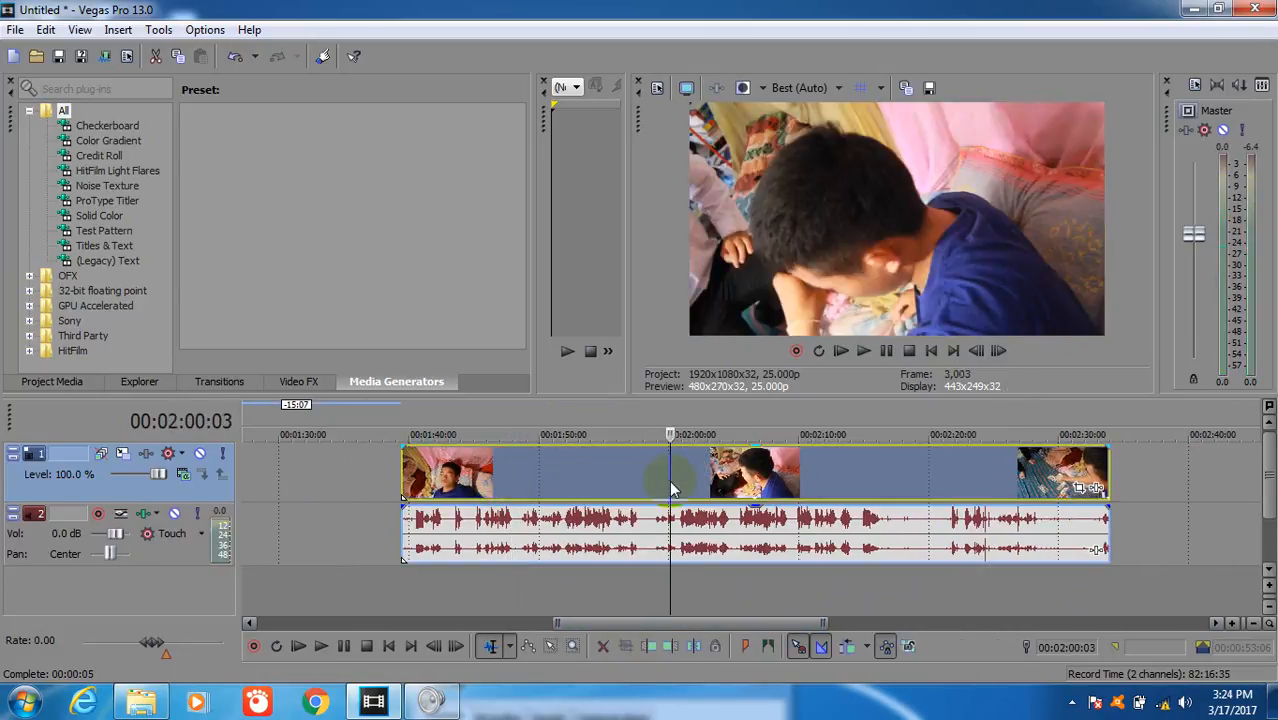
pyautogui.press('space')
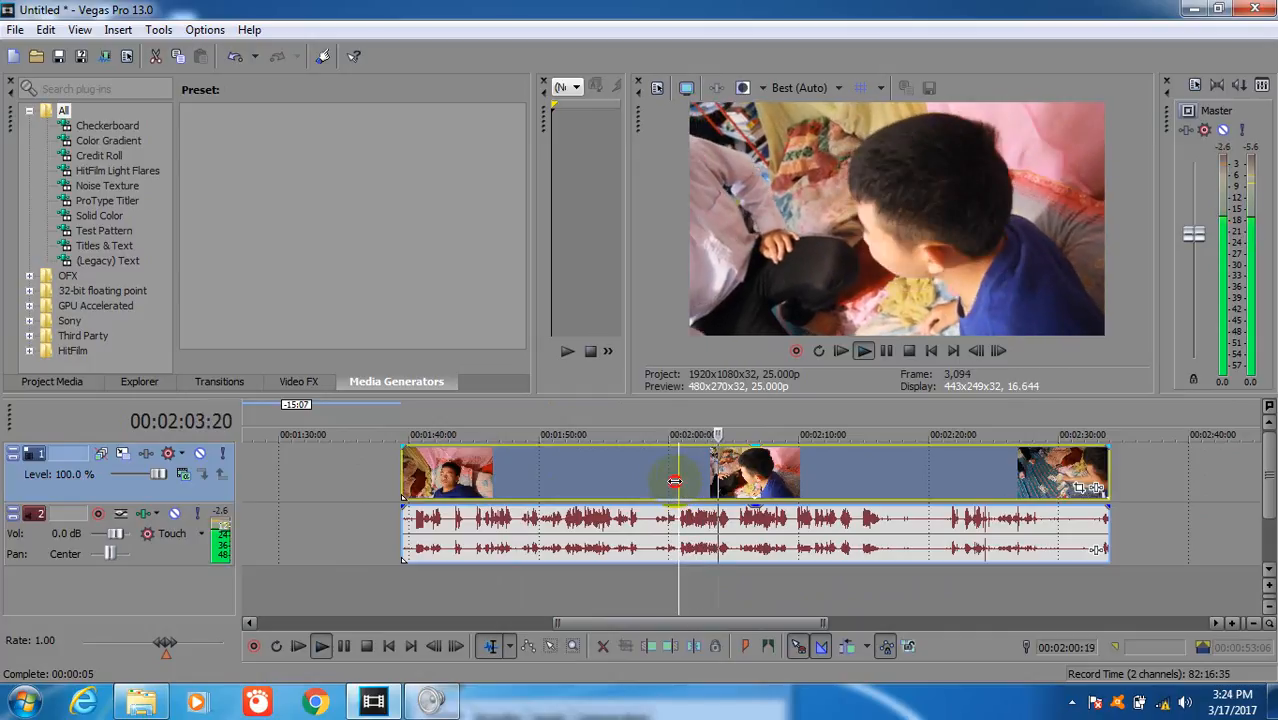
pyautogui.press('s')
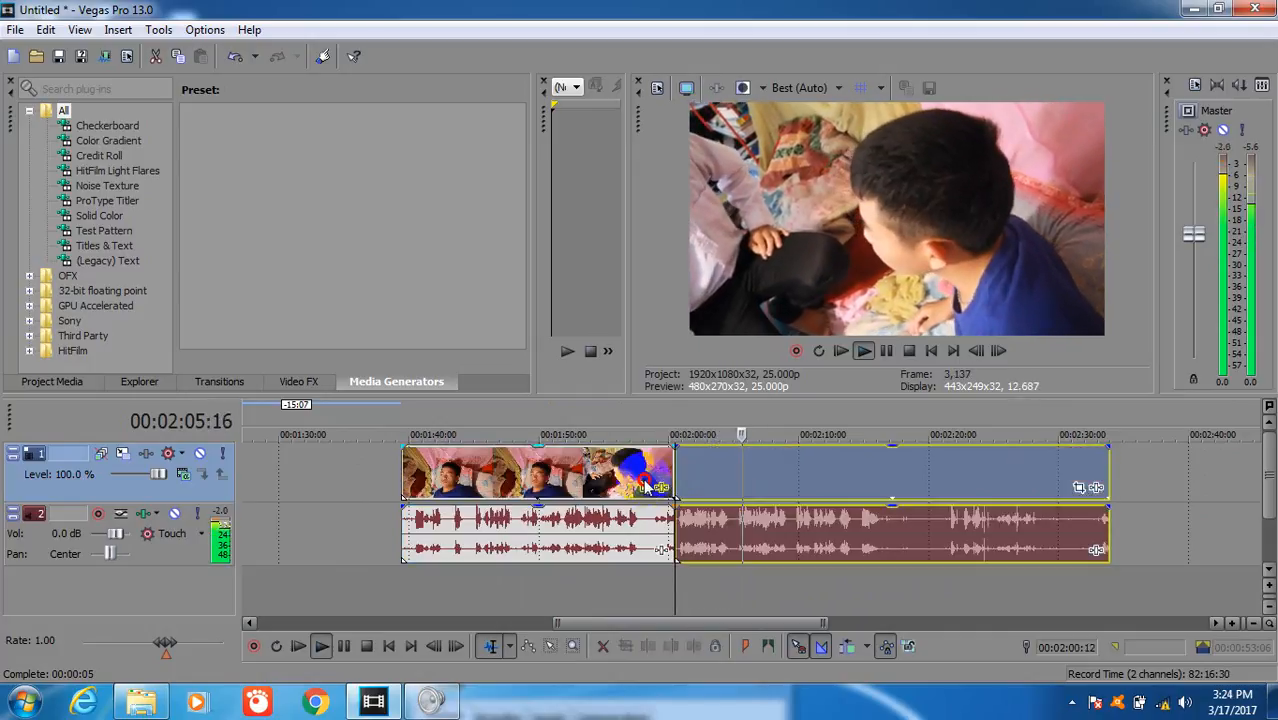
# Delete the close-up part before 00:02:00:12 and stop playback
pyautogui.click(628, 482)
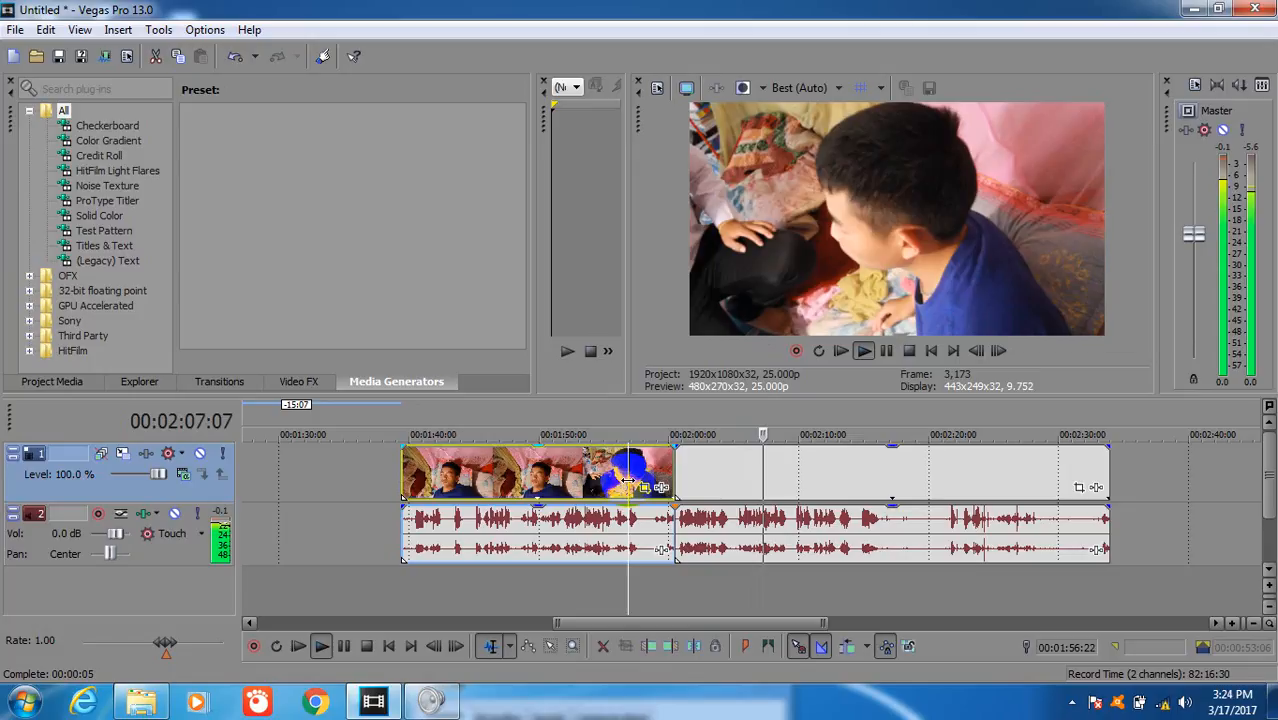
pyautogui.click(601, 479)
pyautogui.press('Delete')
pyautogui.press('space')
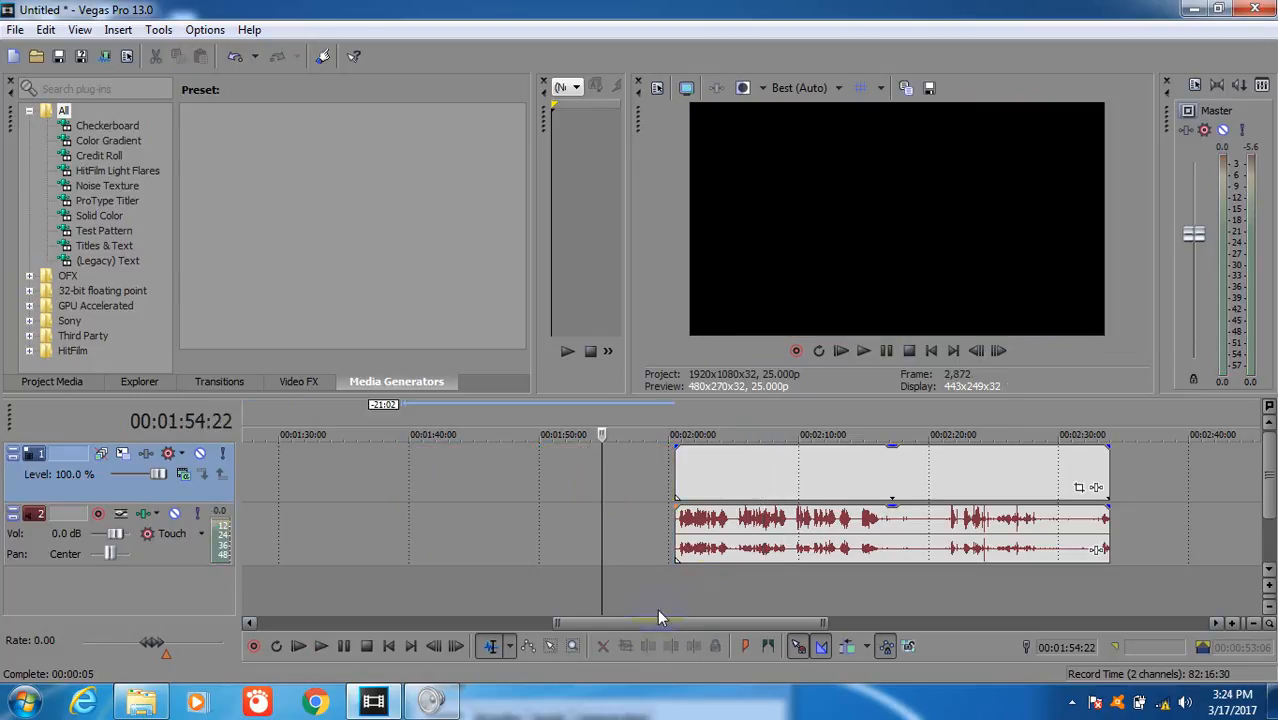
# Move the remaining close-up against the end of the edited sequence, at about 00:01:24, and play across the join
pyautogui.moveTo(646, 621); pyautogui.dragTo(580, 612)
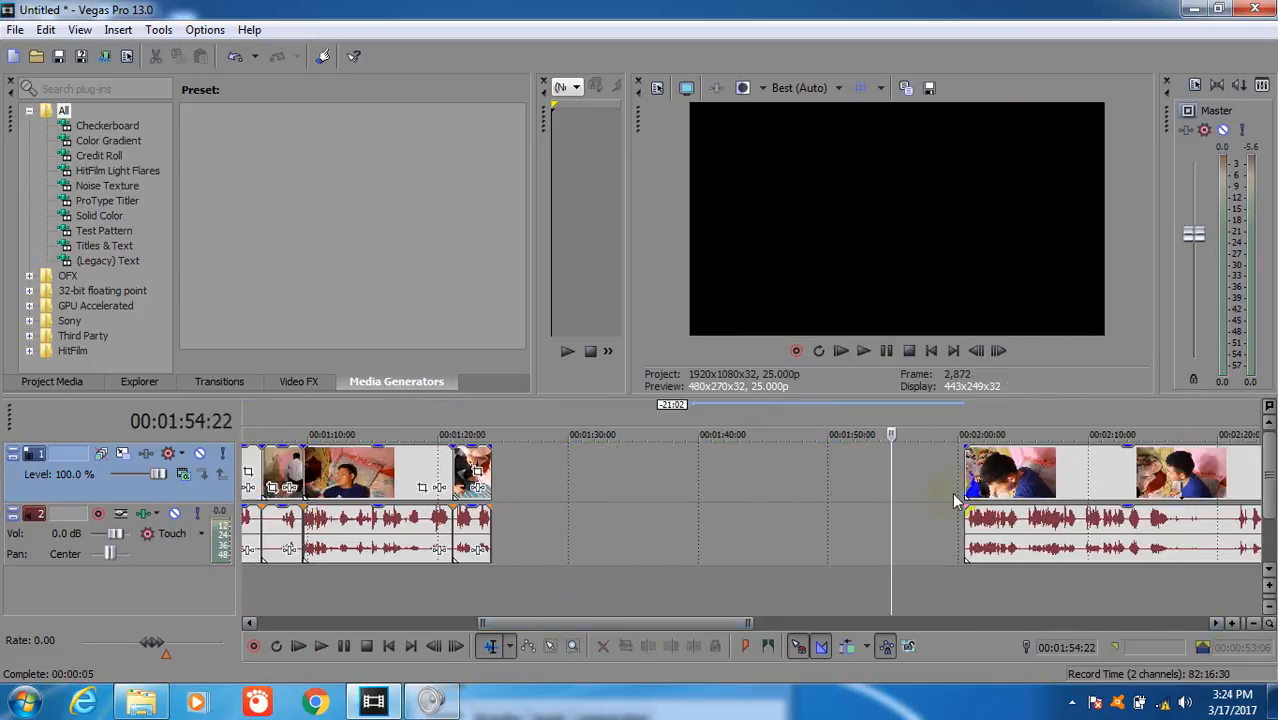
pyautogui.moveTo(974, 500); pyautogui.dragTo(500, 505)
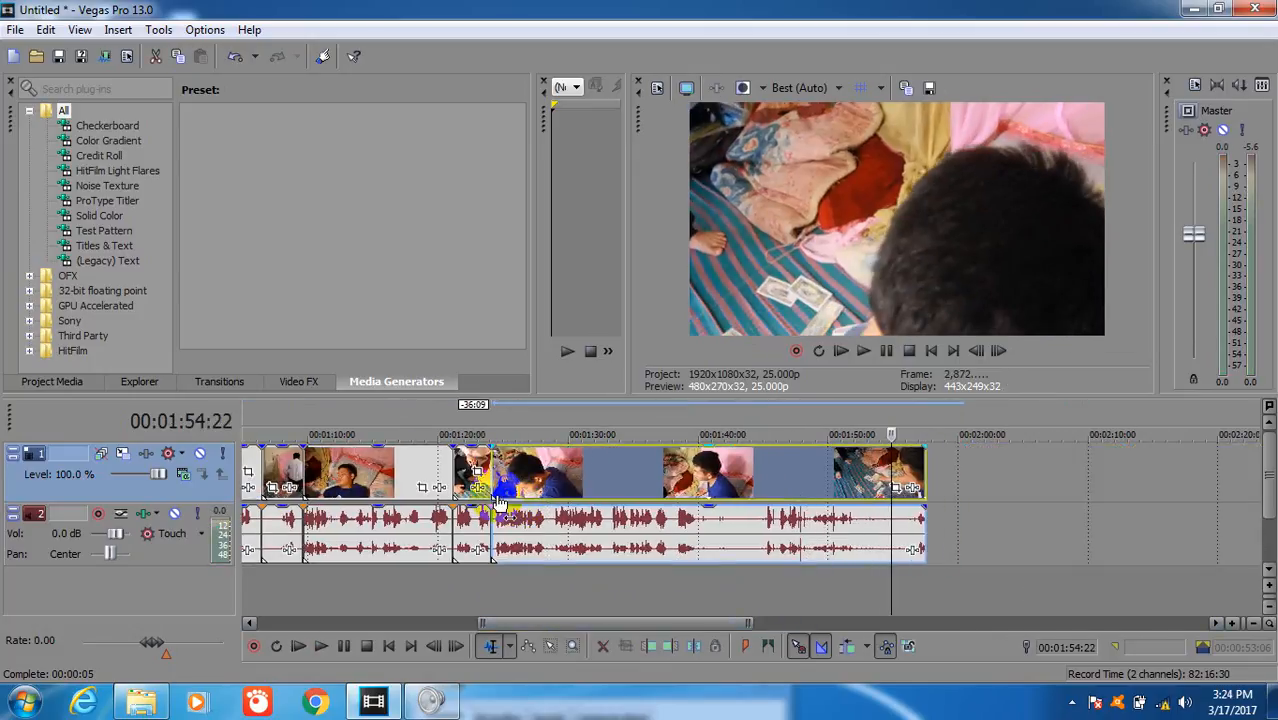
pyautogui.click(467, 478)
pyautogui.press('space')
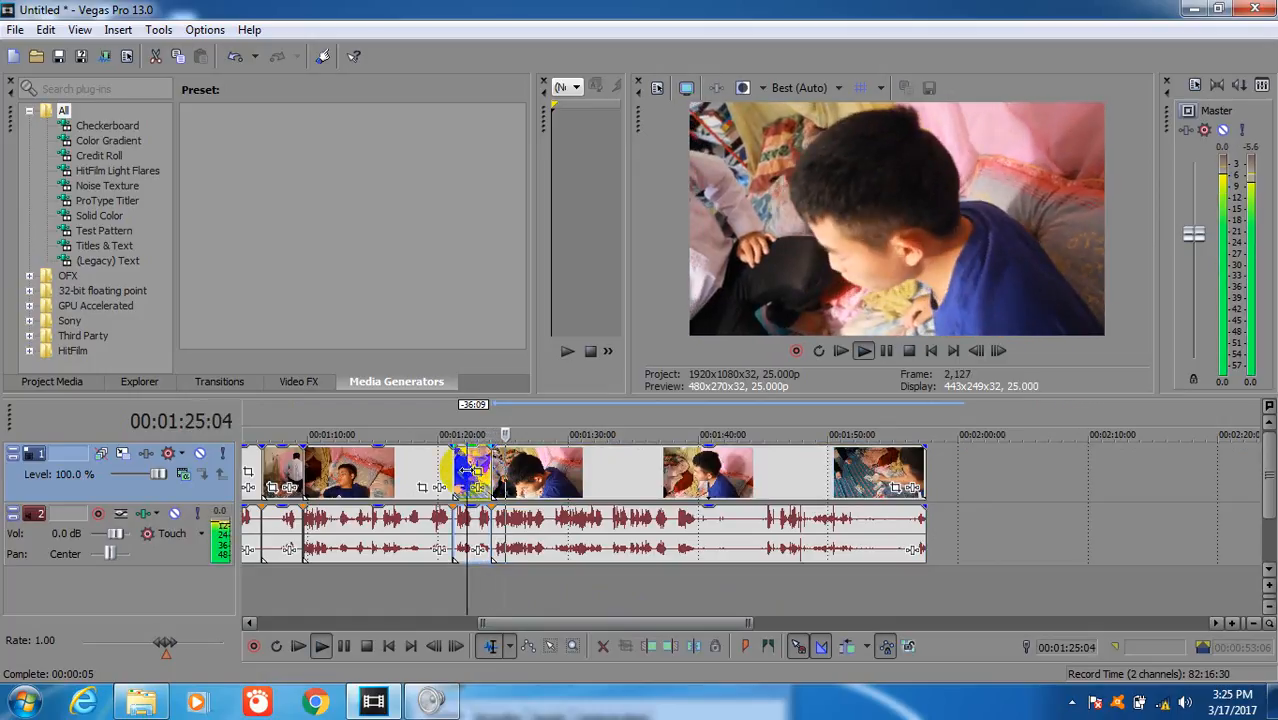
# Play through the joined close-up and split it at 00:01:40:12
pyautogui.click(551, 484)
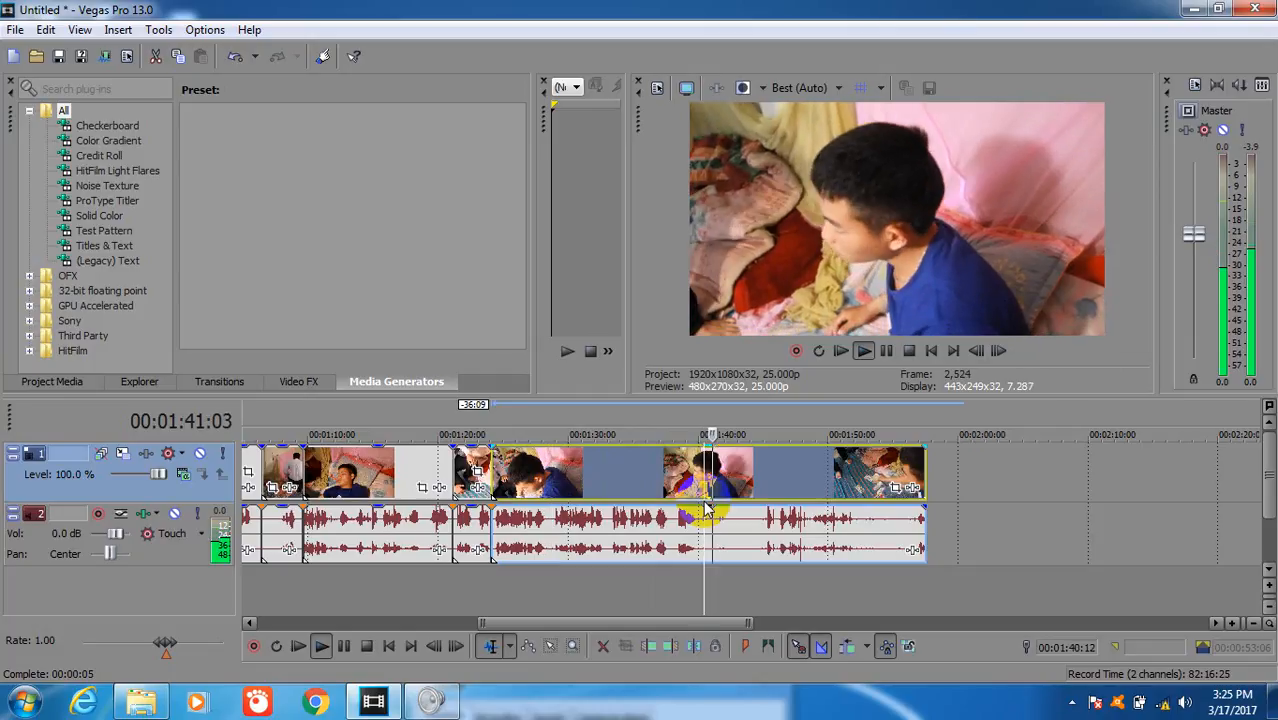
pyautogui.press('space')
pyautogui.press('s')
# Move the trailing close-up part away to about 00:01:53, play it from 00:01:58:01 and delete it
pyautogui.moveTo(758, 488); pyautogui.dragTo(925, 490)
pyautogui.click(932, 472)
pyautogui.press('space')
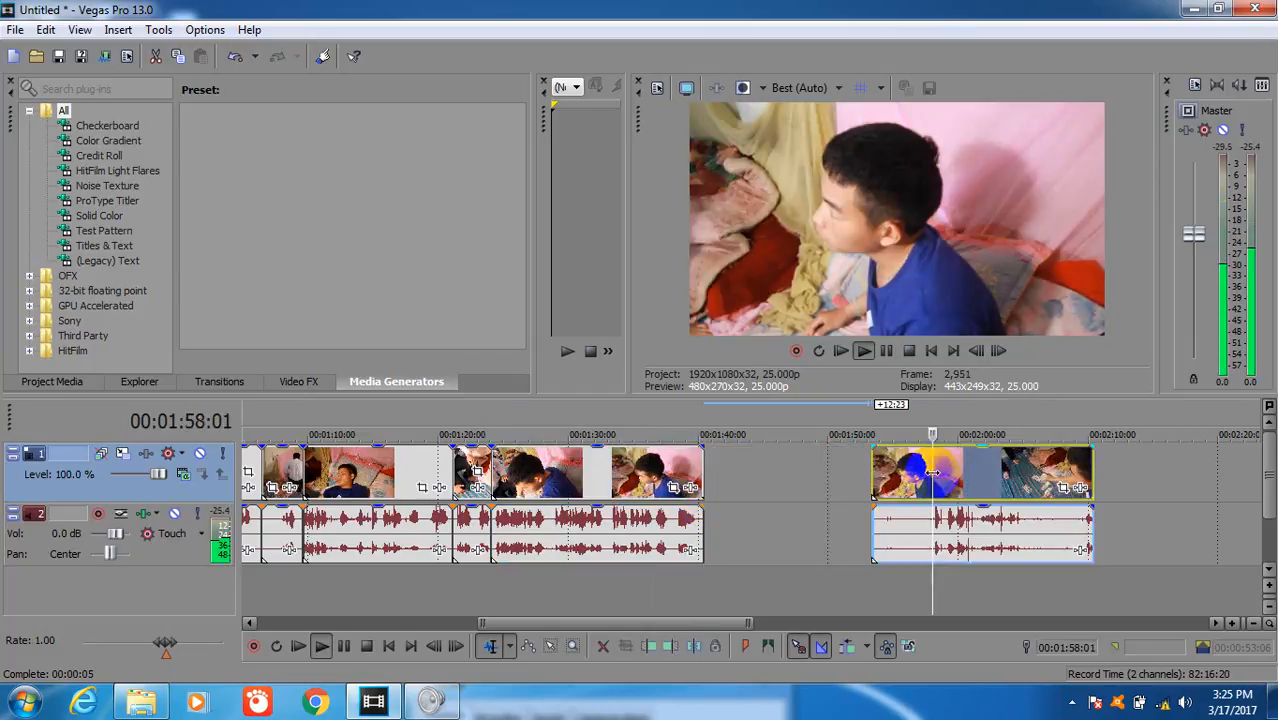
pyautogui.press('space')
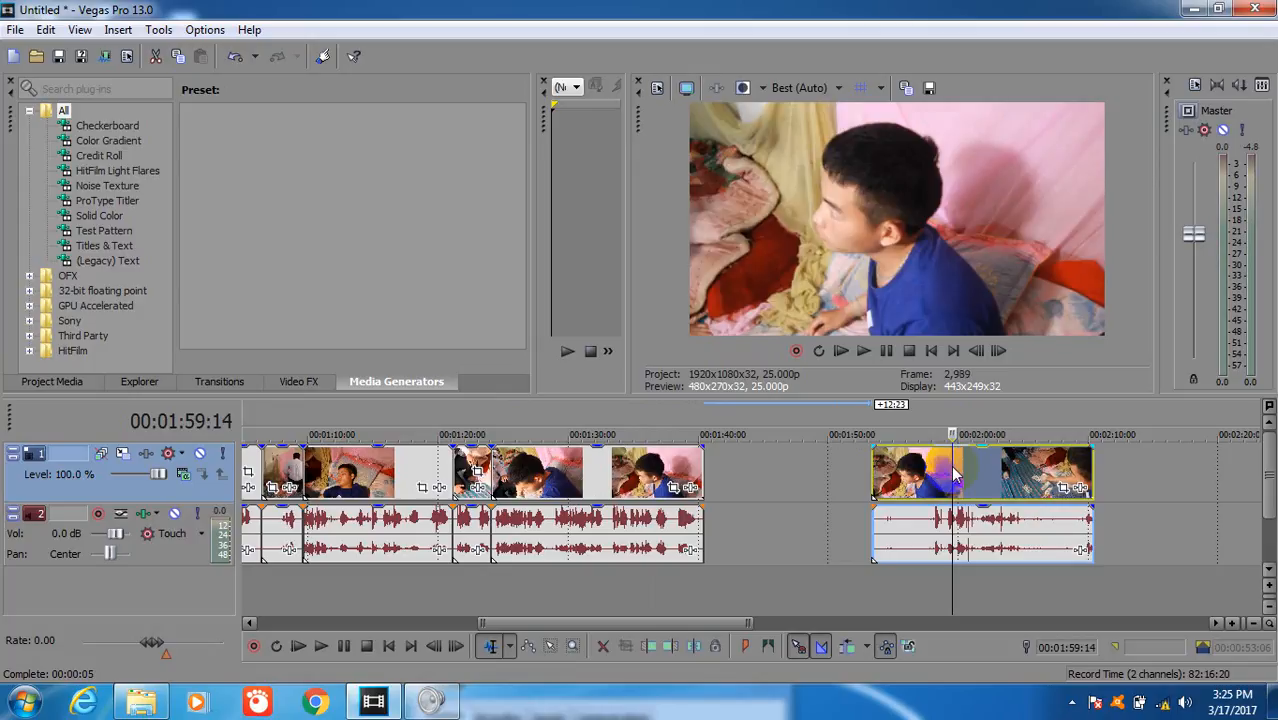
pyautogui.press('Delete')
# Move the wide bedroom clip against the end of the close-up, at about 00:01:40, and play across the join
pyautogui.moveTo(625, 625); pyautogui.dragTo(845, 622)
pyautogui.moveTo(1062, 478); pyautogui.dragTo(530, 522)
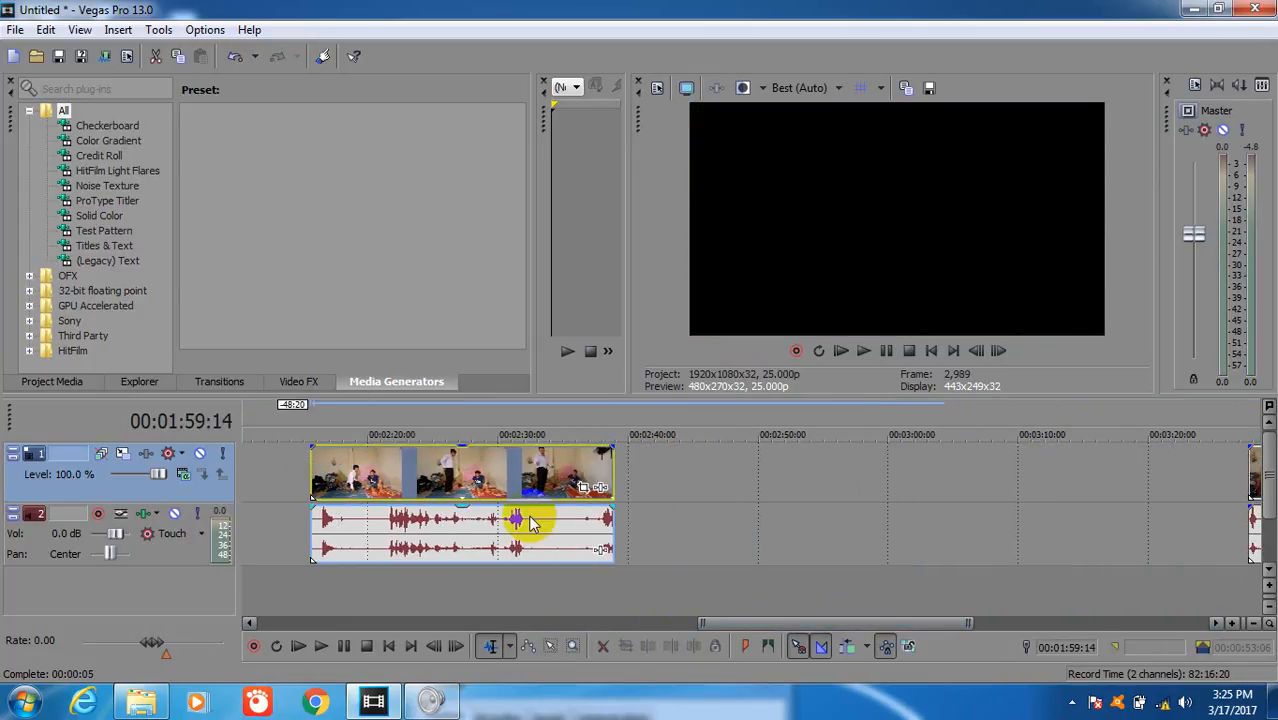
pyautogui.moveTo(730, 622); pyautogui.dragTo(583, 622)
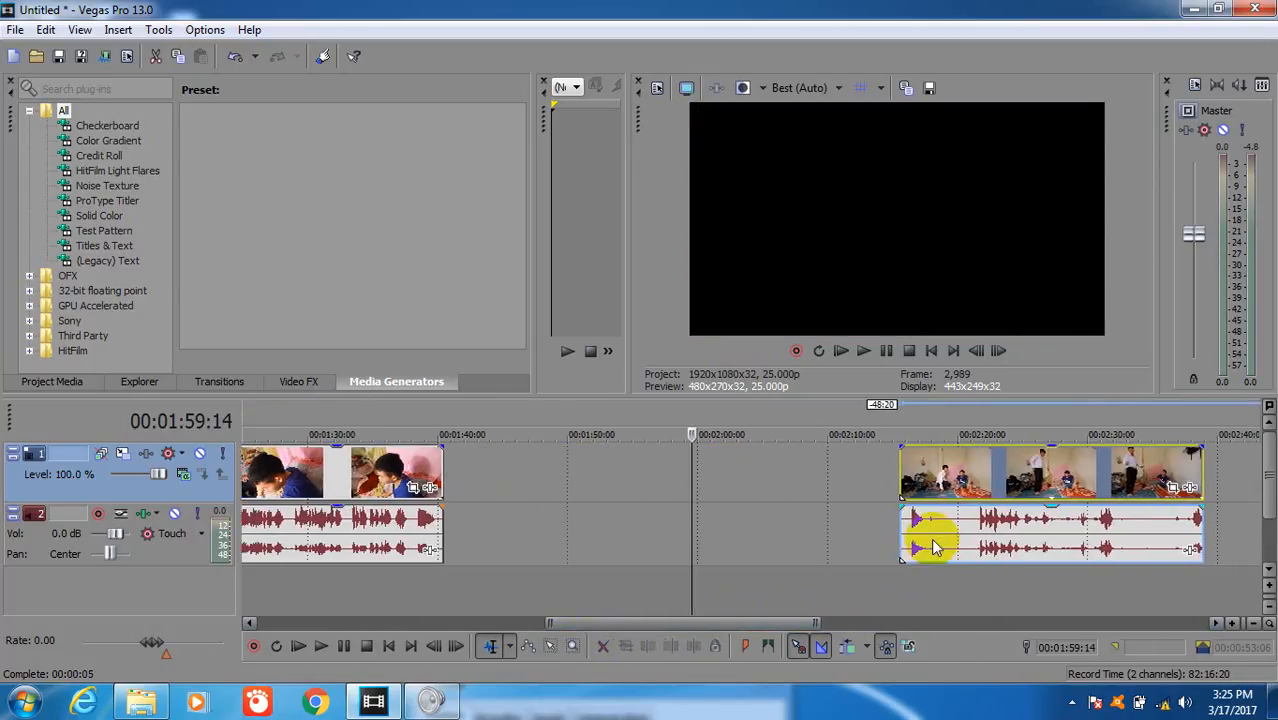
pyautogui.moveTo(927, 542); pyautogui.dragTo(470, 472)
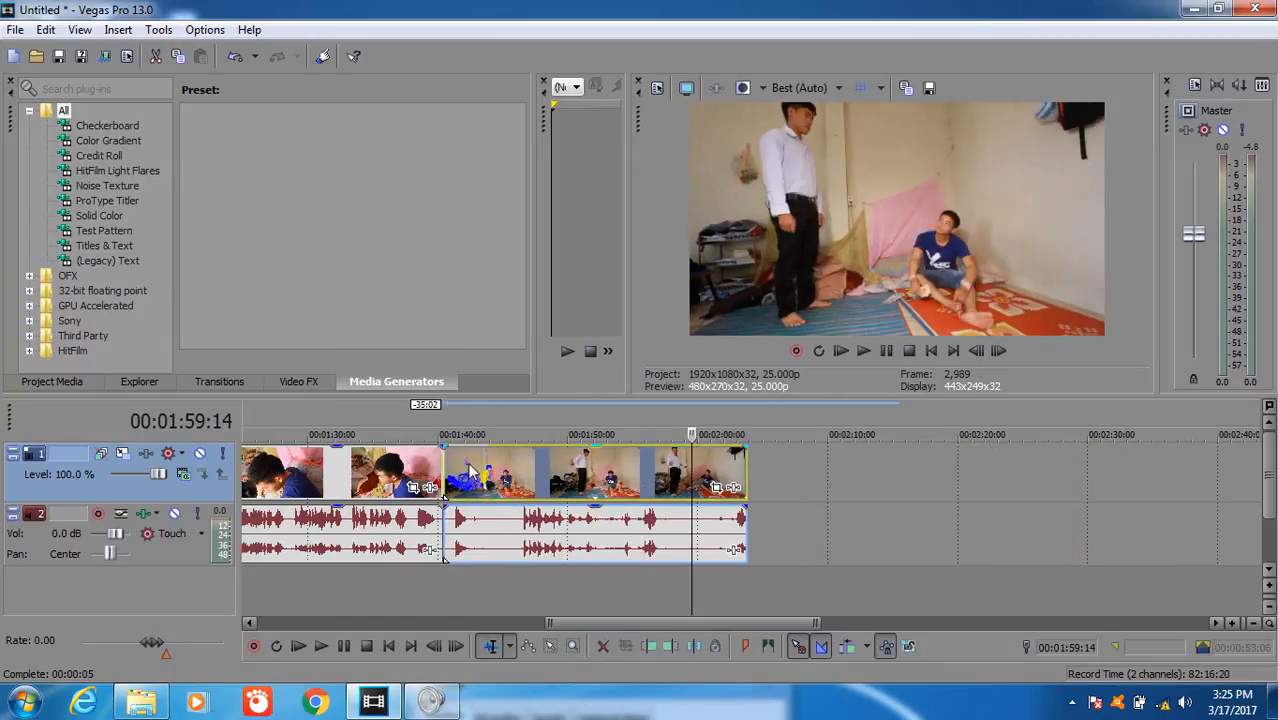
pyautogui.click(408, 476)
pyautogui.press('space')
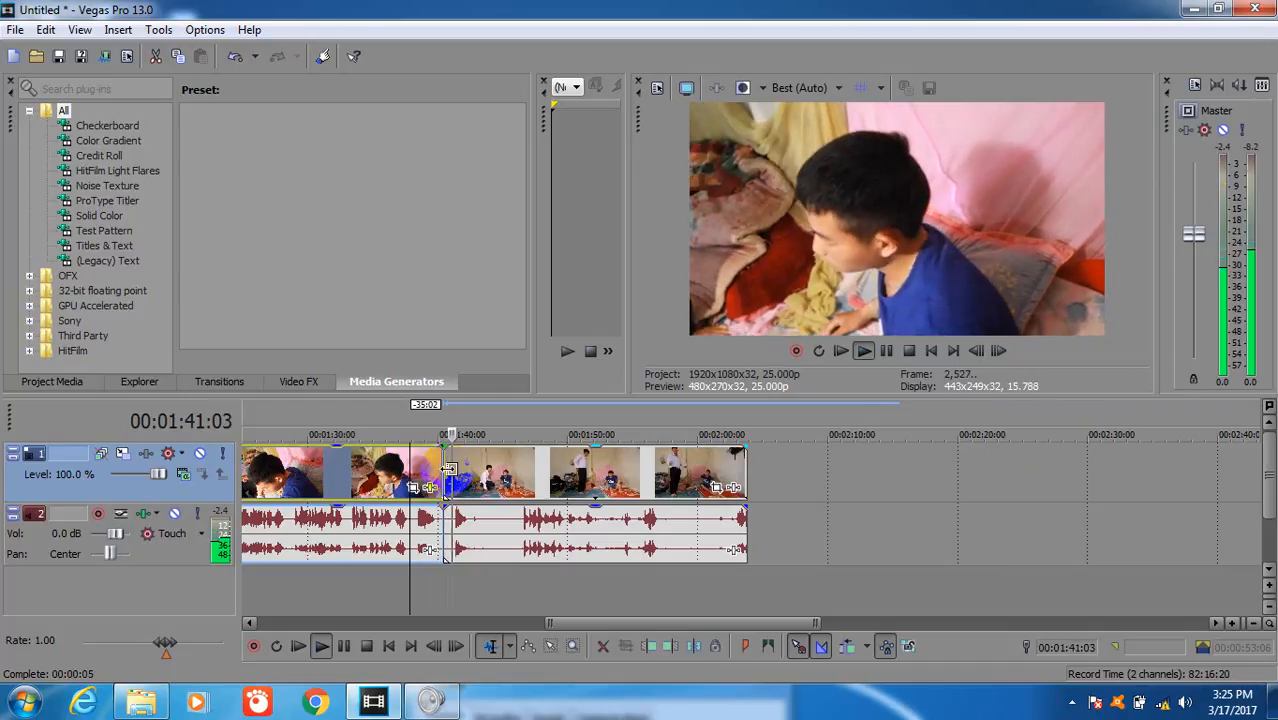
pyautogui.press('space')
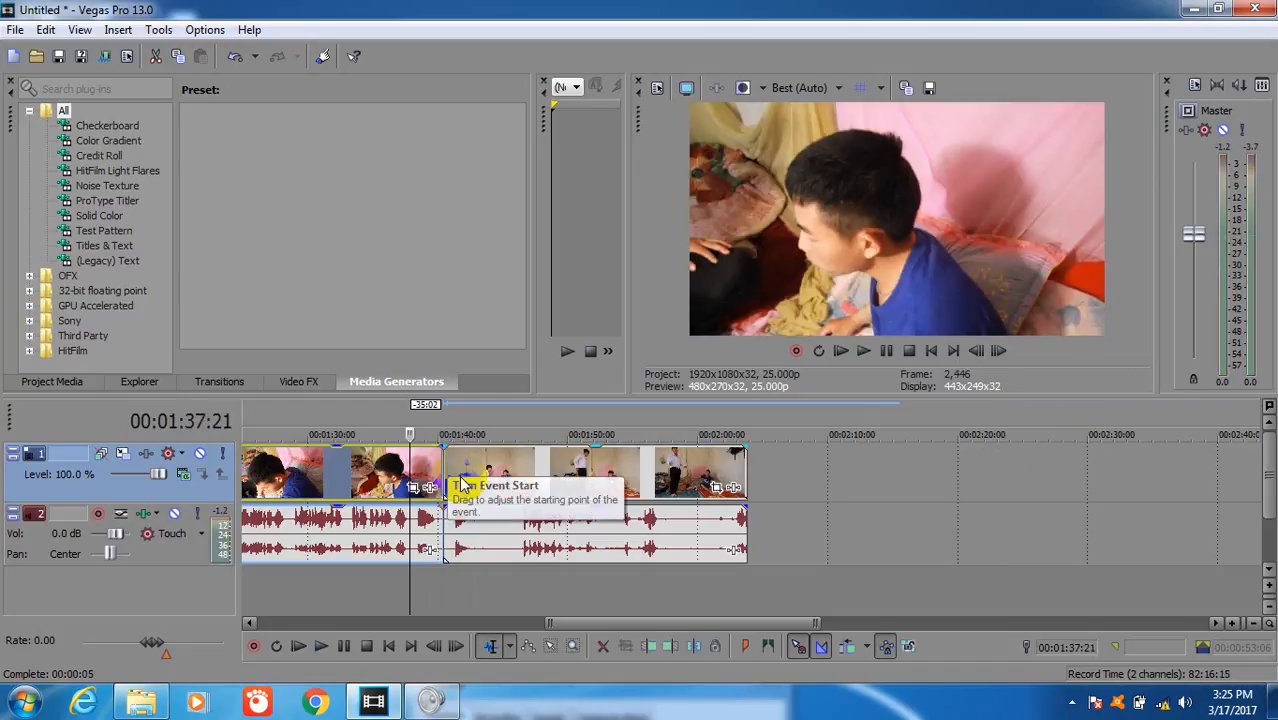
# Check the opening of the joined wide clip between 00:01:42 and 00:01:45, and split it at 00:01:45:11
pyautogui.click(505, 490)
pyautogui.click(502, 489)
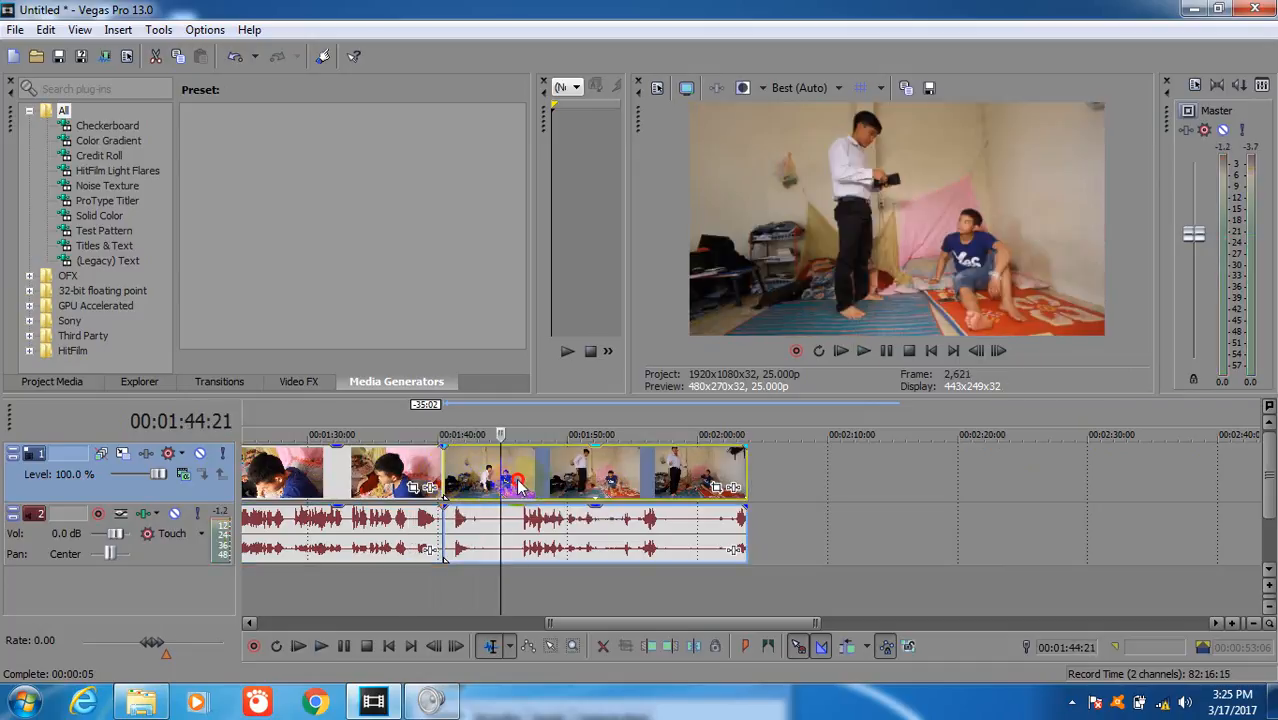
pyautogui.click(484, 487)
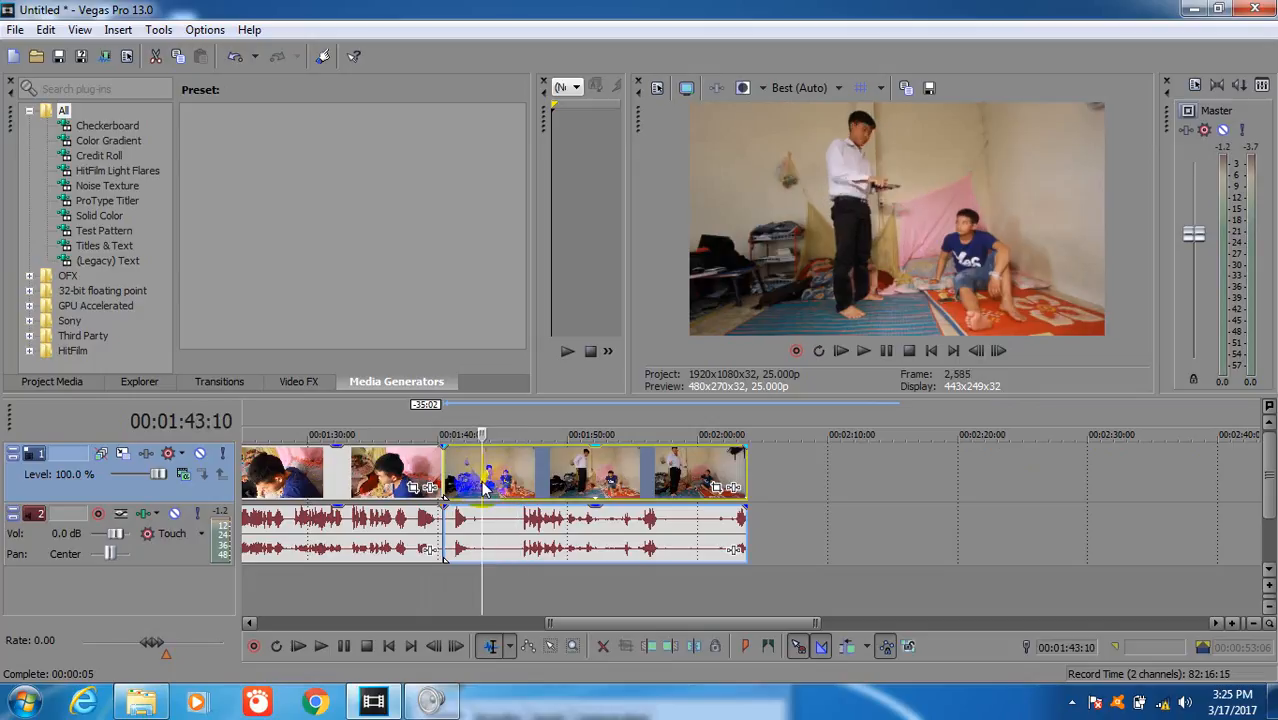
pyautogui.click(474, 483)
pyautogui.press('space')
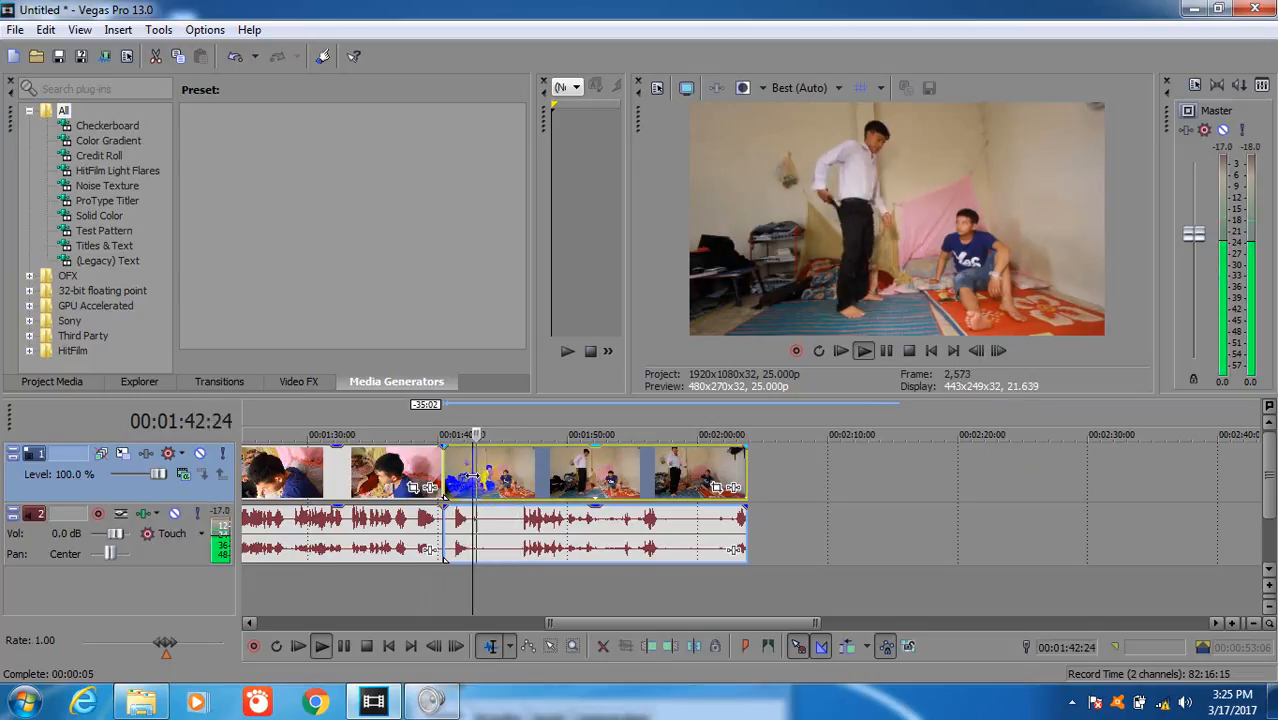
pyautogui.click(495, 487)
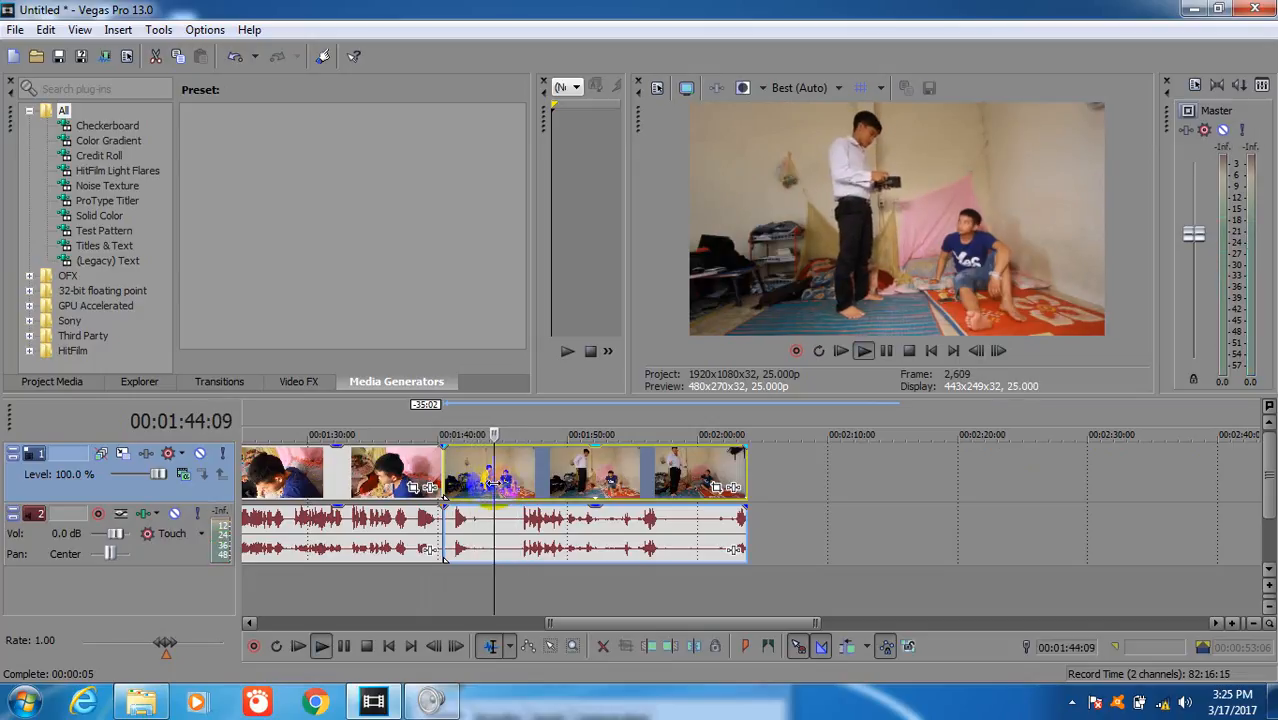
pyautogui.press('space')
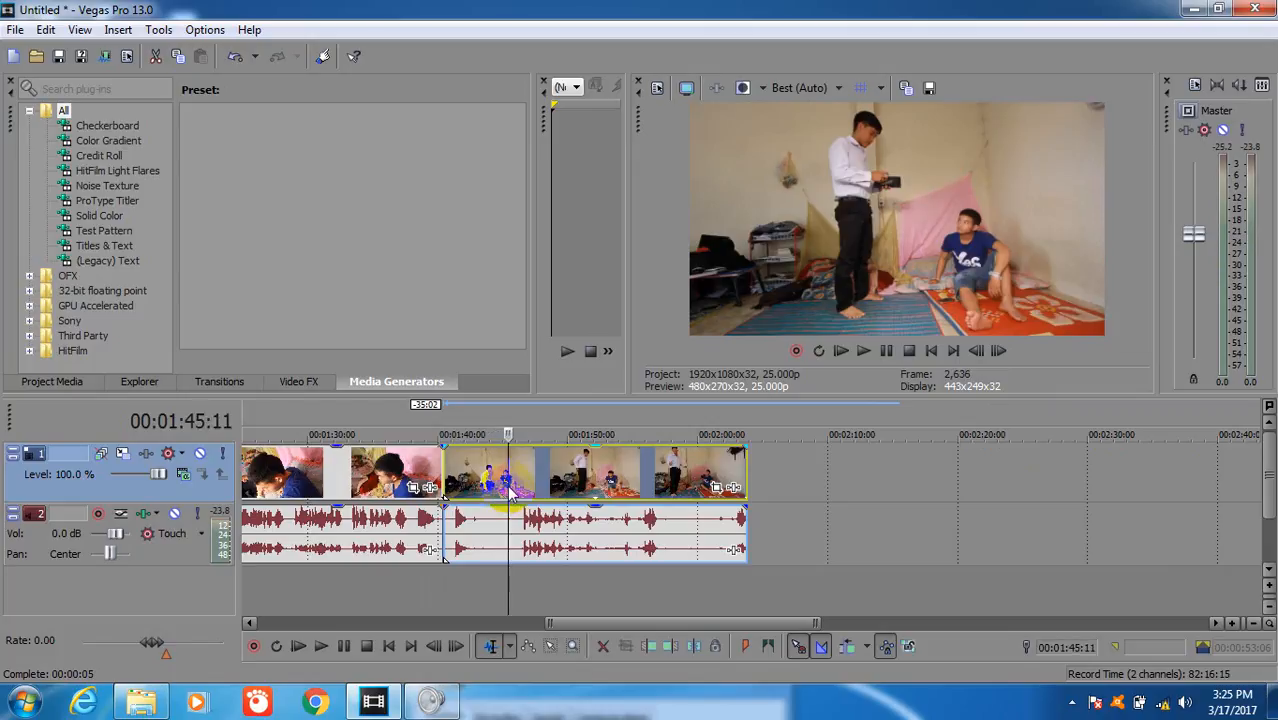
pyautogui.press('s')
# Delete the wide clip's part before 00:01:45:11 and move the rest against the close-up, closing the gap
pyautogui.click(476, 470)
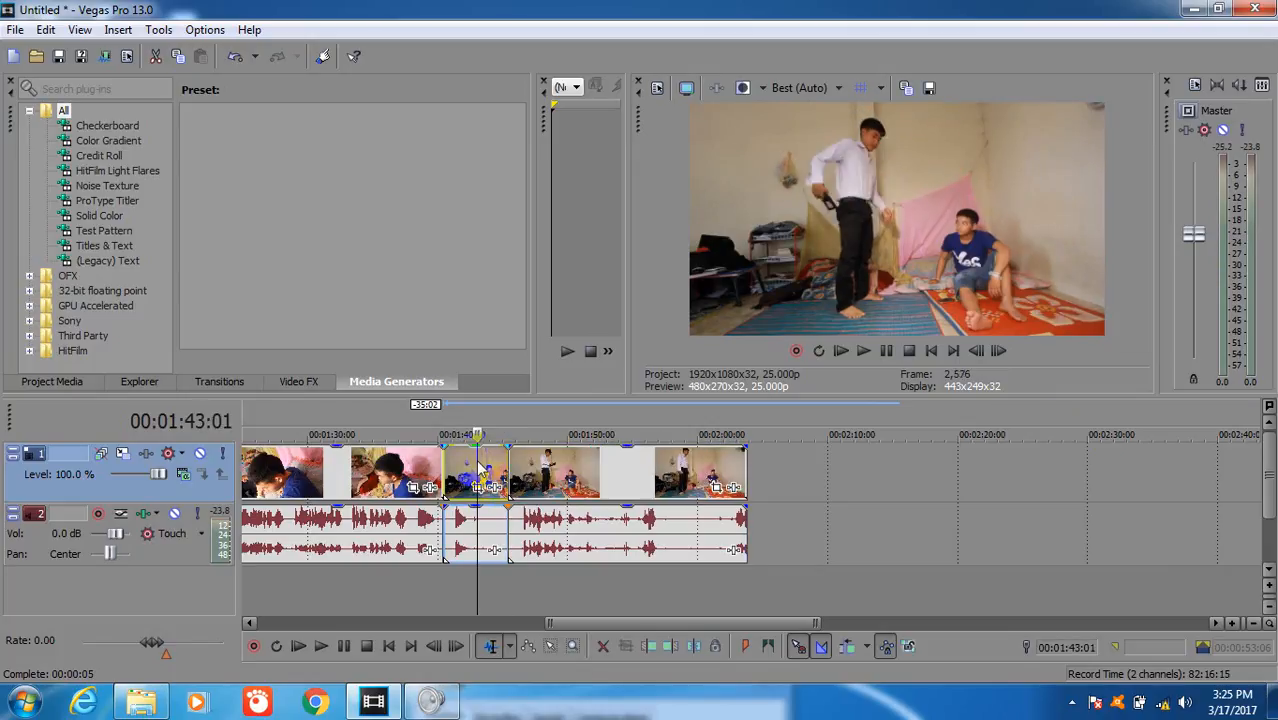
pyautogui.press('Delete')
pyautogui.moveTo(508, 487); pyautogui.dragTo(440, 480)
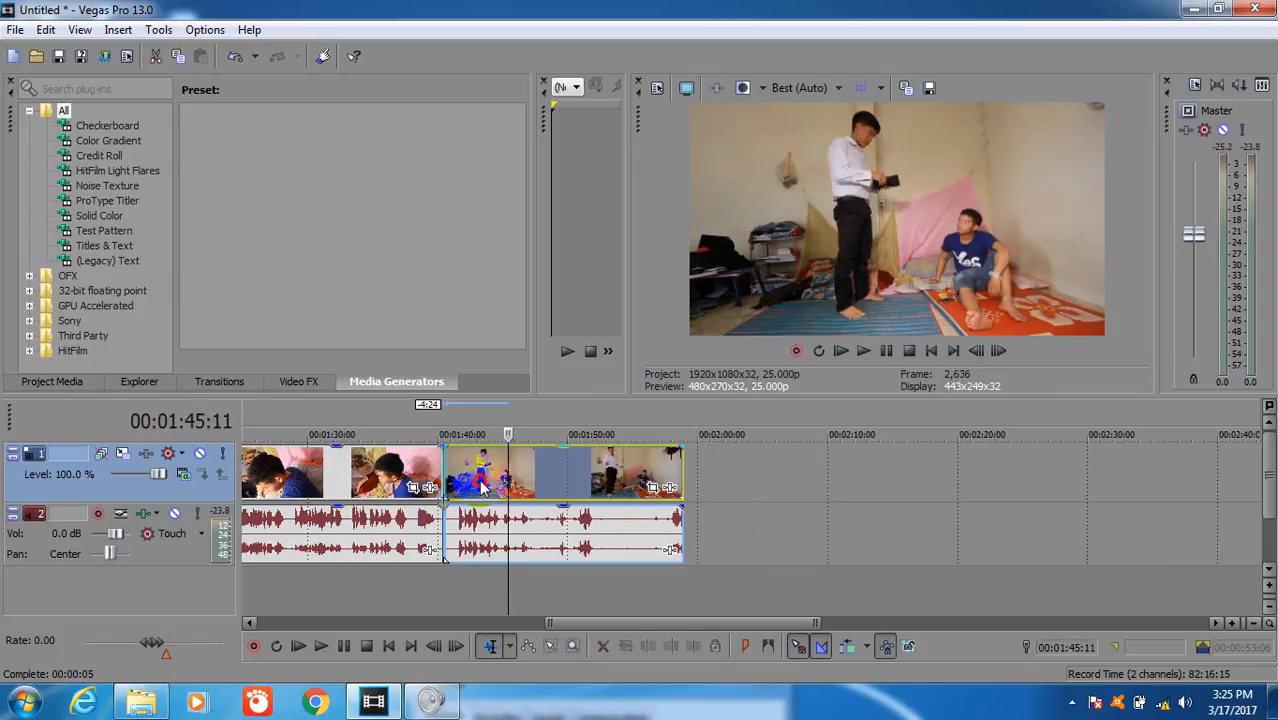
# Play across the join through the wide clip, split it at 00:01:55:24 and delete the part after the split
pyautogui.press('space')
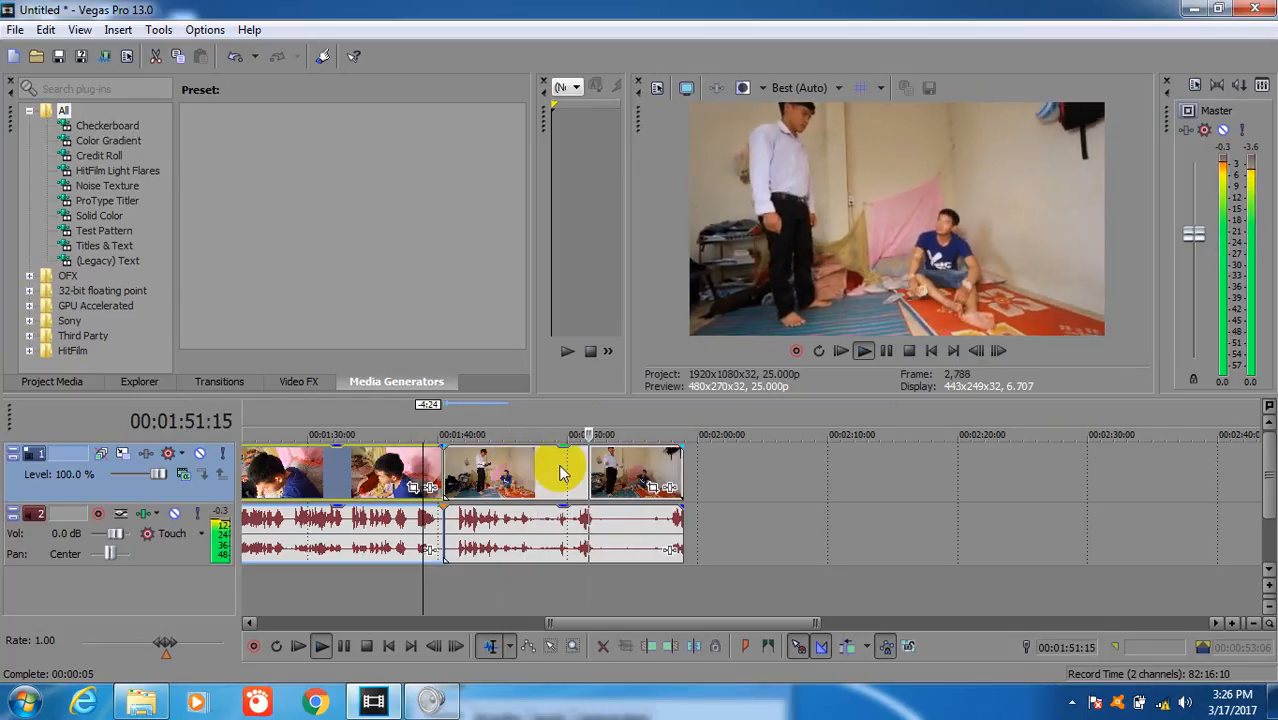
pyautogui.click(599, 475)
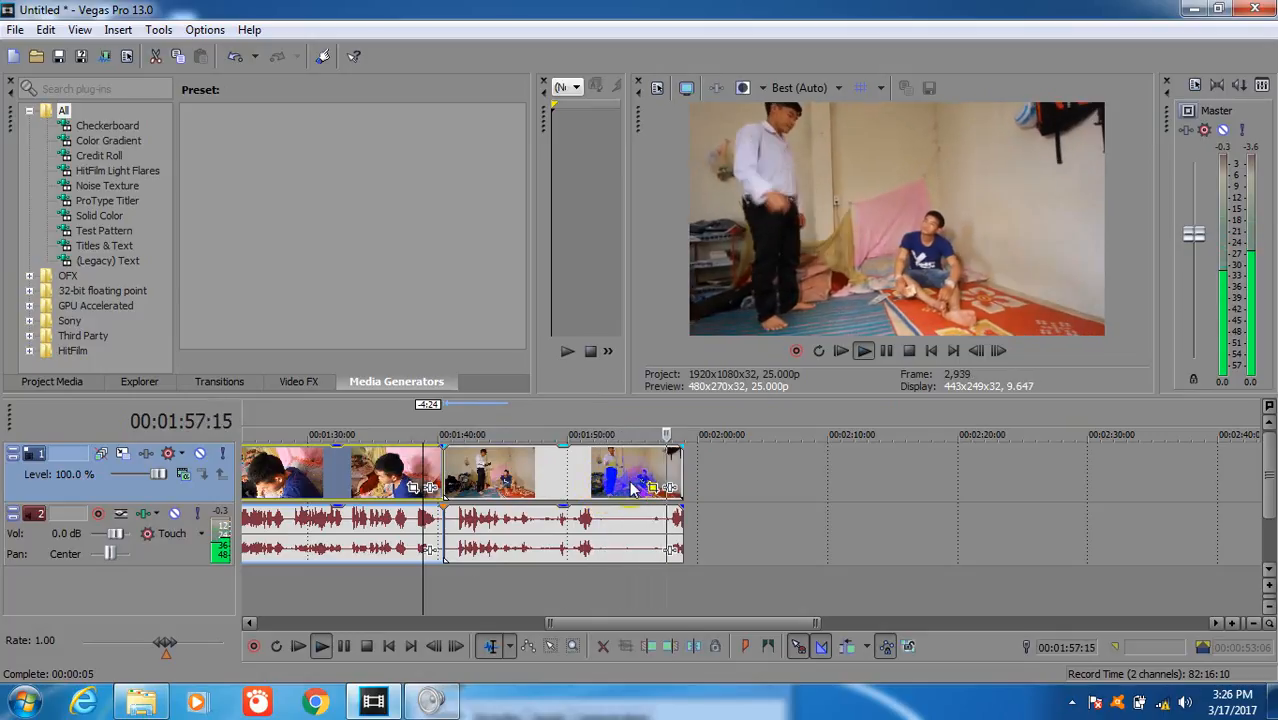
pyautogui.click(632, 487)
pyautogui.press('space')
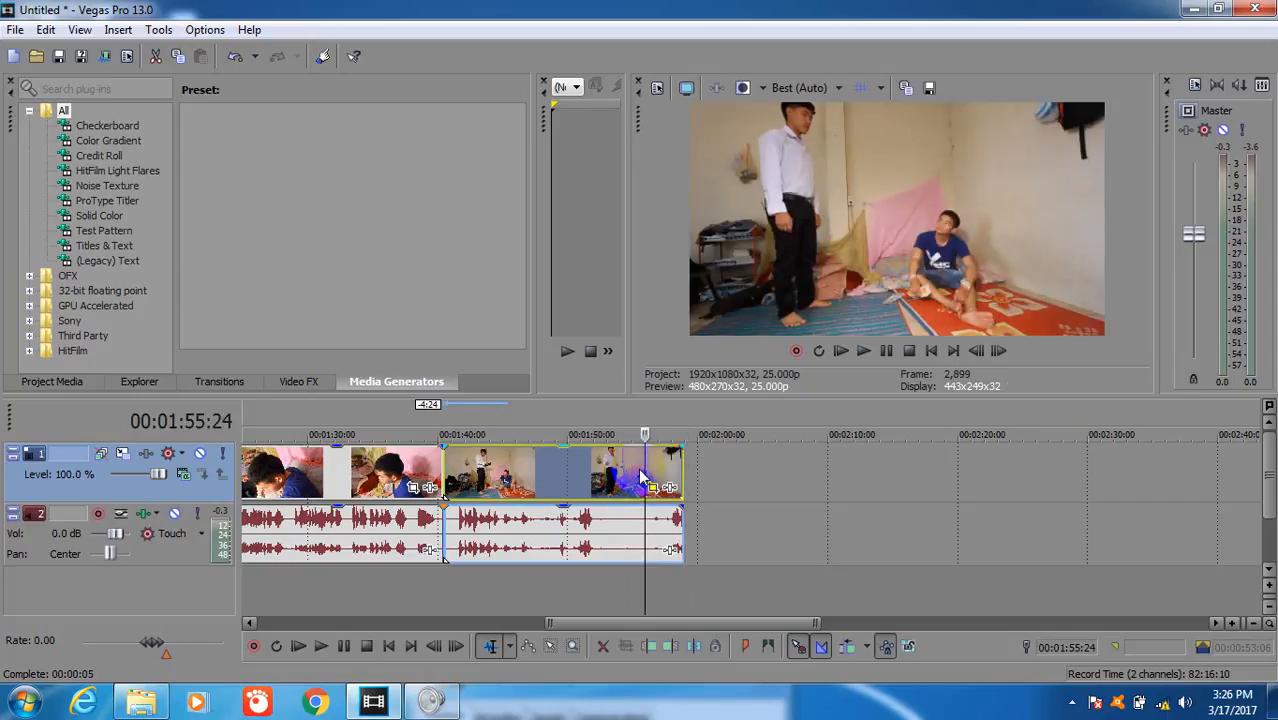
pyautogui.press('s')
pyautogui.click(660, 475)
pyautogui.press('Delete')
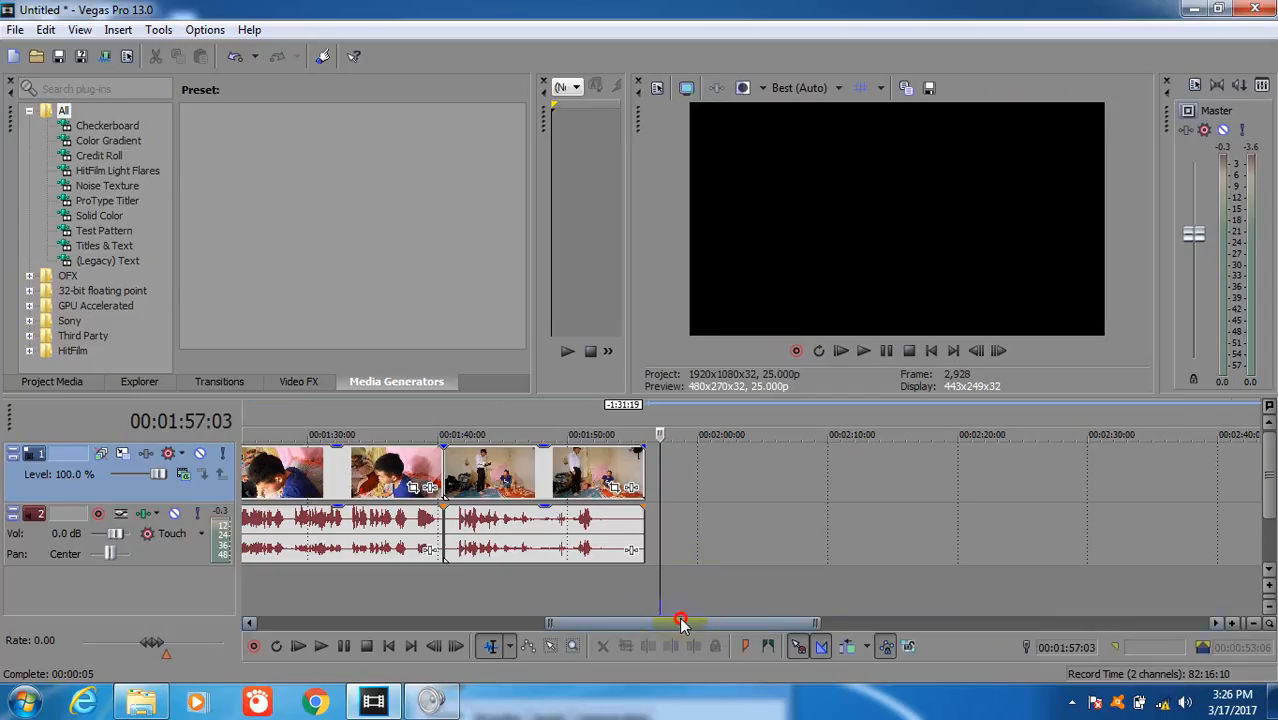
# Look over the assembled sequence from its beginning to the last wide clip, checking the frames at 00:01:28:05 and 00:01:45:04
pyautogui.moveTo(680, 622); pyautogui.dragTo(387, 628)
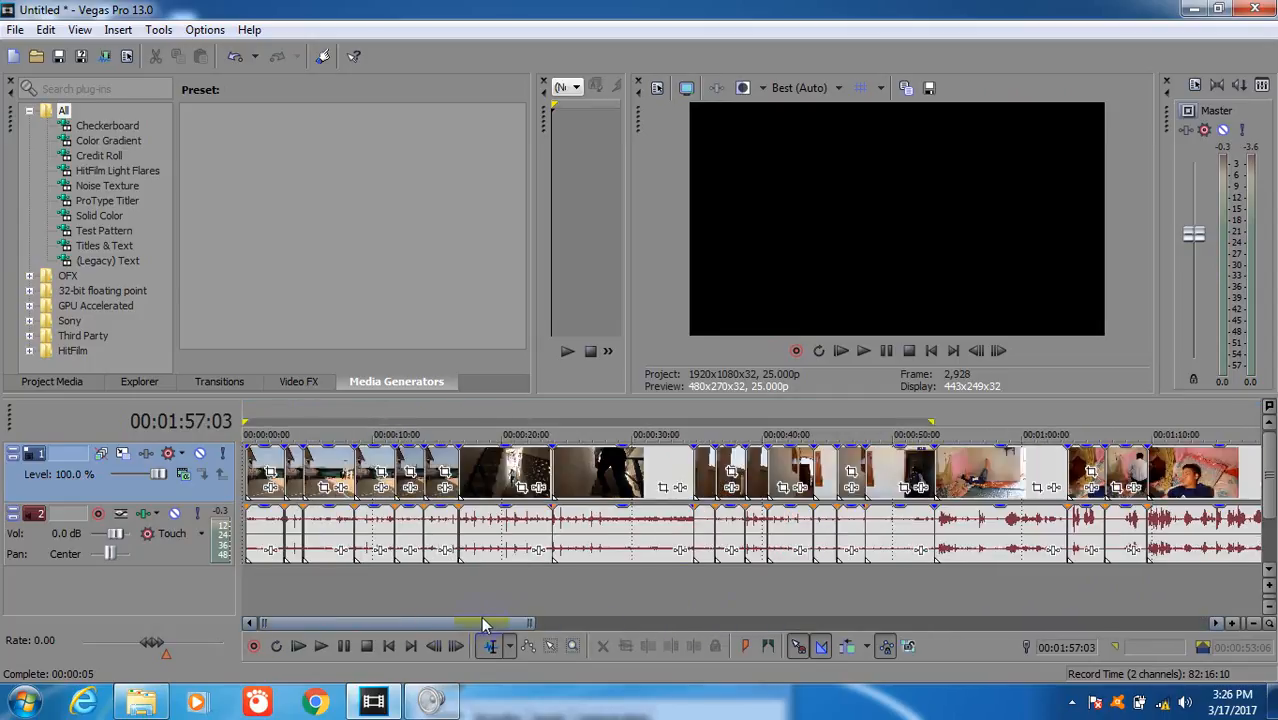
pyautogui.moveTo(425, 626); pyautogui.dragTo(590, 511)
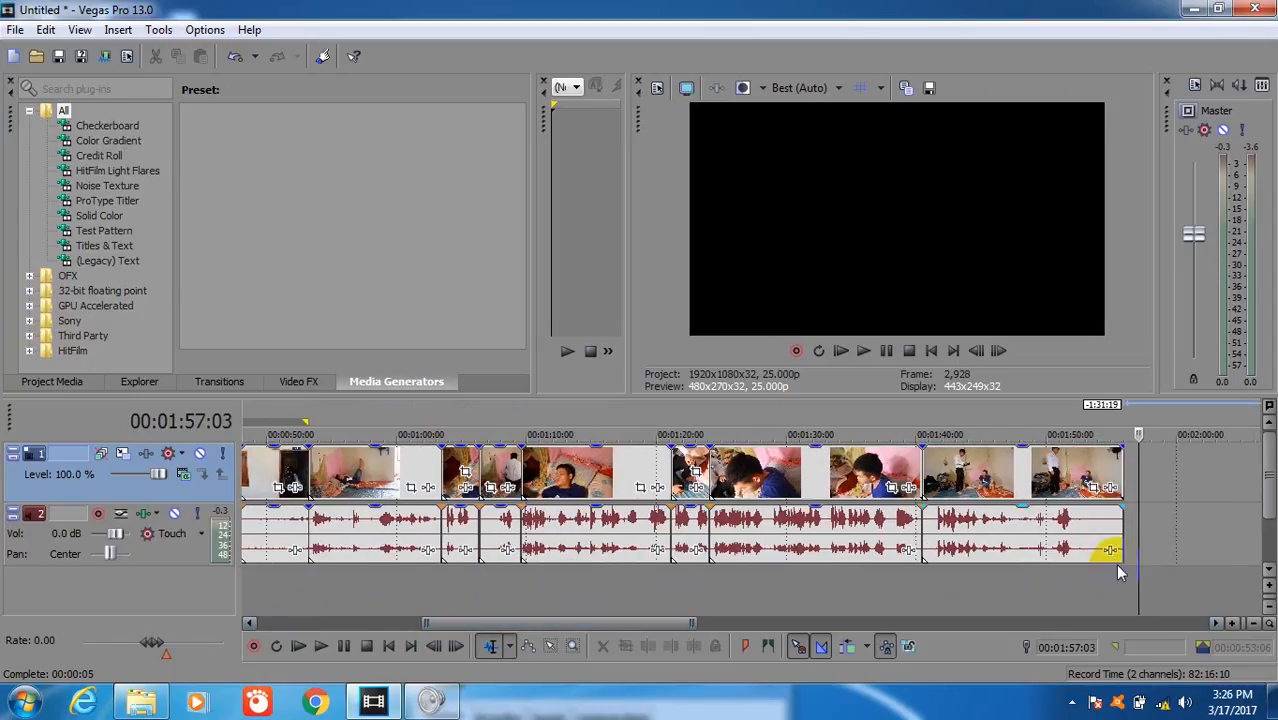
pyautogui.click(763, 486)
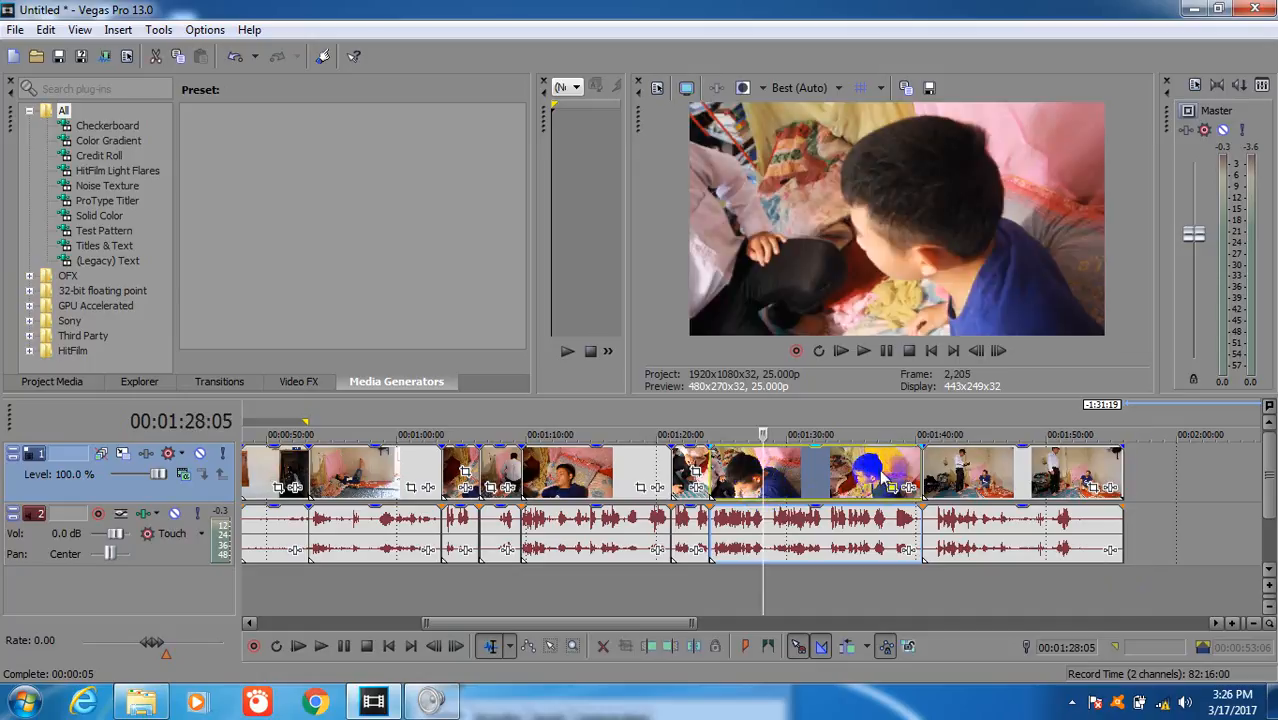
pyautogui.click(882, 480)
pyautogui.click(983, 476)
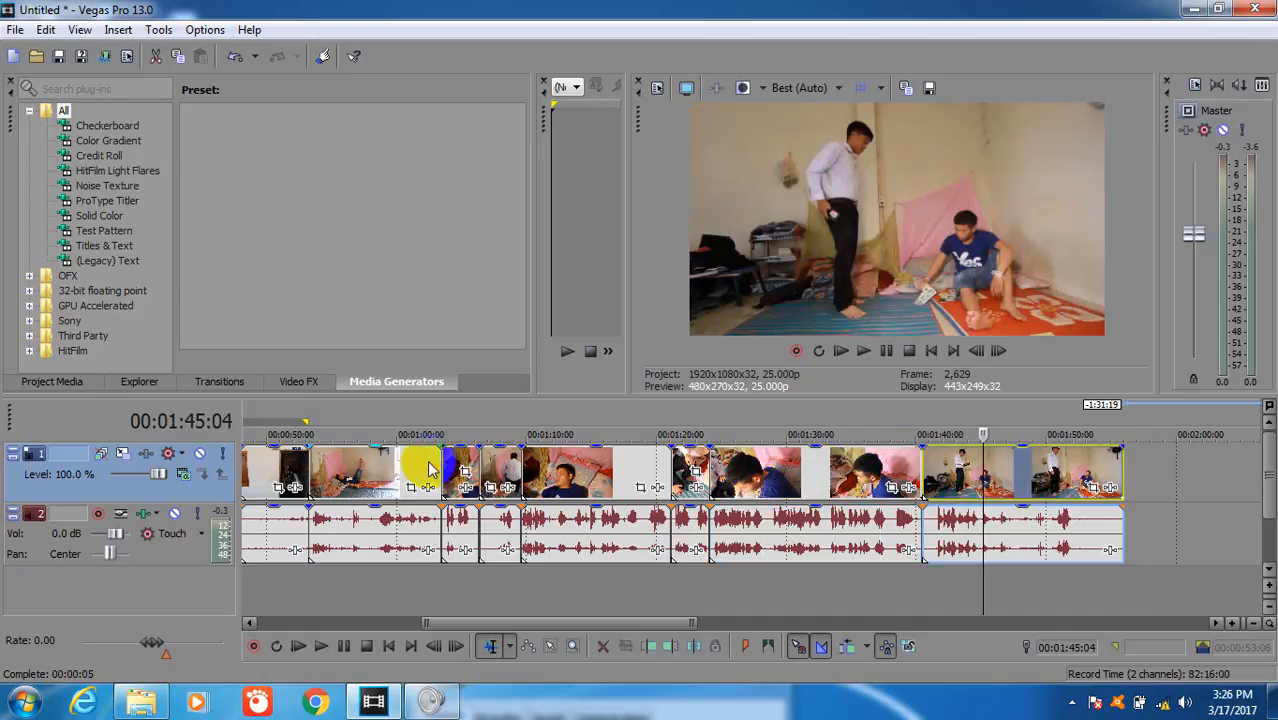
# Play the room clips from about 00:01:02 and mark the range from 00:01:01:05 to 00:01:10:19
pyautogui.click(430, 470)
pyautogui.press('space')
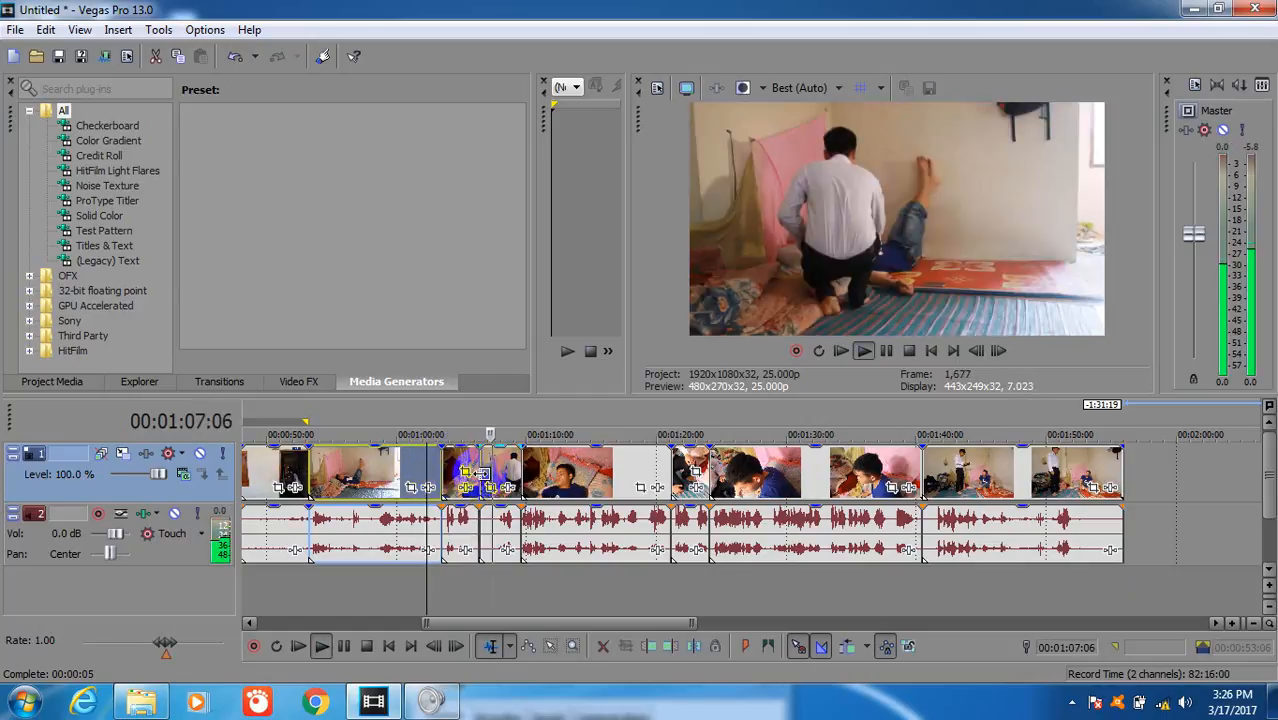
pyautogui.click(421, 472)
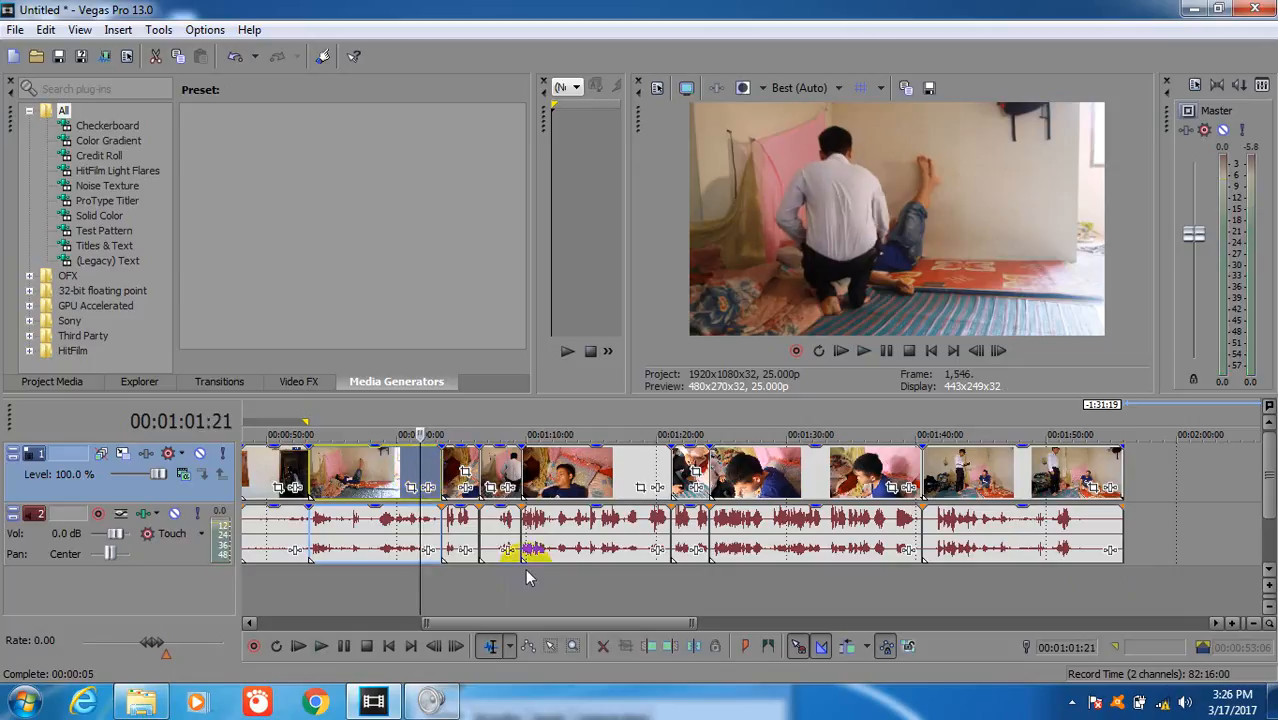
pyautogui.moveTo(537, 555); pyautogui.dragTo(413, 556)
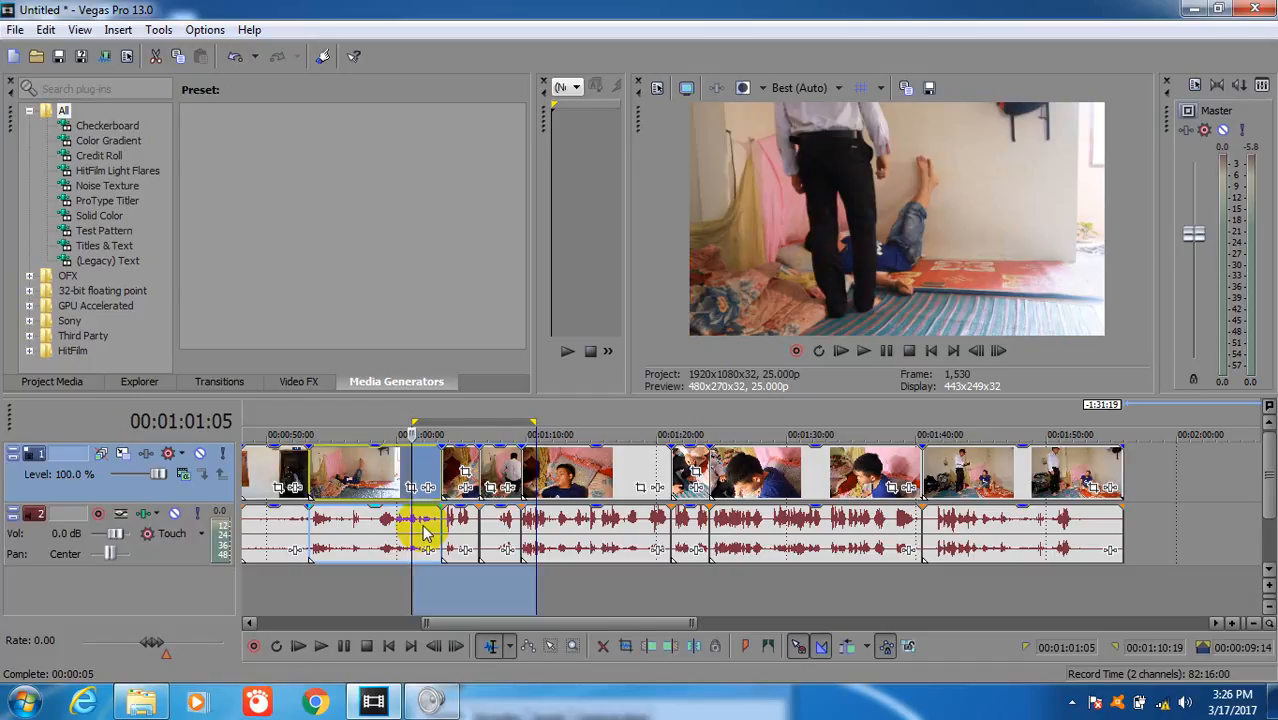
pyautogui.press('space')
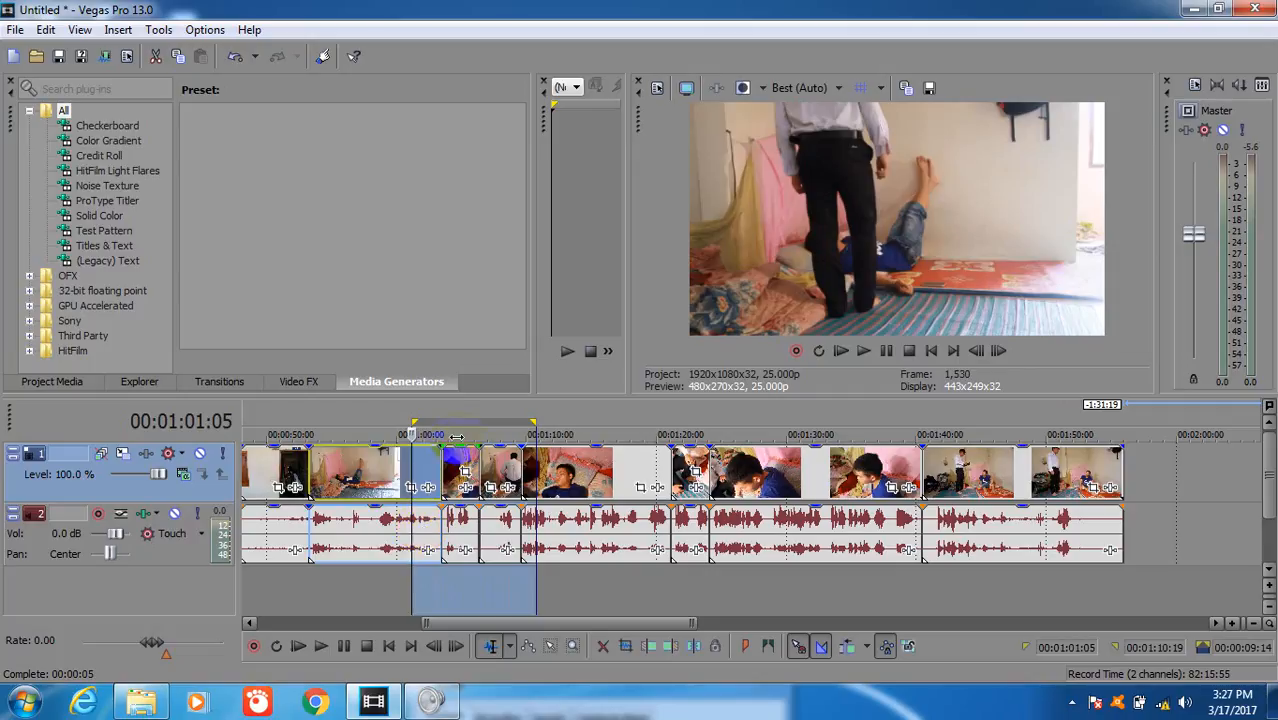
pyautogui.hotkey('ctrl', 's')
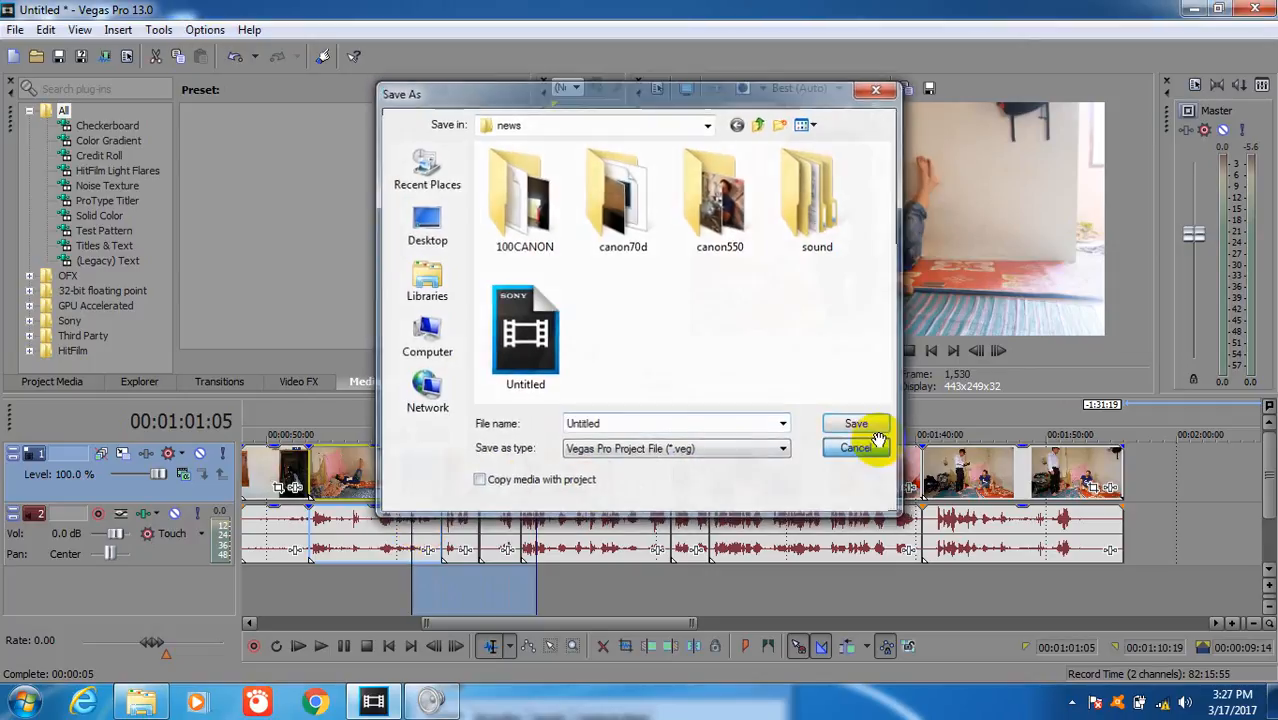
pyautogui.click(866, 447)
pyautogui.hotkey('ctrl', 's')
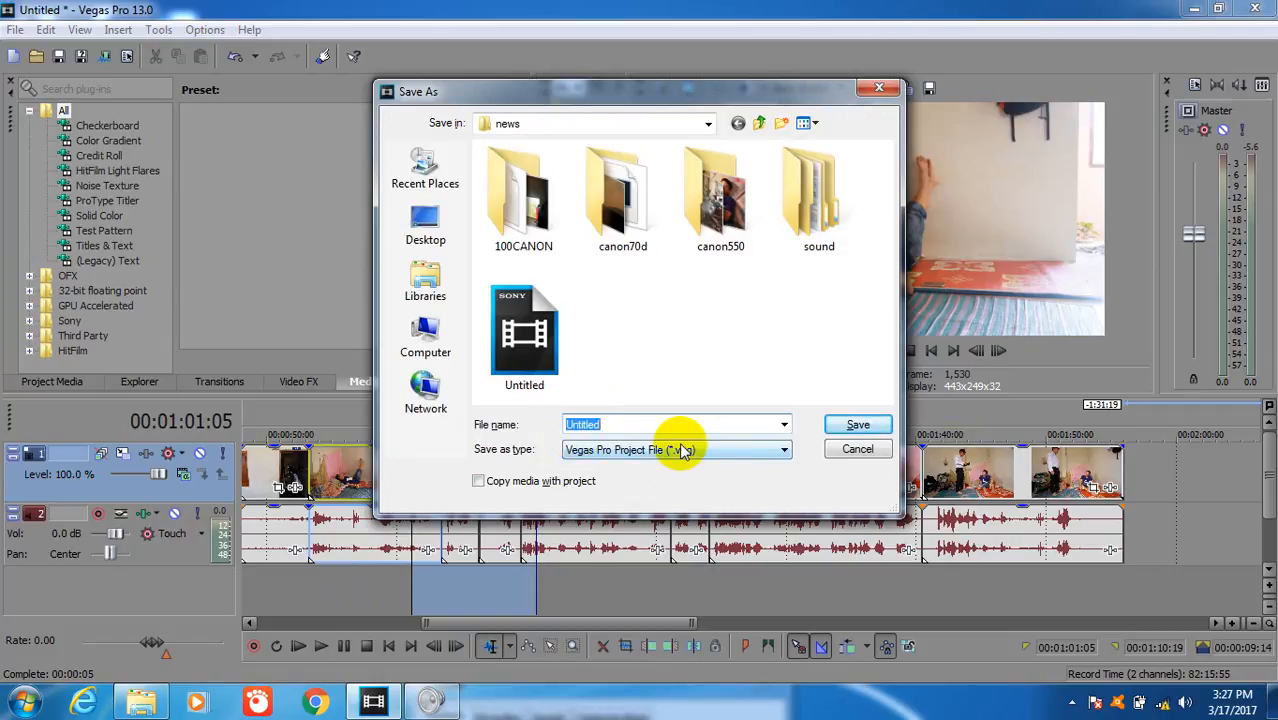
pyautogui.click(876, 450)
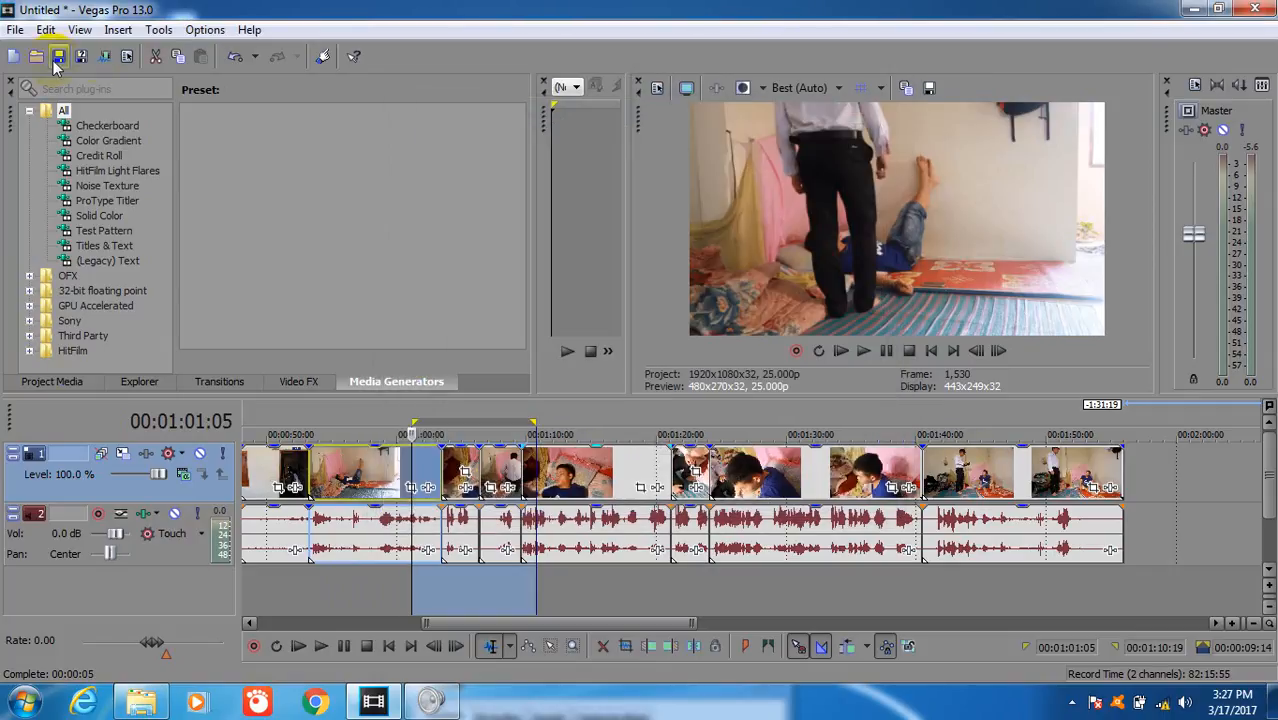
# Save the project in the news folder under the file name Untitled1
pyautogui.click(57, 60)
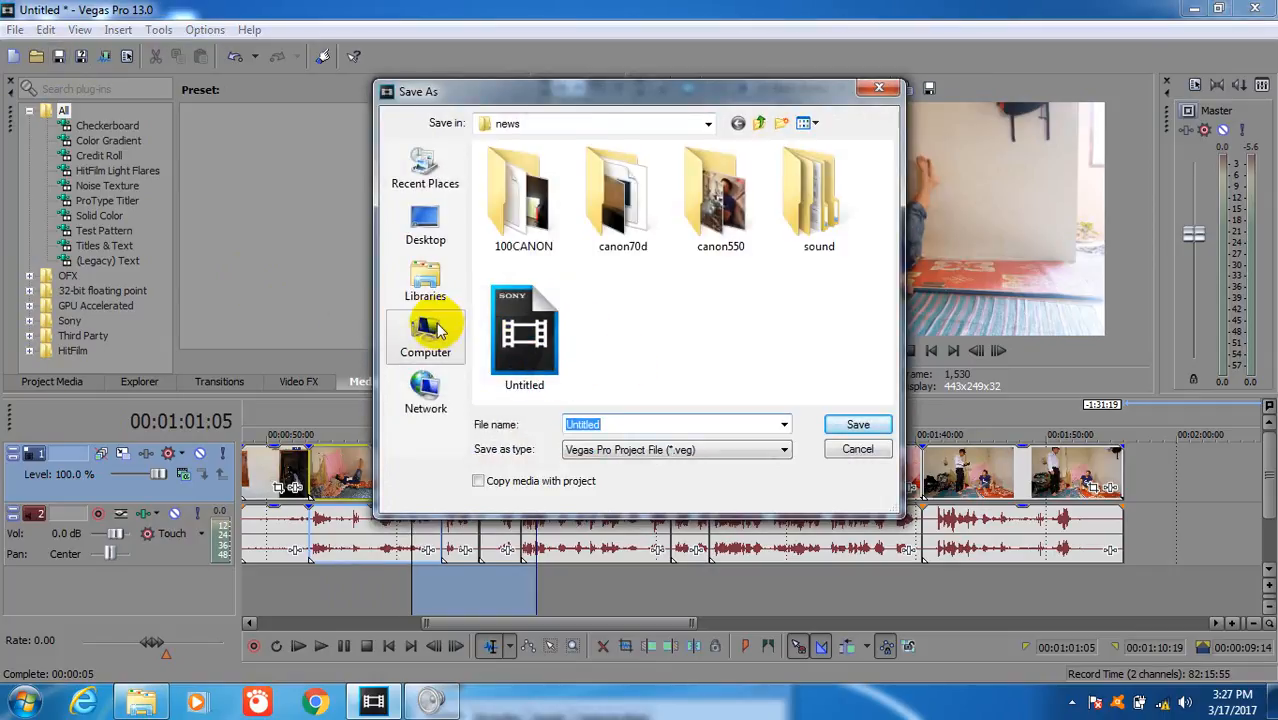
pyautogui.click(690, 432)
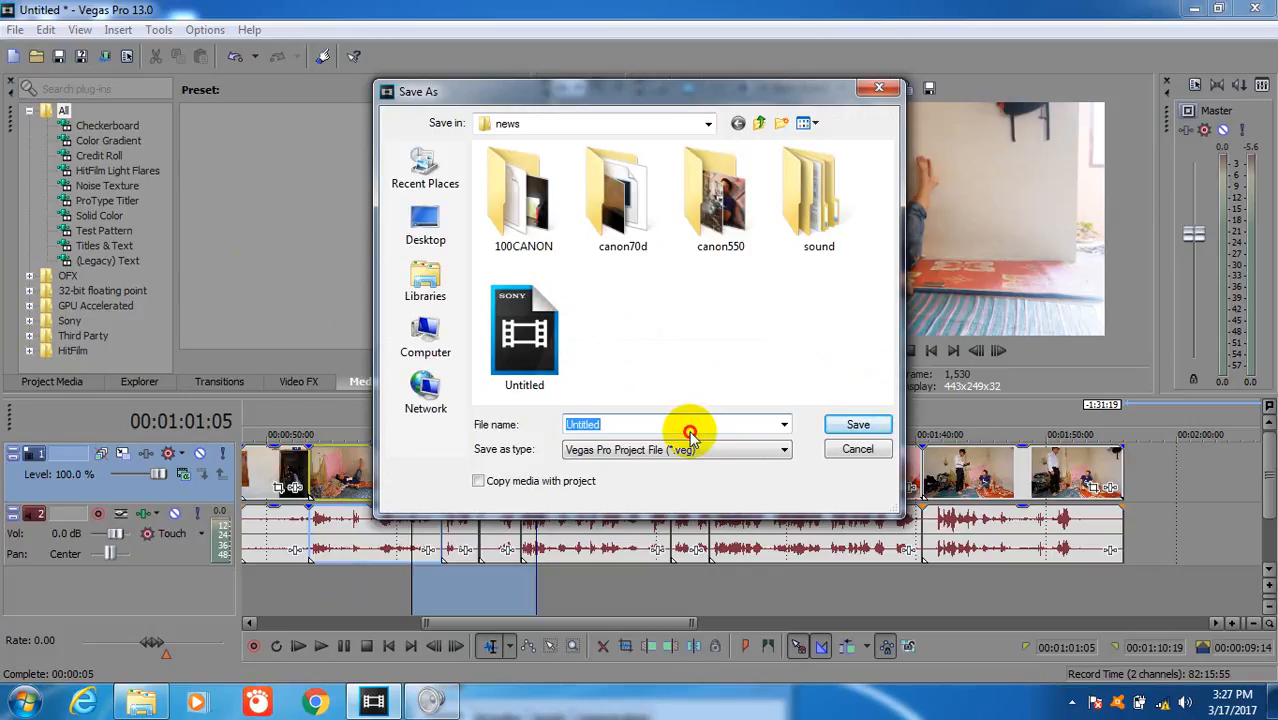
pyautogui.write('1')
pyautogui.click(866, 424)
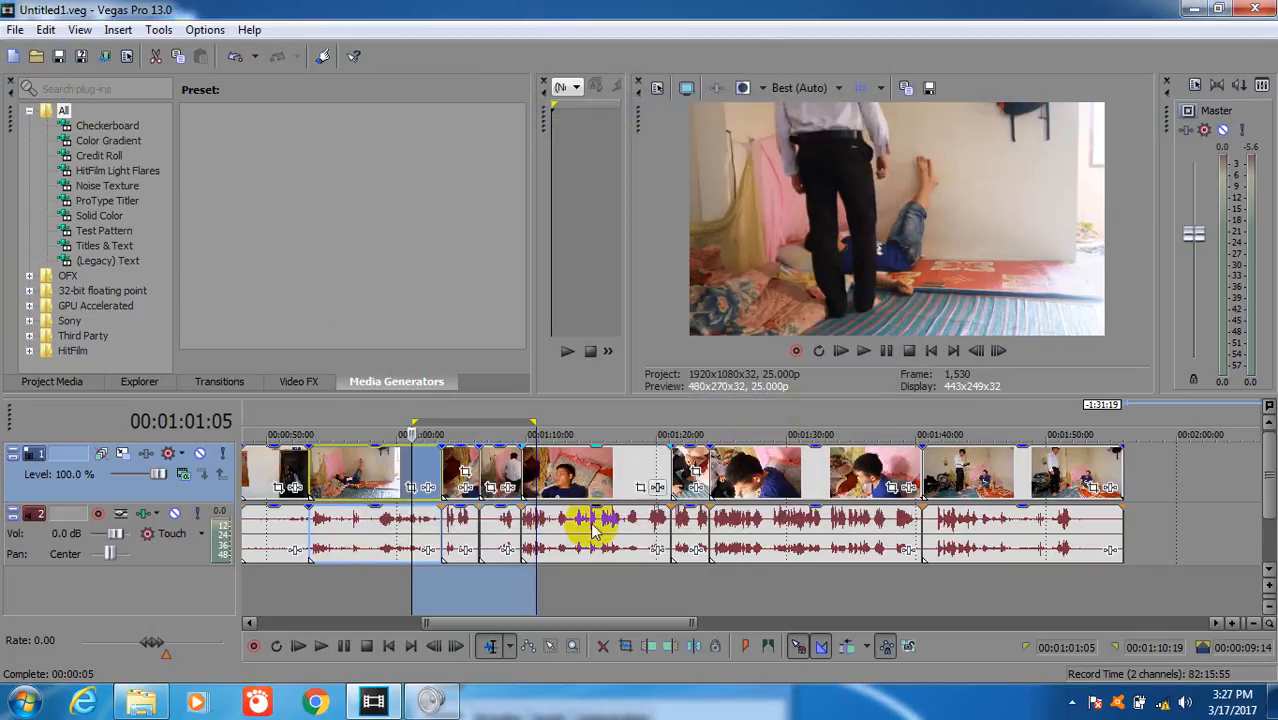
# Mark the opening of the sequence, from its start to 00:00:17:13, as the loop region for rendering
pyautogui.moveTo(610, 622); pyautogui.dragTo(338, 610)
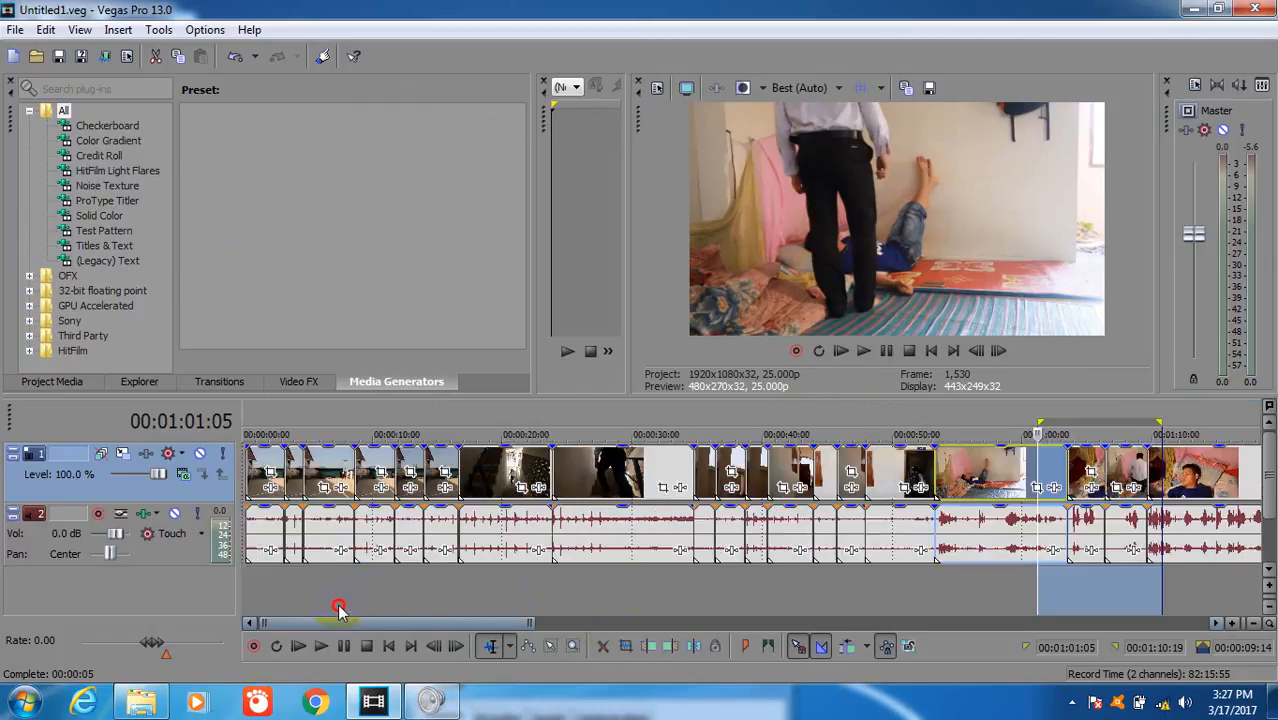
pyautogui.moveTo(472, 588); pyautogui.dragTo(242, 590)
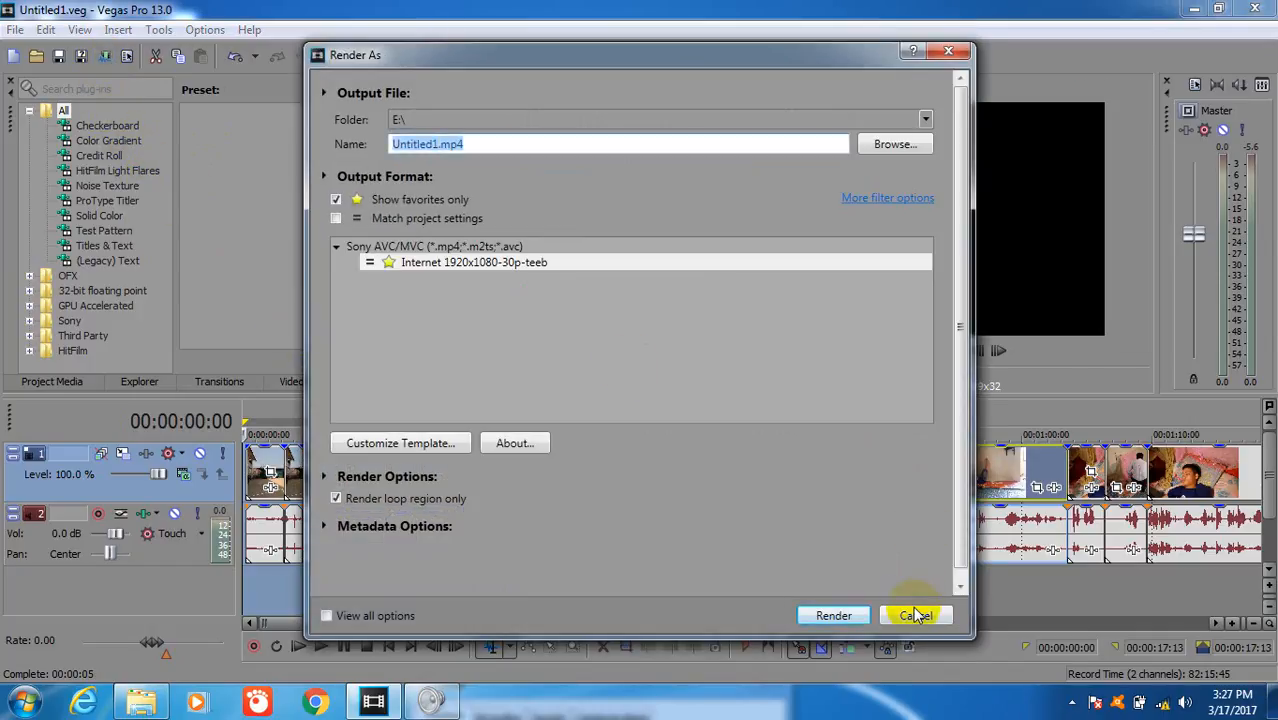
pyautogui.click(914, 614)
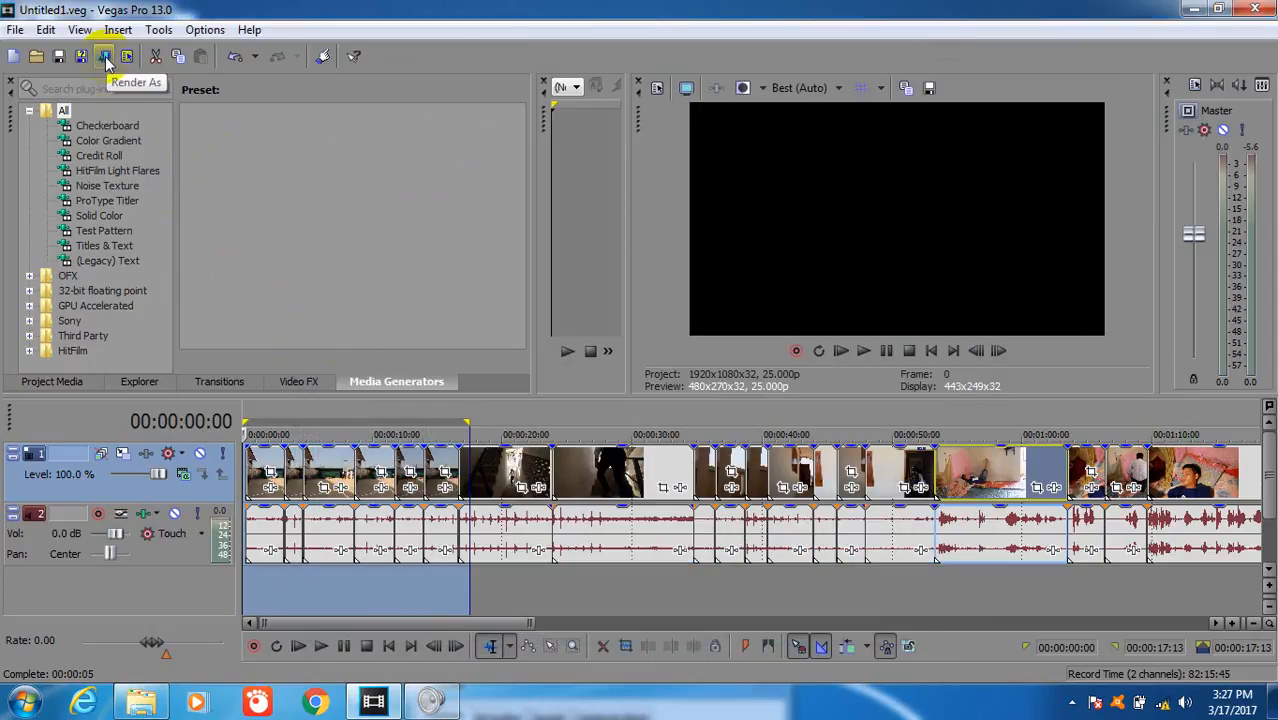
# Open the render settings and review the video, audio, system and project options of the Internet 1920x1080-30p-teeb template
pyautogui.click(15, 29)
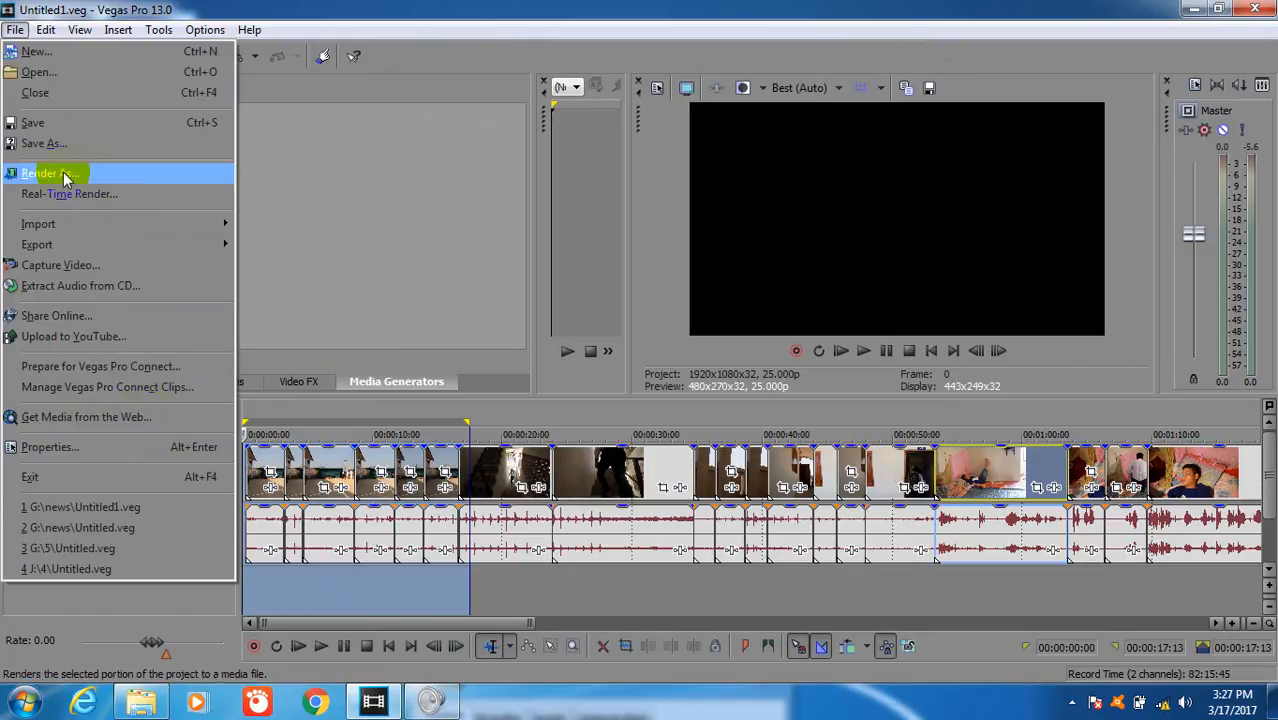
pyautogui.click(96, 176)
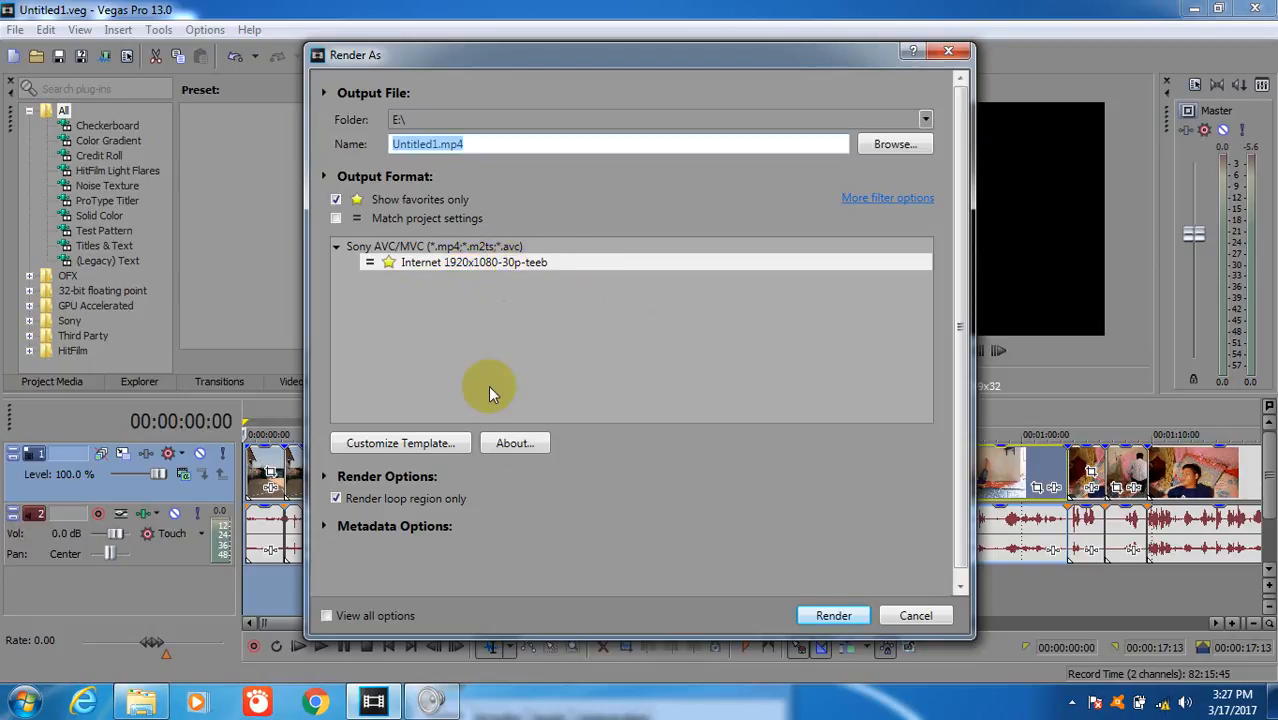
pyautogui.click(401, 443)
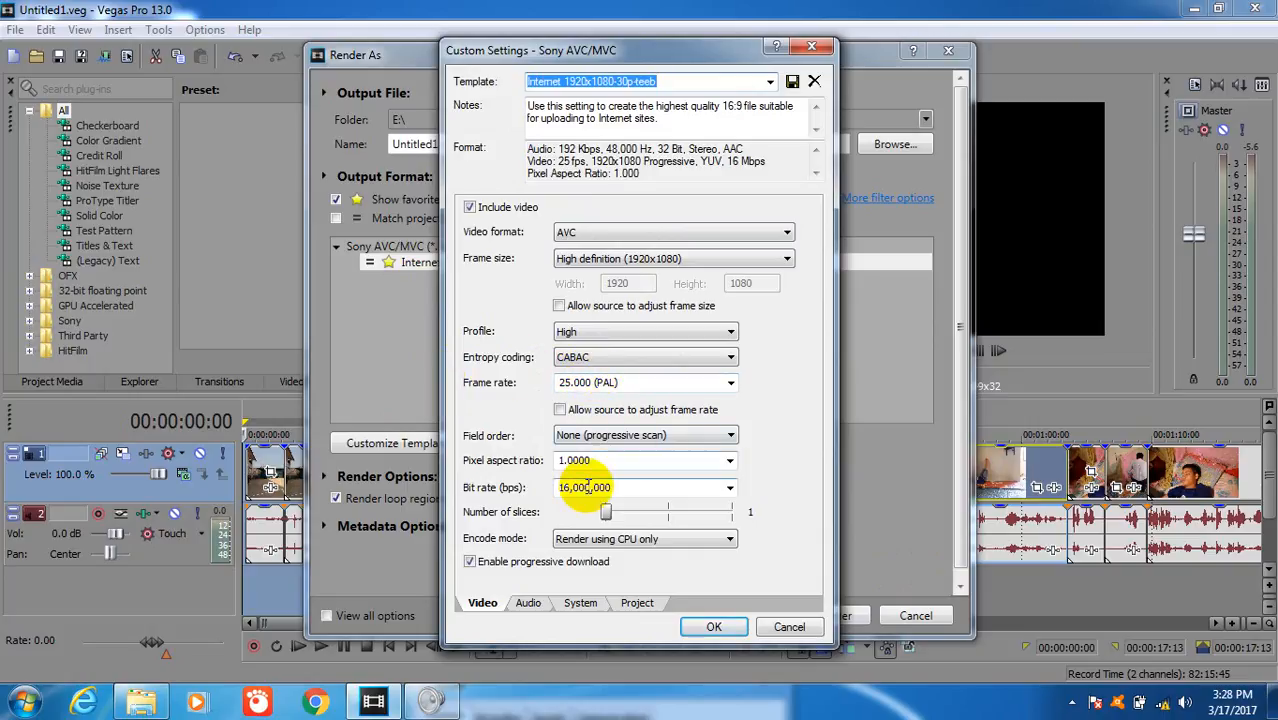
pyautogui.click(619, 487)
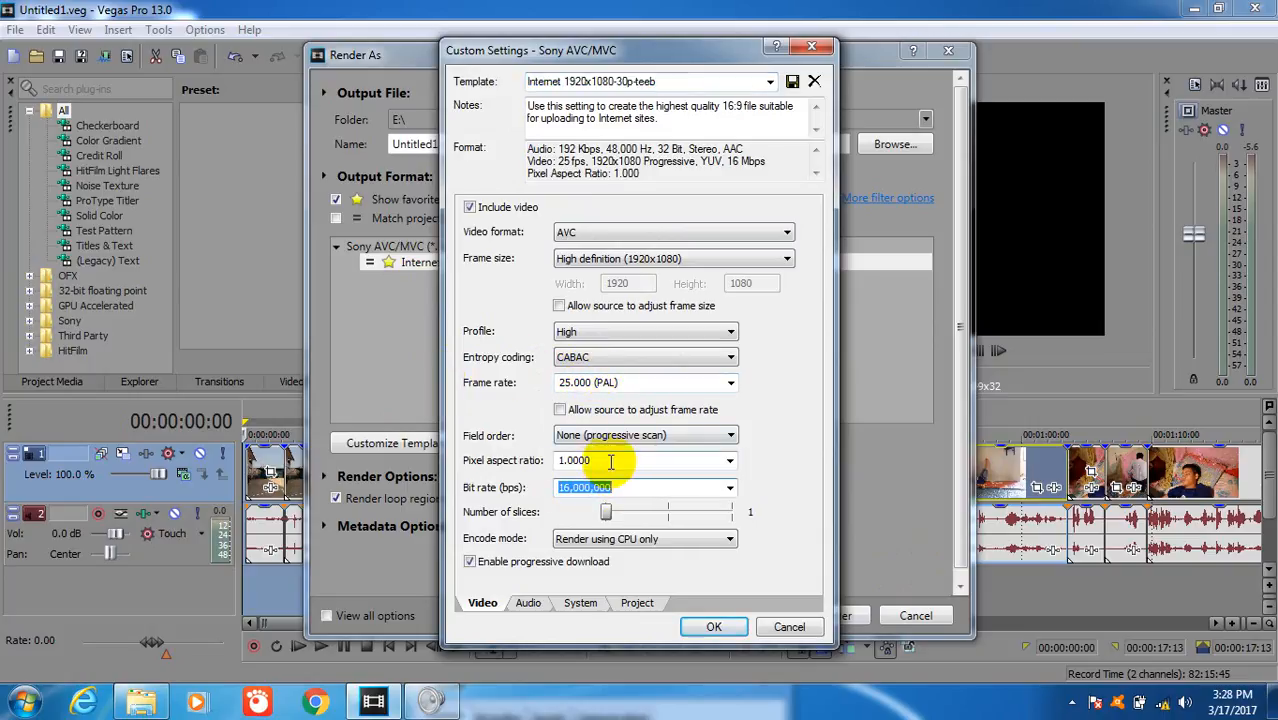
pyautogui.click(524, 463)
pyautogui.click(528, 602)
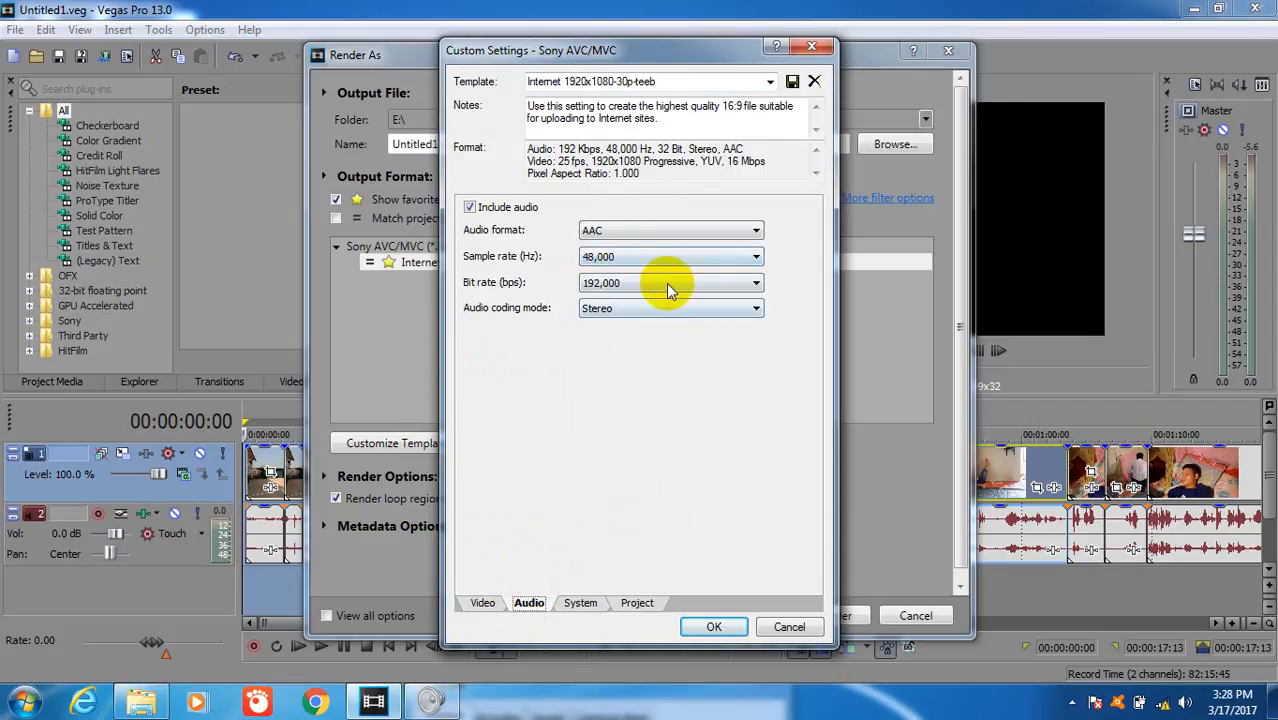
pyautogui.click(581, 603)
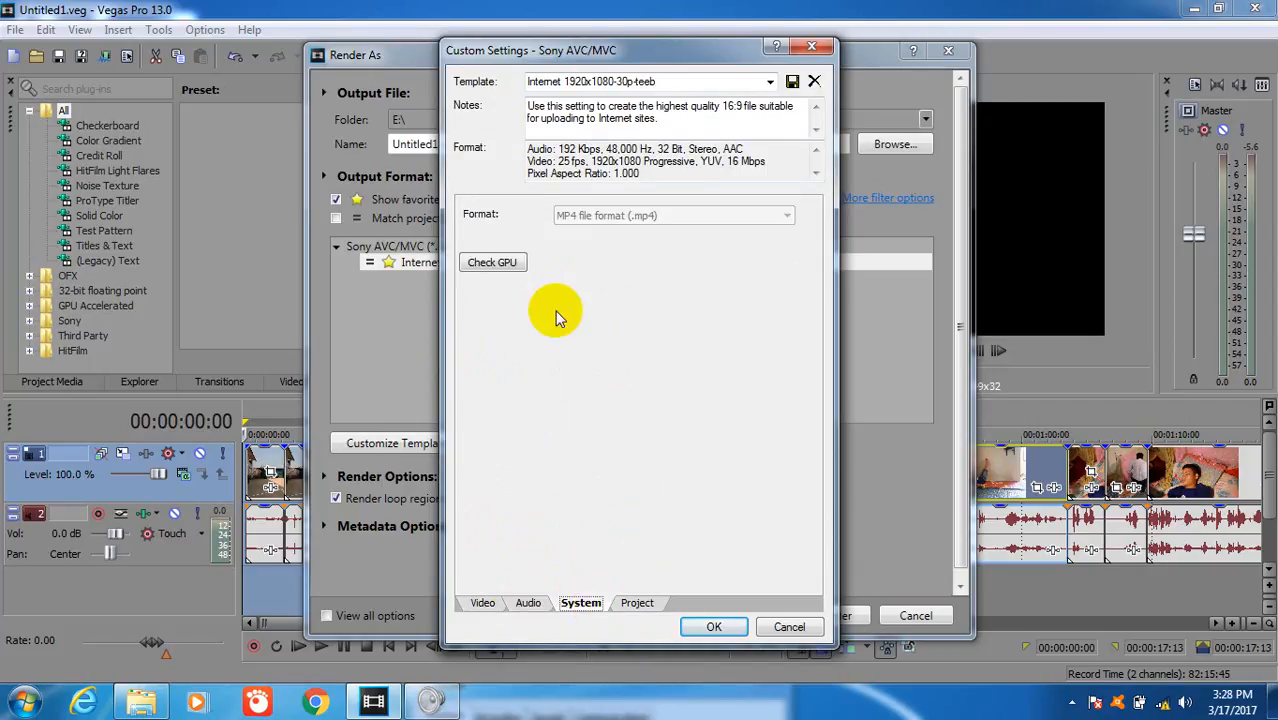
pyautogui.click(637, 602)
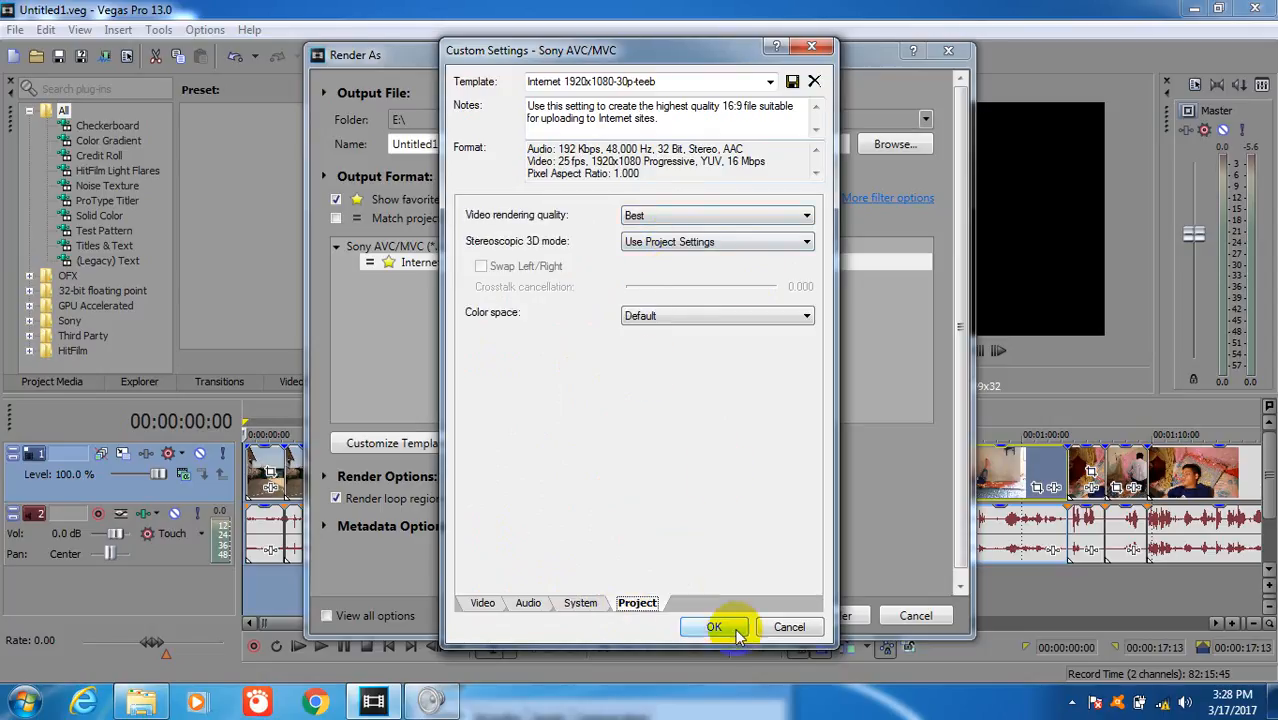
pyautogui.click(787, 627)
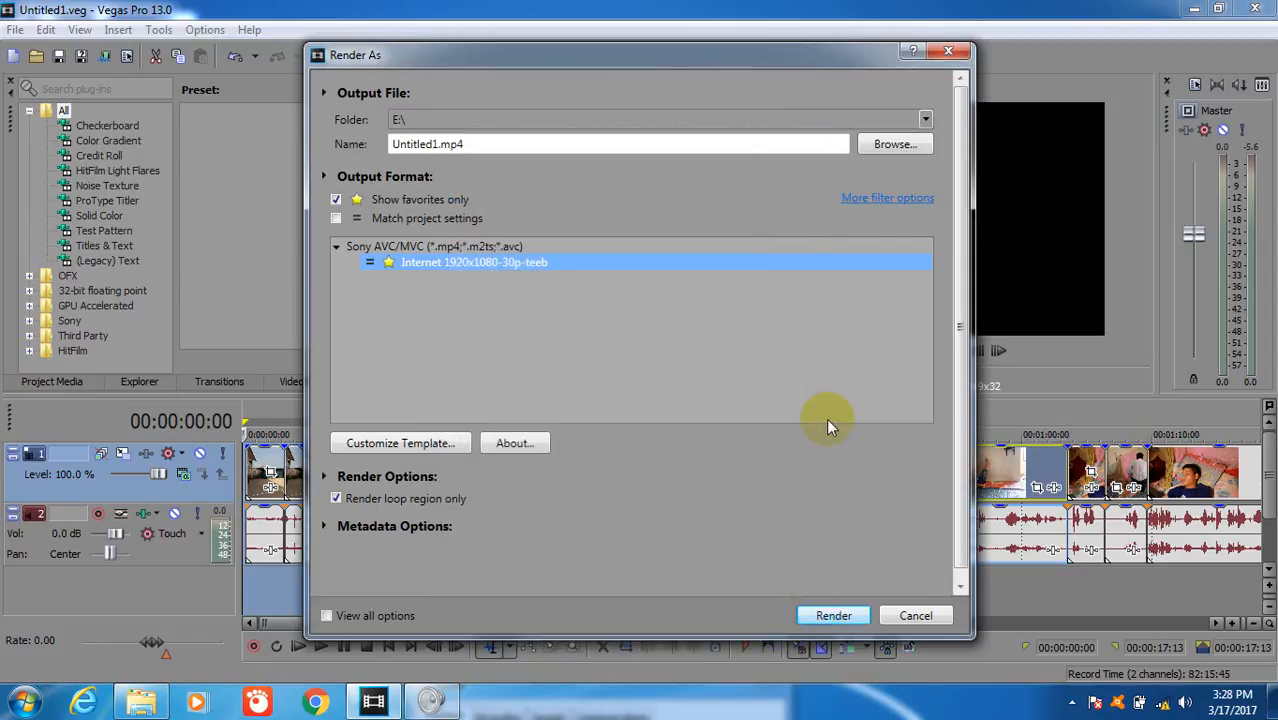
# Render the loop region with the Internet 1920x1080-30p-teeb template to drive E: as fgj.mp4
pyautogui.click(874, 147)
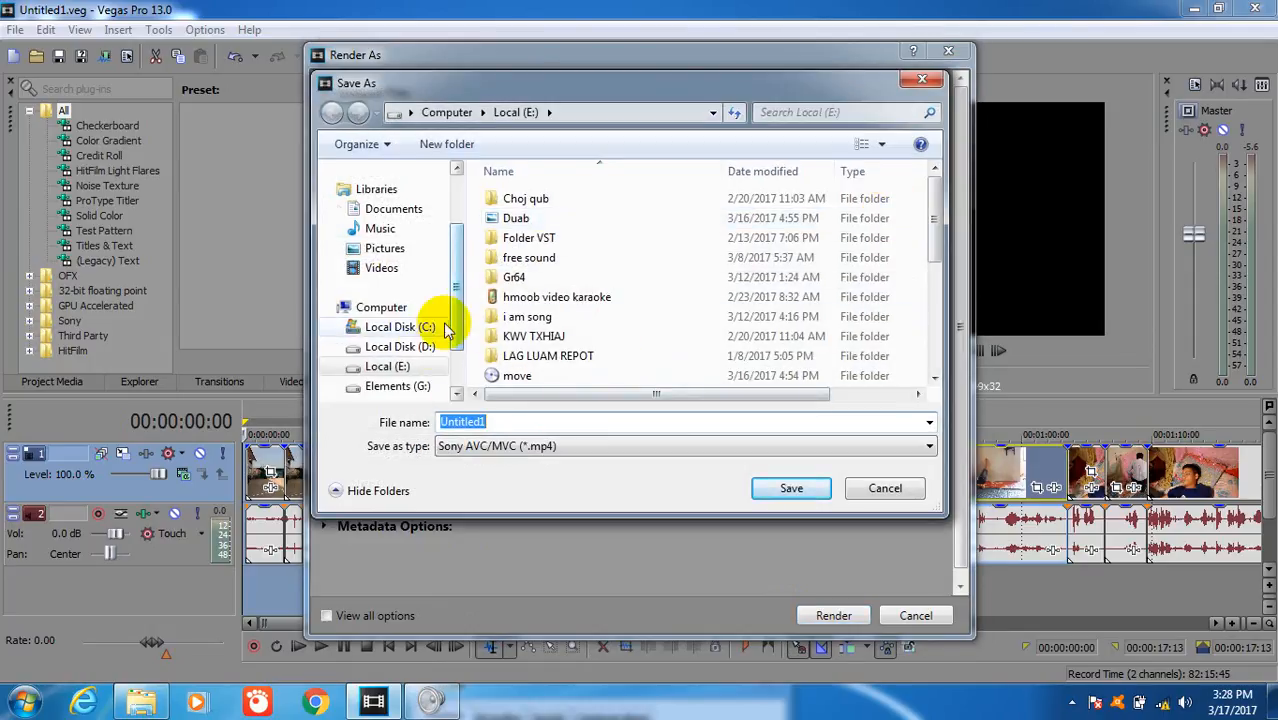
pyautogui.click(411, 368)
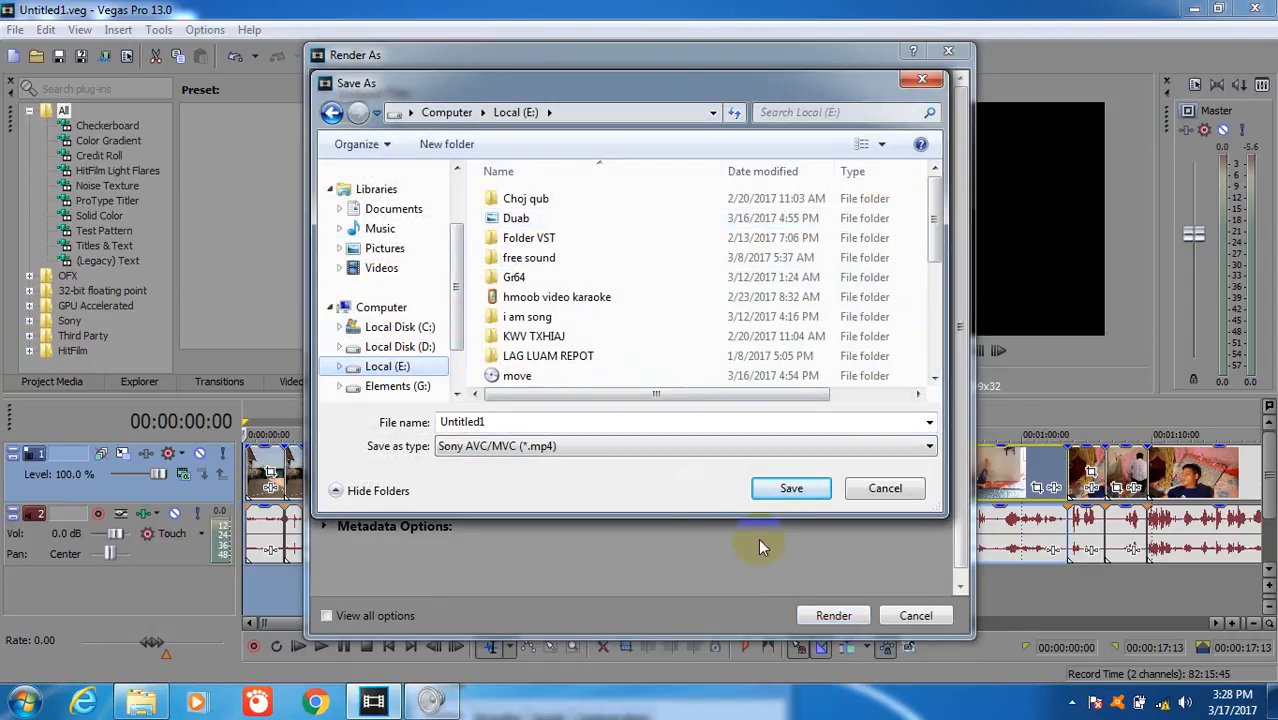
pyautogui.doubleClick(520, 421)
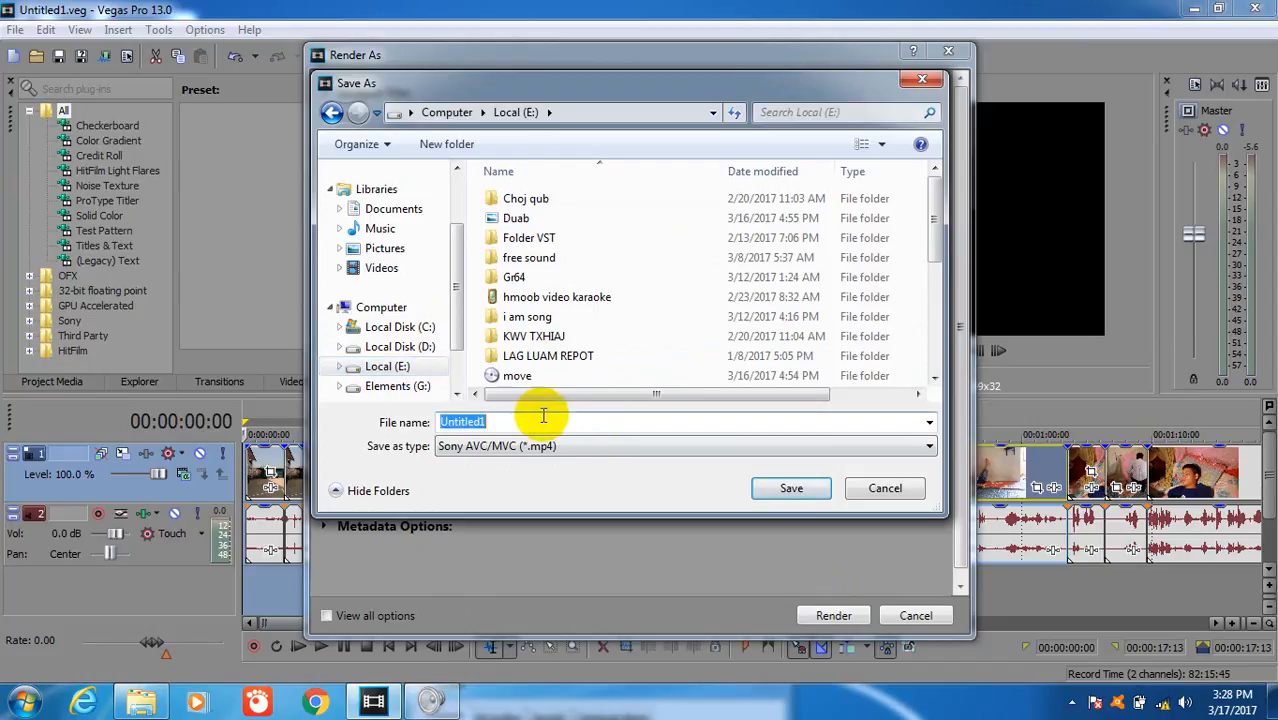
pyautogui.write('fgj')
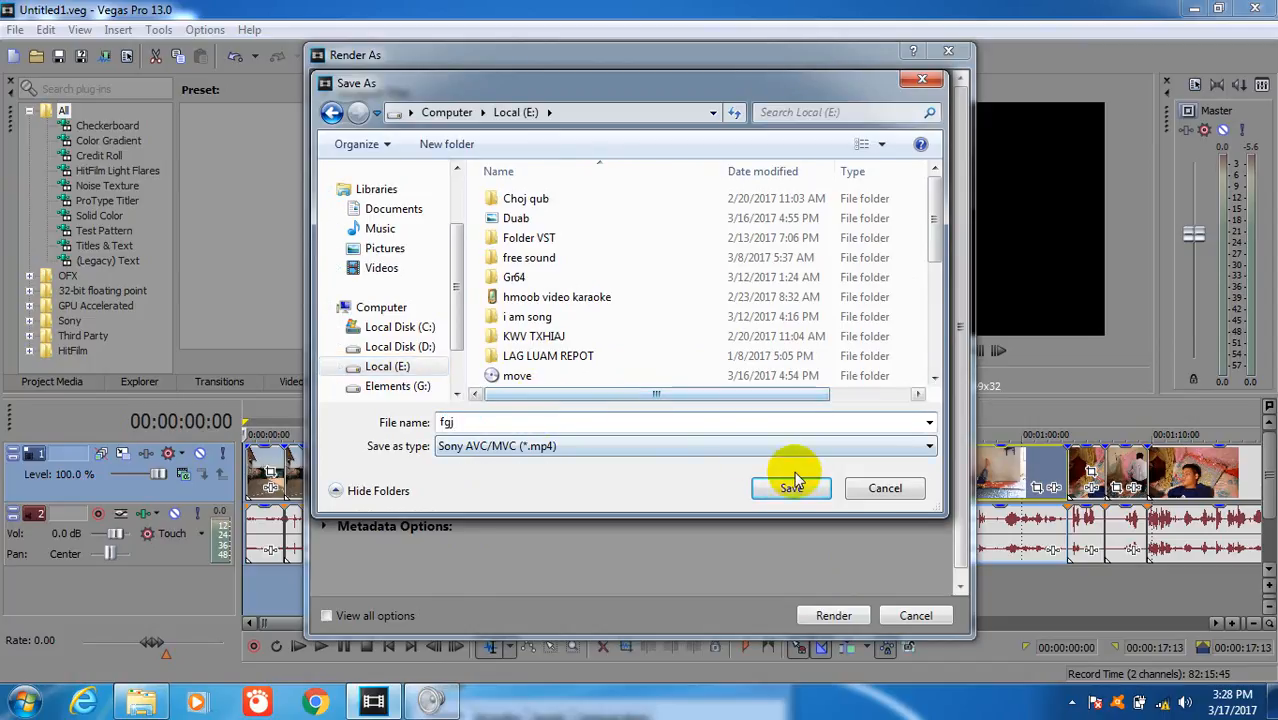
pyautogui.click(791, 489)
pyautogui.click(830, 615)
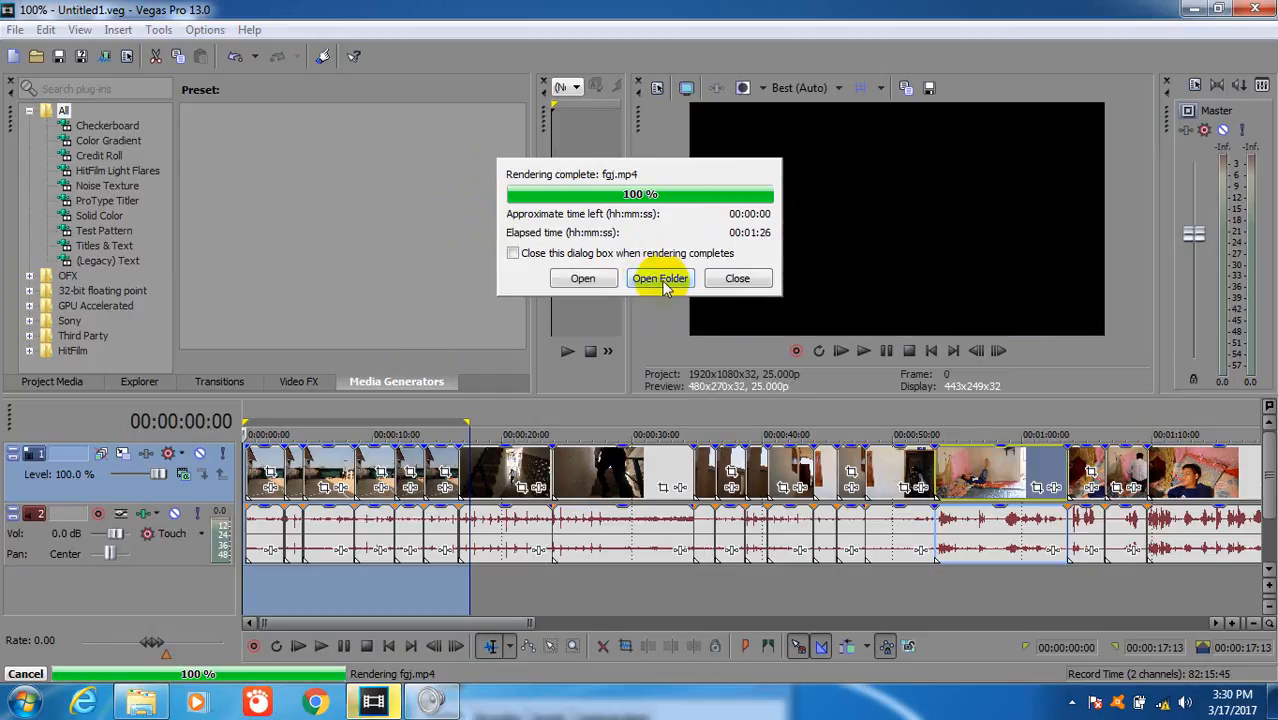
# Open the render's output folder, play the fgj video to check it, and close the player
pyautogui.click(660, 279)
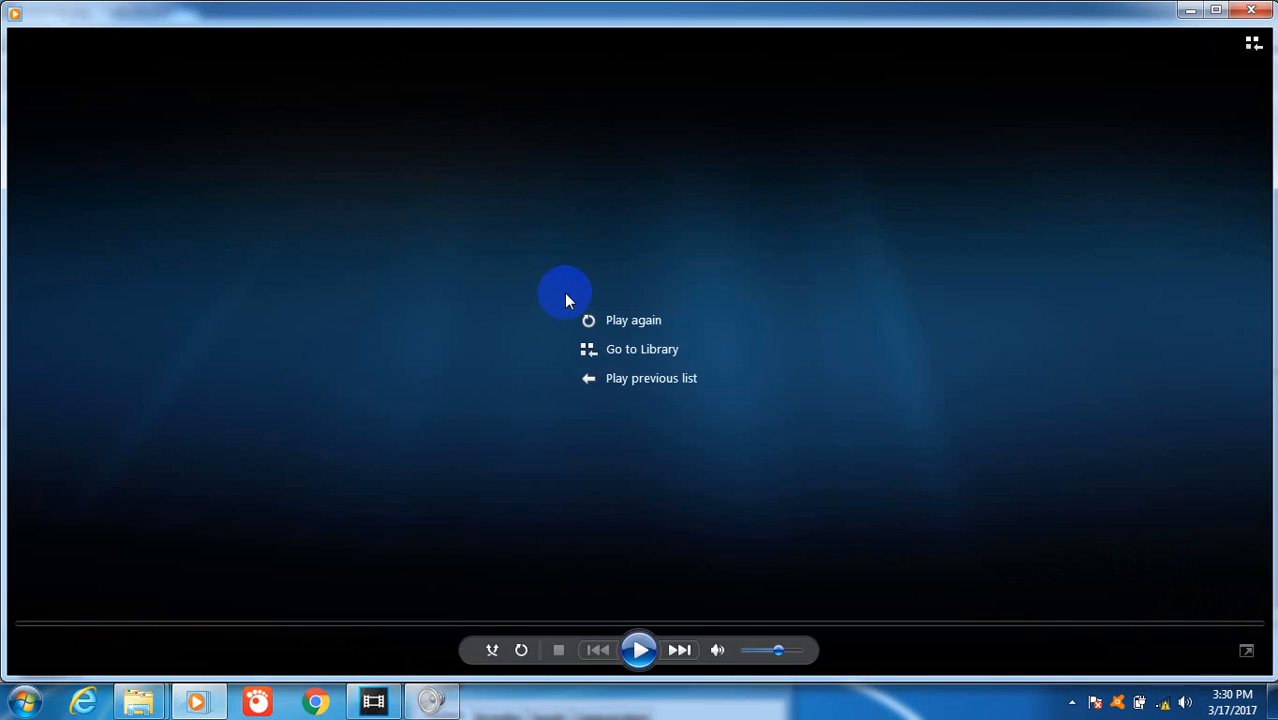
pyautogui.click(1249, 12)
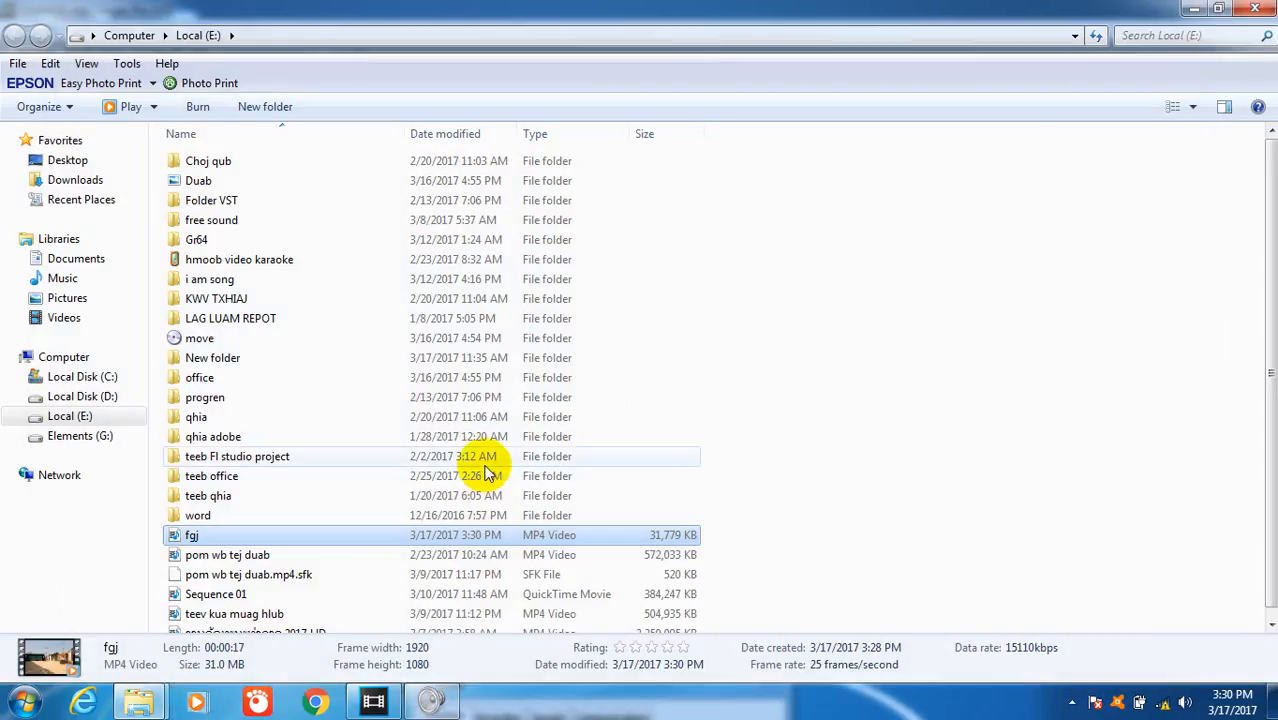
# Delete the fgj video from drive E: and close the folder window
pyautogui.moveTo(415, 535); pyautogui.dragTo(291, 541)
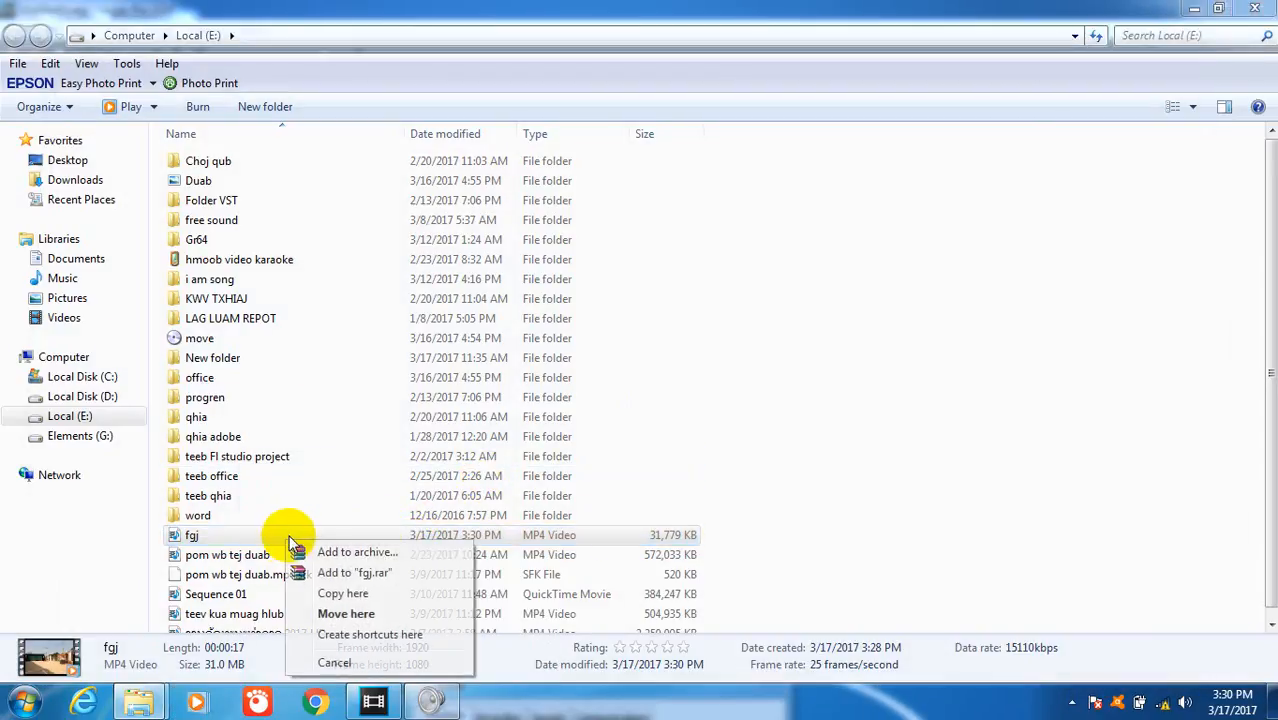
pyautogui.rightClick(218, 540)
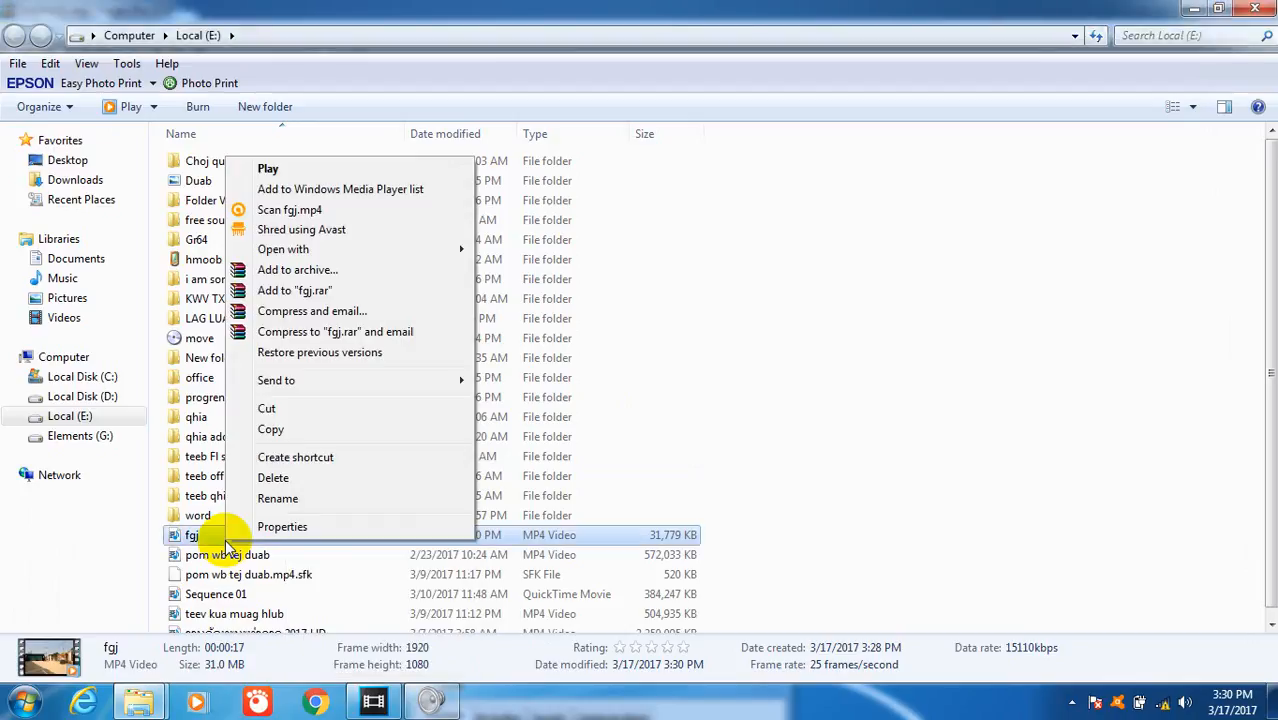
pyautogui.click(288, 476)
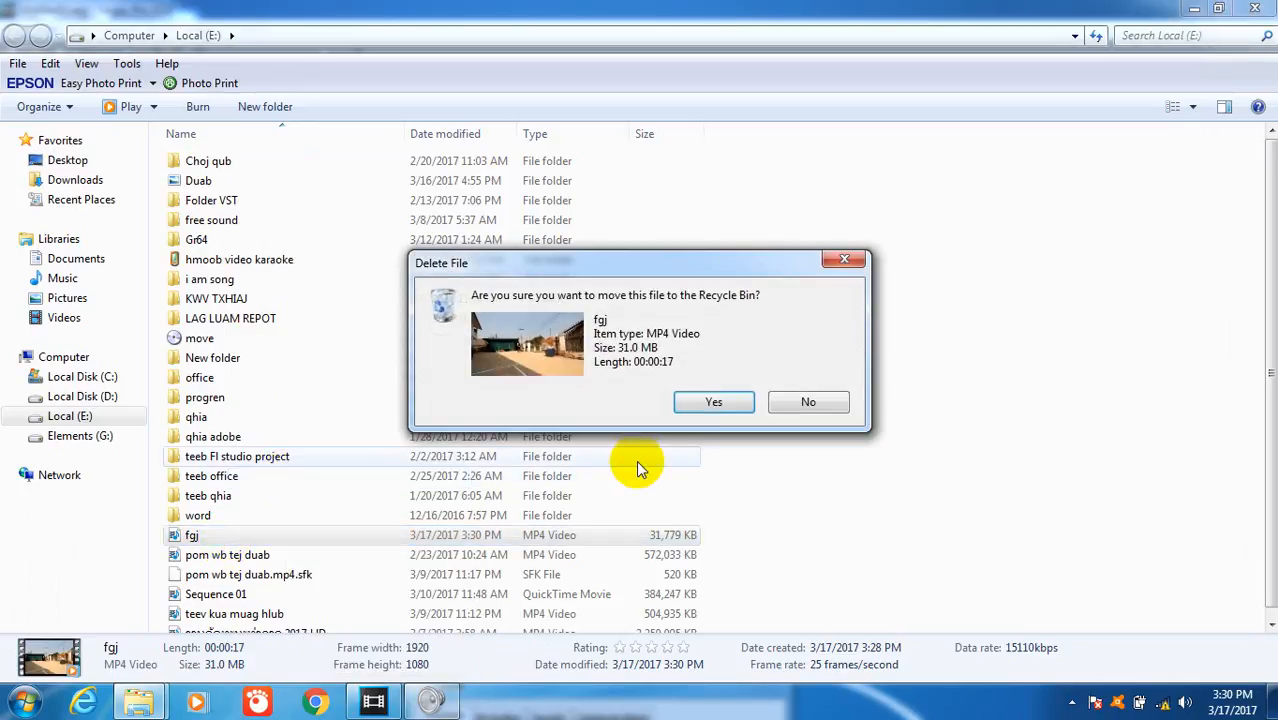
pyautogui.click(713, 401)
pyautogui.click(1250, 10)
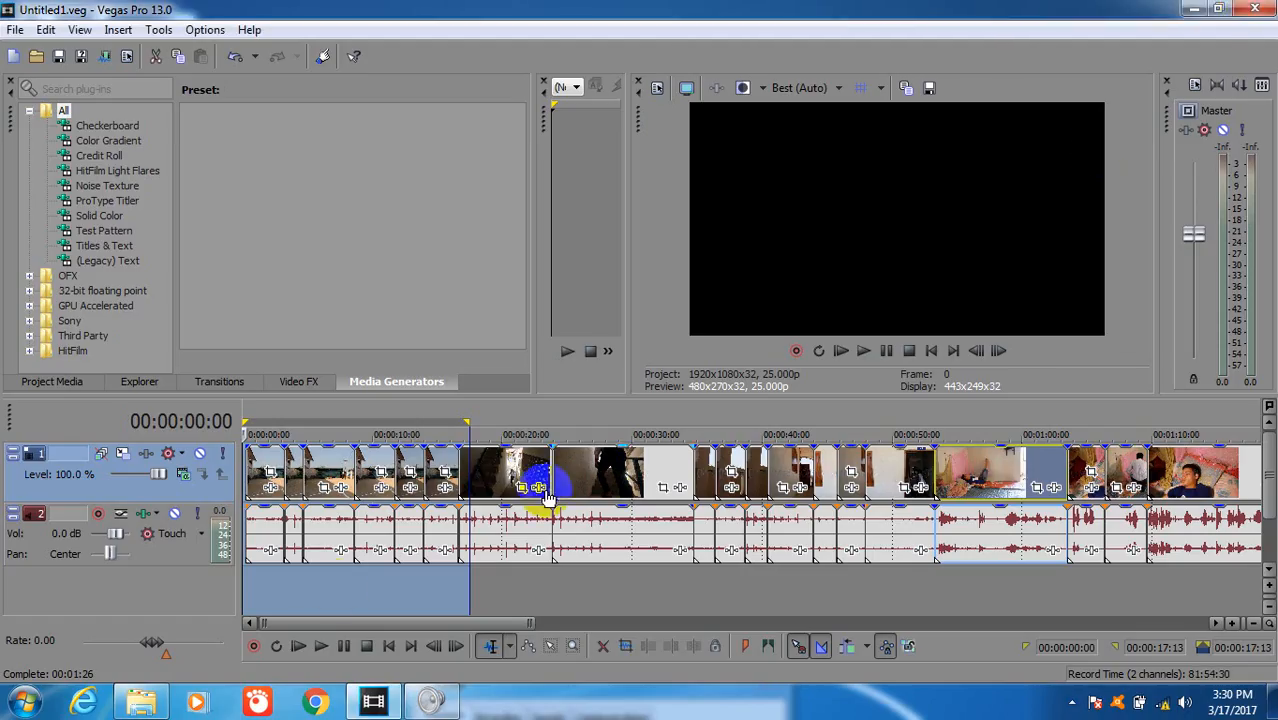
# Select the time range from 00:00:16:17 to 00:01:03:12 on the timeline and clear it by placing the cursor at 00:01:27:06
pyautogui.moveTo(527, 622); pyautogui.dragTo(1100, 620)
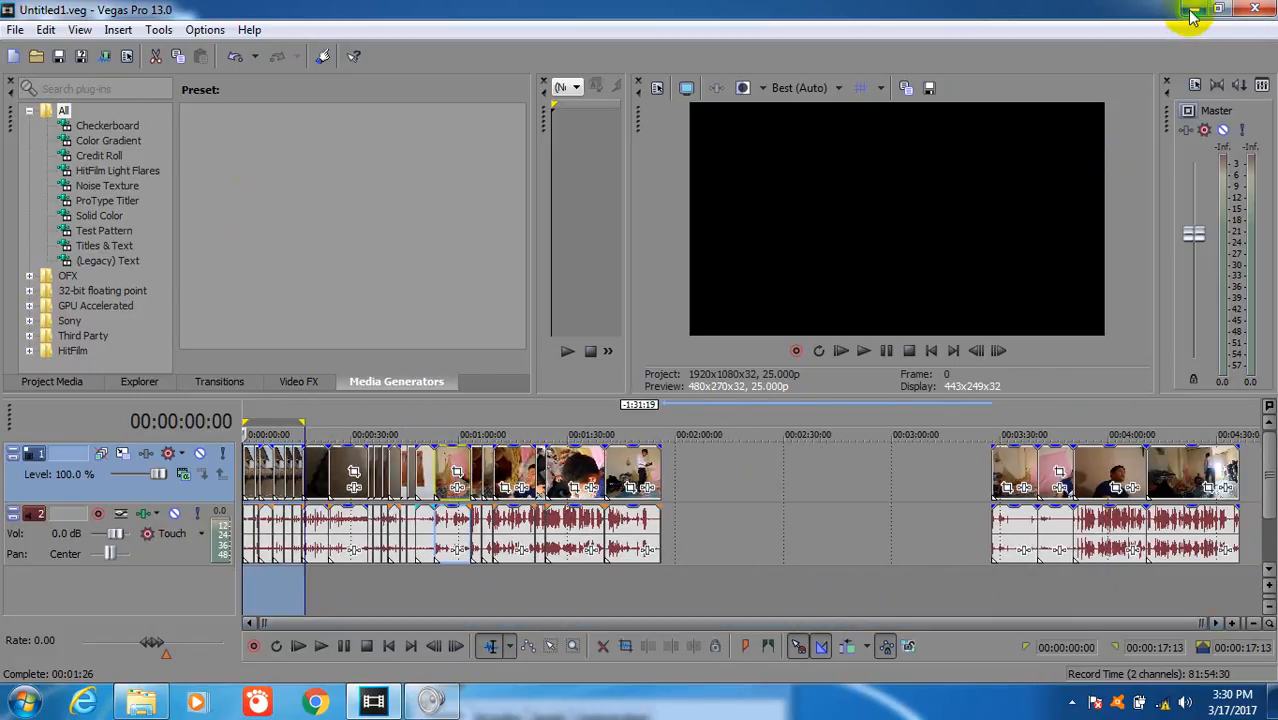
pyautogui.click(269, 614)
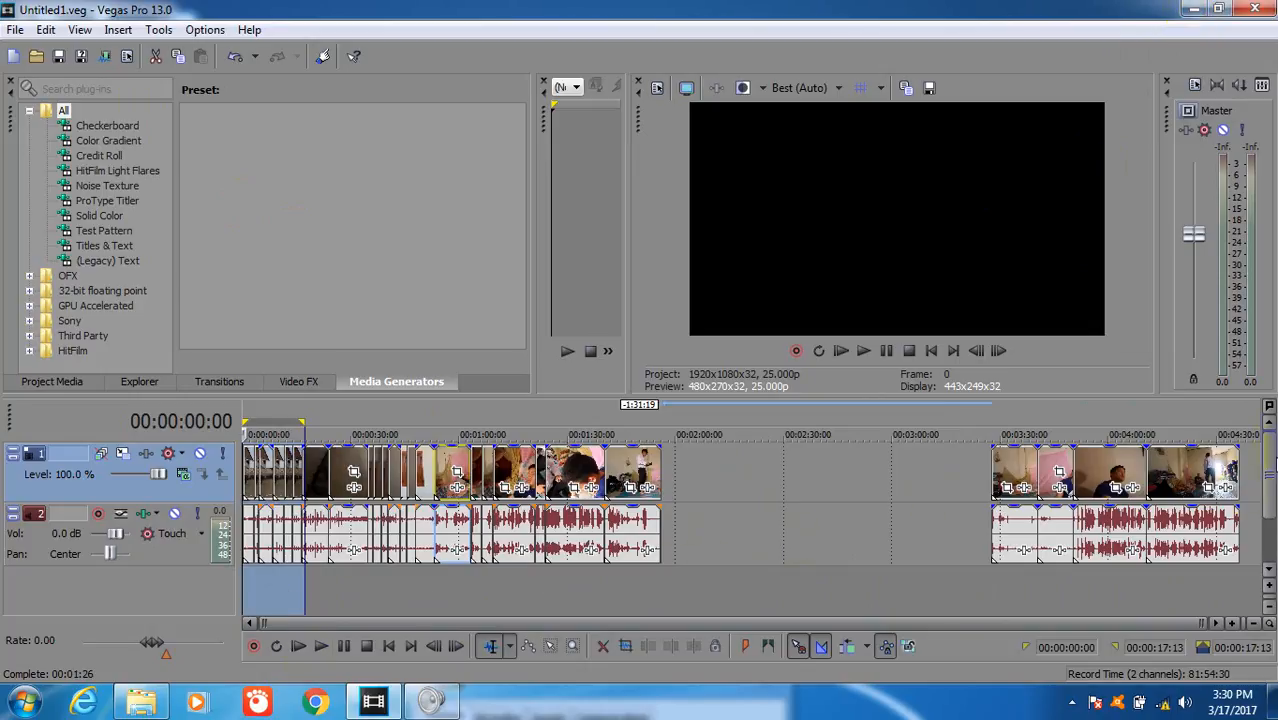
pyautogui.click(1271, 535)
pyautogui.click(337, 551)
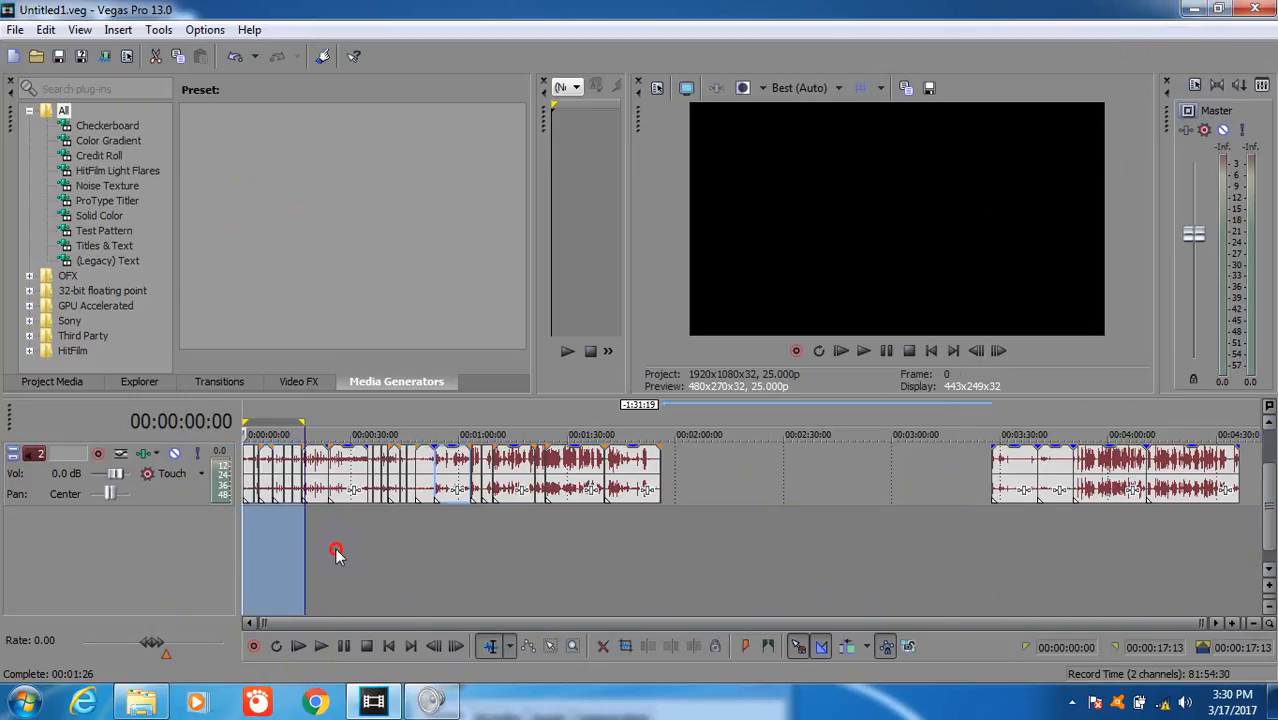
pyautogui.click(666, 525)
pyautogui.moveTo(666, 525); pyautogui.dragTo(471, 565)
pyautogui.moveTo(307, 594); pyautogui.dragTo(457, 563)
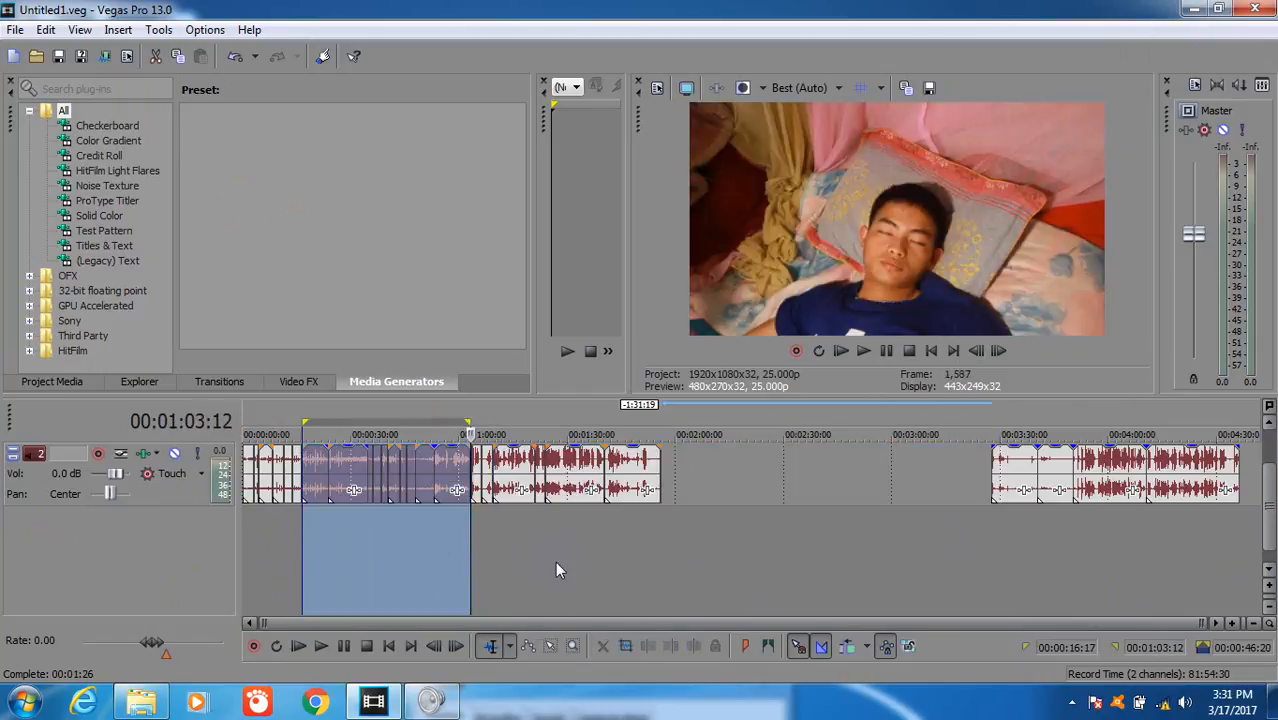
pyautogui.click(555, 561)
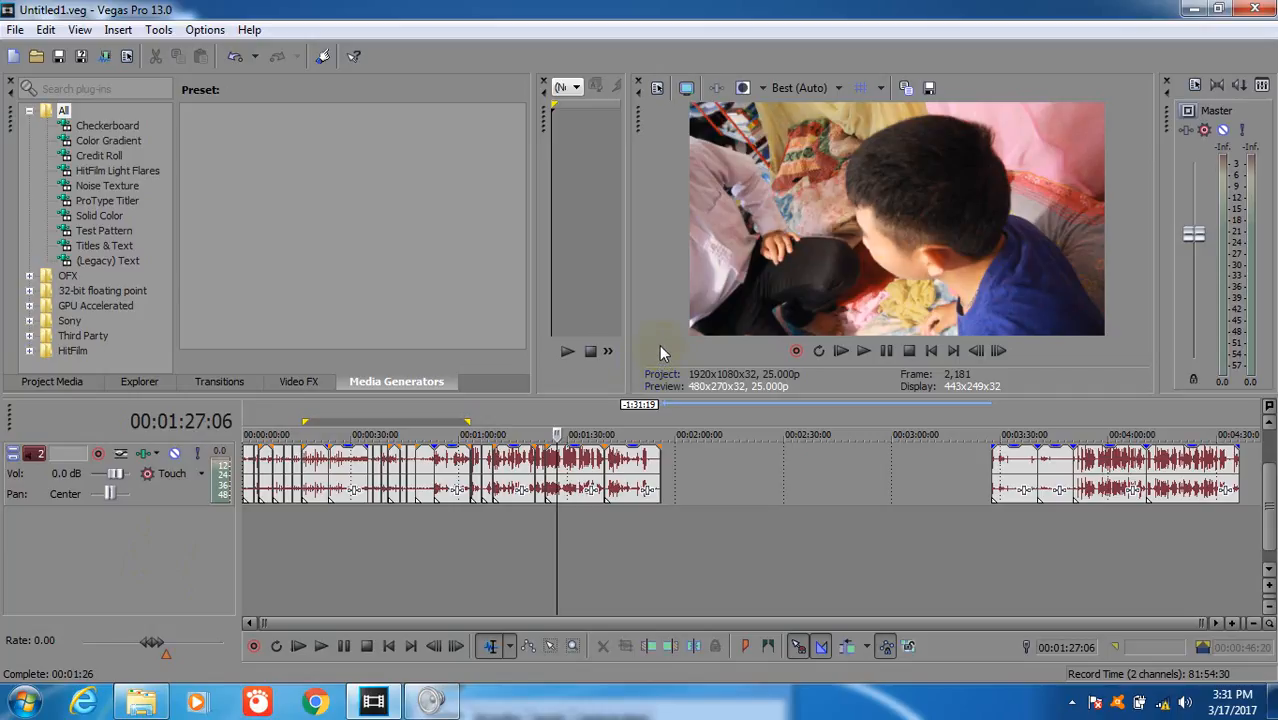
# Close the video editor and the news folder window, and move the Sound dialog up into view on the desktop
pyautogui.click(1266, 8)
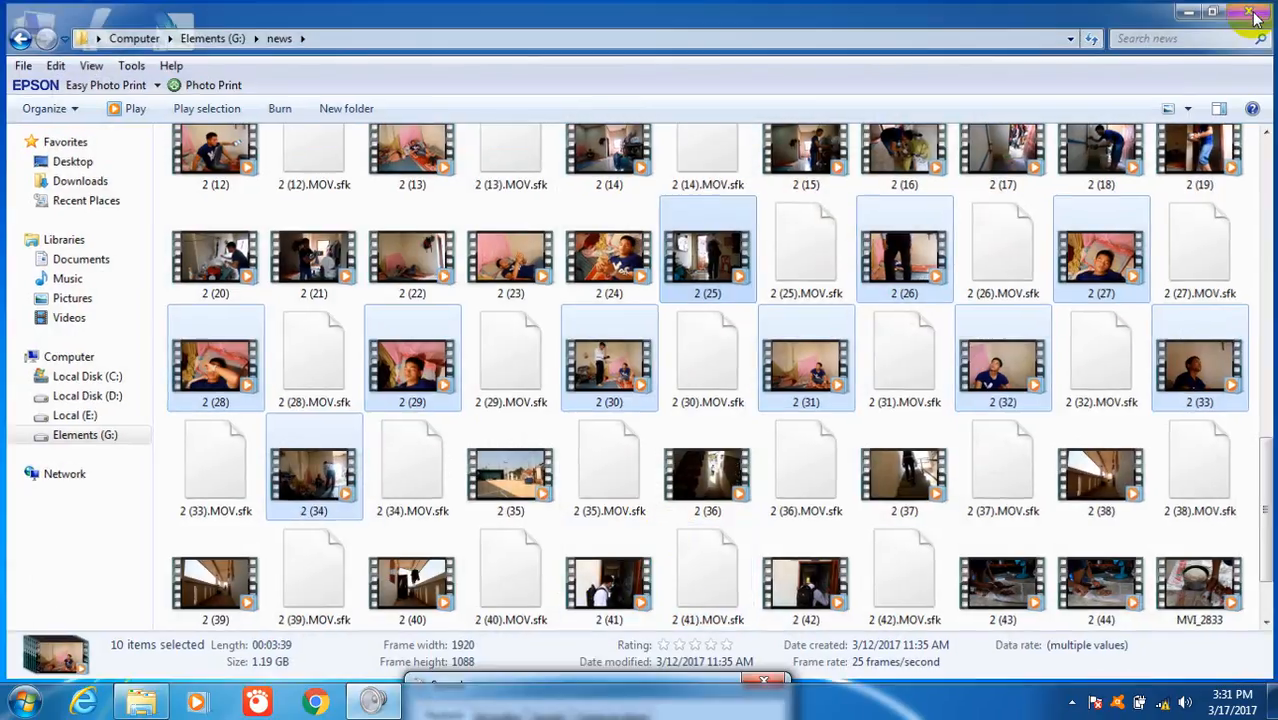
pyautogui.click(1254, 12)
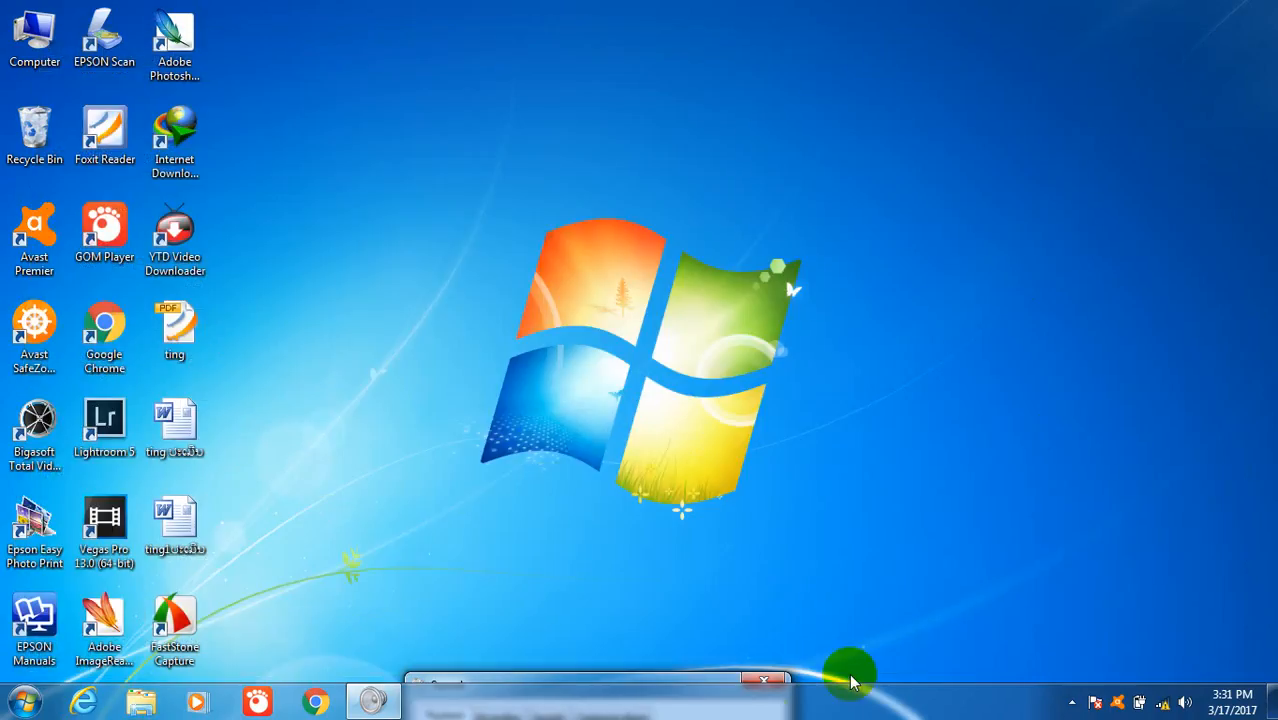
pyautogui.moveTo(695, 683); pyautogui.dragTo(770, 405)
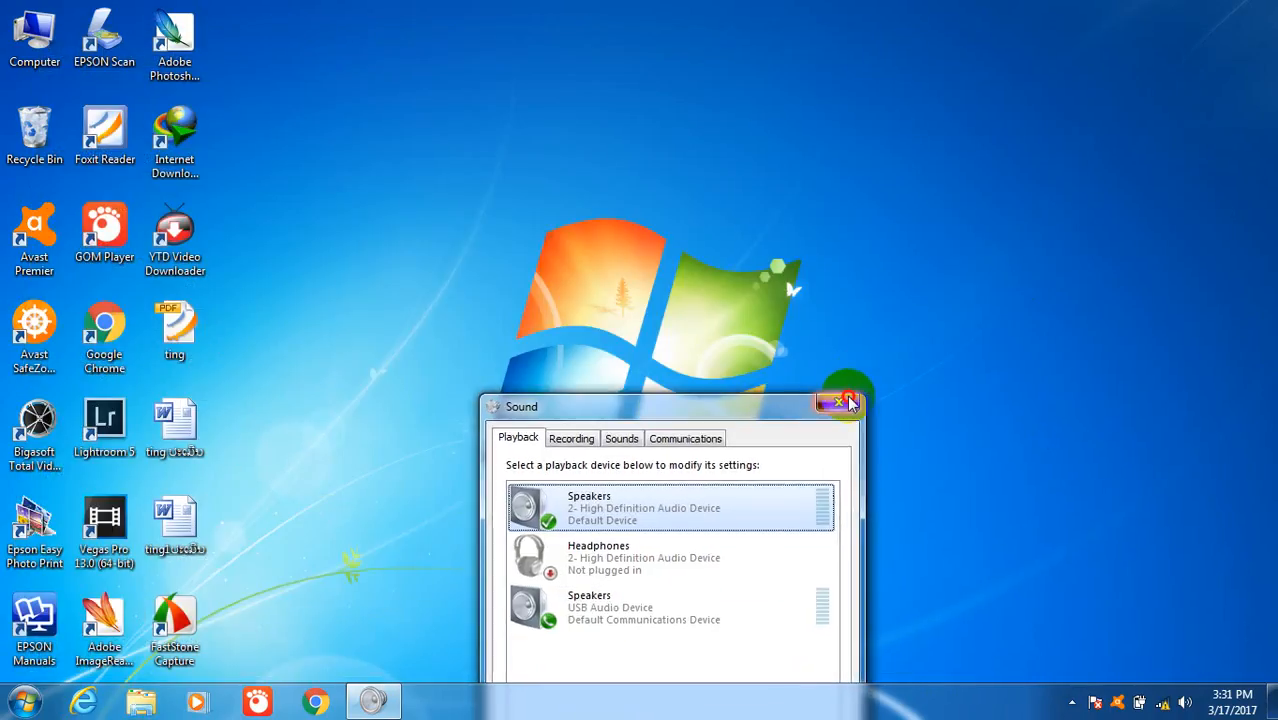